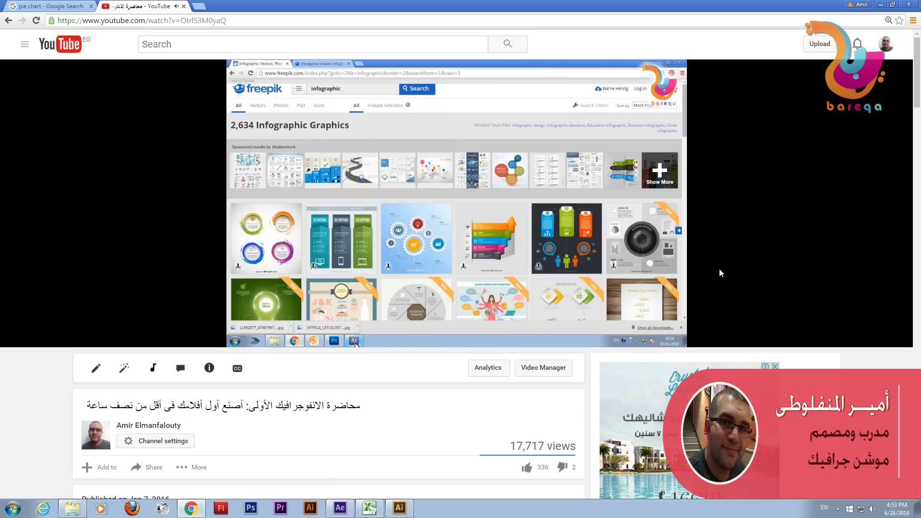
Scroll through the YouTube infographic lecture page, then close that tab
scroll(718, 269, down, 5)
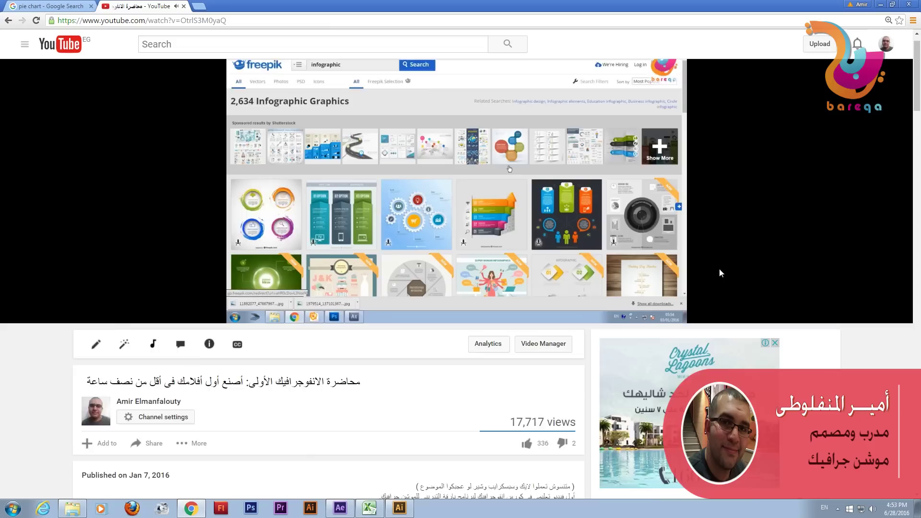
scroll(720, 272, down, 2)
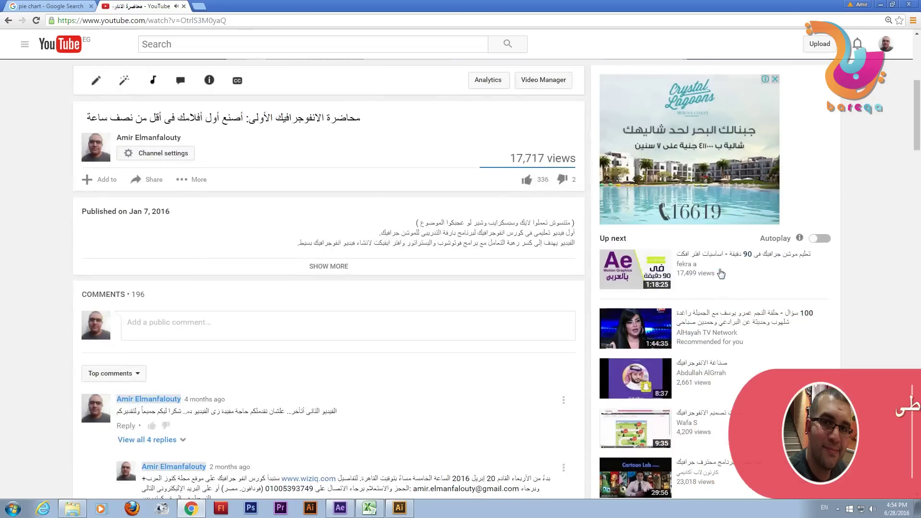
scroll(721, 272, down, 2)
scroll(721, 272, down, 3)
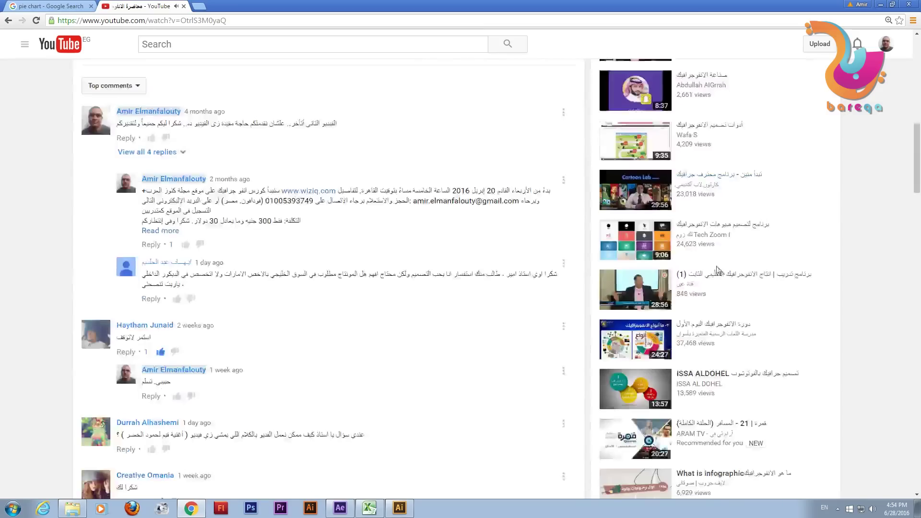
scroll(688, 271, down, 5)
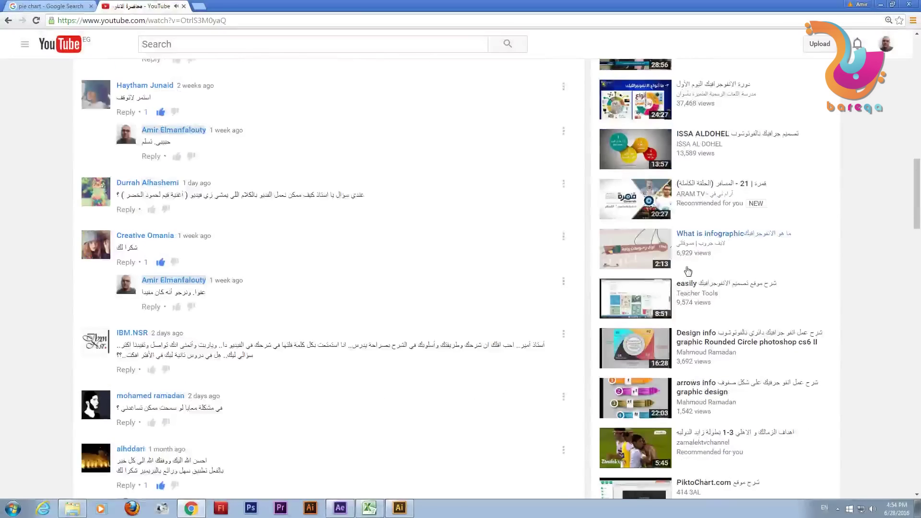
drag(917, 187, 911, 75)
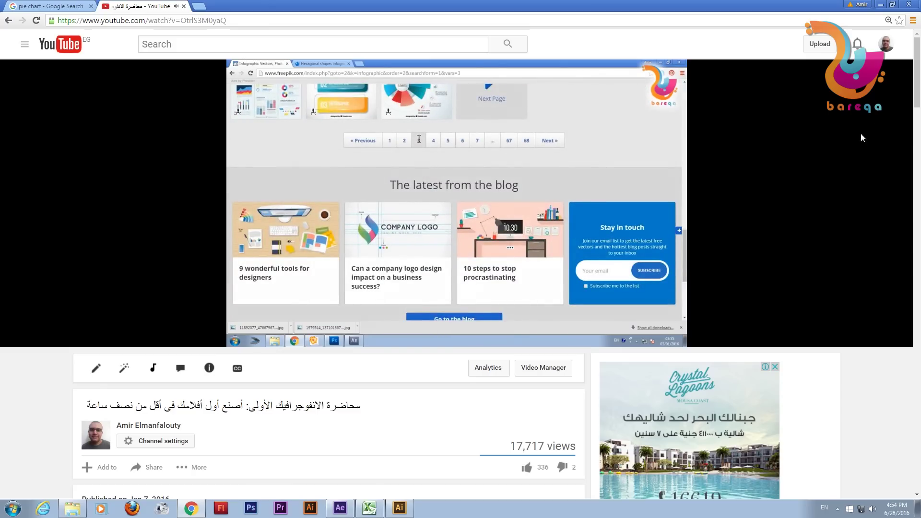
click(184, 7)
Preview the 'How my time is spent in a week?' pie chart, then switch to Illustrator
click(108, 47)
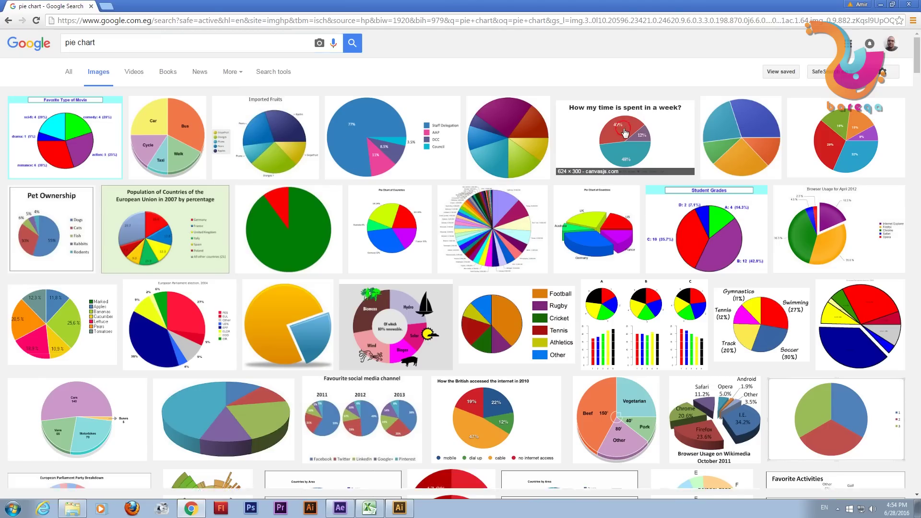
click(625, 133)
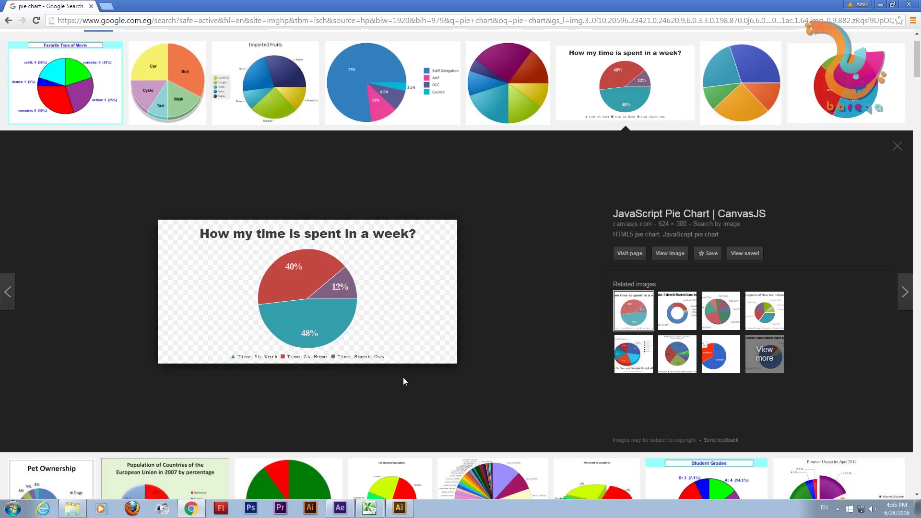
click(400, 510)
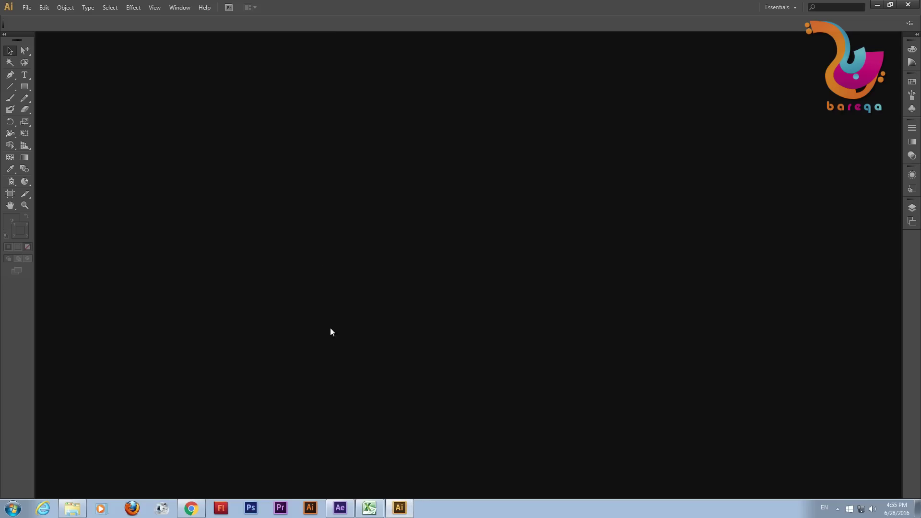
Dismiss the After Effects welcome screen and return to Illustrator
click(340, 508)
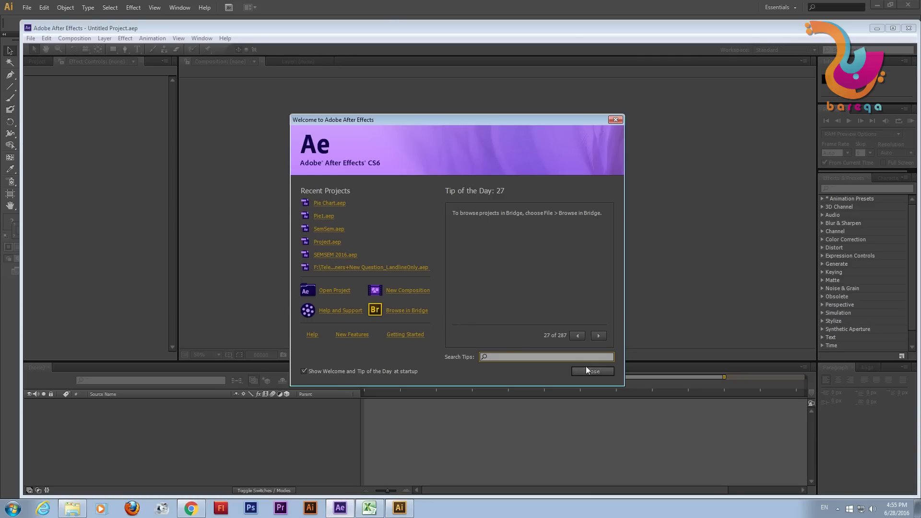
click(587, 370)
double_click(312, 29)
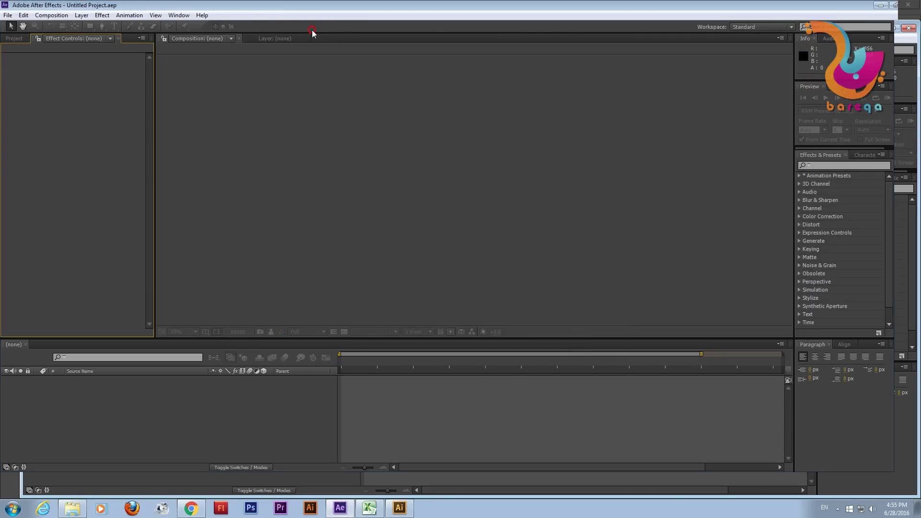
Create a new document named 'Pie Chart' with the HDTV 1080 (1920 × 1080 px) size
click(27, 7)
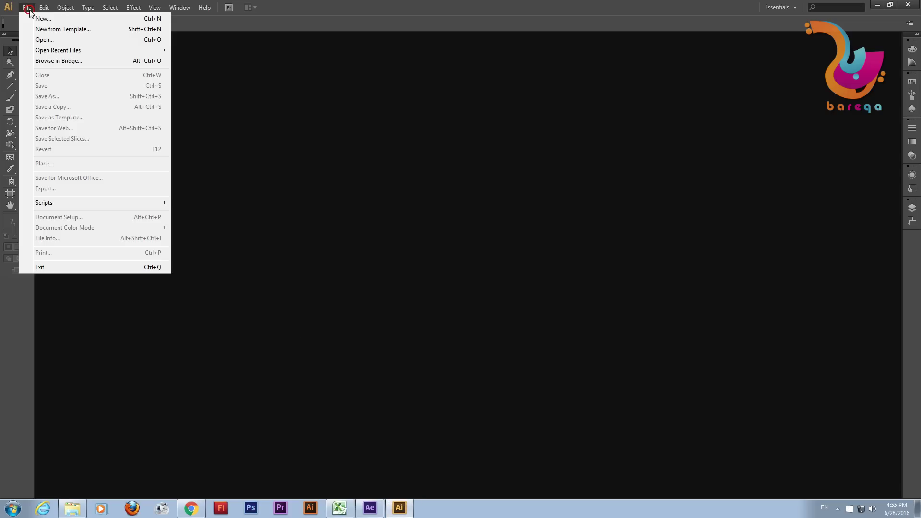
click(34, 19)
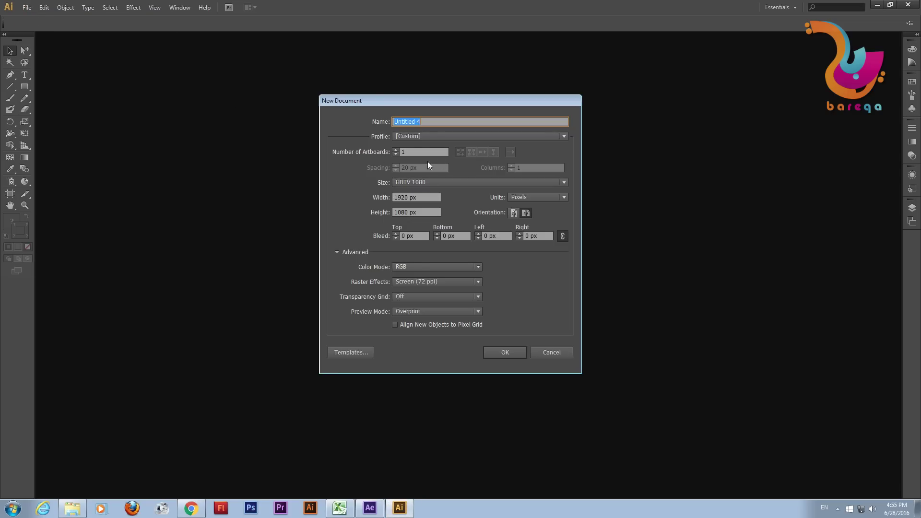
text(Pchart)
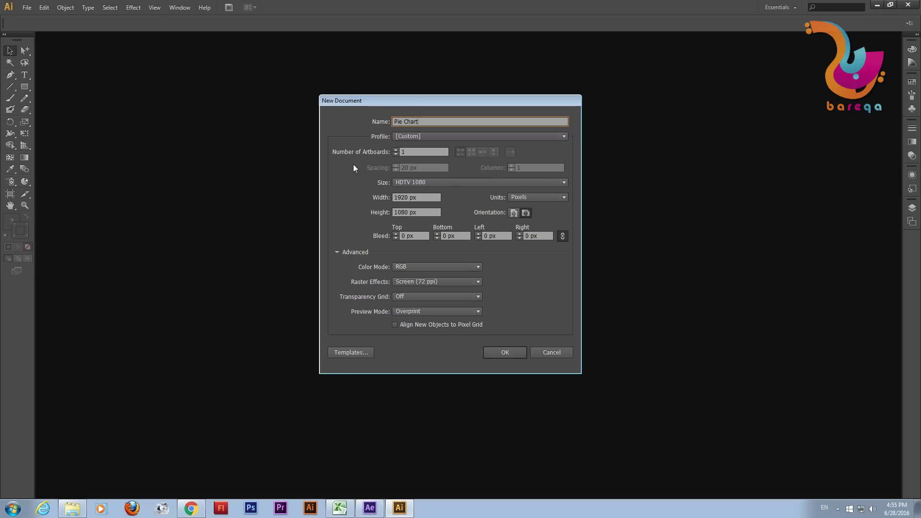
click(409, 152)
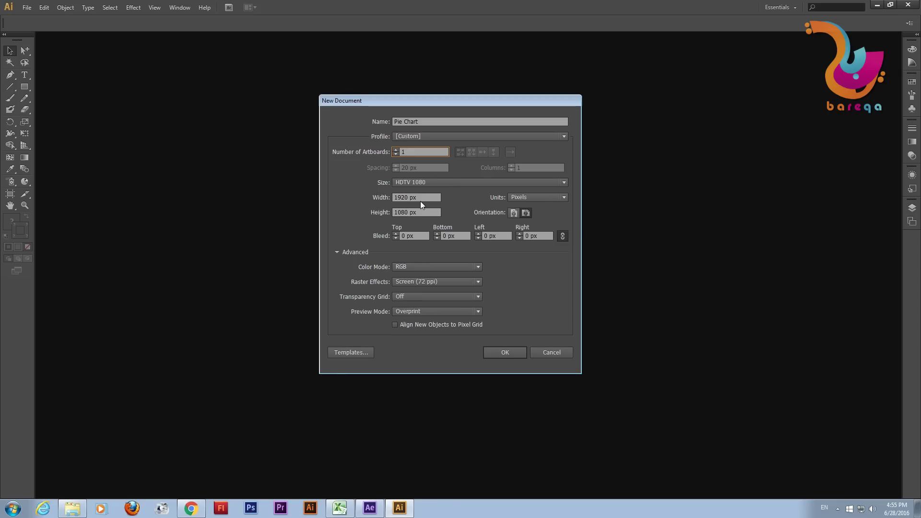
click(430, 183)
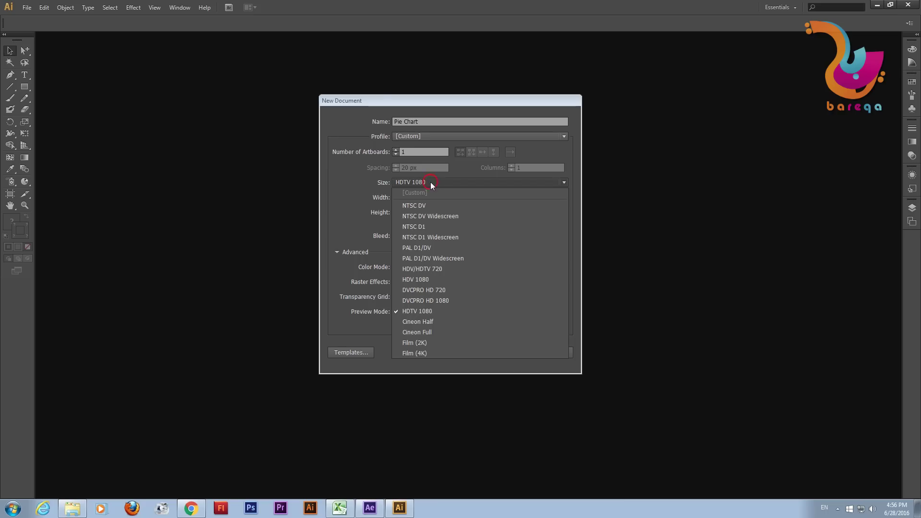
click(464, 312)
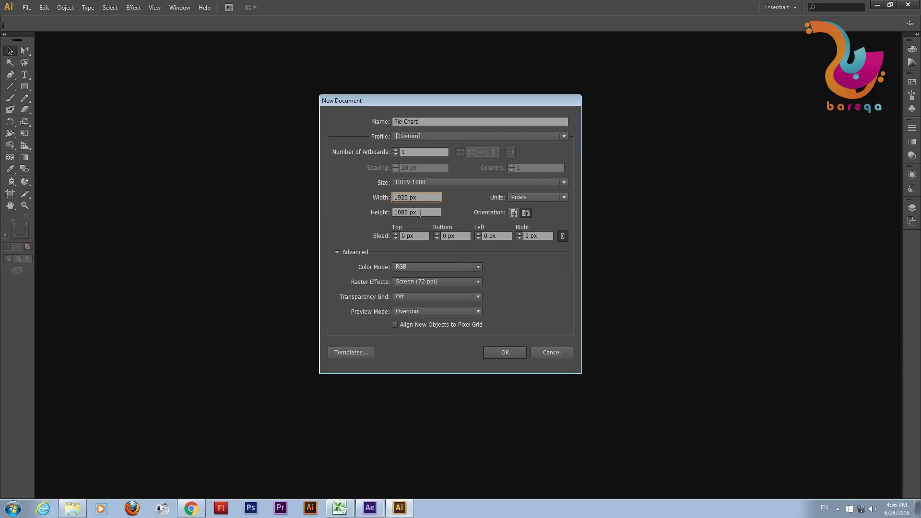
click(505, 352)
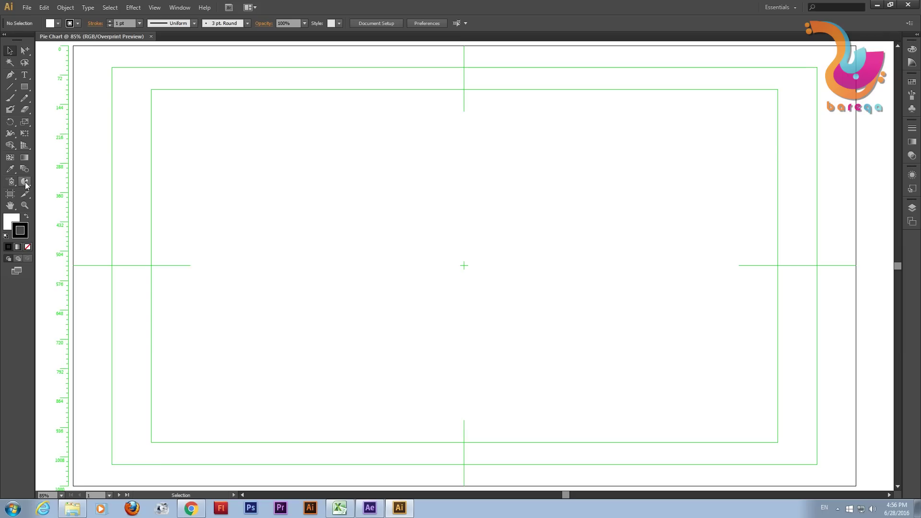
Pick the Pie Graph Tool from the Column Graph tool's flyout
drag(26, 186, 95, 195)
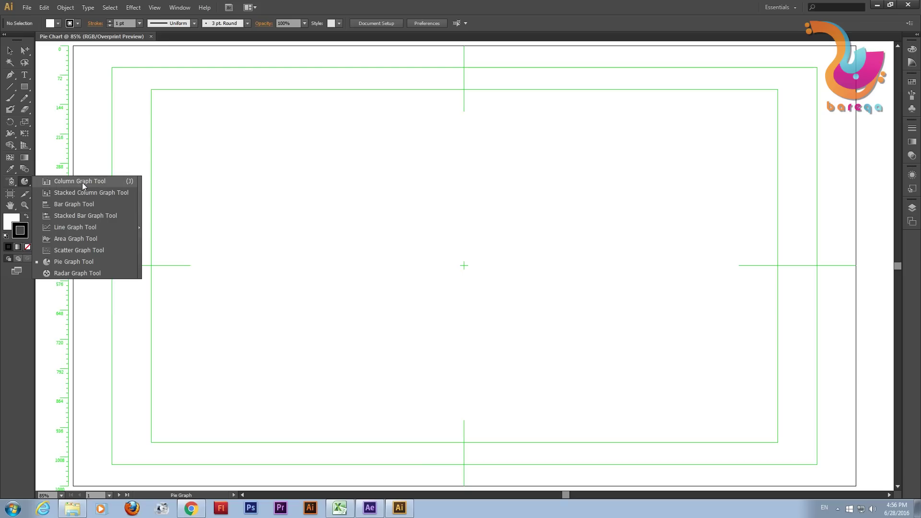
mouse_move(94, 192)
mouse_down()
mouse_move(102, 179)
mouse_move(91, 242)
mouse_move(98, 208)
mouse_up()
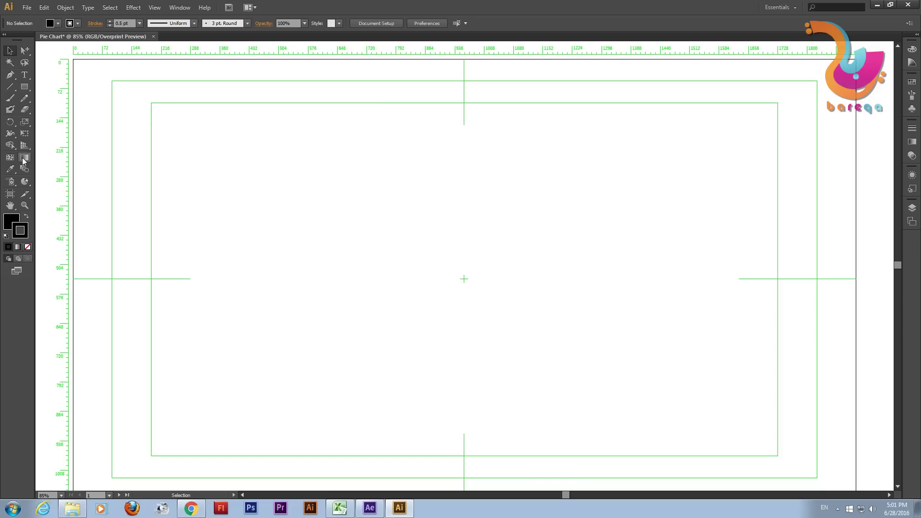
drag(25, 182, 87, 264)
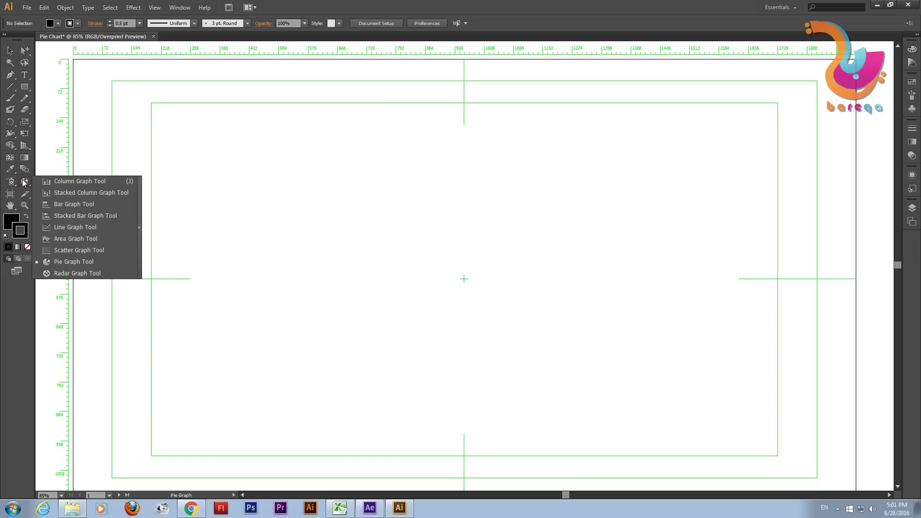
Draw a pie graph across the artboard's centre and move the Graph Data window aside
click(87, 263)
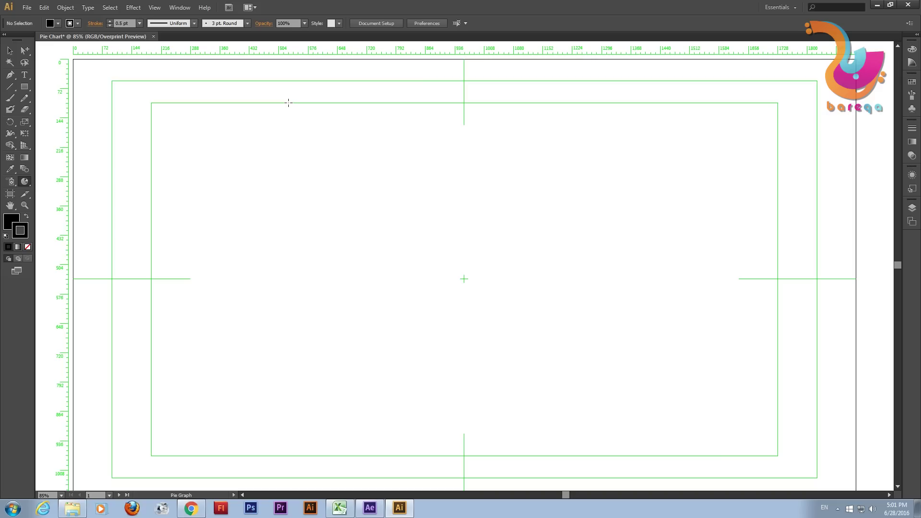
drag(288, 103, 655, 455)
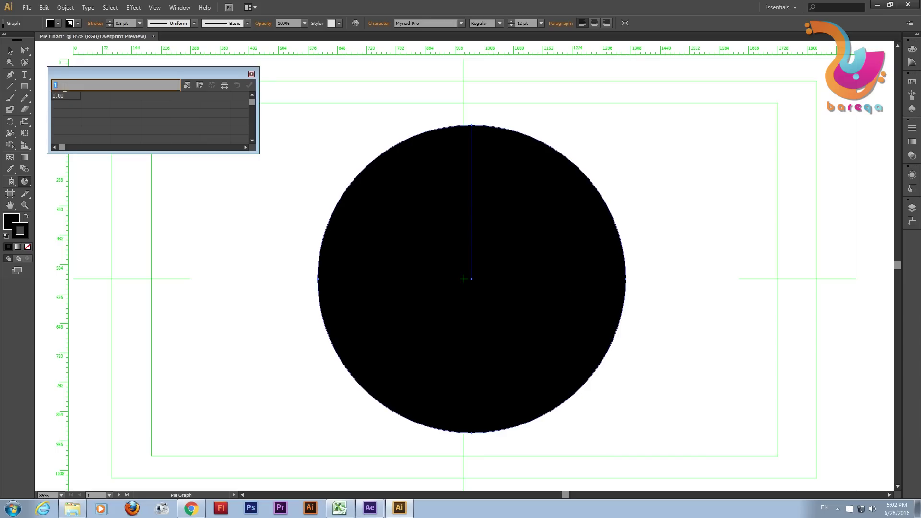
drag(72, 72, 109, 118)
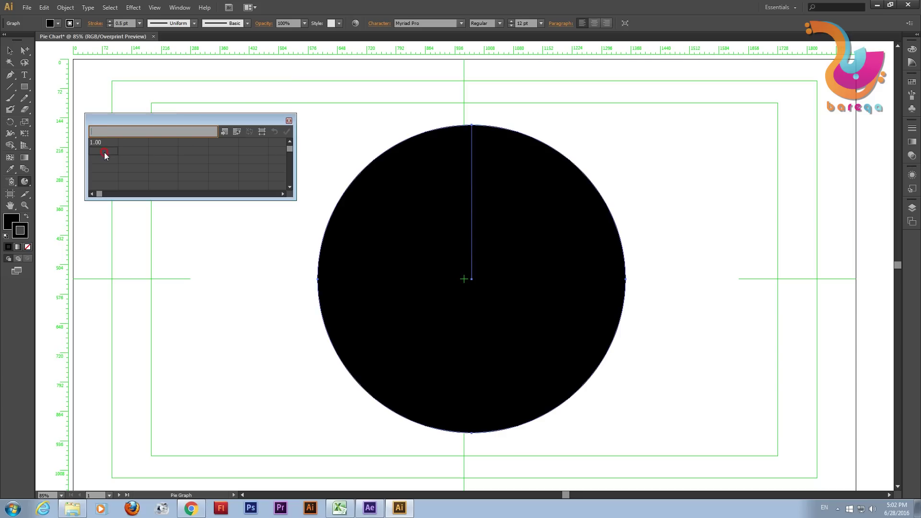
Enter trial values 45, 67 and 23 in the first data row
click(128, 149)
text(45)
click(164, 144)
text(67)
click(186, 144)
text(23)
click(199, 142)
Clear the trial 23 and 67 values from Illustrator's Graph Data
key(BackSpace)
click(156, 142)
key(BackSpace)
click(100, 144)
click(94, 142)
In Excel, check the Alexandria, Cairo and Mansoura headers and population values
click(340, 508)
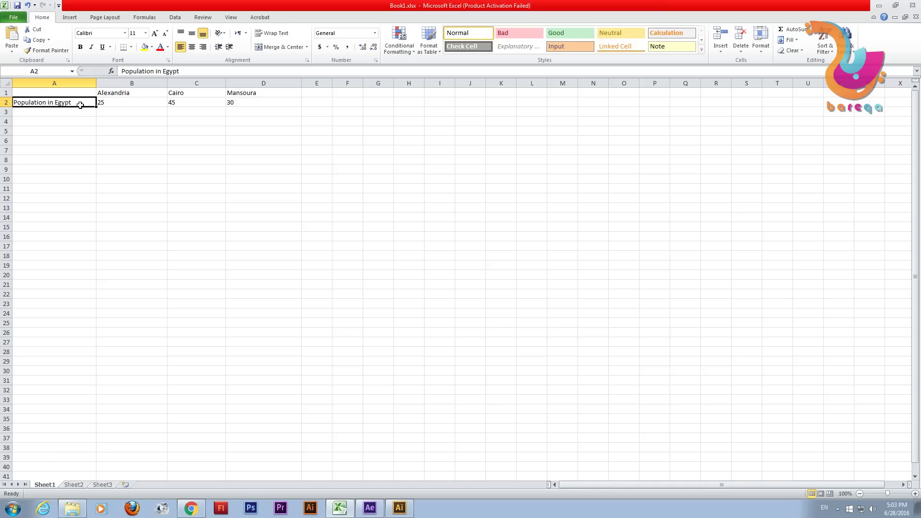
click(136, 94)
click(130, 101)
click(196, 94)
click(198, 102)
click(254, 94)
click(253, 104)
click(118, 106)
click(176, 103)
click(132, 101)
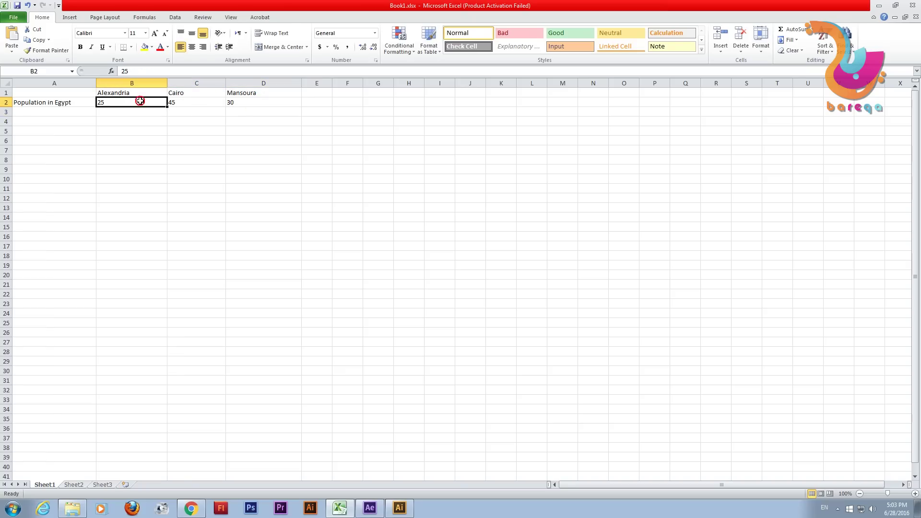
click(235, 103)
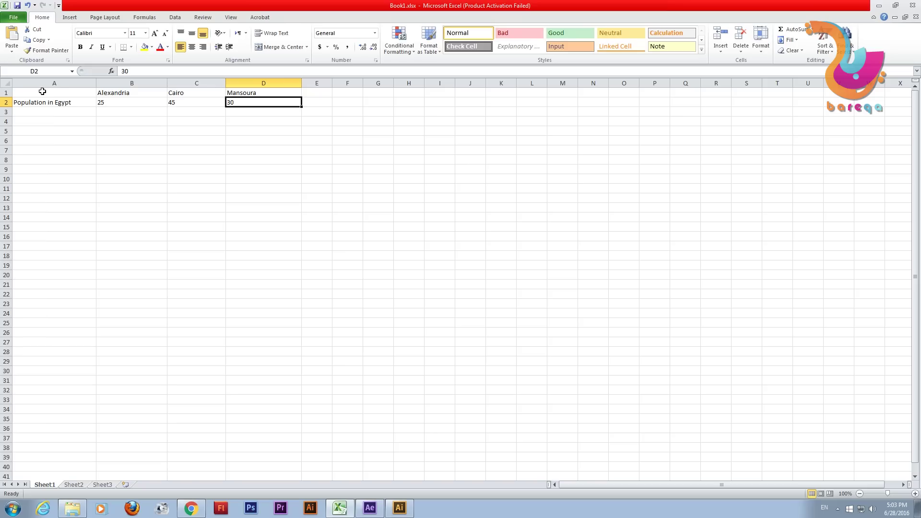
Copy the population table A1:D2 and return to Illustrator
click(42, 91)
mouse_move(42, 91)
mouse_down()
mouse_move(181, 107)
mouse_move(240, 101)
mouse_up()
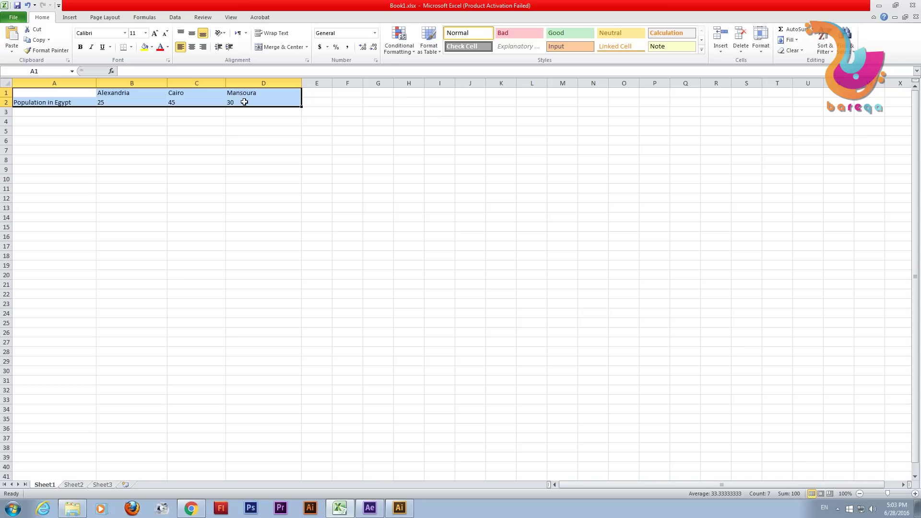
right_click(208, 100)
click(240, 117)
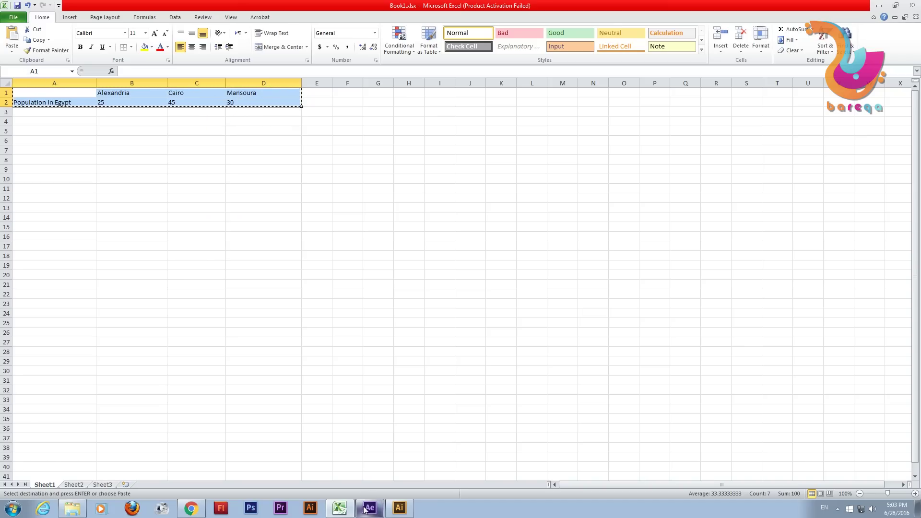
click(399, 507)
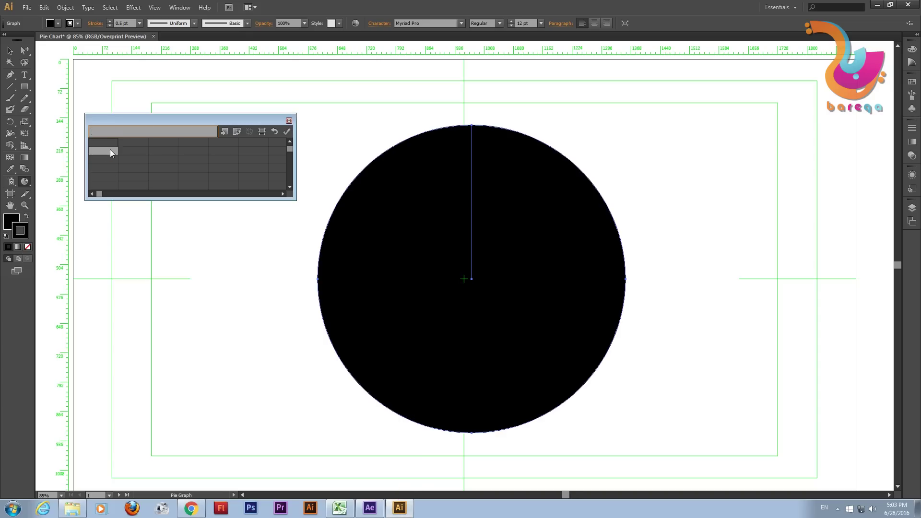
Paste the Excel population table into the graph data and apply it to build the three-slice pie
drag(107, 144, 143, 156)
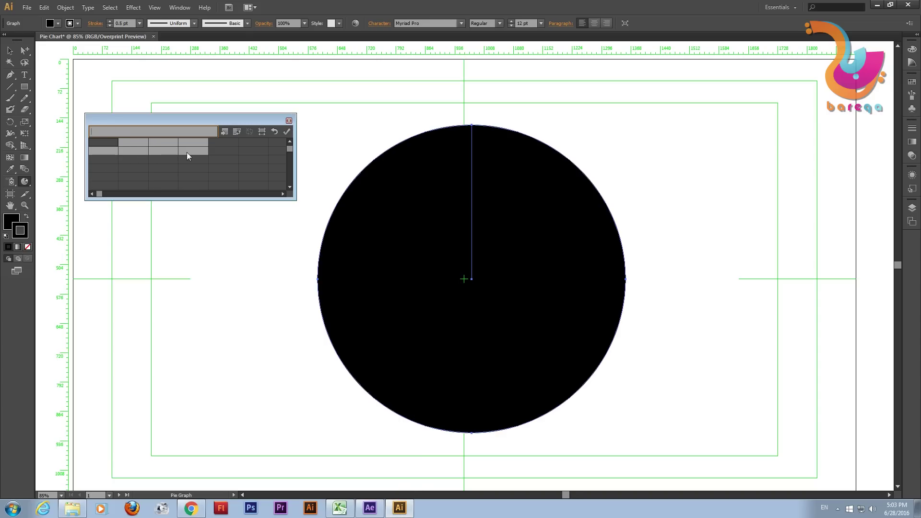
key(ctrl+v)
click(141, 143)
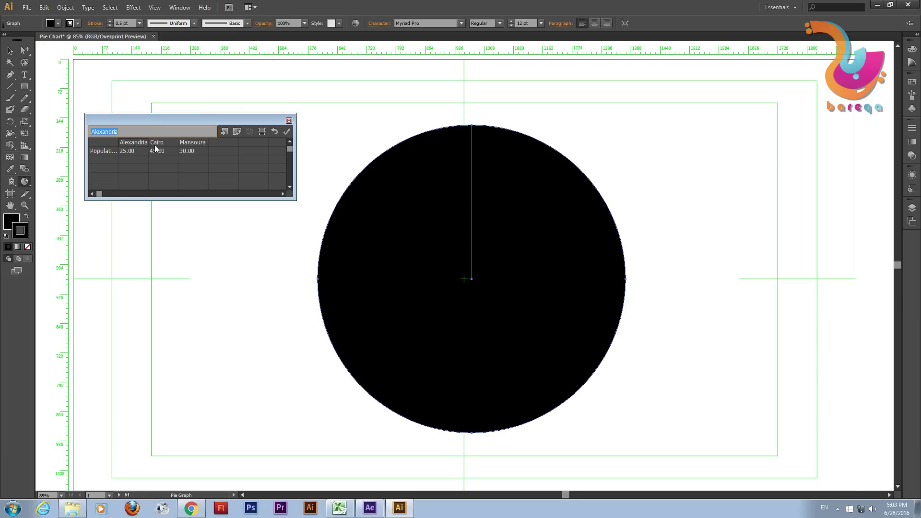
click(191, 143)
click(108, 151)
click(287, 132)
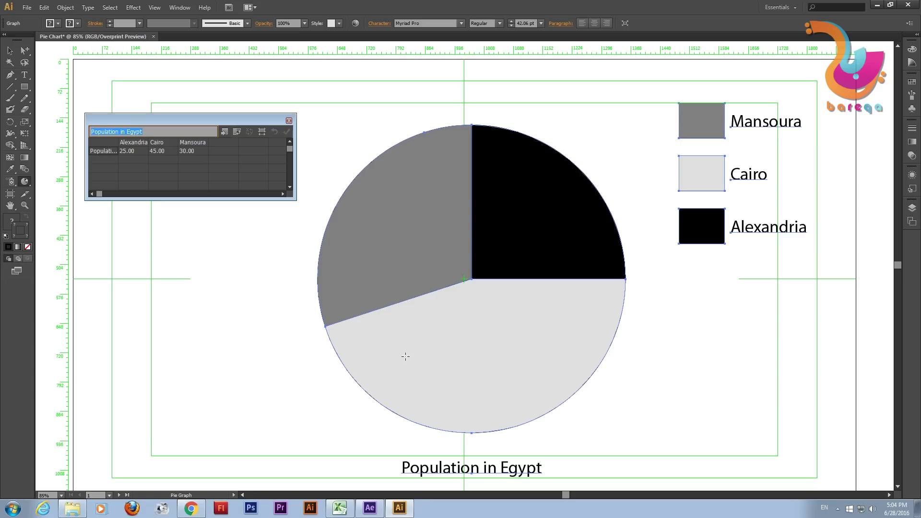
With the Selection tool, nudge the Graph Data window up and close it
click(9, 50)
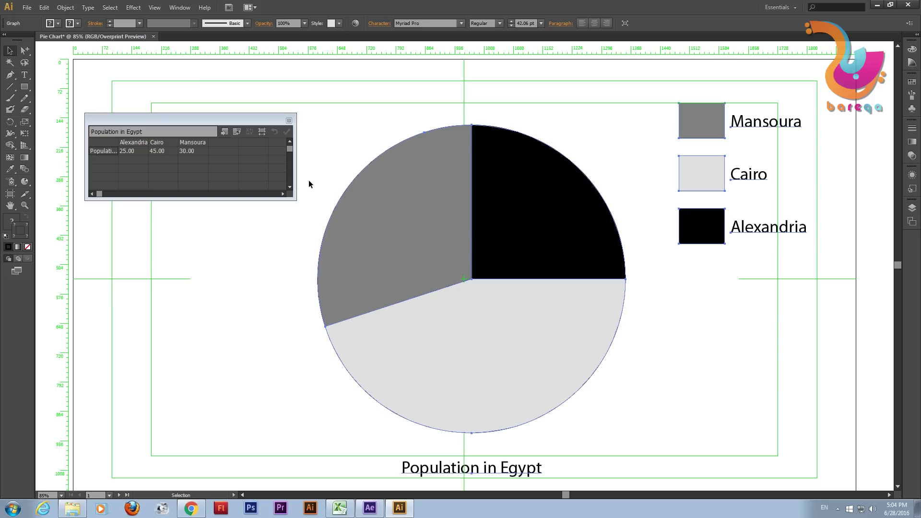
drag(267, 121, 265, 102)
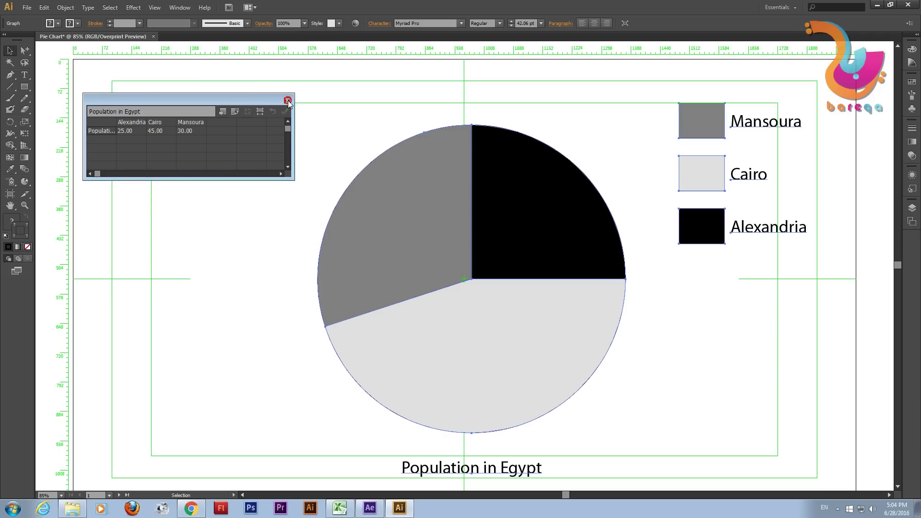
click(287, 102)
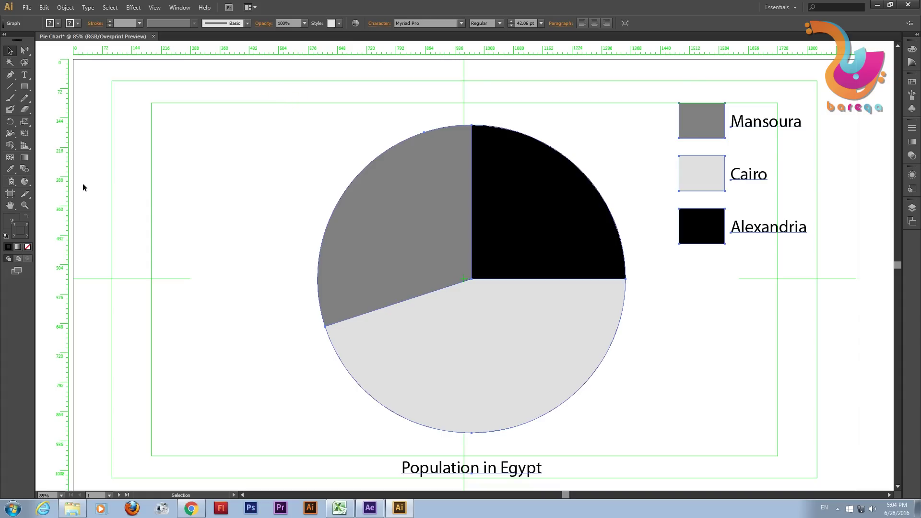
View the 'How the British accessed the internet in 2010' chart in Google Images, then return to Illustrator
click(192, 510)
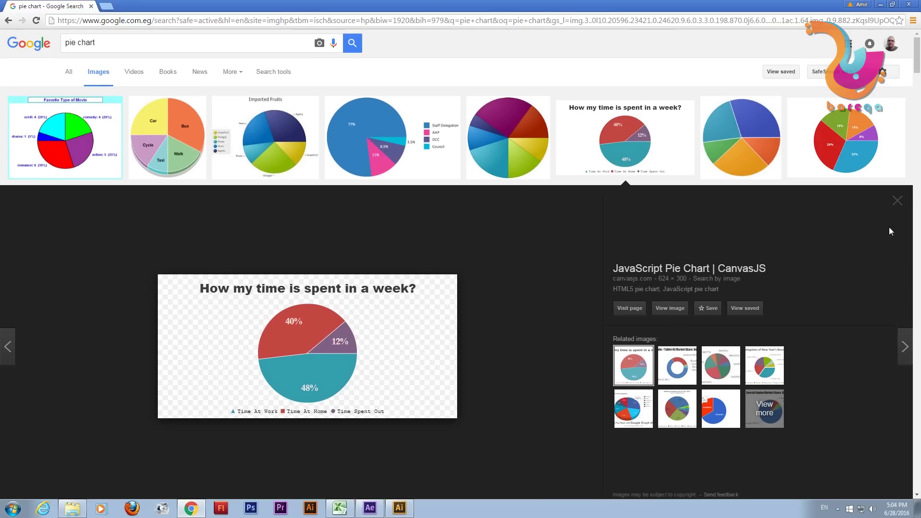
click(897, 201)
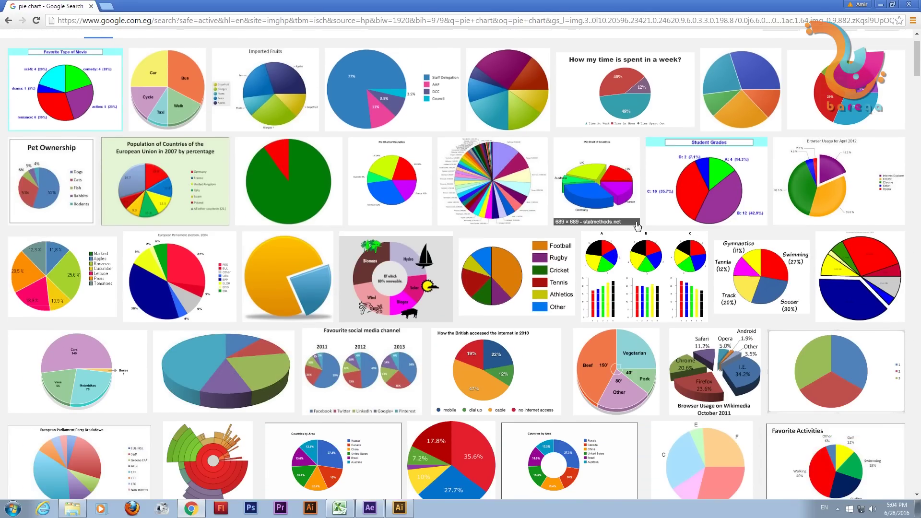
scroll(592, 231, down, 3)
scroll(593, 231, up, 3)
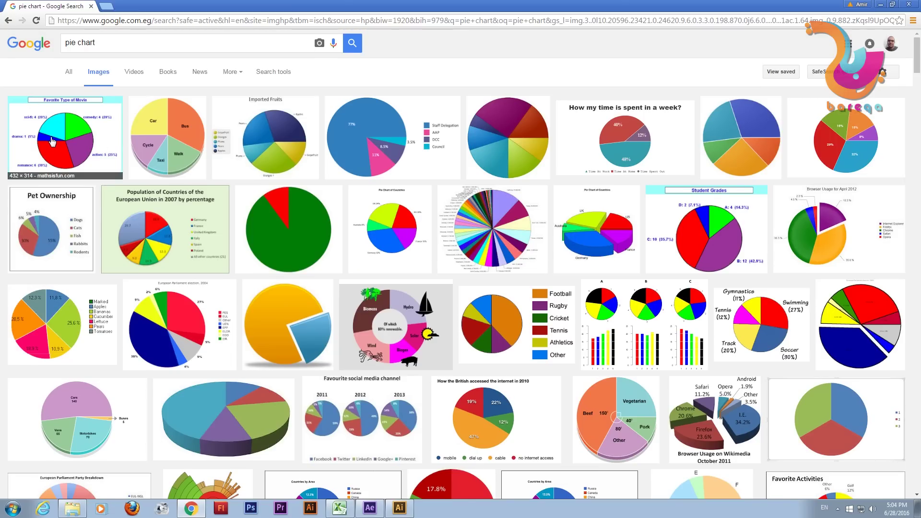
scroll(89, 177, down, 5)
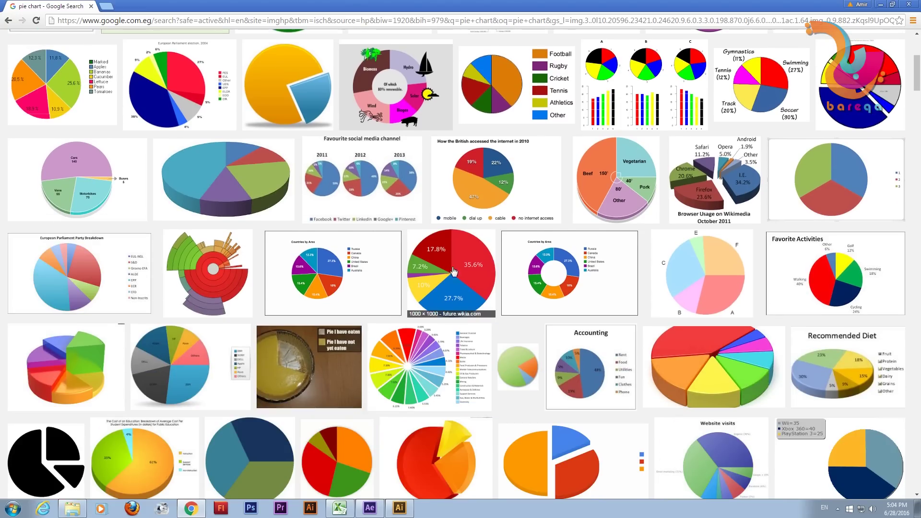
click(488, 178)
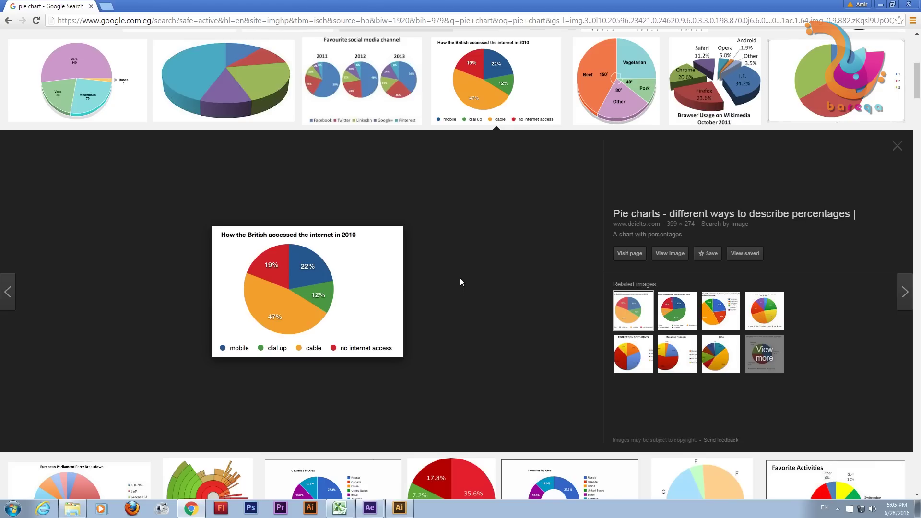
click(399, 509)
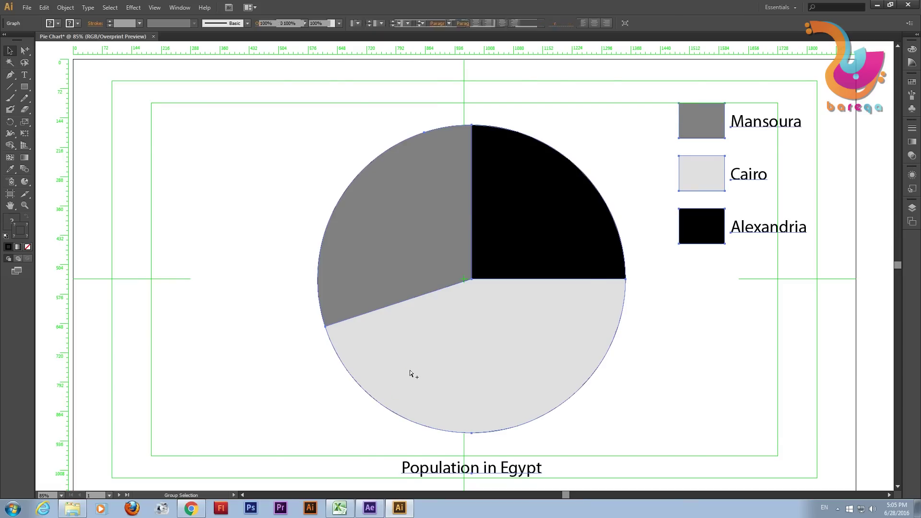
Paste the search-results screenshot and place it over the artboard's lower right
key(ctrl+v)
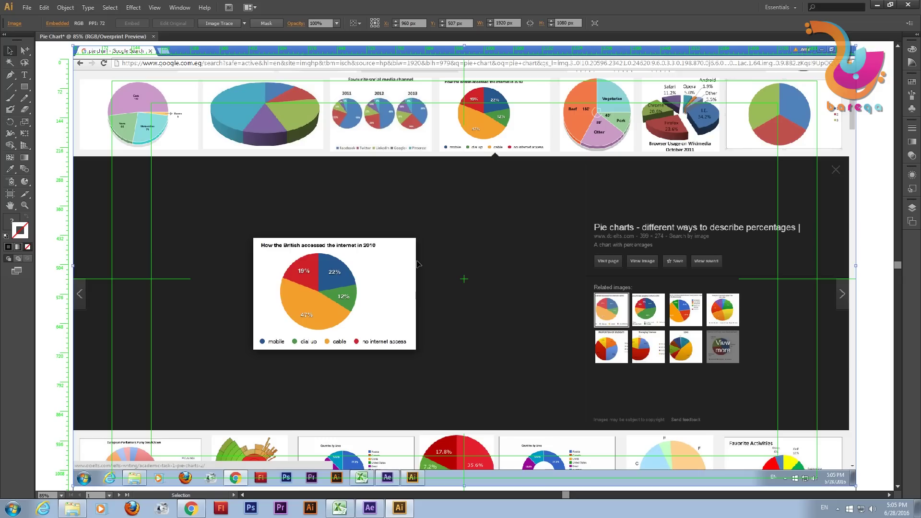
drag(325, 280, 853, 291)
click(12, 49)
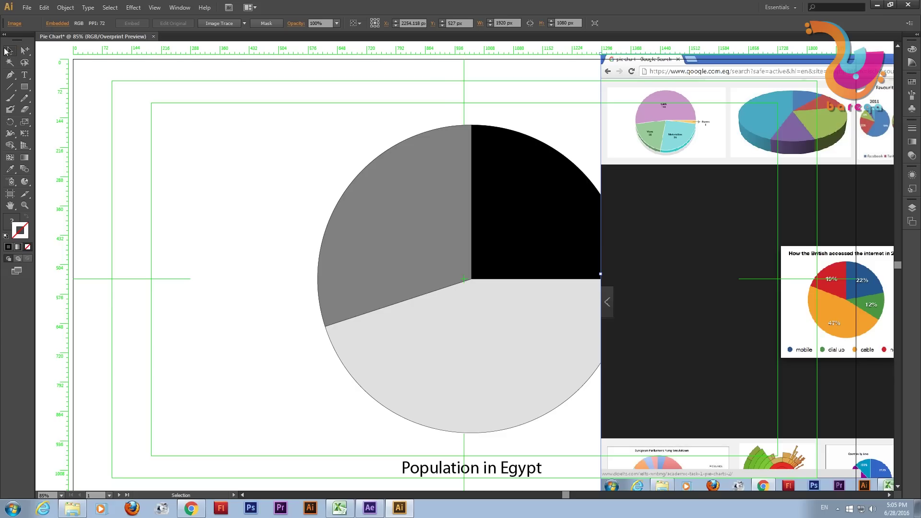
mouse_move(650, 208)
mouse_down()
mouse_move(685, 241)
mouse_move(688, 261)
mouse_up()
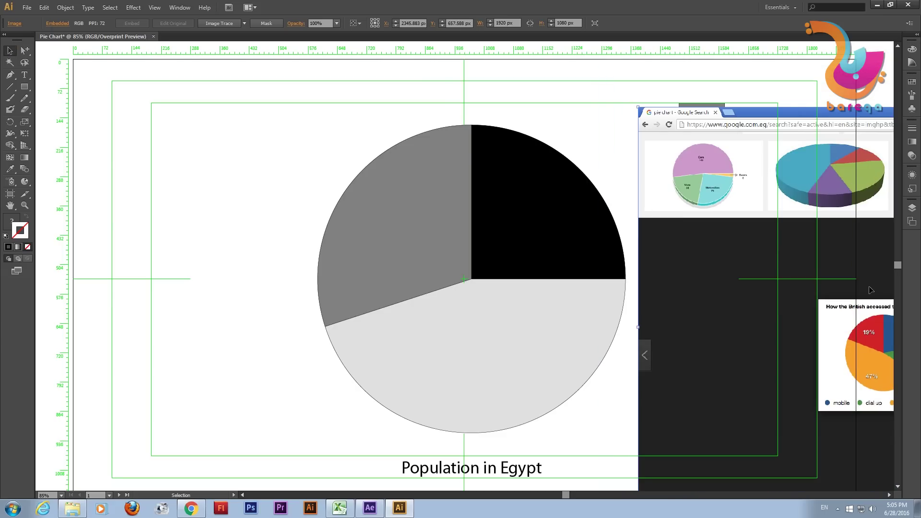
drag(848, 295, 722, 410)
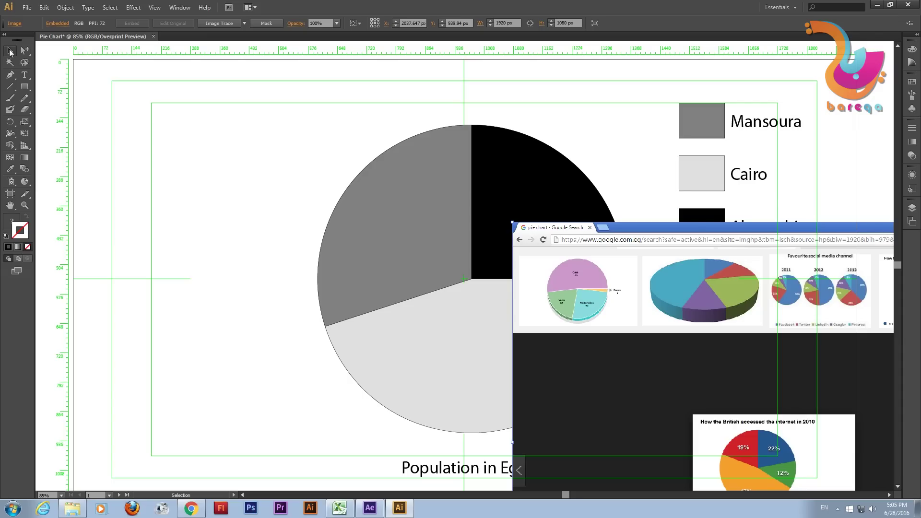
Try moving the pie graph, undo the move, and select the Group Selection tool
click(437, 174)
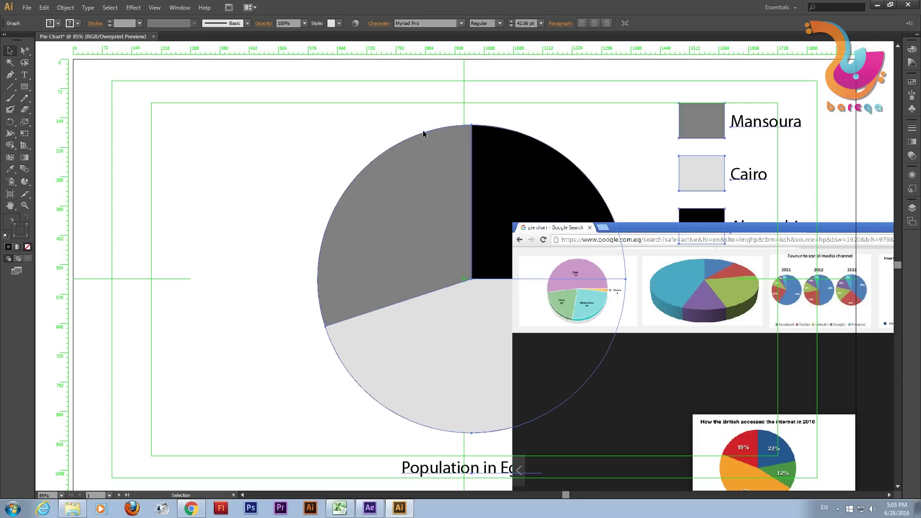
drag(459, 145, 263, 81)
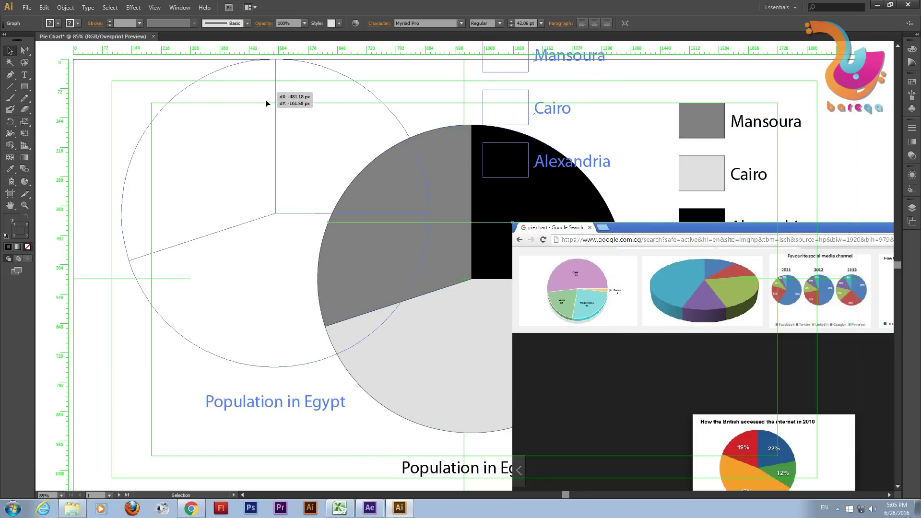
key(ctrl+z)
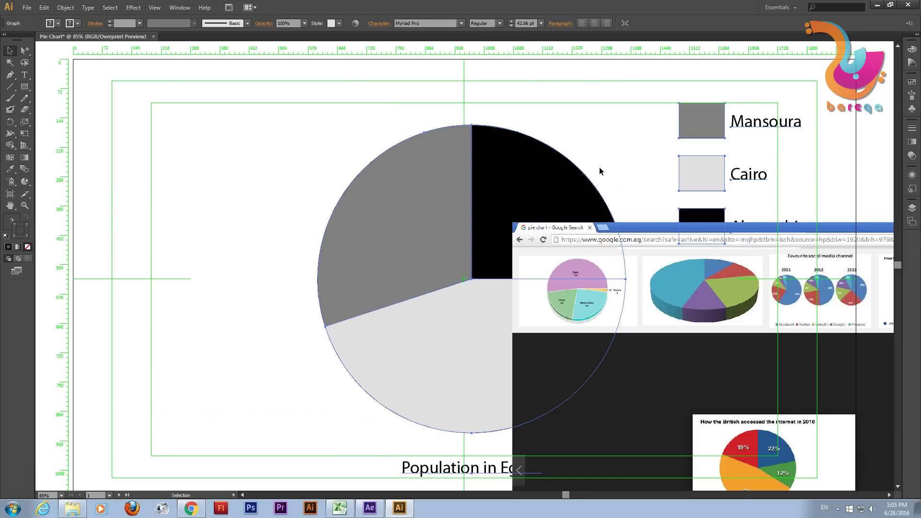
drag(25, 50, 88, 65)
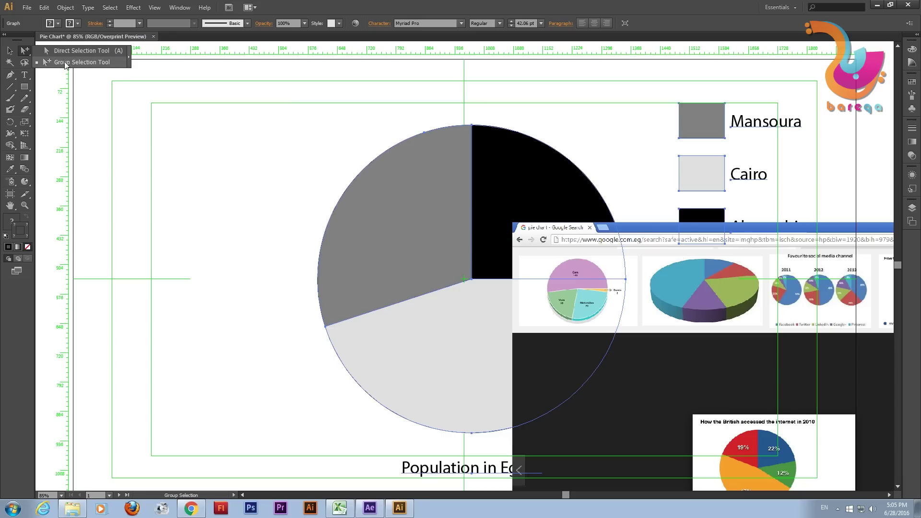
Colour the Alexandria wedge and legend square blue with the Eyedropper from the reference chart
click(167, 108)
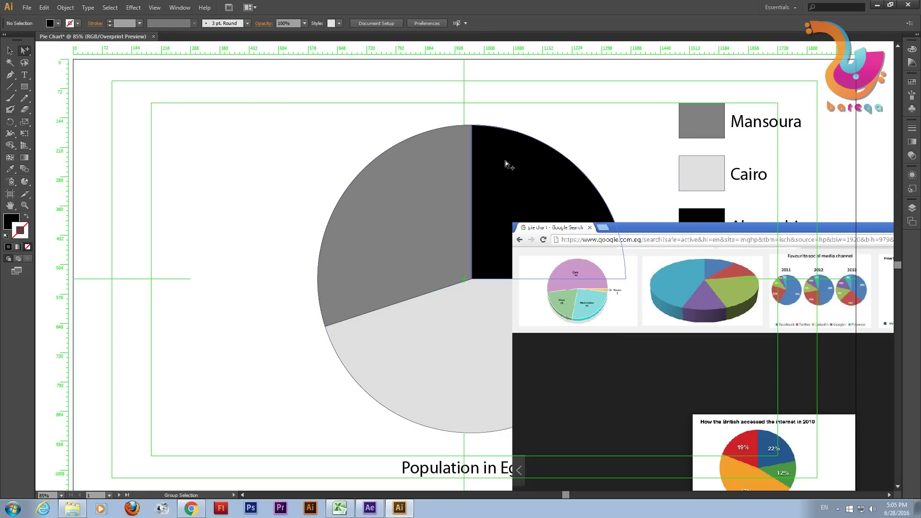
click(505, 161)
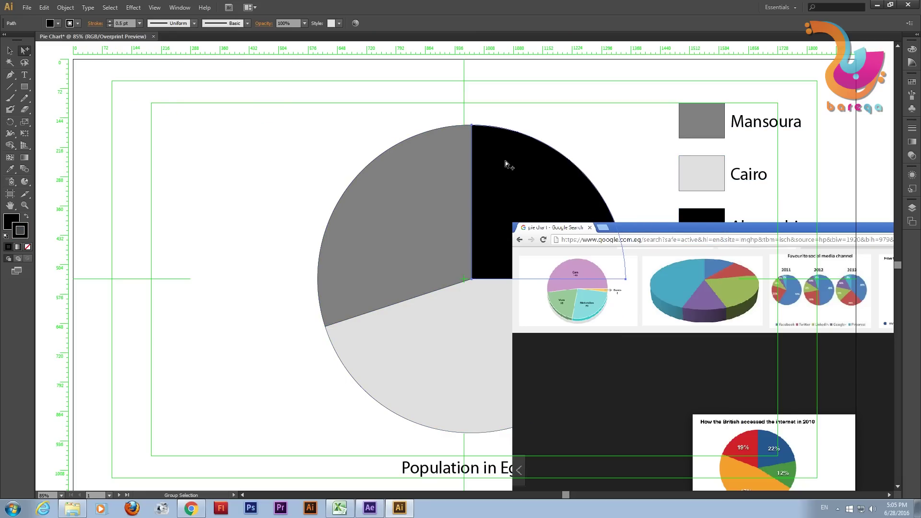
click(574, 168)
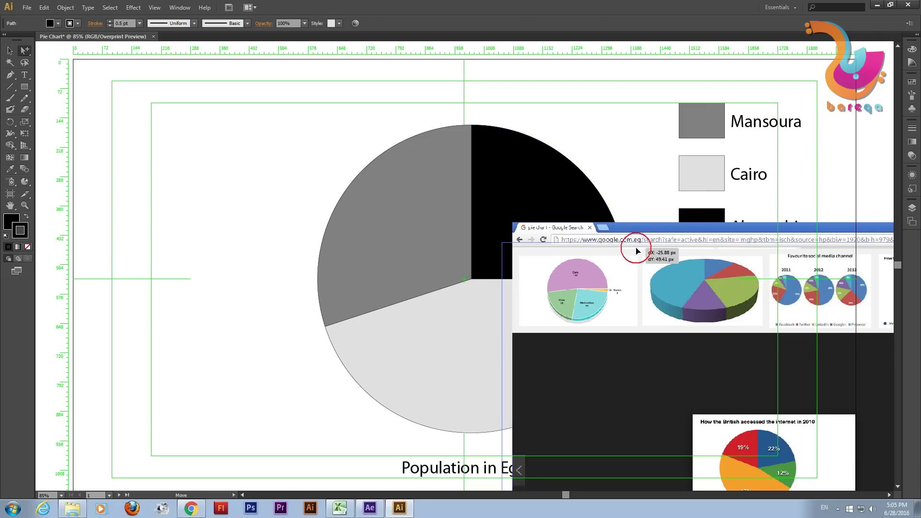
drag(635, 249, 625, 270)
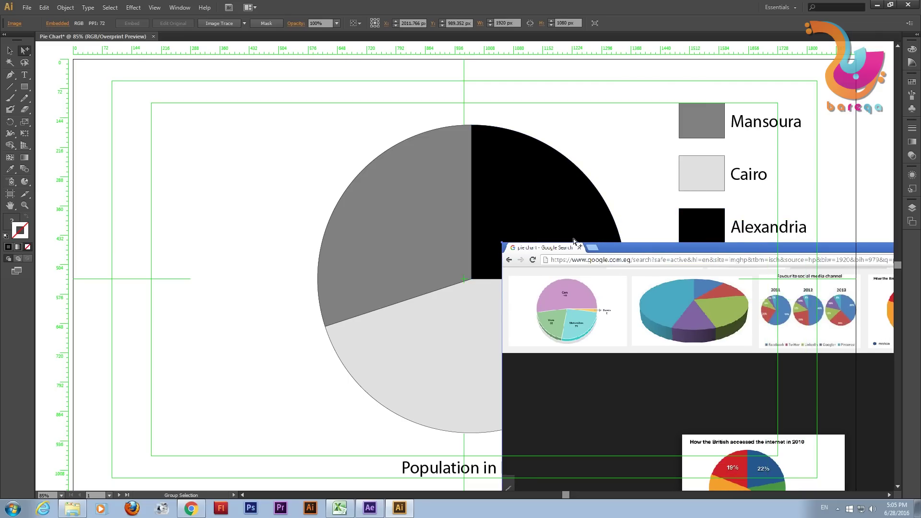
click(579, 213)
click(687, 213)
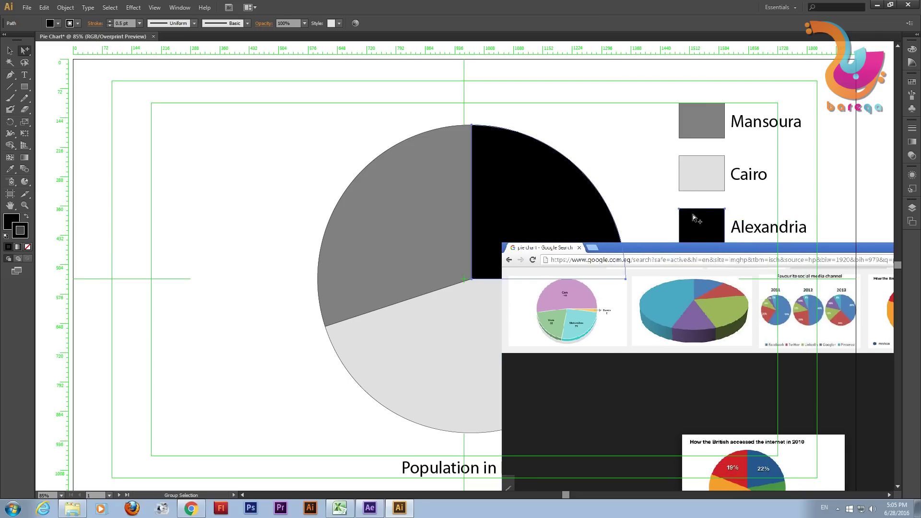
click(12, 170)
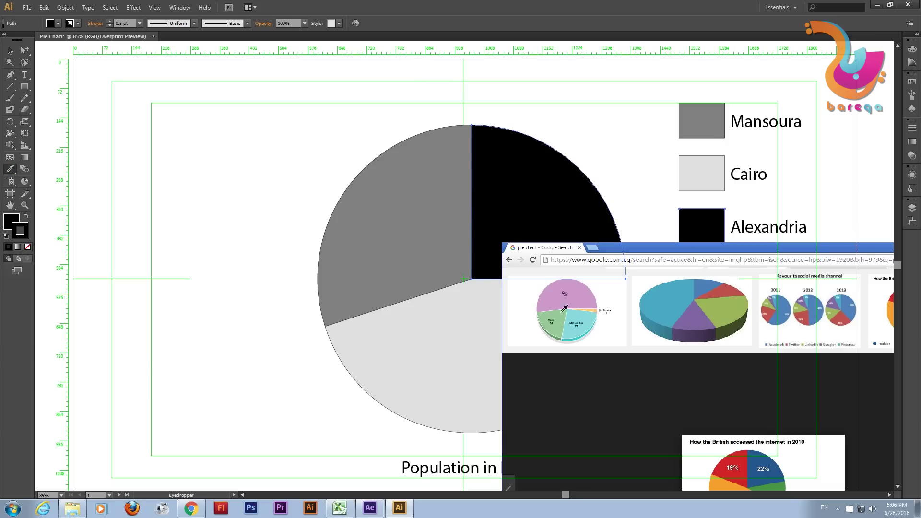
click(772, 459)
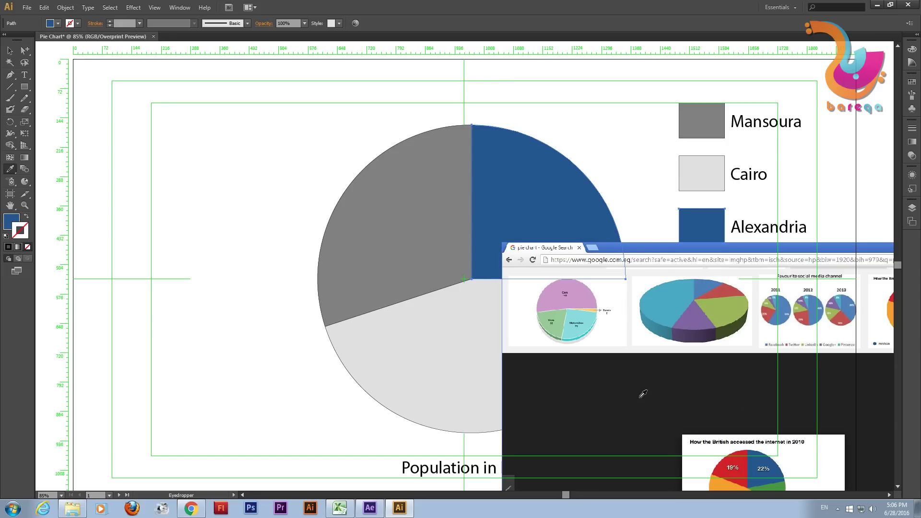
Colour the Cairo wedge orange sampled from the reference chart
click(25, 51)
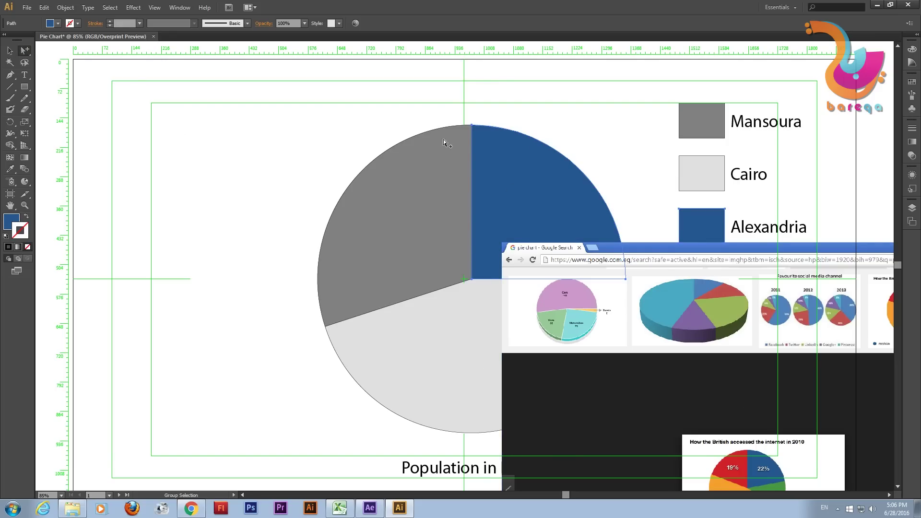
click(372, 79)
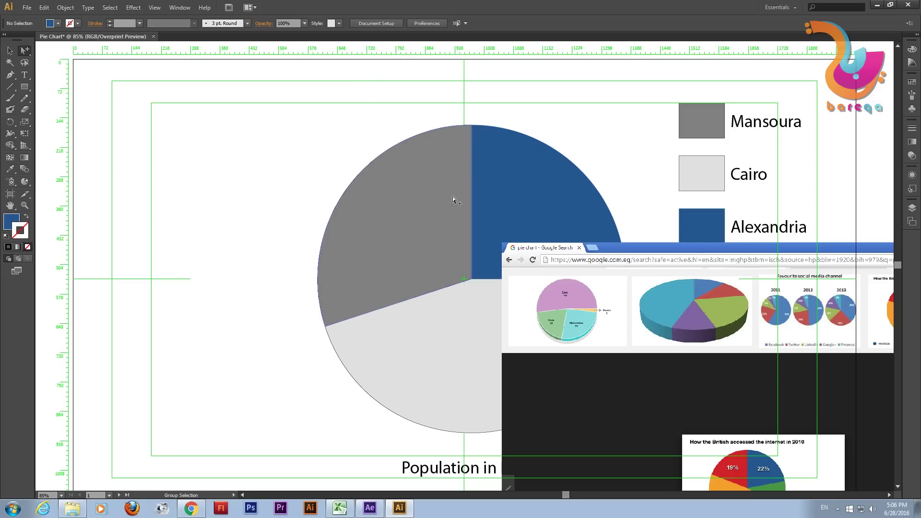
click(460, 316)
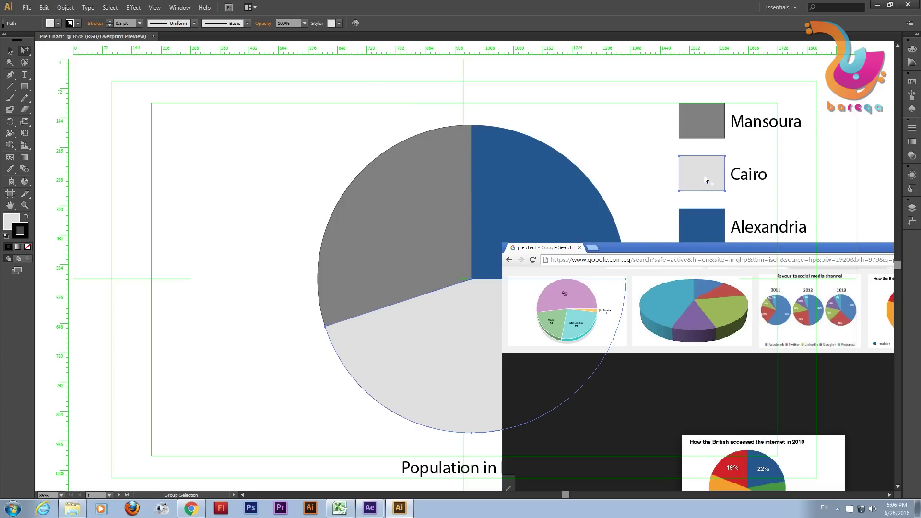
click(10, 169)
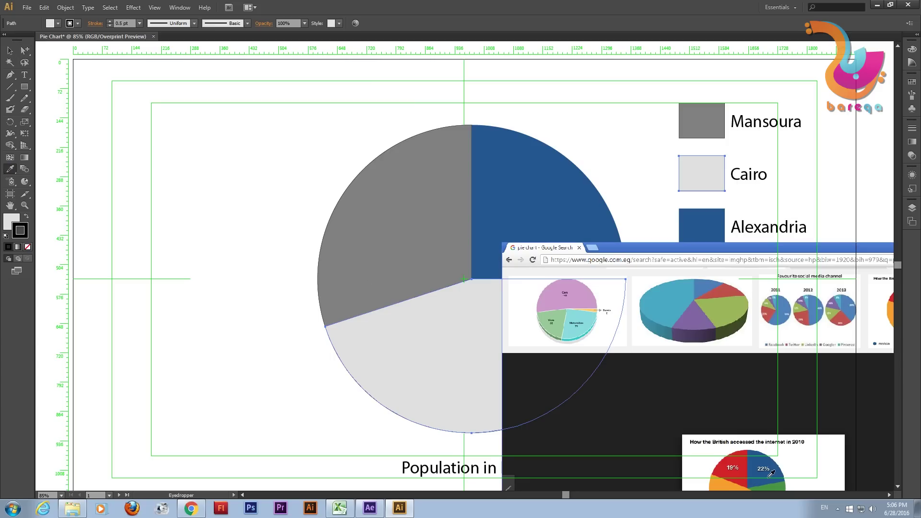
click(731, 484)
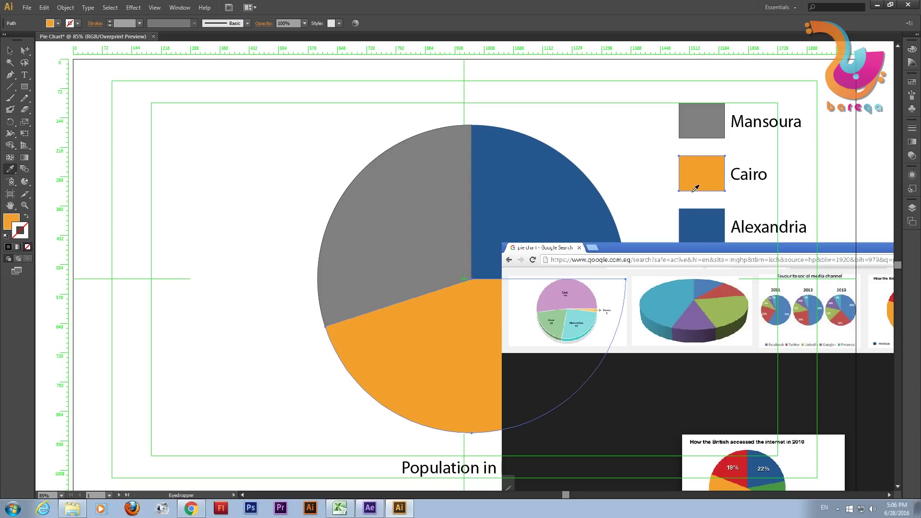
Colour the Mansoura wedge and legend square red, then return to the Selection tool
click(25, 50)
click(189, 113)
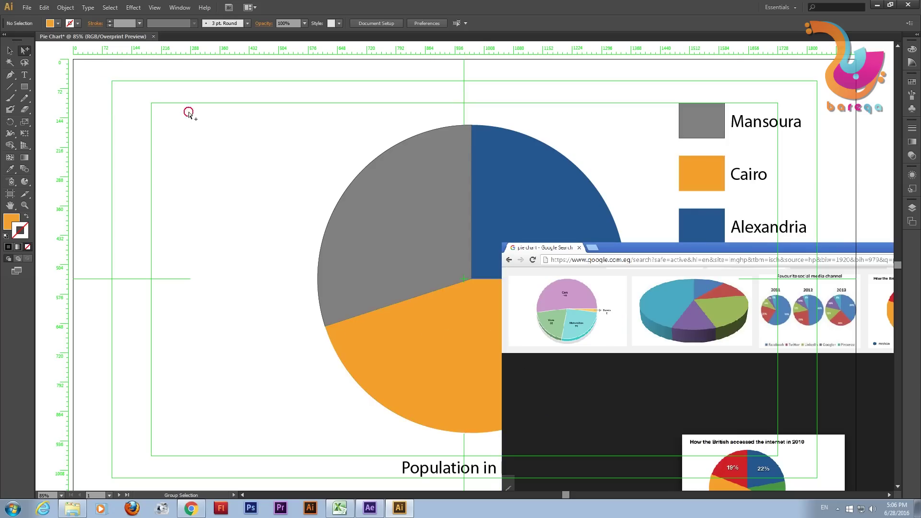
click(376, 191)
shift+click(708, 127)
click(10, 169)
click(742, 456)
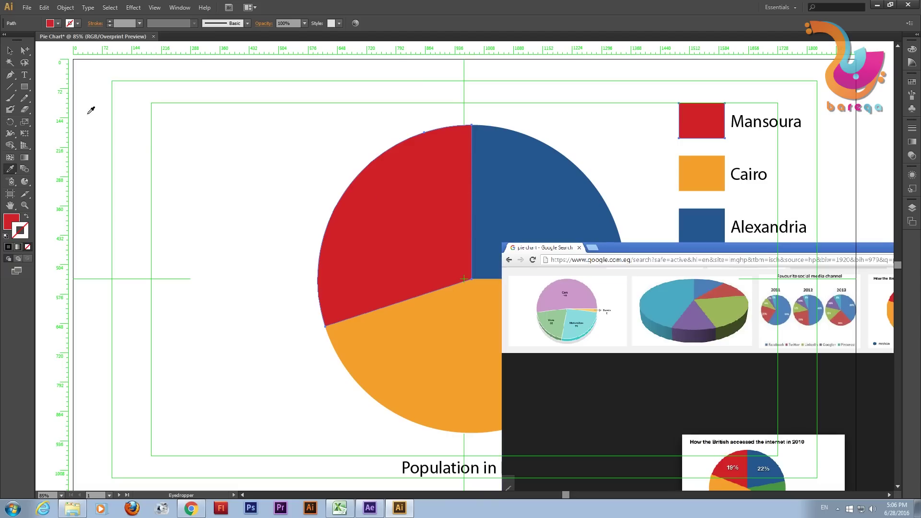
click(10, 51)
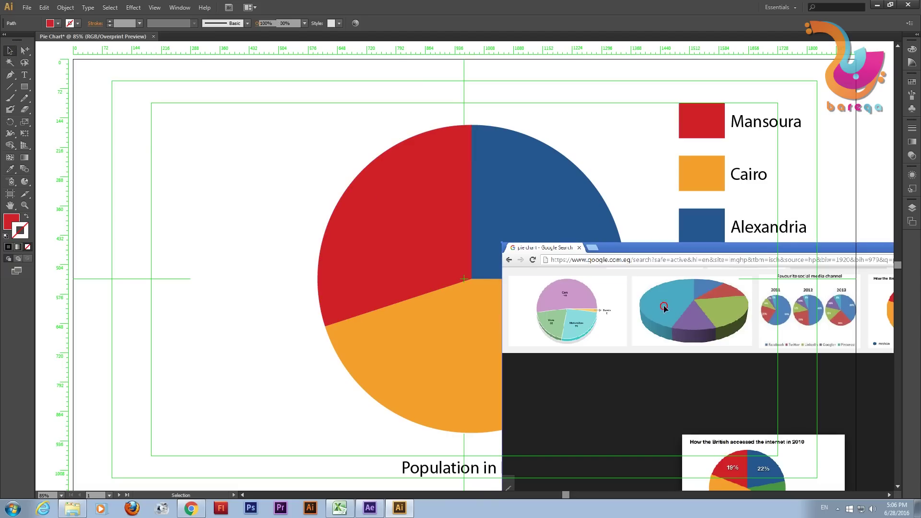
Select the pasted Google search screenshot on the artboard and delete it
drag(728, 318, 317, 185)
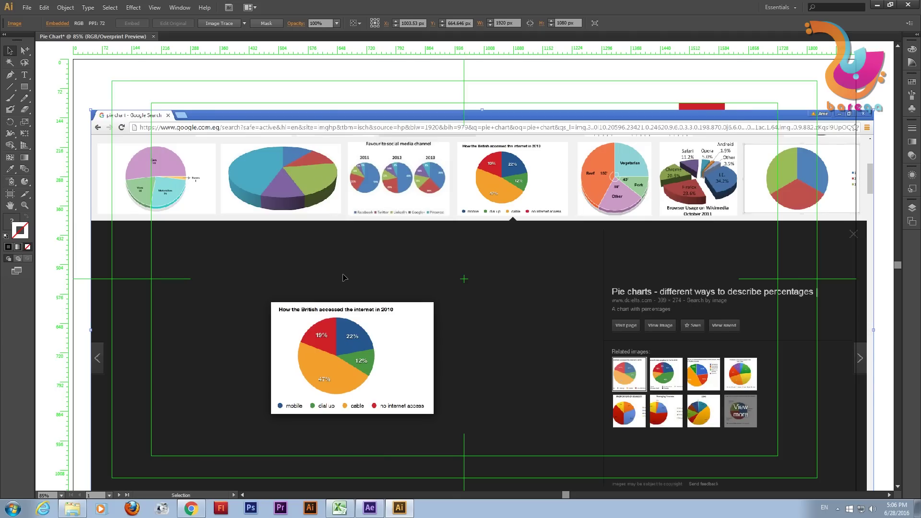
key(Delete)
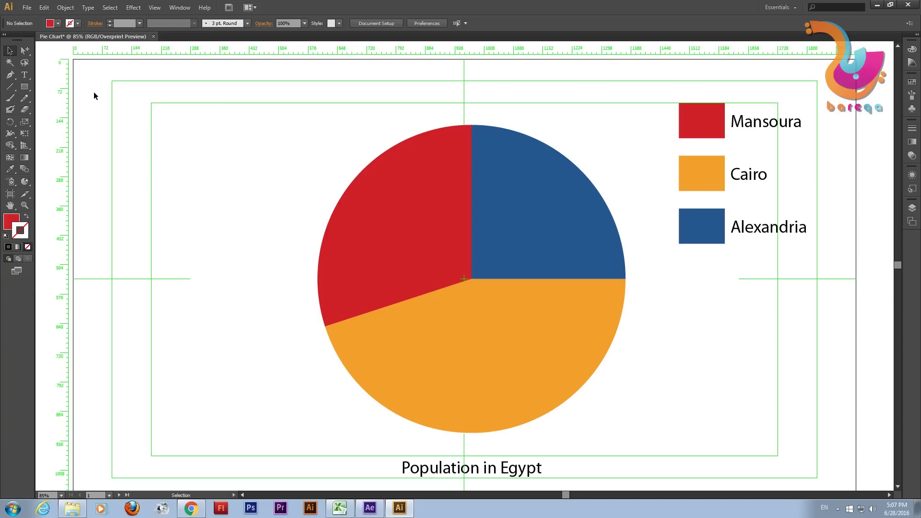
Save the document as Pie Chart.ai with the default CS6 Illustrator options
click(27, 7)
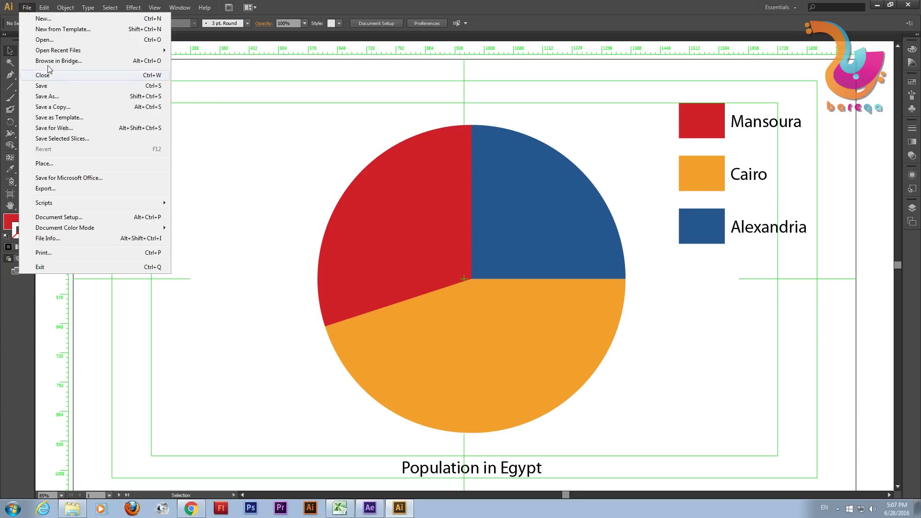
click(58, 96)
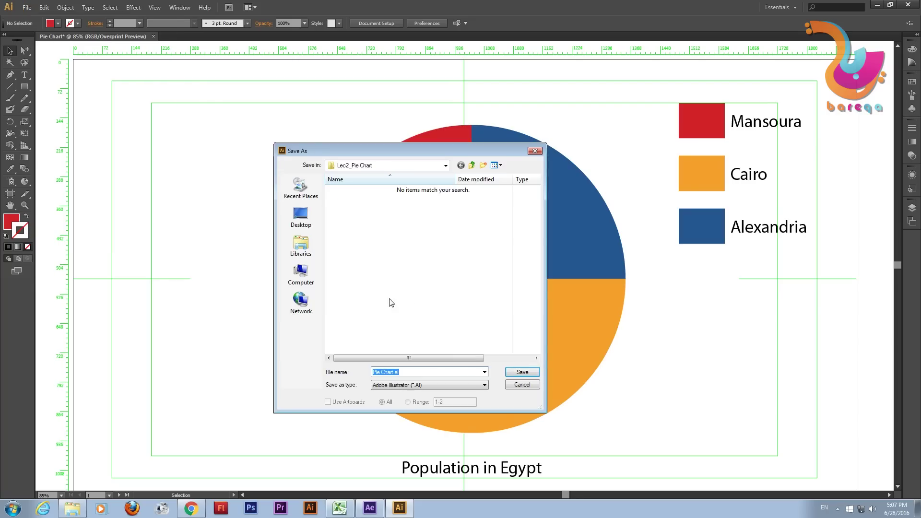
click(399, 372)
drag(400, 372, 372, 373)
click(522, 372)
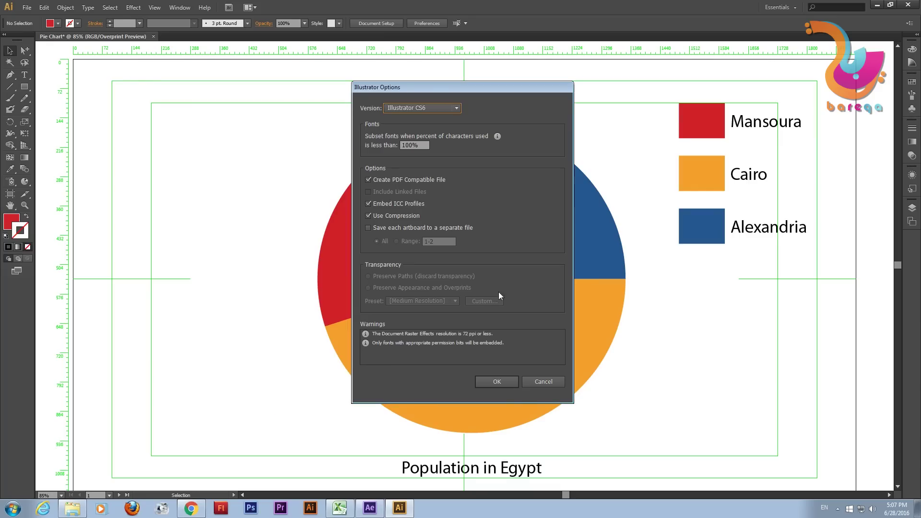
click(507, 385)
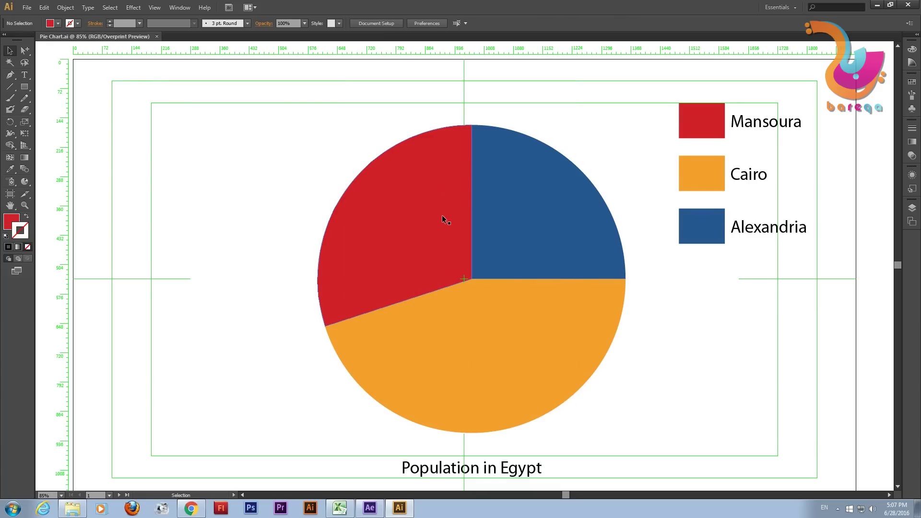
click(442, 219)
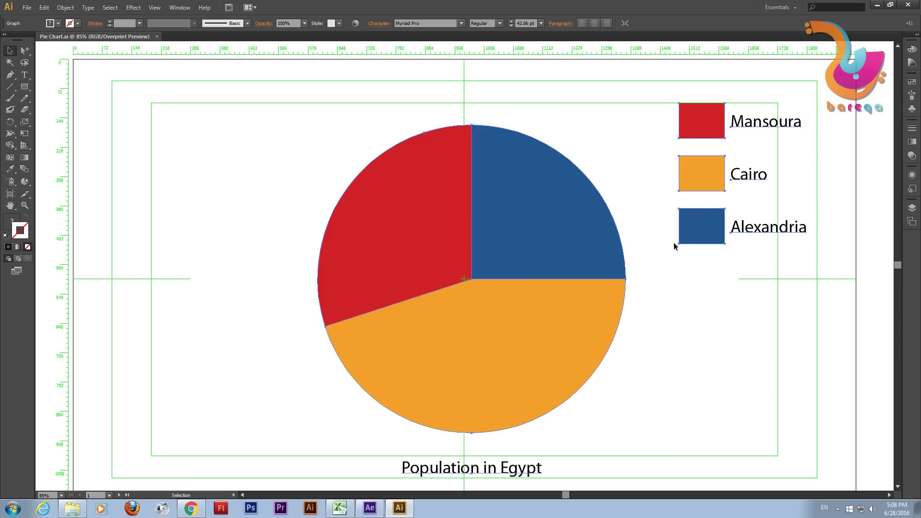
Select the whole graph and set its city labels and title to Myriad Pro Bold Condensed
click(9, 52)
click(25, 50)
click(197, 123)
click(790, 122)
click(757, 174)
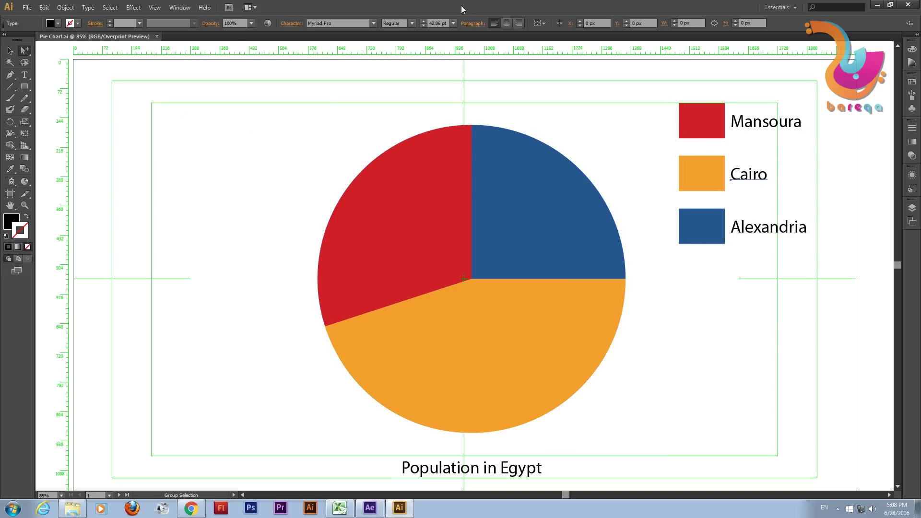
click(9, 50)
click(460, 174)
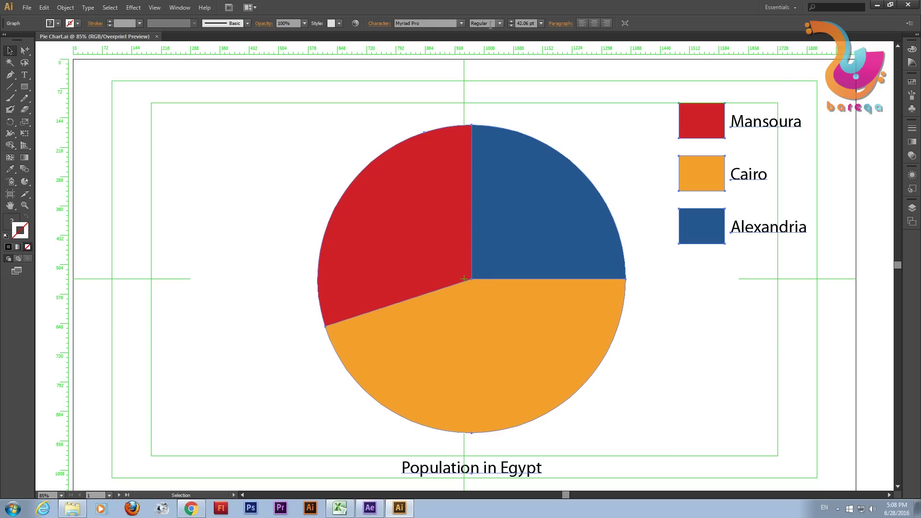
click(499, 23)
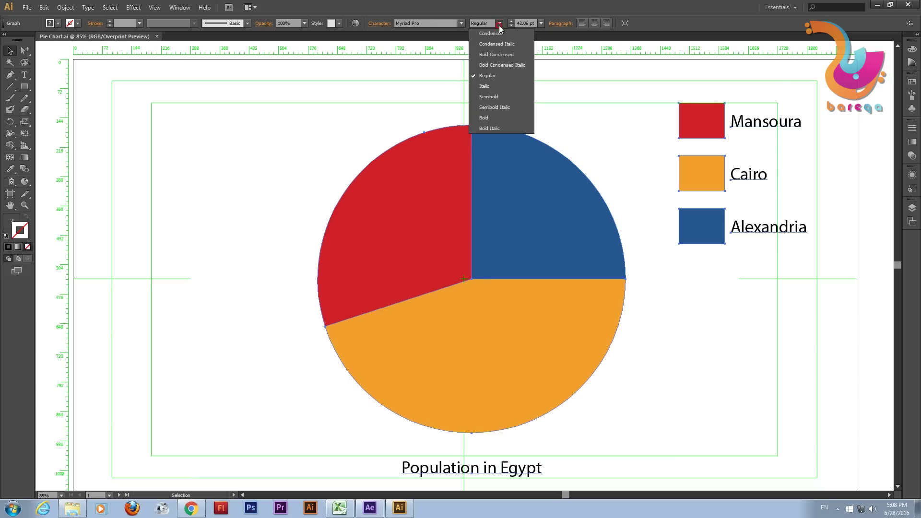
click(507, 56)
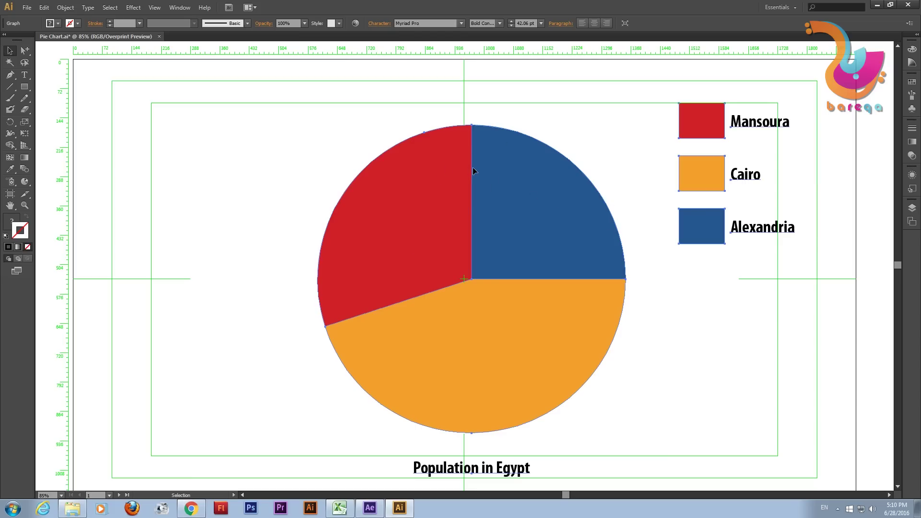
Show the Layers panel, expand Layer 1 and toggle the <Graph> visibility to identify it
click(518, 275)
click(913, 208)
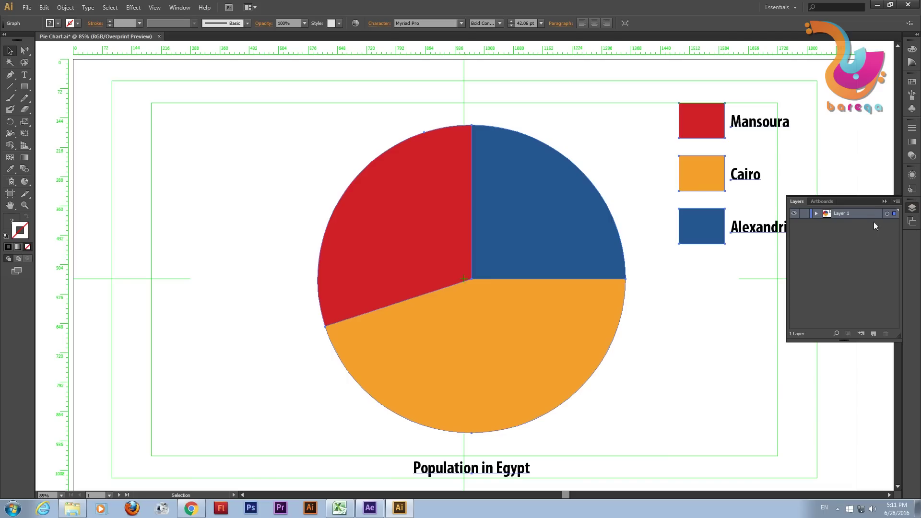
click(794, 215)
click(795, 215)
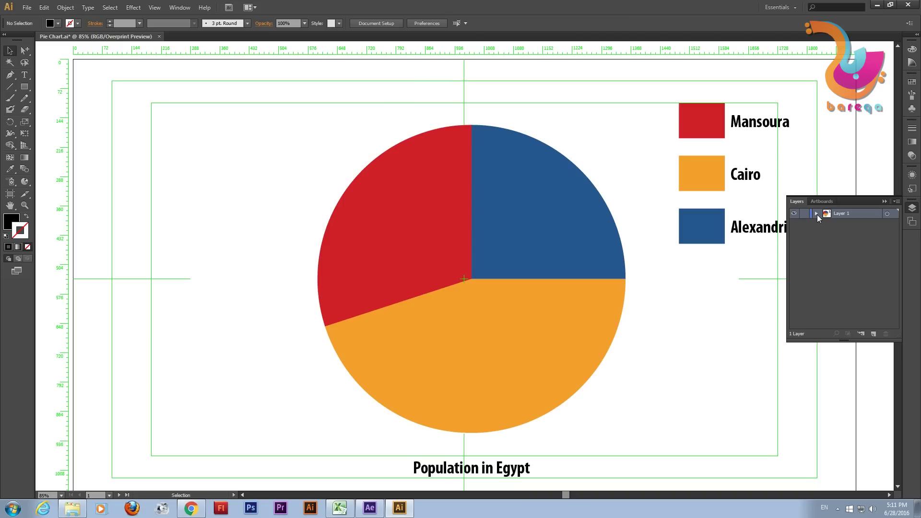
click(816, 215)
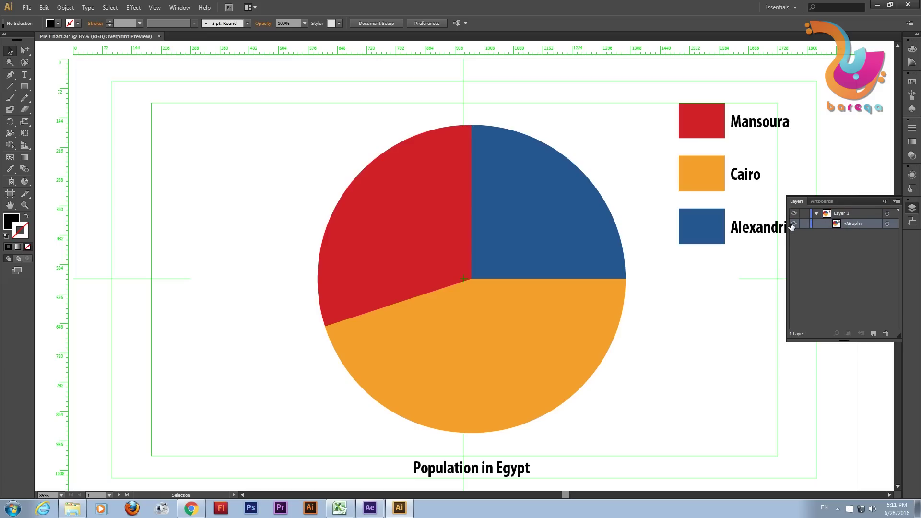
click(795, 223)
click(794, 224)
Flatten the selected pie chart graph via Flatten Transparency using the High Resolution preset
click(506, 197)
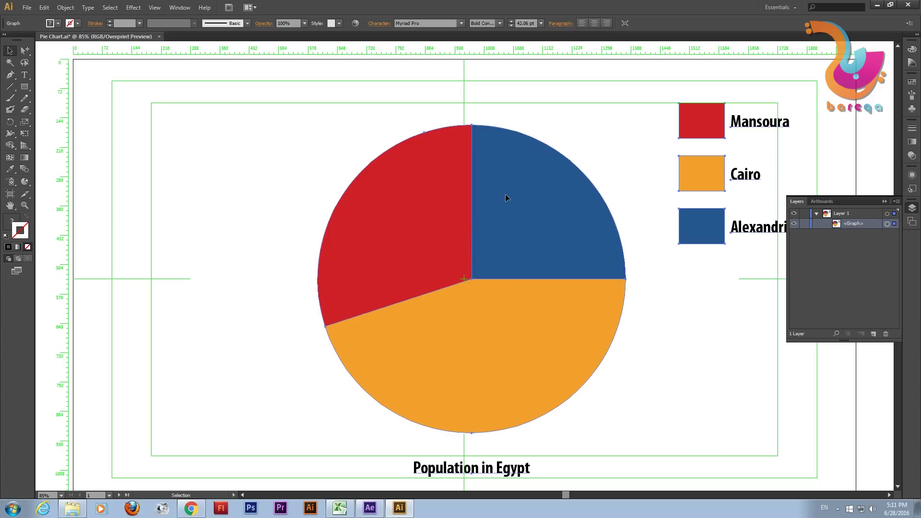
click(66, 8)
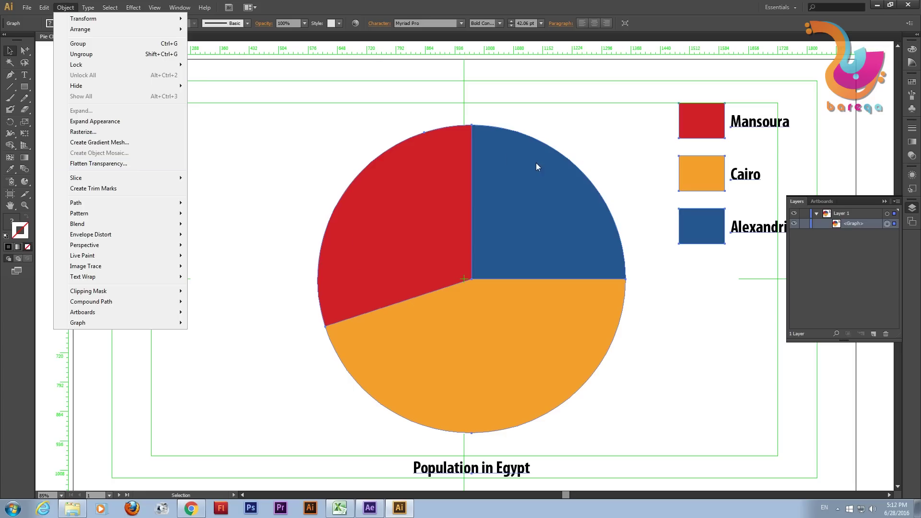
click(117, 165)
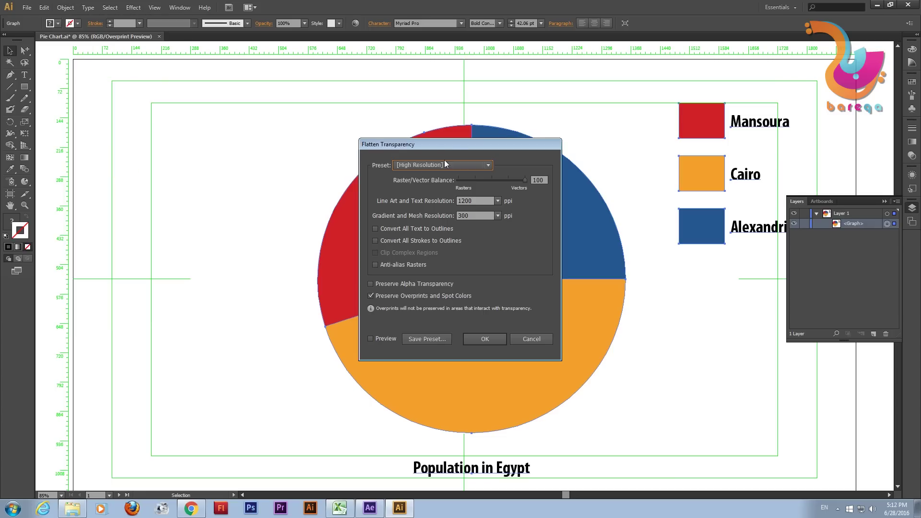
drag(454, 144, 222, 142)
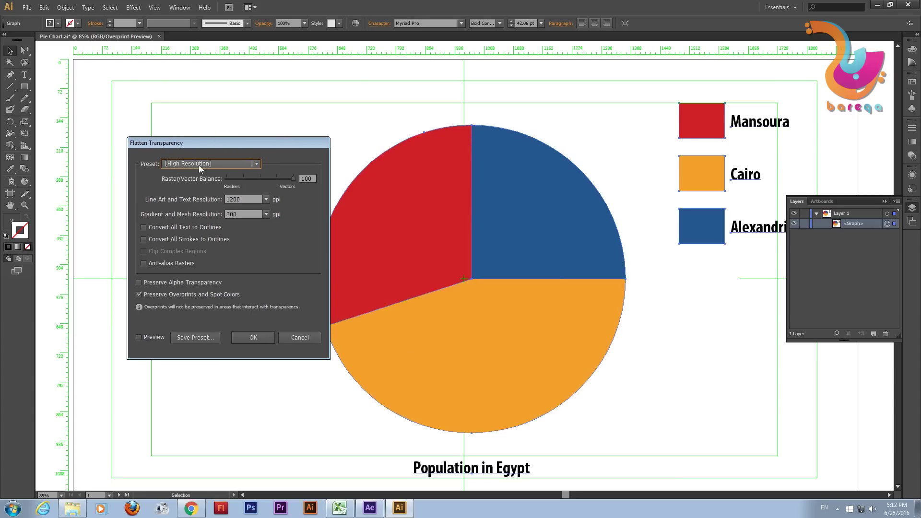
click(215, 166)
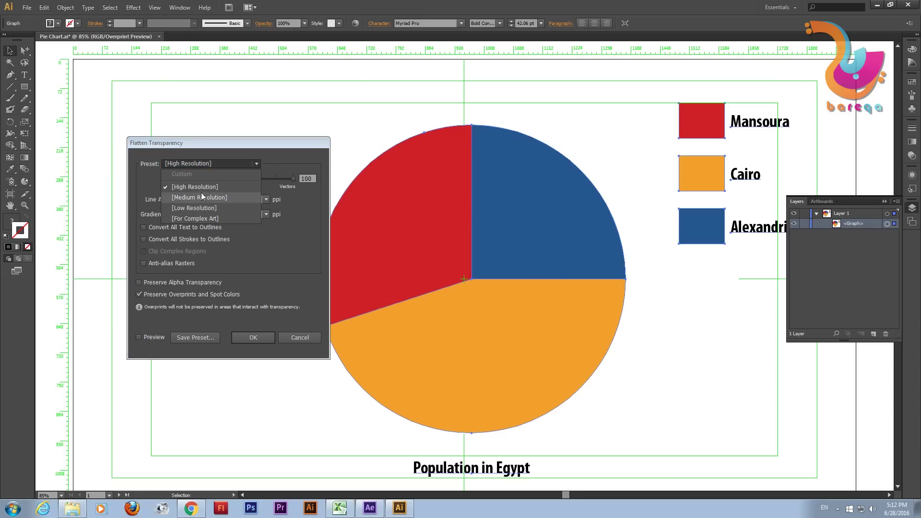
click(203, 187)
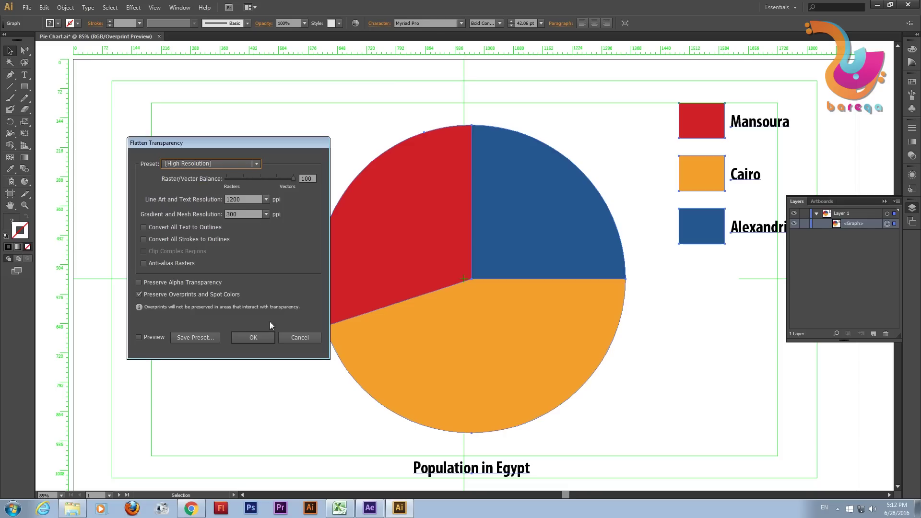
click(254, 338)
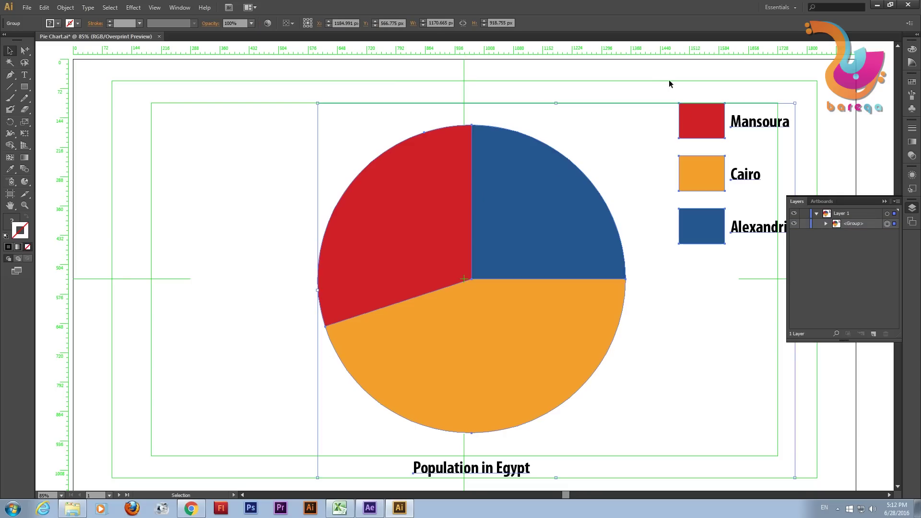
Expand the flattened <Group> and toggle visibility to identify the title and Alexandria, Cairo, Mansoura labels
click(656, 67)
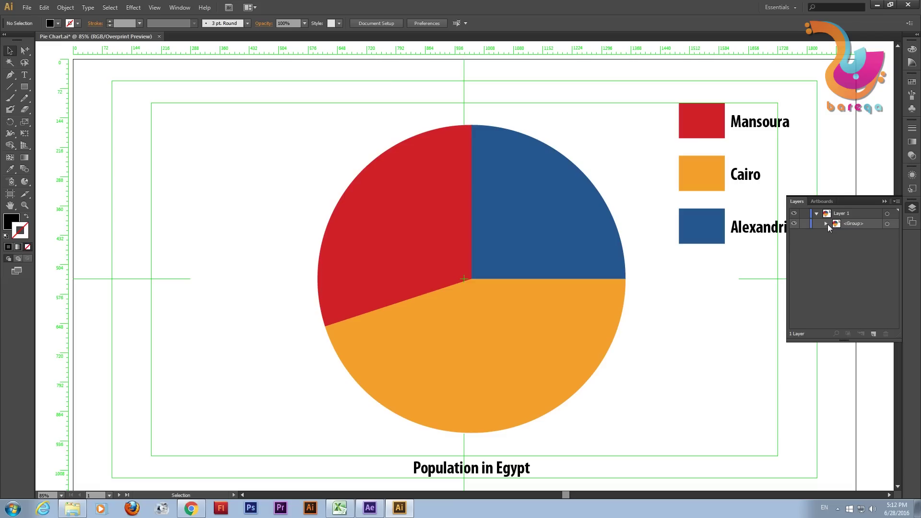
click(826, 223)
click(857, 235)
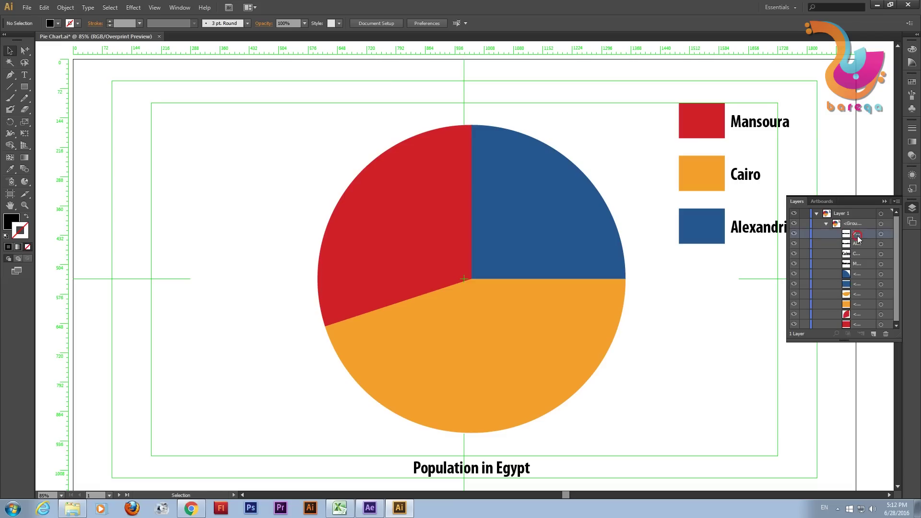
click(794, 233)
click(795, 233)
click(795, 244)
click(795, 244)
click(795, 254)
click(795, 253)
click(795, 264)
click(795, 264)
With the Group Selection tool, select the red Mansoura legend square
click(690, 129)
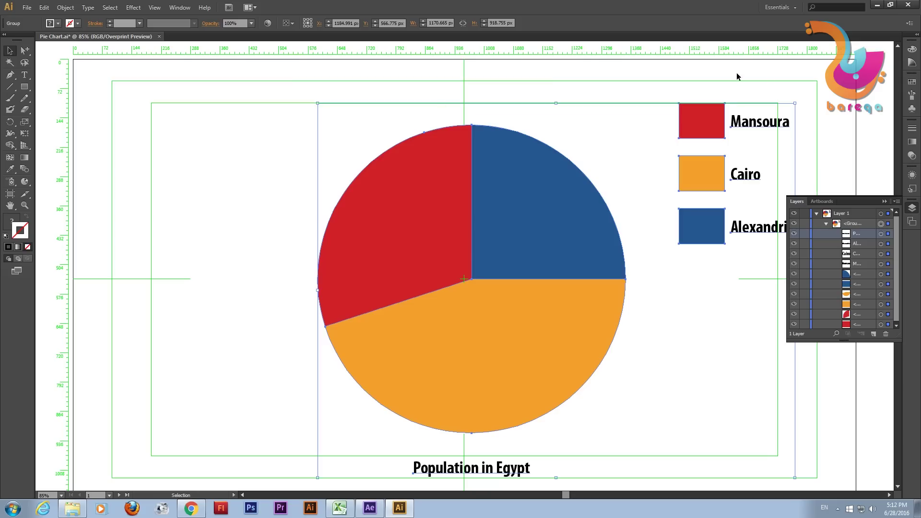
click(606, 82)
click(22, 53)
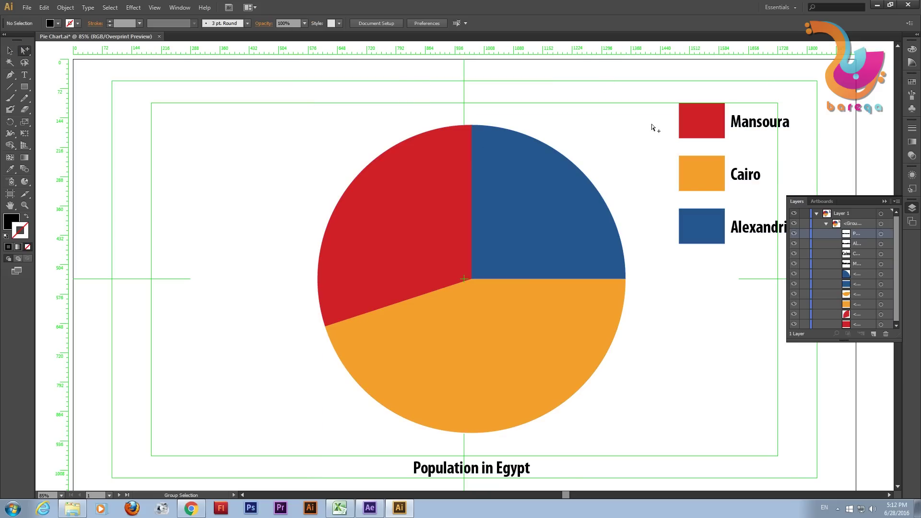
click(690, 125)
Try deleting the legend squares individually and by marquee, then undo to restore them
key(Delete)
click(692, 163)
key(Delete)
click(704, 226)
key(Delete)
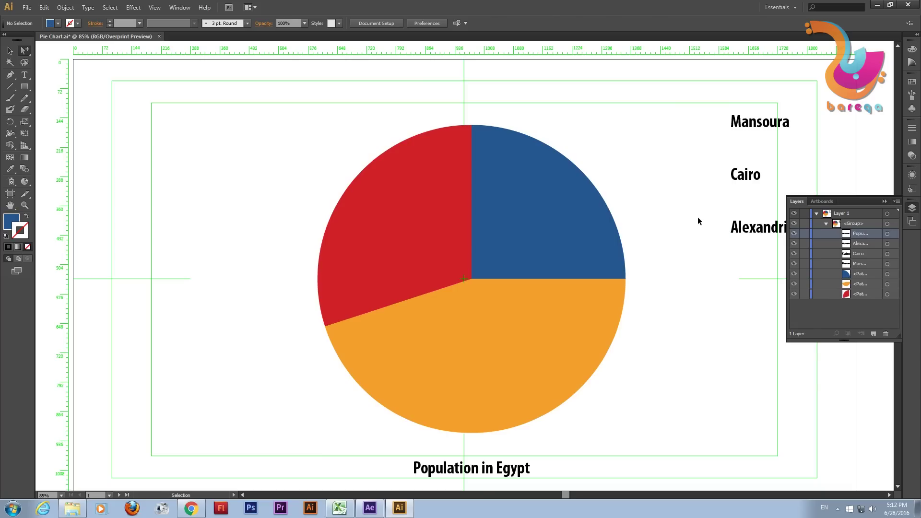
key(ctrl+z)
key(ctrl+z)
key(ctrl+z)
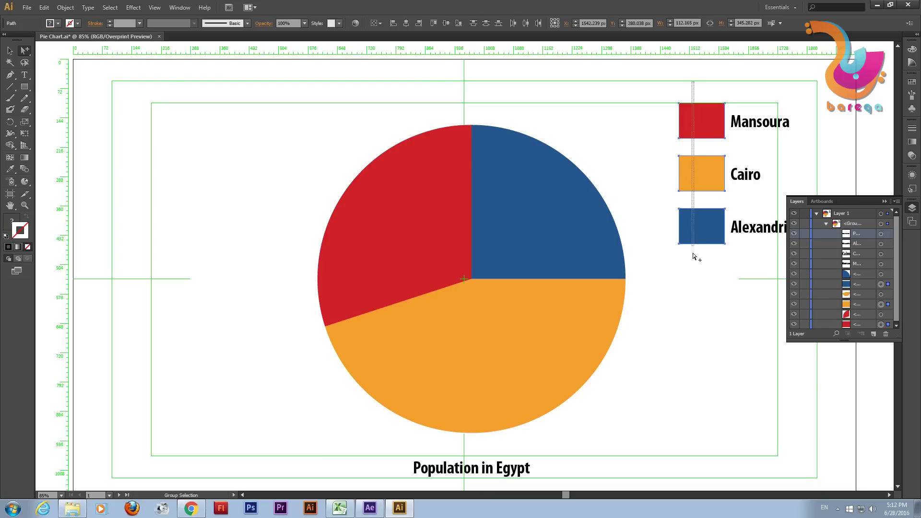
click(686, 91)
drag(686, 92, 689, 266)
key(Delete)
key(ctrl+z)
Select the red, orange and blue legend squares together and delete them
click(703, 118)
shift+click(700, 169)
shift+click(700, 223)
key(Delete)
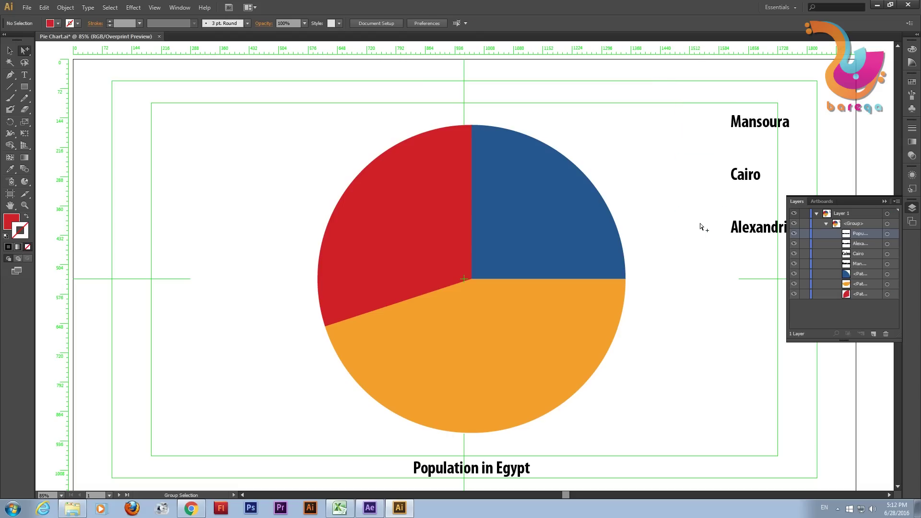
key(ctrl+z)
key(Delete)
Drag Mansoura onto the red slice, Cairo onto the orange slice and Alexandria onto the blue slice
drag(763, 124, 405, 233)
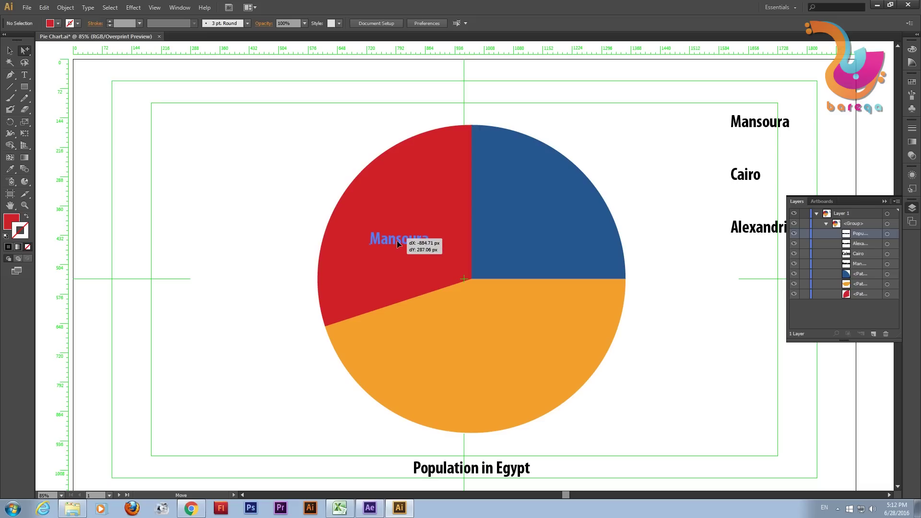
drag(406, 233, 388, 269)
mouse_move(748, 173)
mouse_down()
mouse_move(536, 252)
mouse_move(474, 391)
mouse_up()
drag(753, 230, 528, 252)
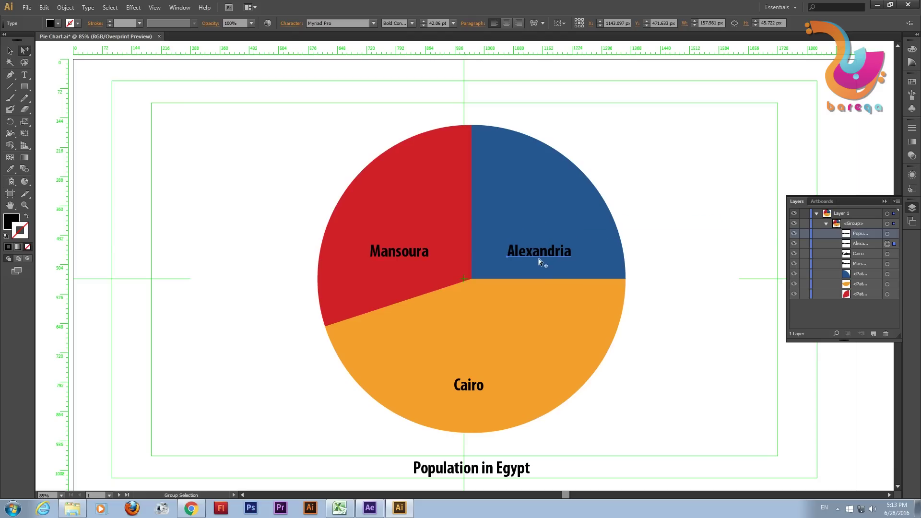
Select the Population in Egypt title beneath the pie and delete it
click(423, 224)
click(551, 219)
click(440, 290)
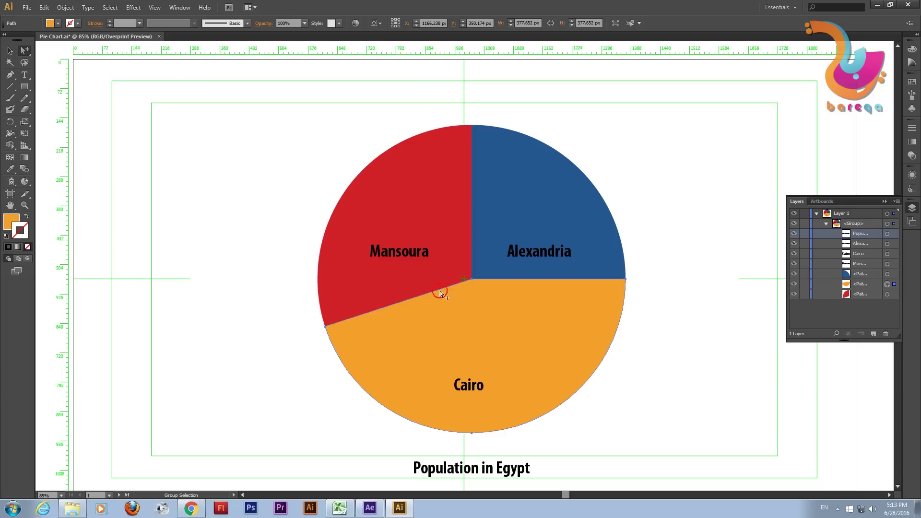
click(402, 226)
click(534, 224)
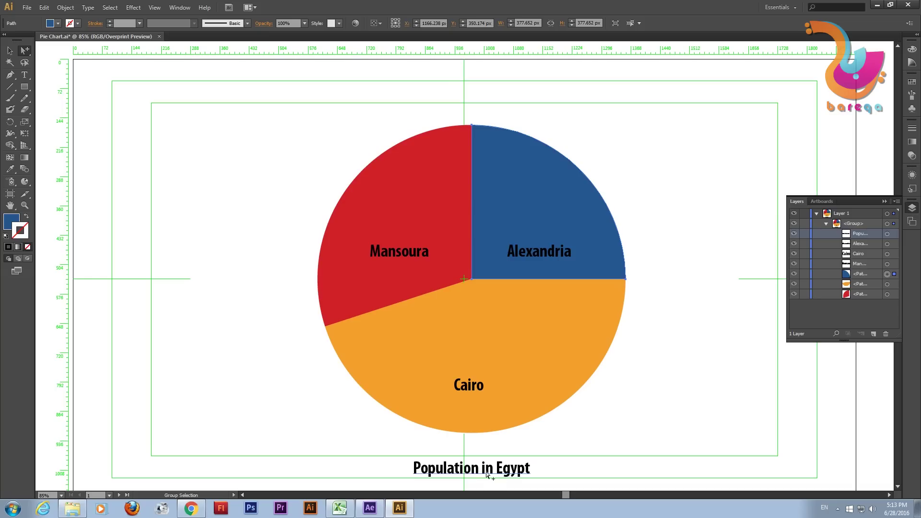
click(469, 473)
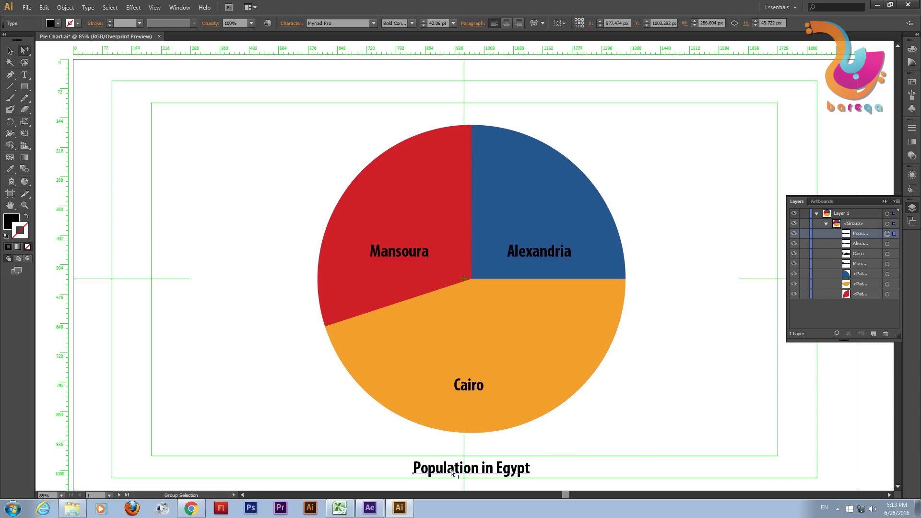
drag(453, 473, 441, 463)
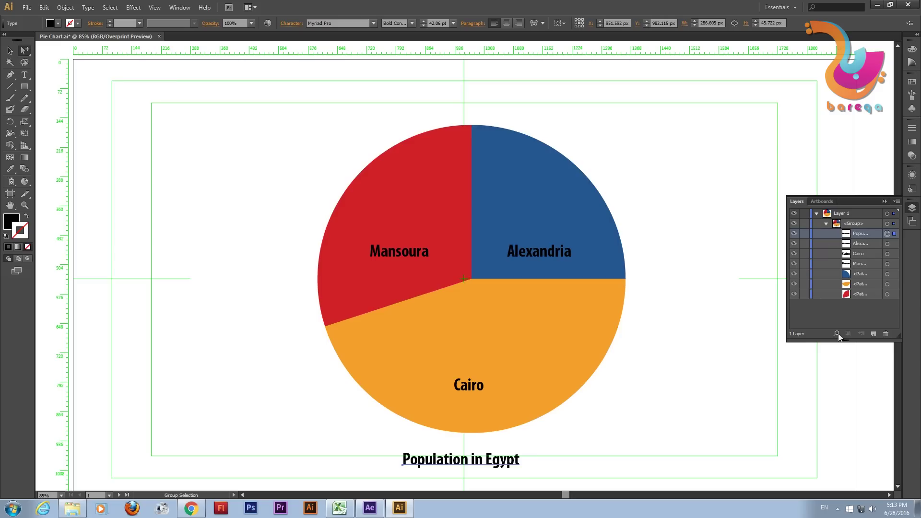
key(Delete)
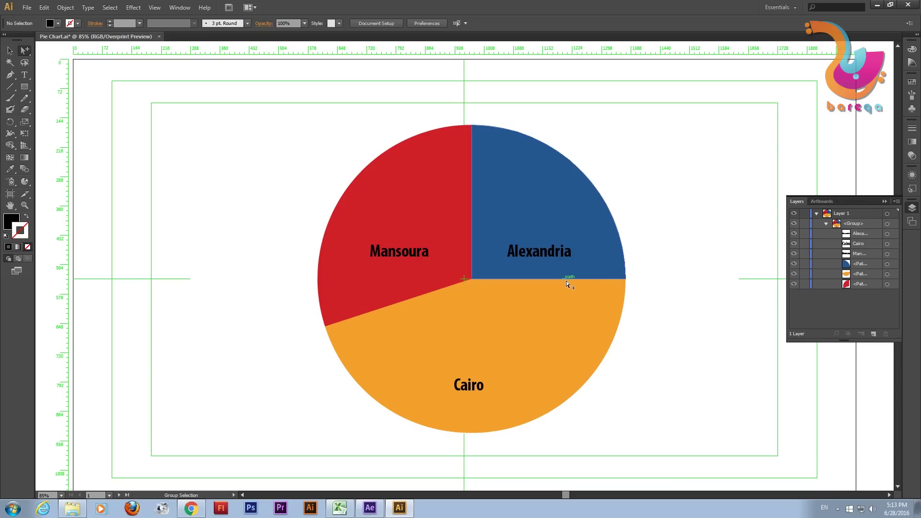
click(529, 193)
click(458, 207)
click(498, 307)
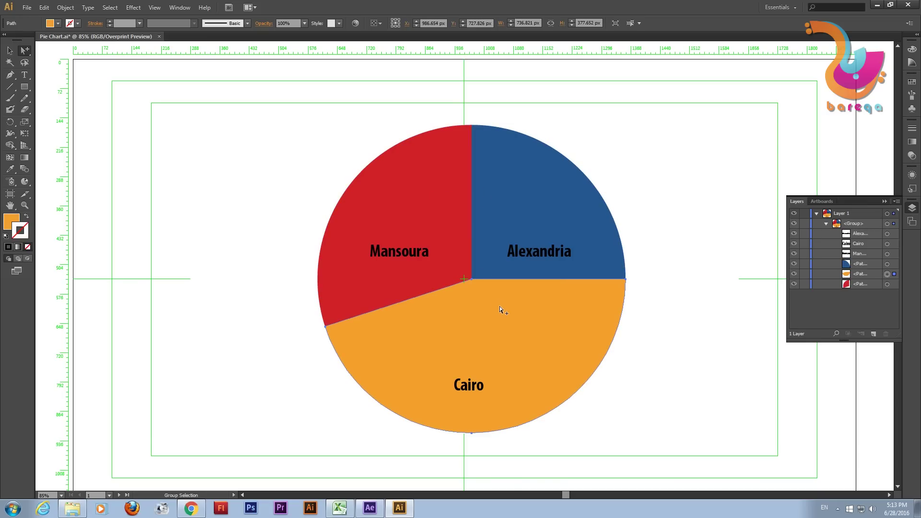
click(536, 255)
click(427, 252)
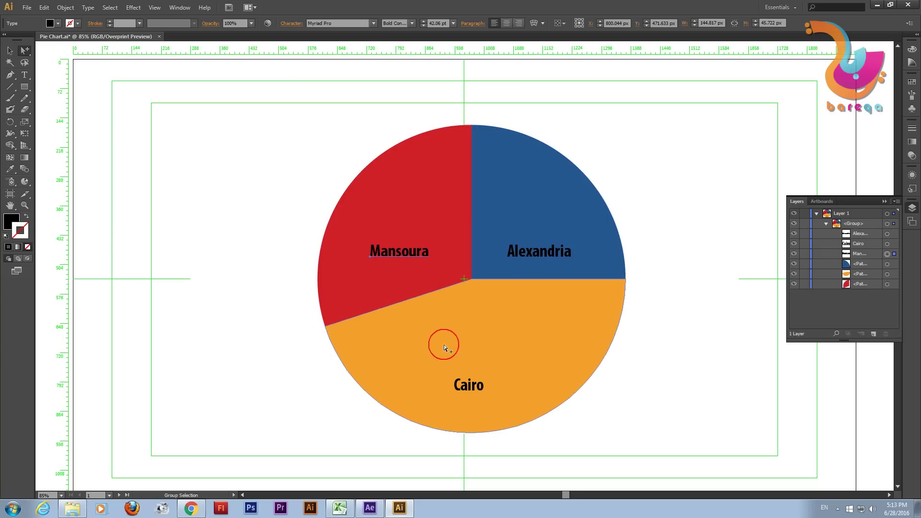
click(468, 385)
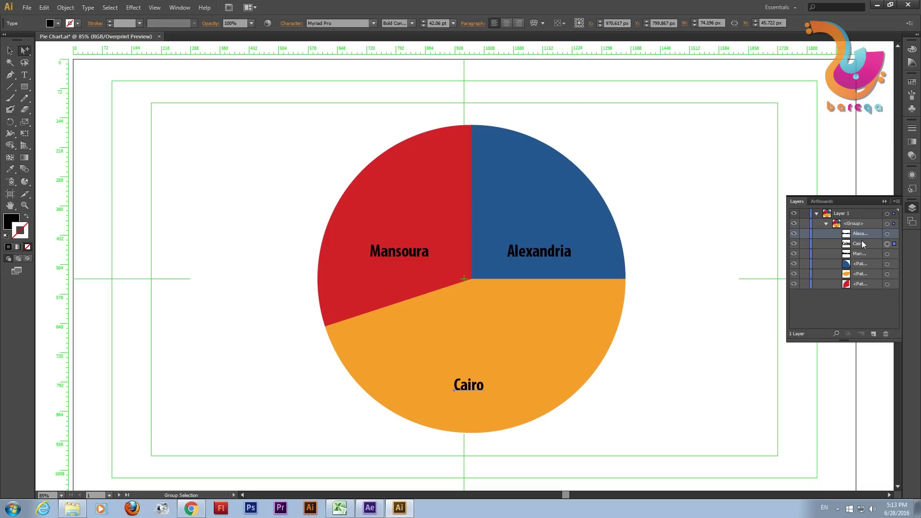
click(863, 274)
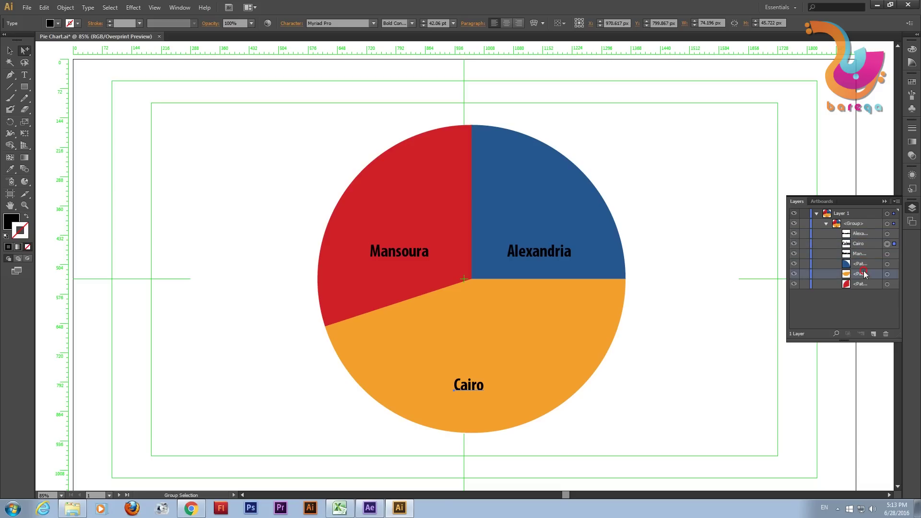
click(850, 213)
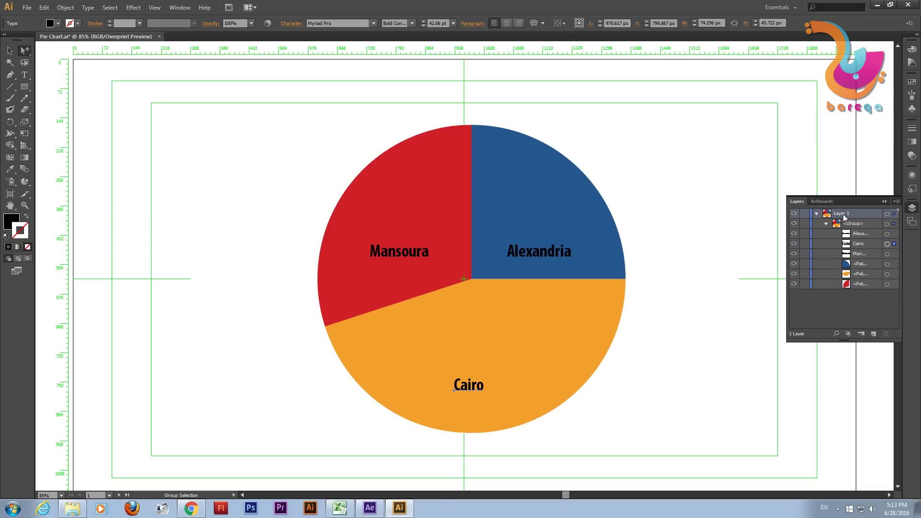
click(816, 213)
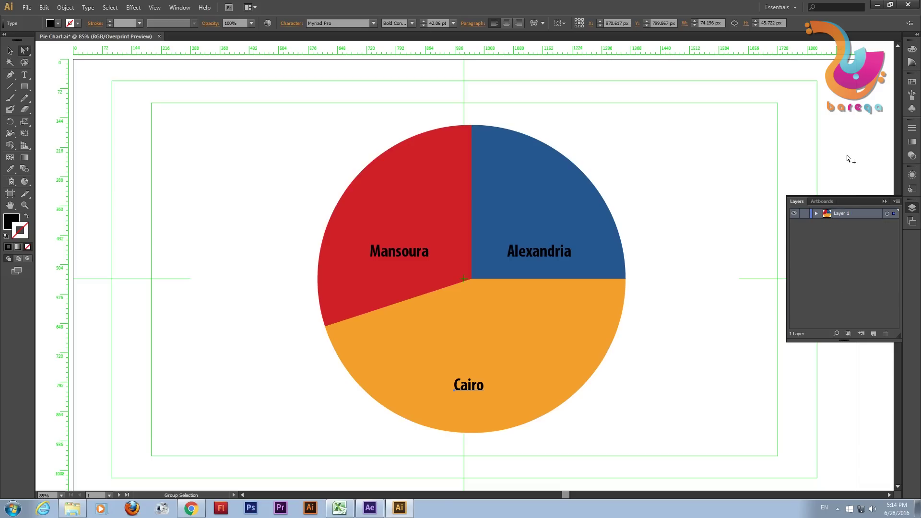
click(816, 214)
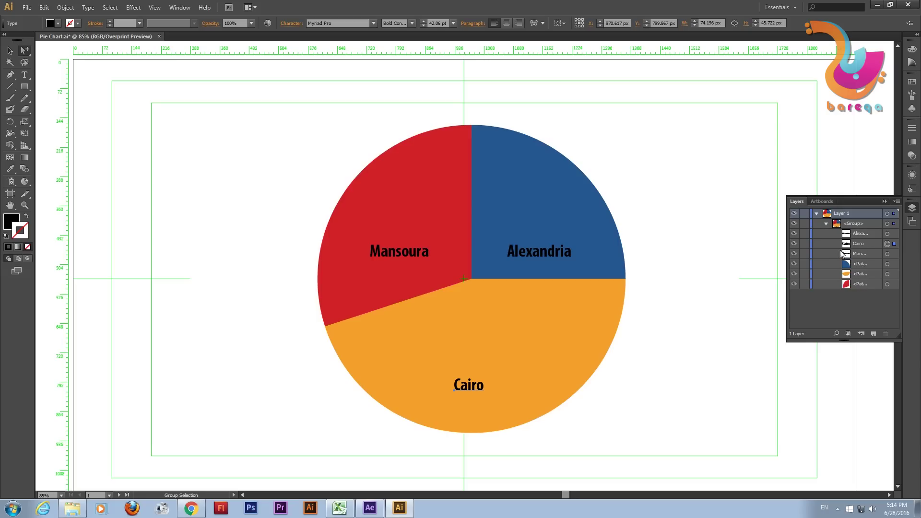
click(825, 224)
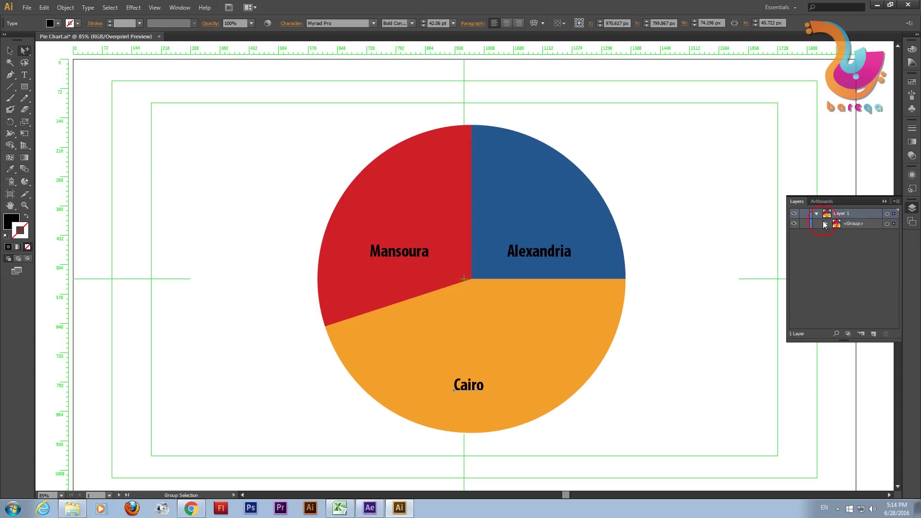
click(824, 223)
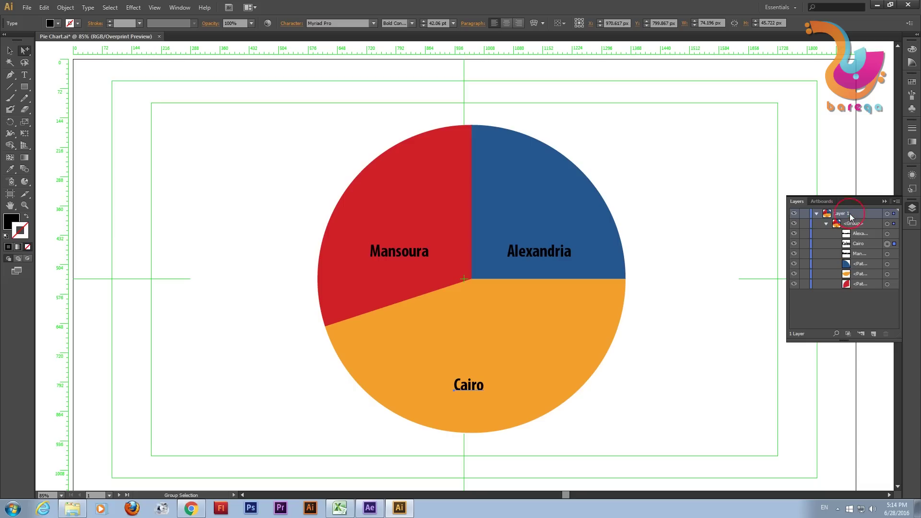
Move the red, orange and blue slices into new Layers 2, 3 and 4
click(873, 335)
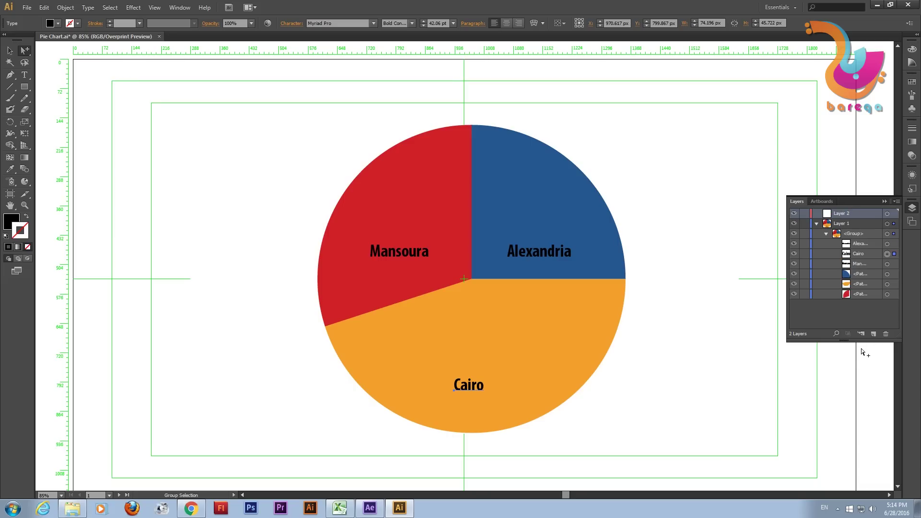
click(856, 295)
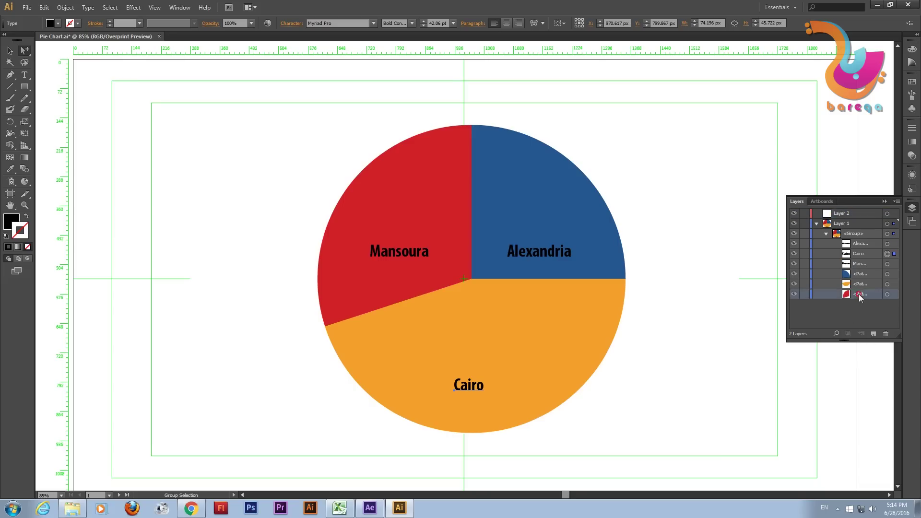
drag(858, 295, 856, 220)
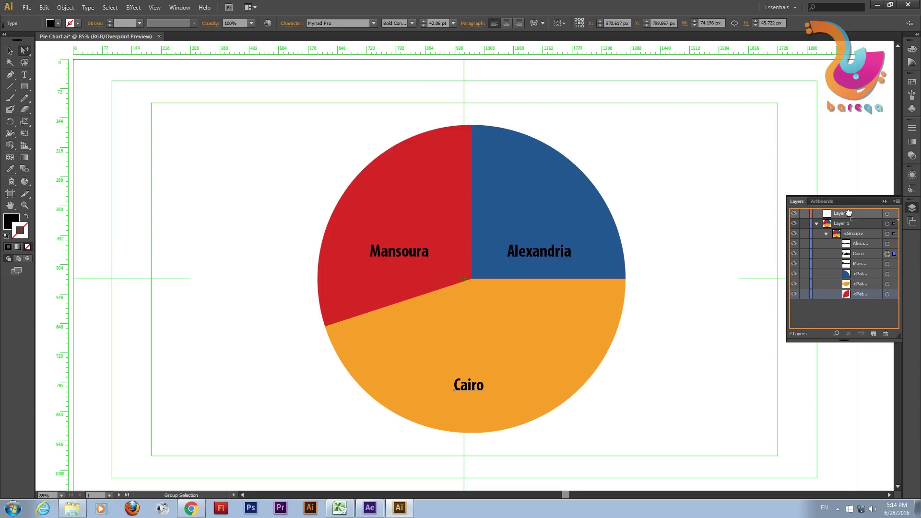
drag(855, 214, 850, 216)
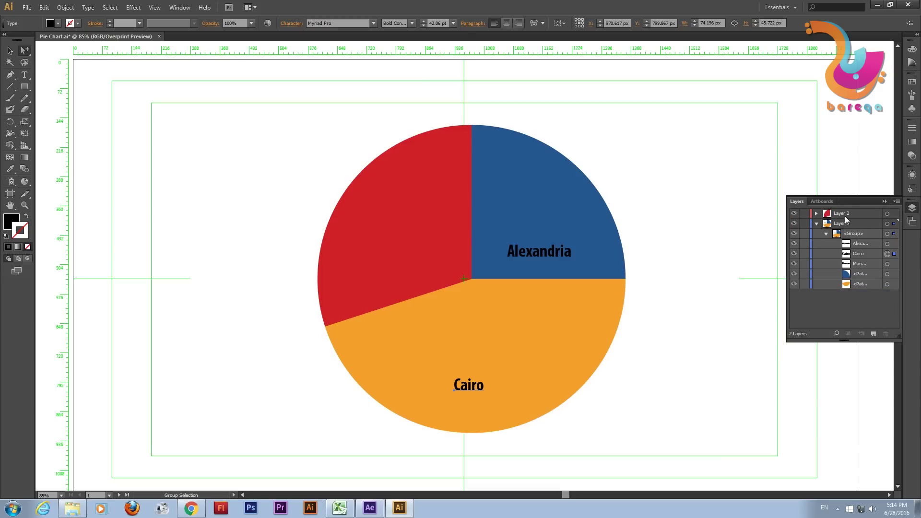
click(847, 214)
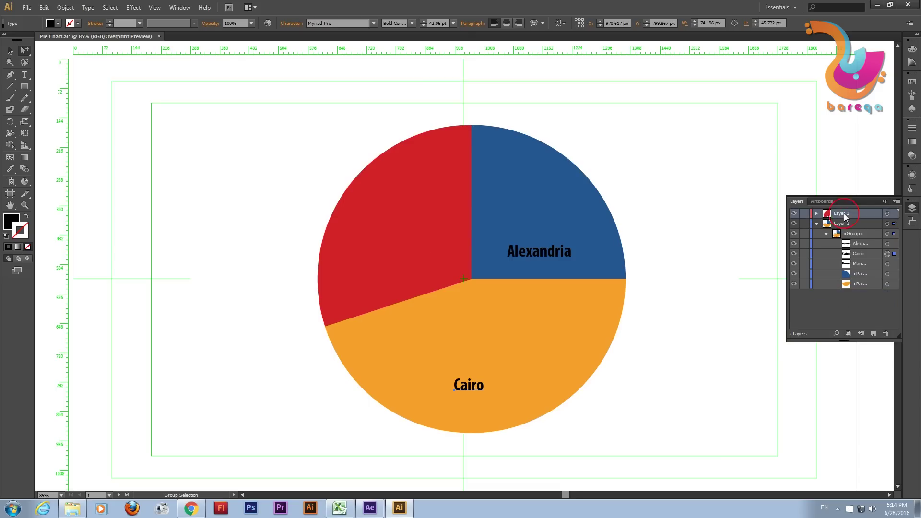
click(874, 333)
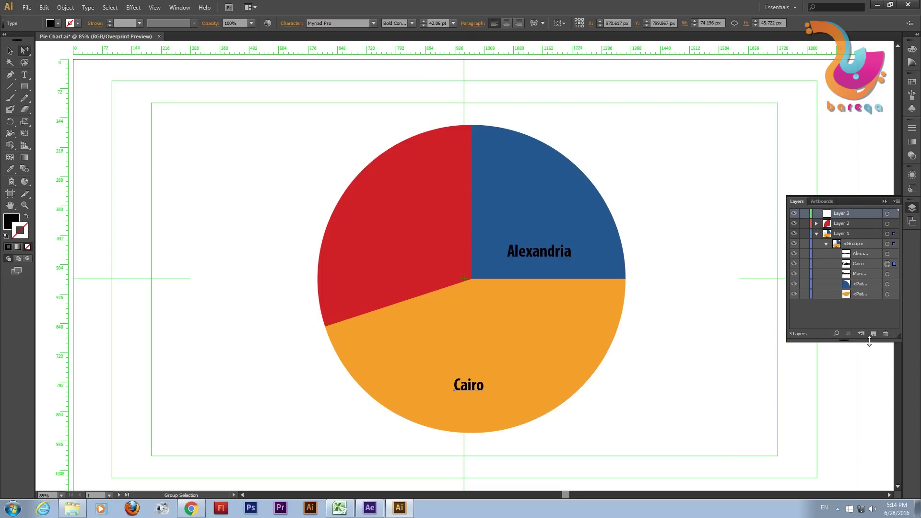
click(860, 293)
drag(859, 294, 850, 215)
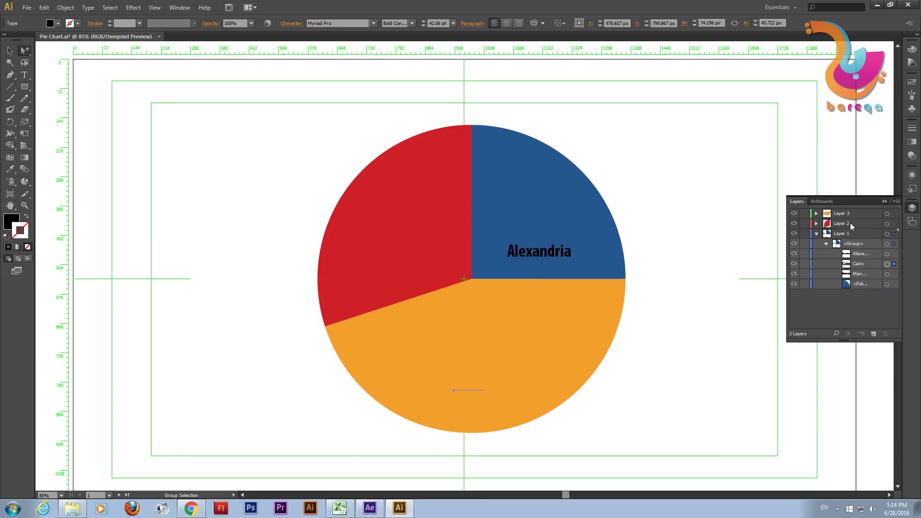
click(873, 334)
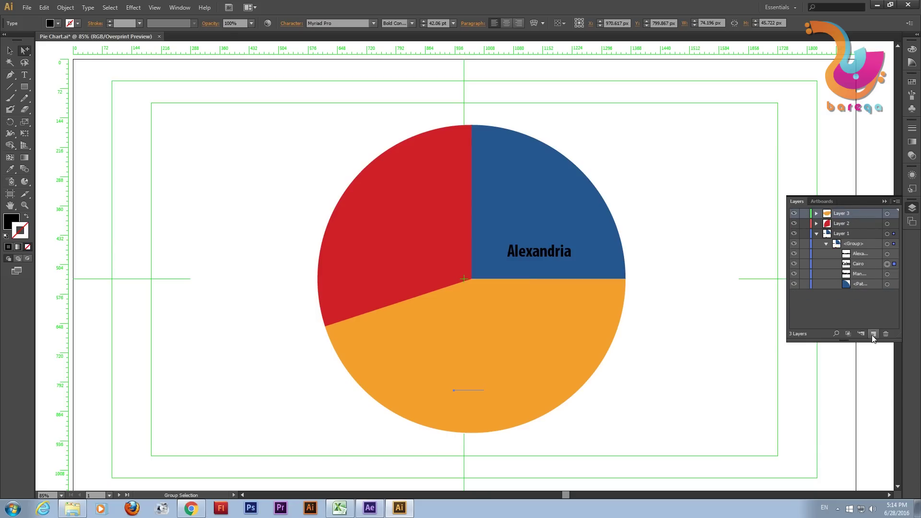
click(854, 294)
drag(862, 295, 850, 214)
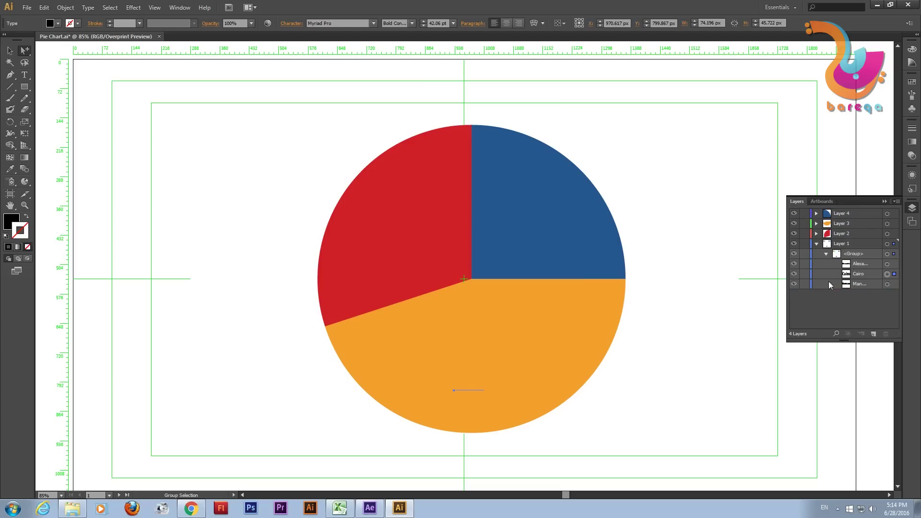
click(843, 214)
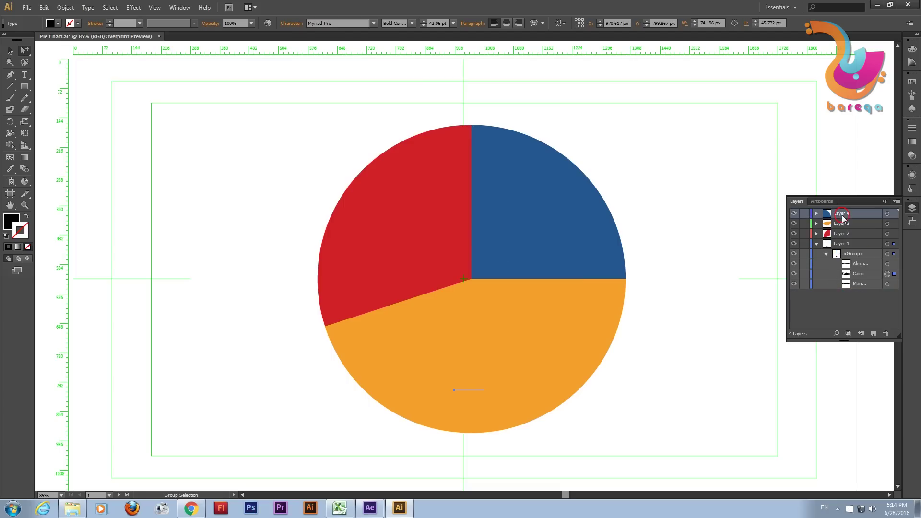
Move the Mansoura, Cairo and Alexandria labels into new Layers 5, 6 and 7, leaving Layer 1 empty
click(874, 332)
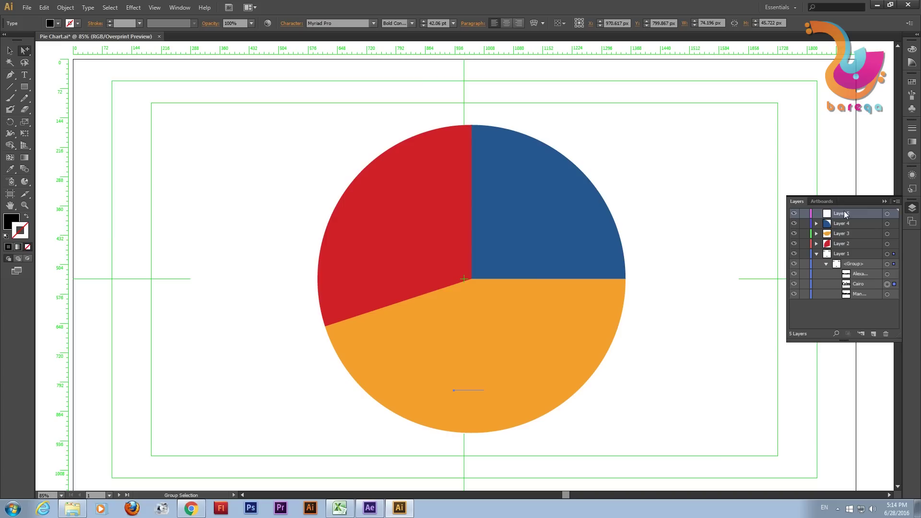
click(848, 296)
drag(850, 294, 851, 216)
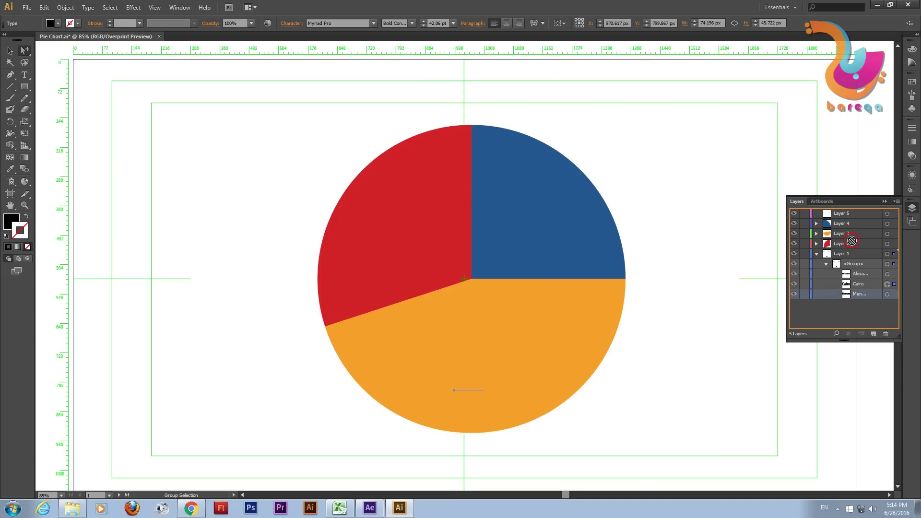
click(874, 333)
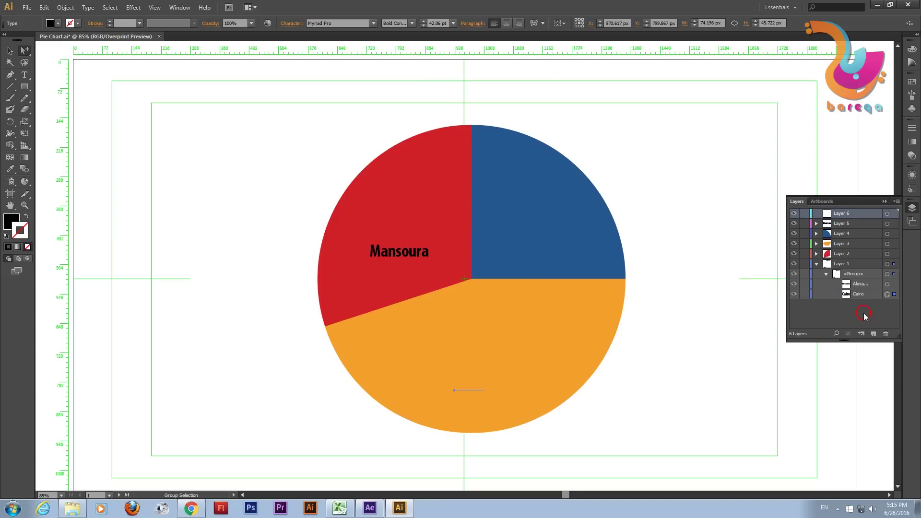
drag(859, 293, 856, 217)
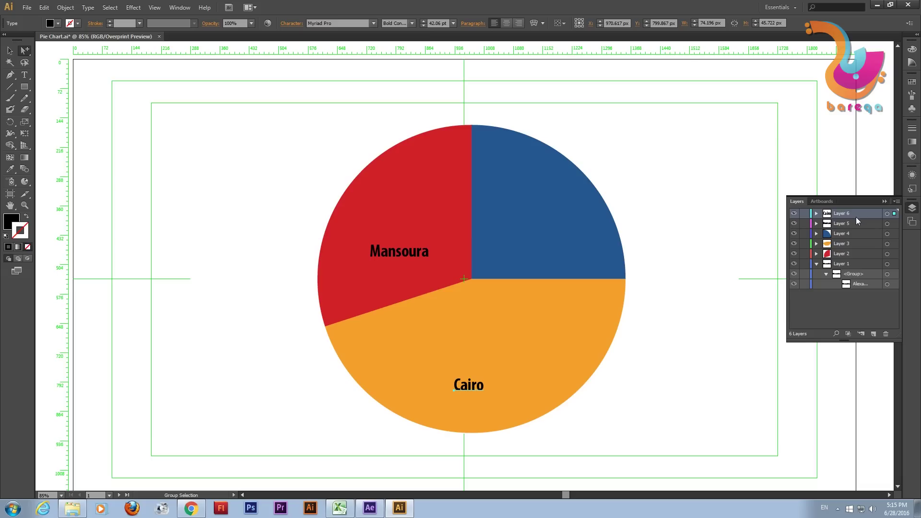
click(874, 333)
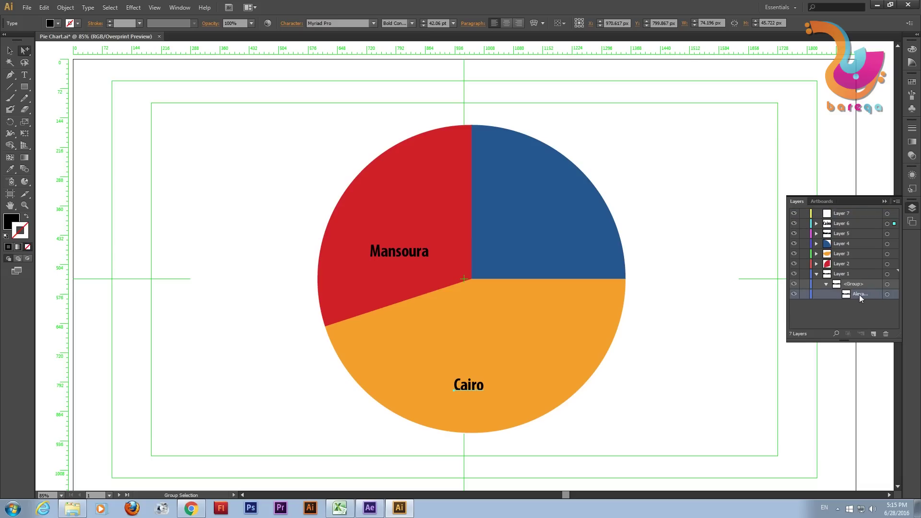
drag(860, 294, 859, 215)
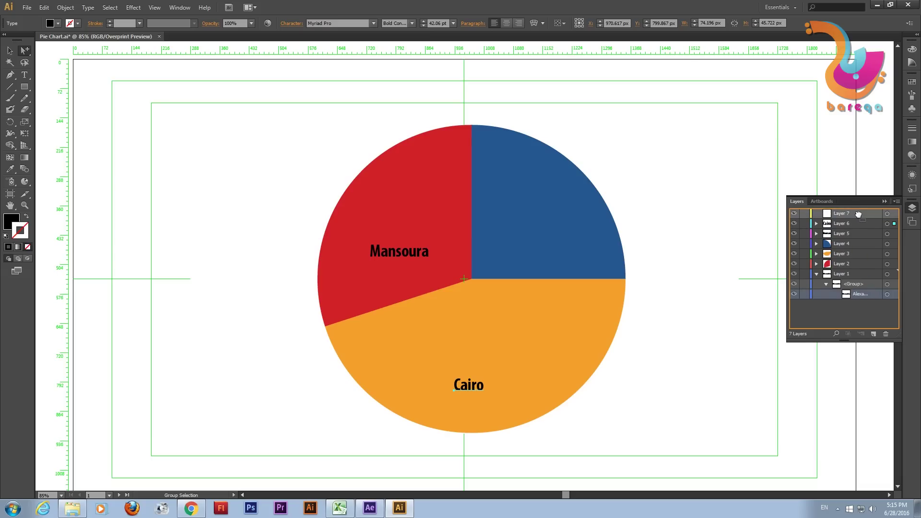
click(845, 215)
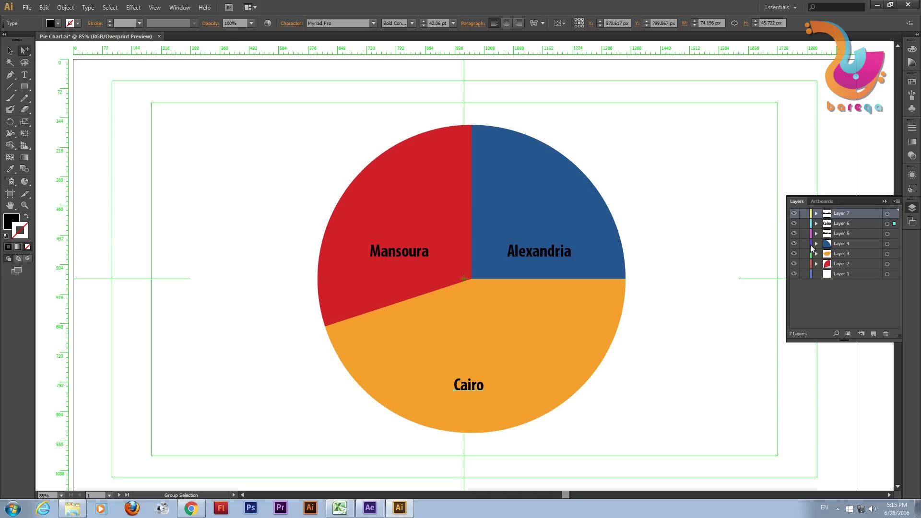
click(837, 274)
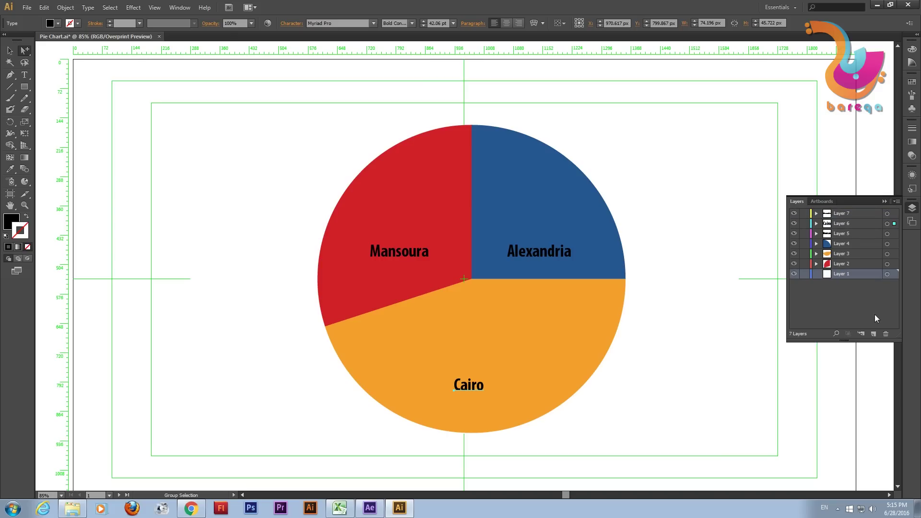
Delete the empty Layer 1 and check which layer holds each chart piece
click(887, 333)
click(843, 265)
click(842, 255)
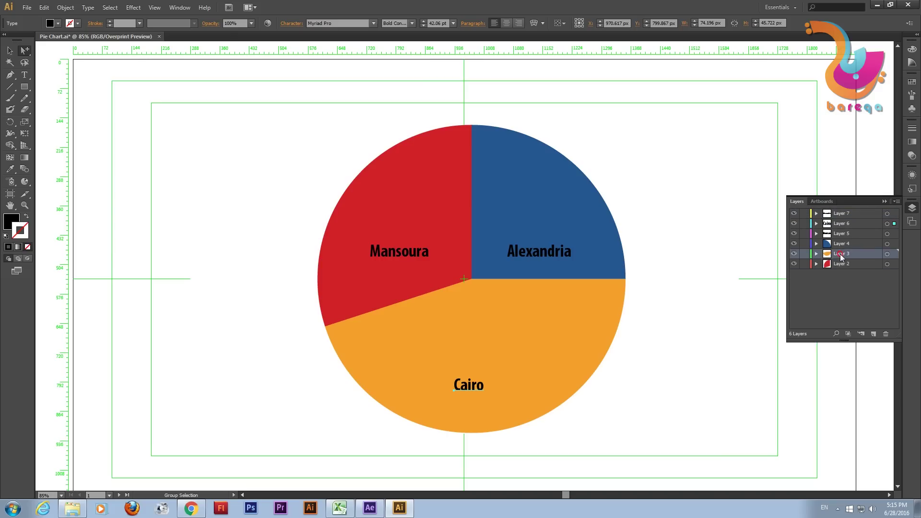
click(842, 244)
click(843, 234)
click(842, 224)
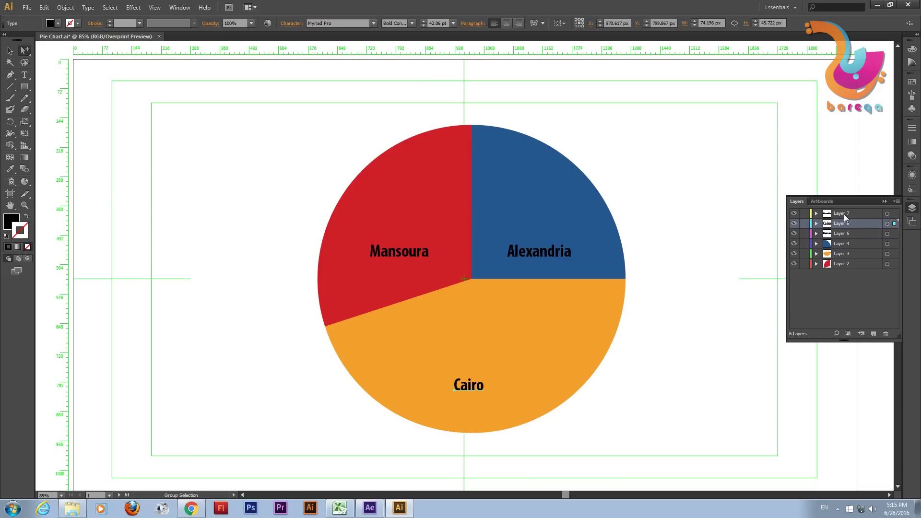
click(844, 214)
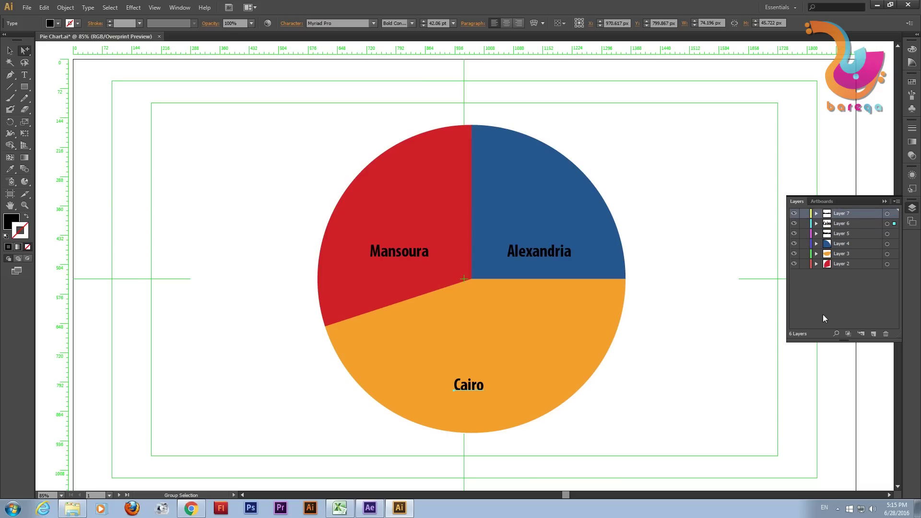
Rename the slice layers Red, Orange and Blue
double_click(840, 265)
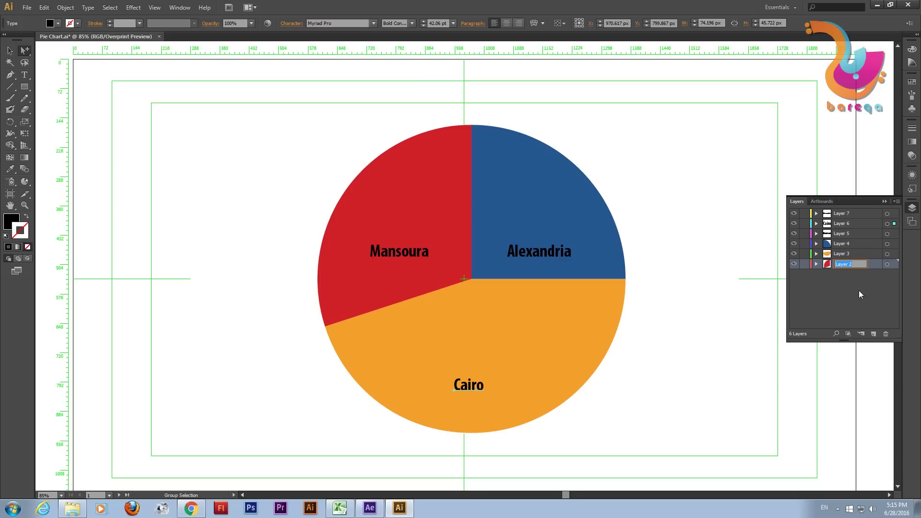
text(Red)
key(Return)
double_click(841, 255)
text(Orange)
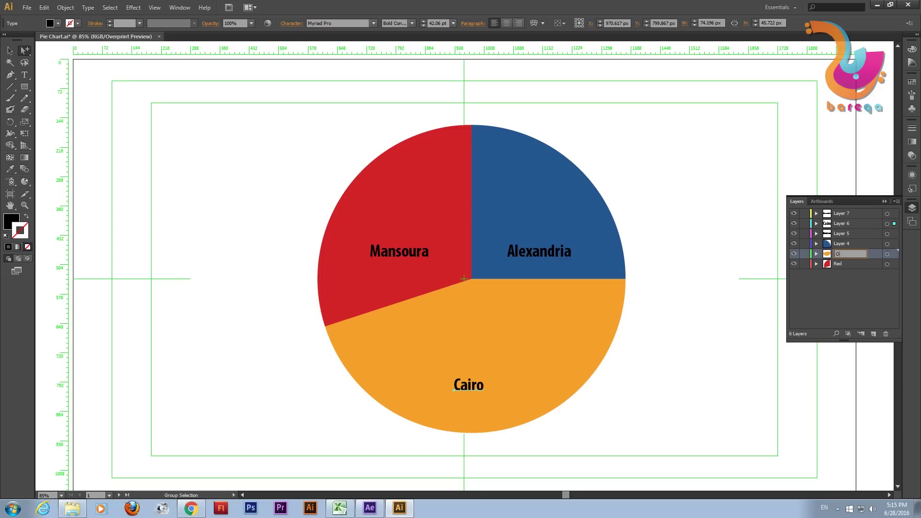
double_click(840, 244)
text(Blue)
key(Return)
Identify Layer 5 as the Mansoura label by toggling its visibility, and rename it Mansoura
click(838, 235)
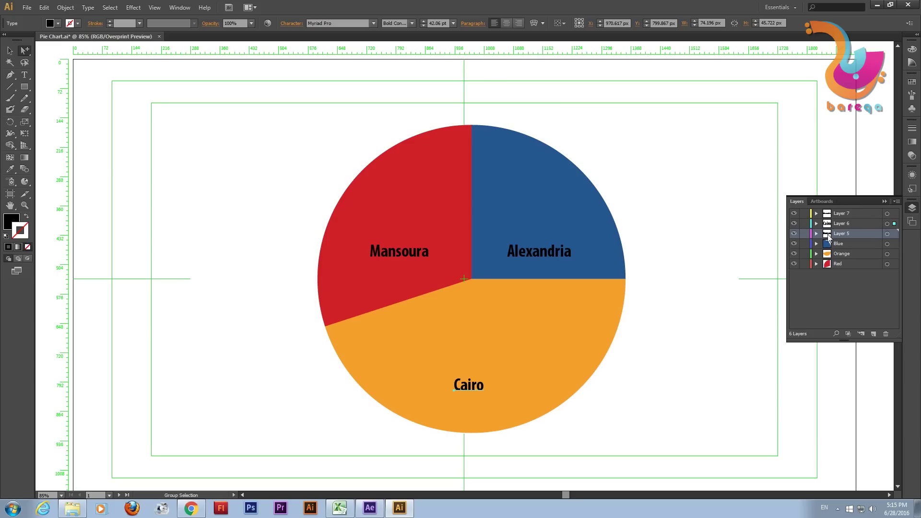
click(795, 236)
click(795, 235)
click(795, 235)
click(795, 235)
click(794, 235)
click(795, 235)
click(887, 234)
double_click(842, 234)
text(Mansoura)
Rename the top two label layers Cairo and Alexandria
double_click(842, 223)
text(Cairo)
key(Return)
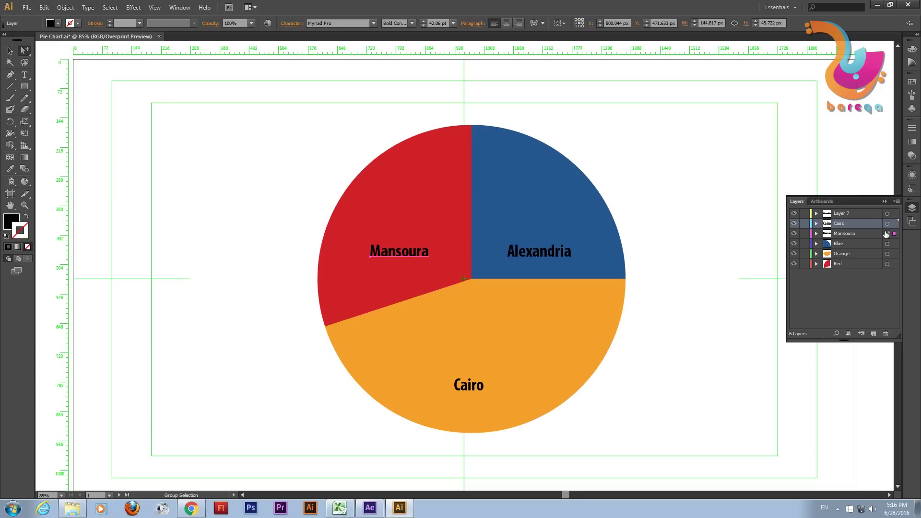
double_click(843, 214)
text(Alexandria)
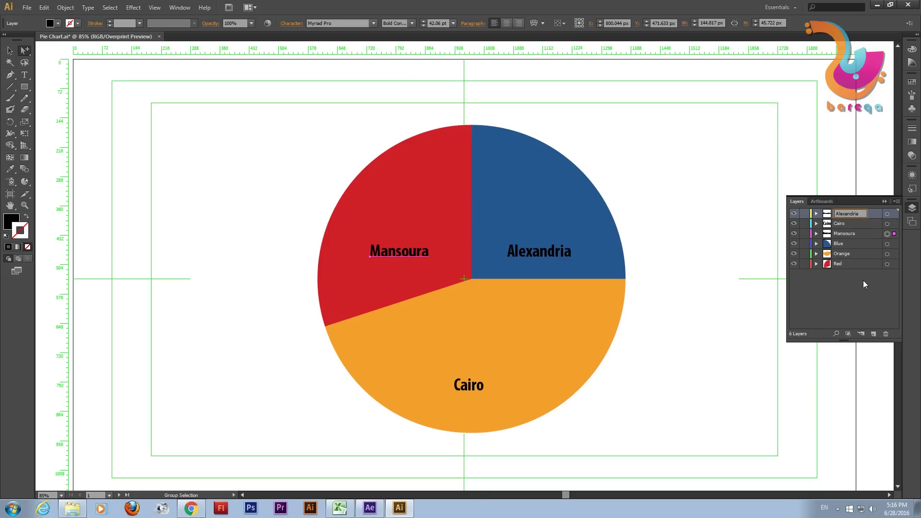
click(863, 281)
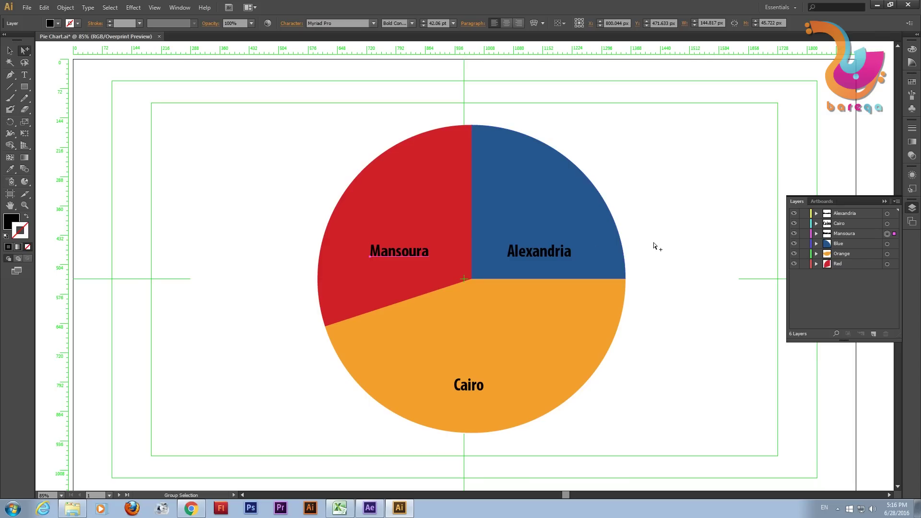
Save Pie Chart.ai with the renamed layers
click(32, 7)
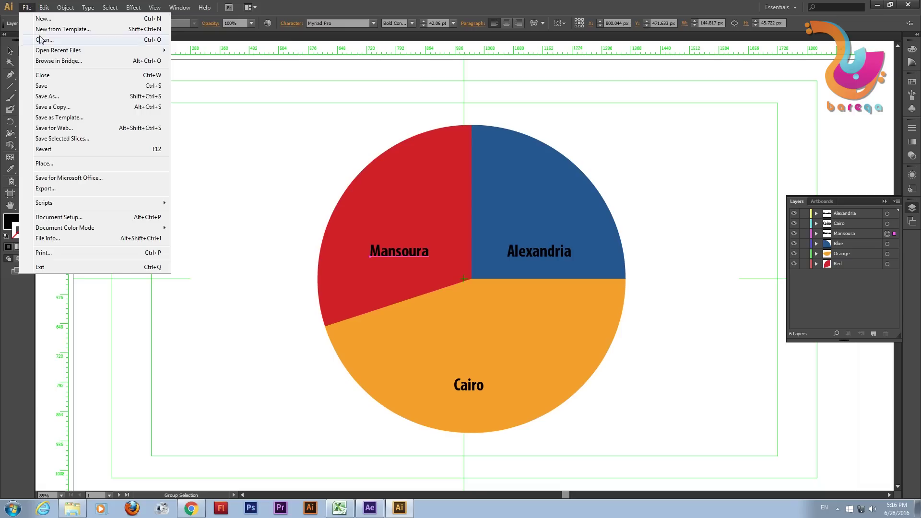
click(211, 119)
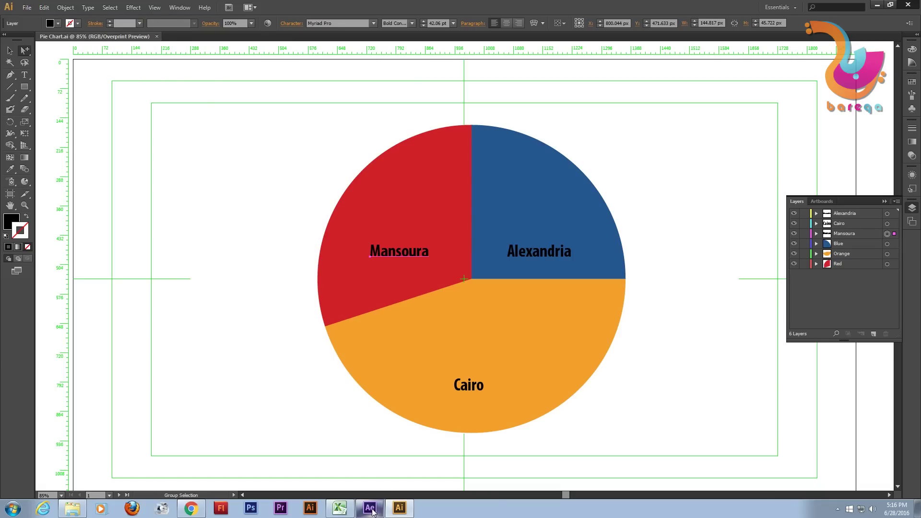
click(370, 508)
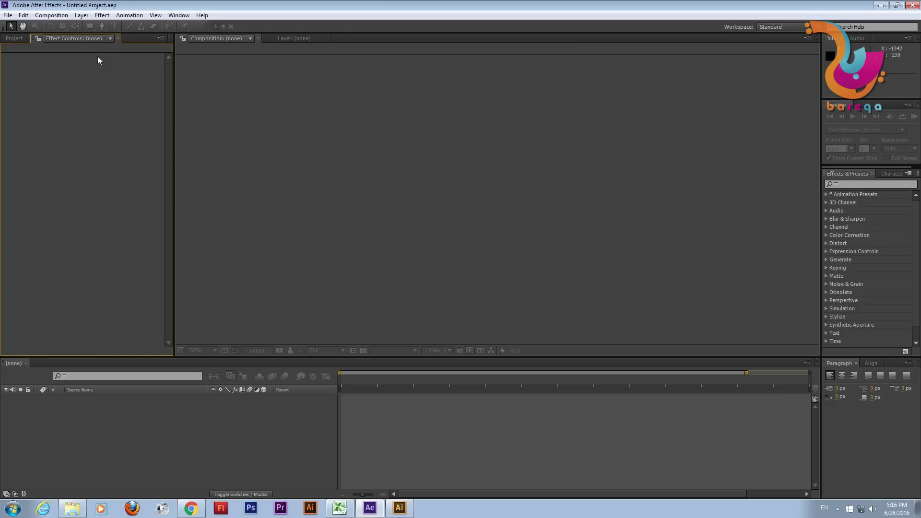
Show the Project panel contents and look over the composition options without choosing one
click(17, 41)
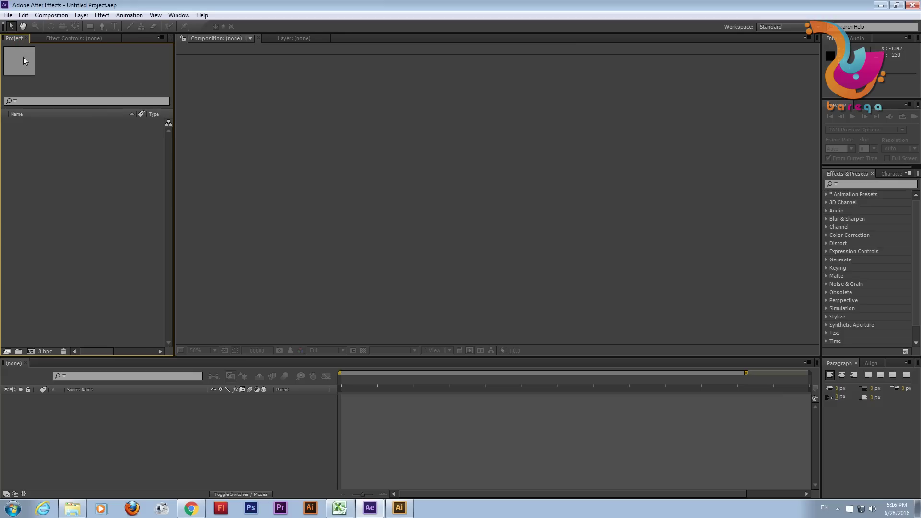
click(57, 17)
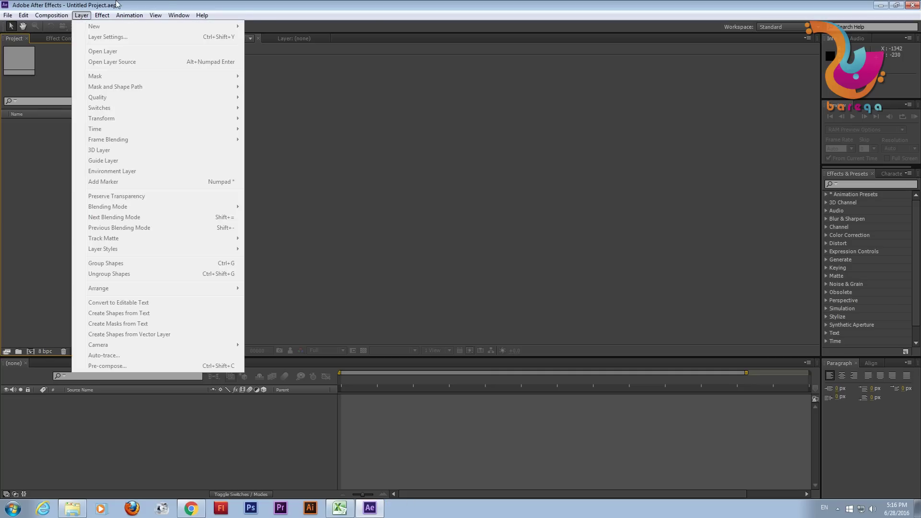
click(81, 15)
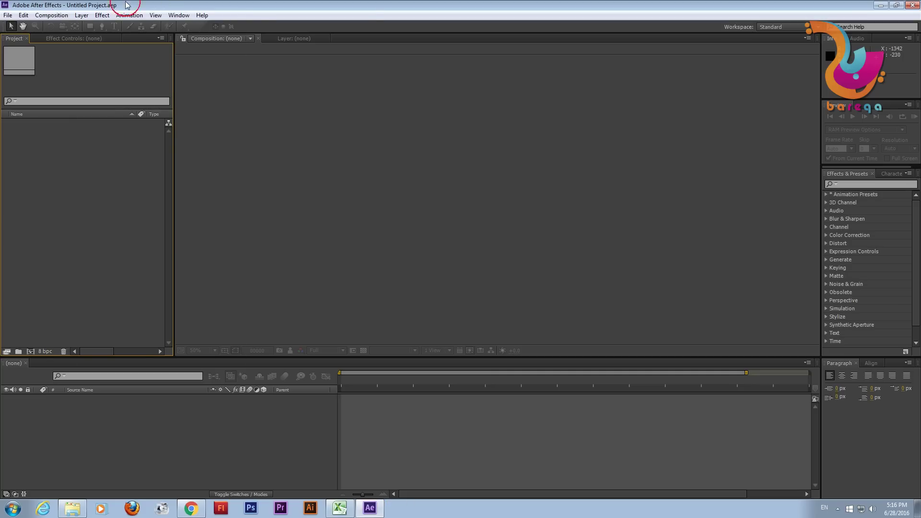
click(51, 15)
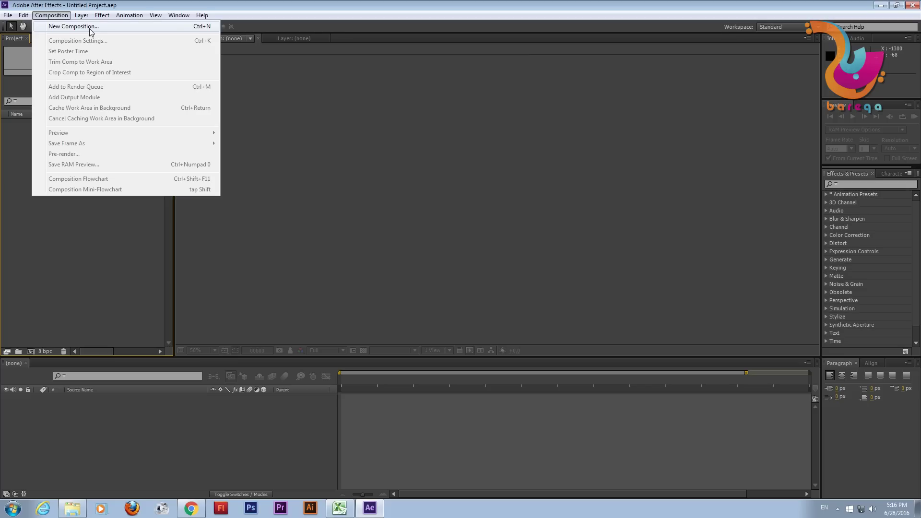
click(64, 99)
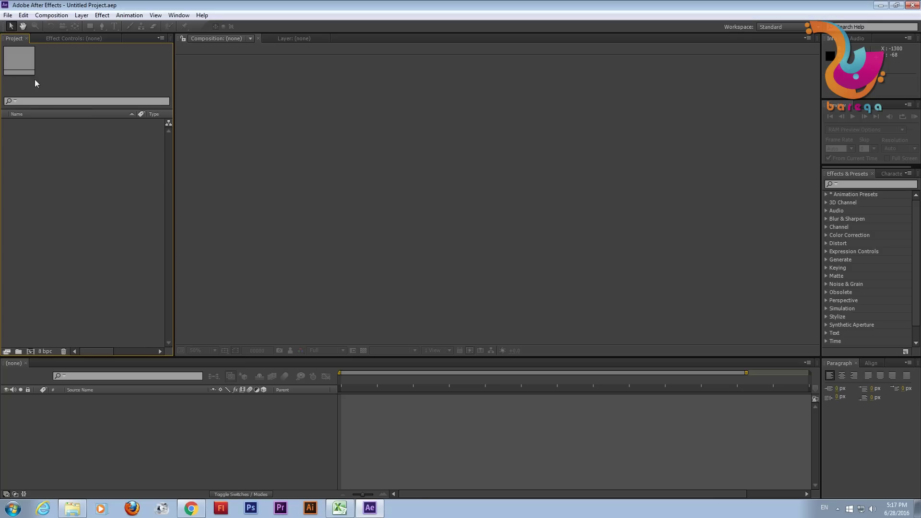
Import Pie Chart.ai with Import As set to Composition
click(7, 15)
mouse_move(148, 139)
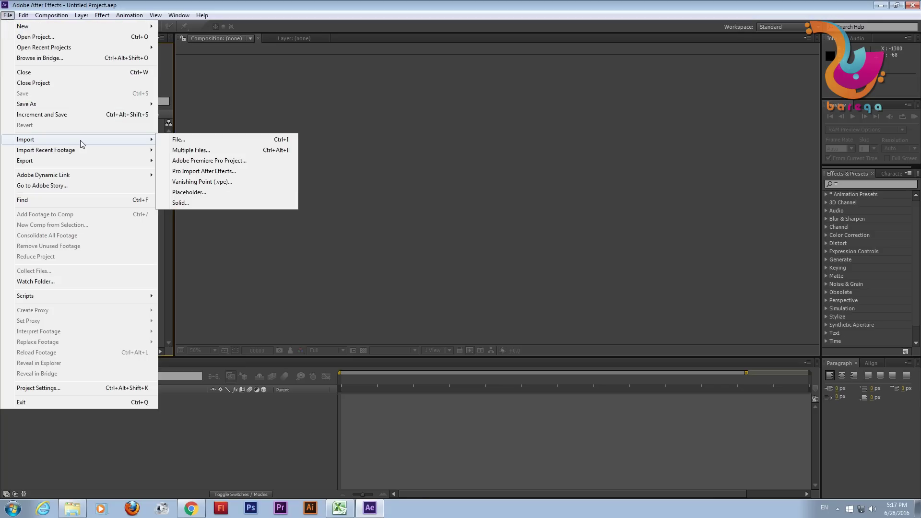
click(167, 140)
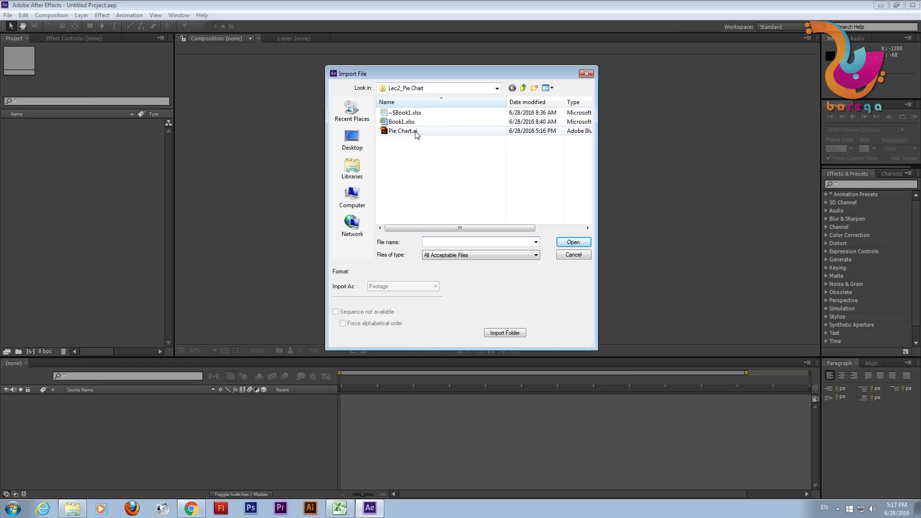
click(421, 135)
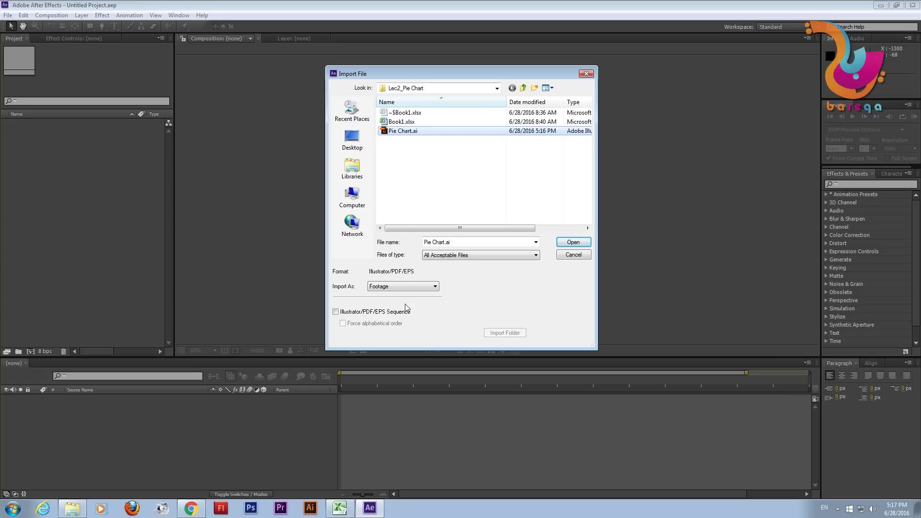
click(407, 287)
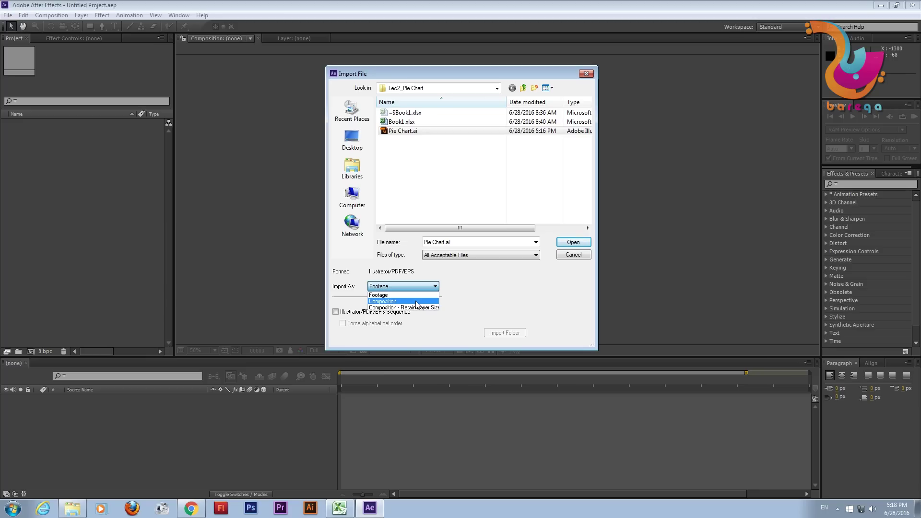
click(415, 301)
click(574, 243)
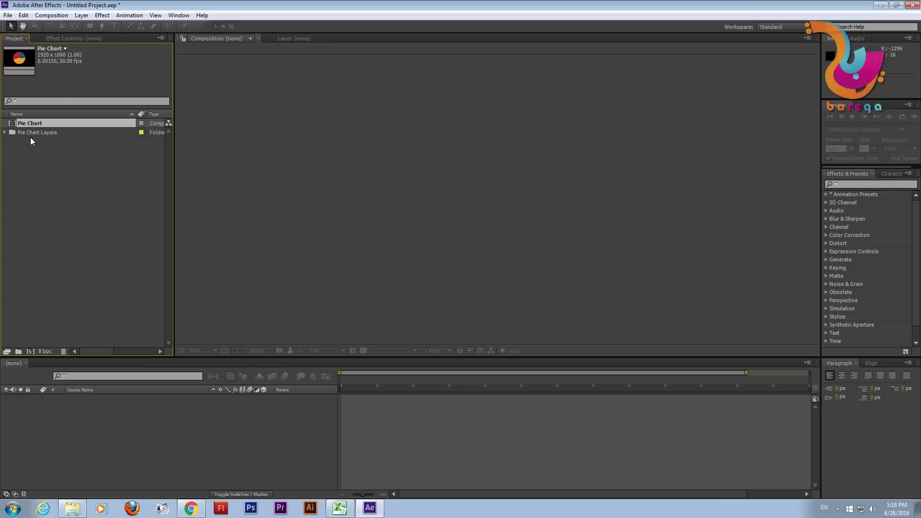
click(6, 133)
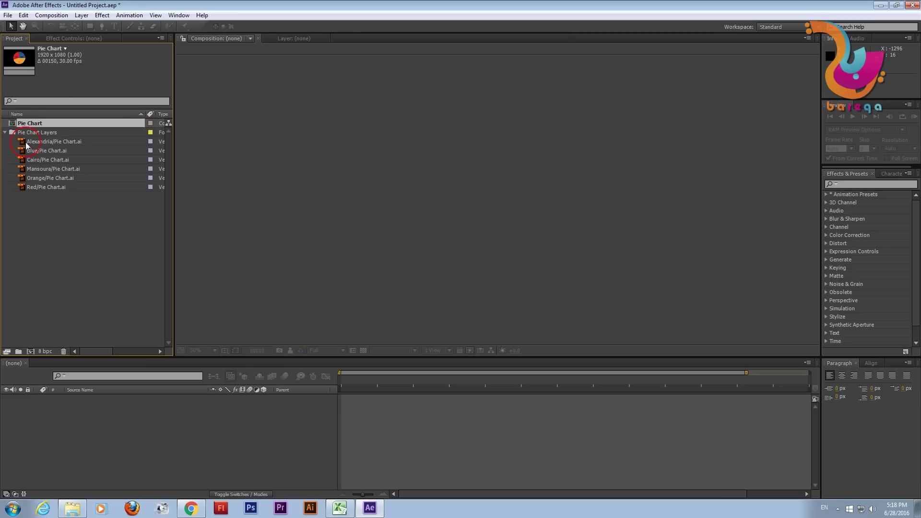
click(39, 142)
click(36, 150)
click(38, 161)
click(38, 169)
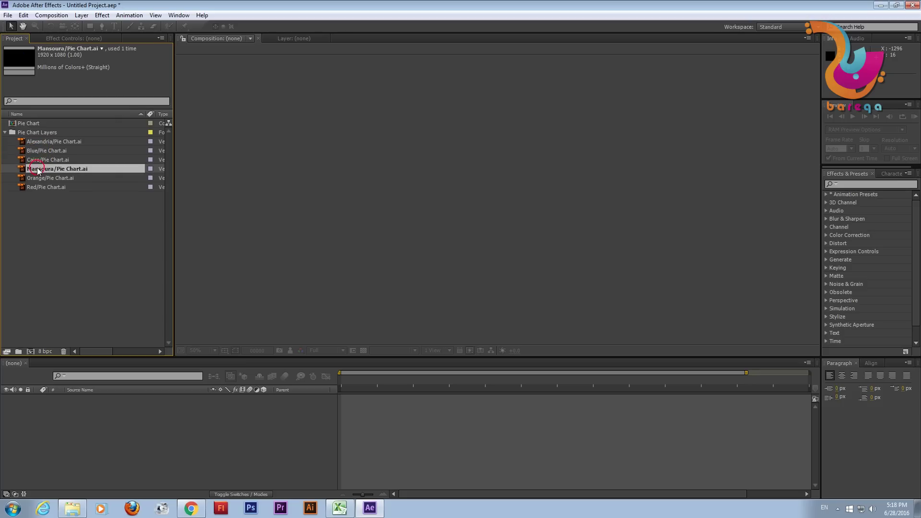
click(40, 178)
click(42, 161)
click(42, 187)
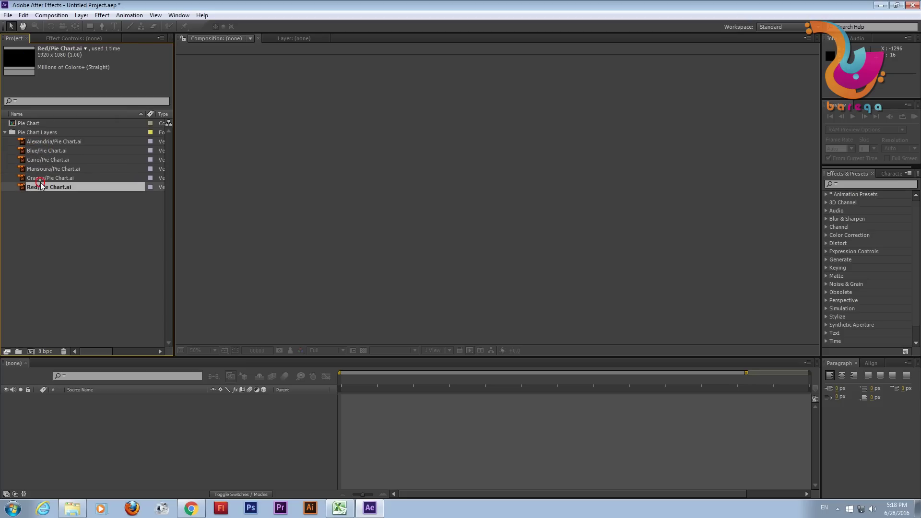
click(5, 133)
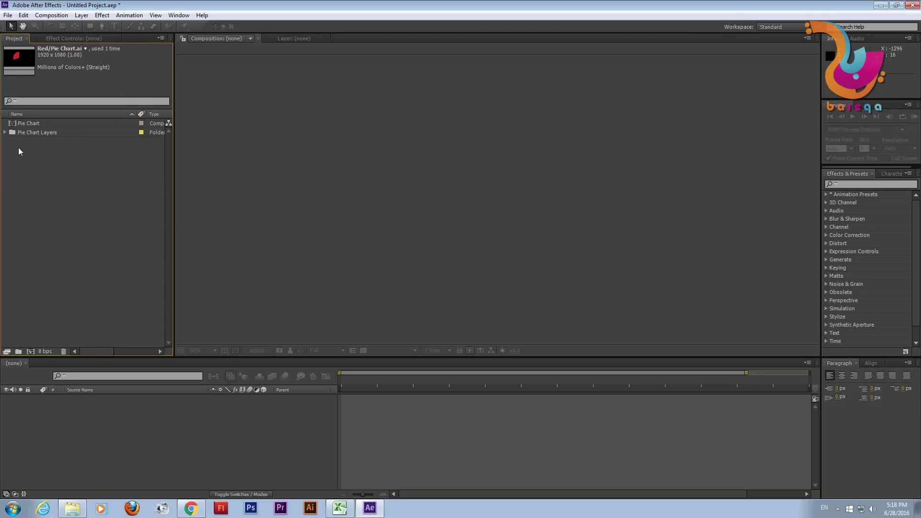
click(29, 124)
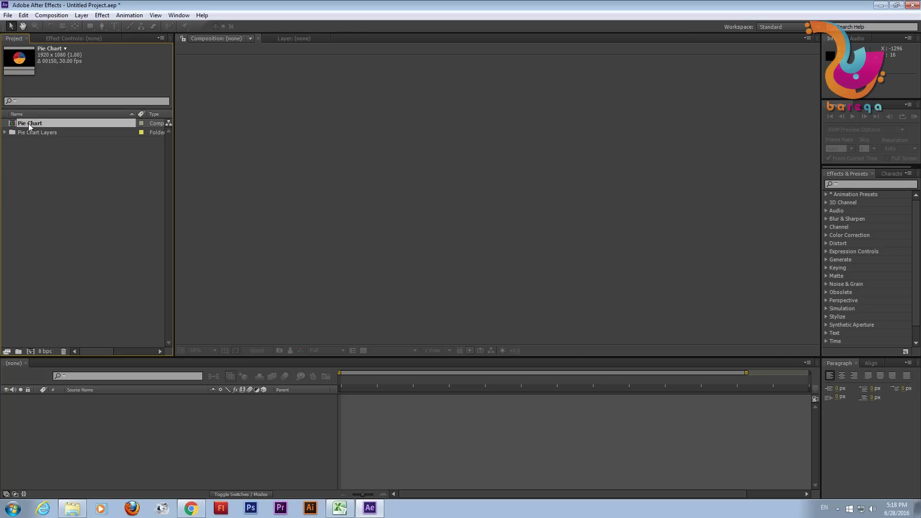
Open the Pie Chart comp and inspect its six layers, toggling the Red and Orange slices' visibility
double_click(28, 123)
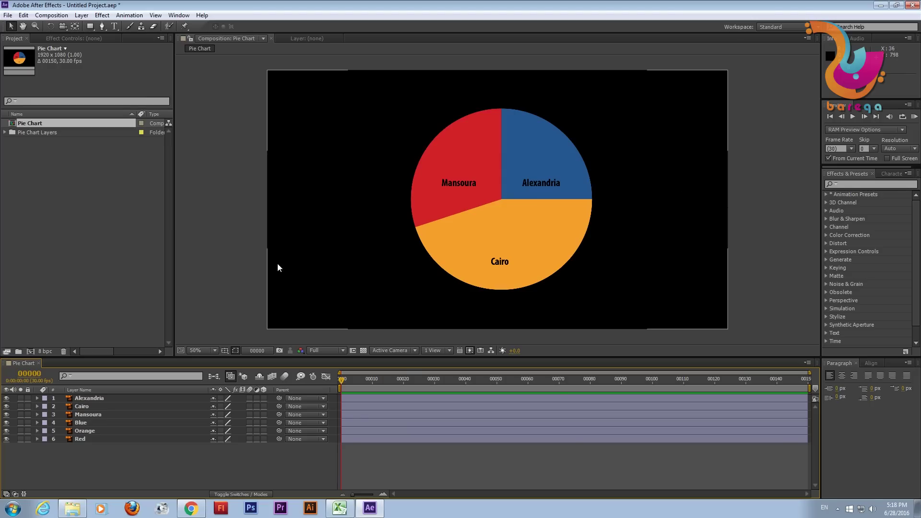
click(89, 398)
click(89, 406)
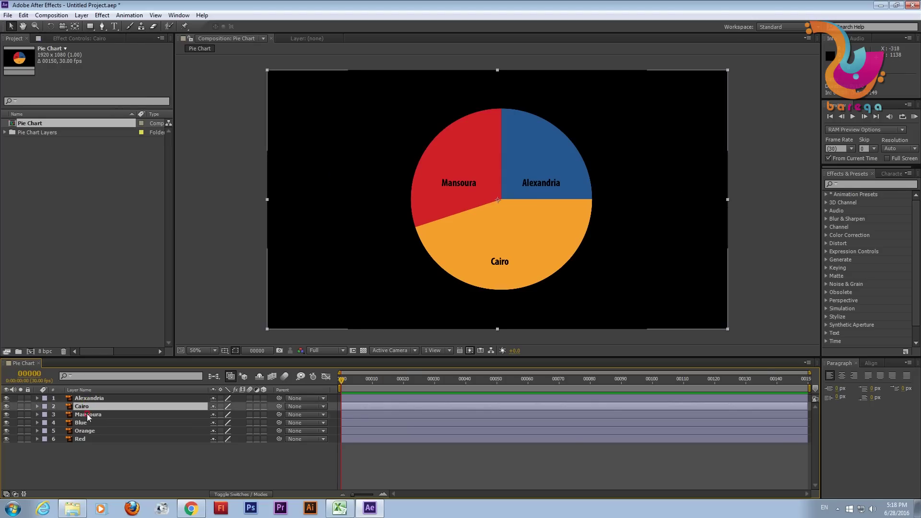
click(89, 415)
click(88, 422)
click(89, 432)
click(89, 440)
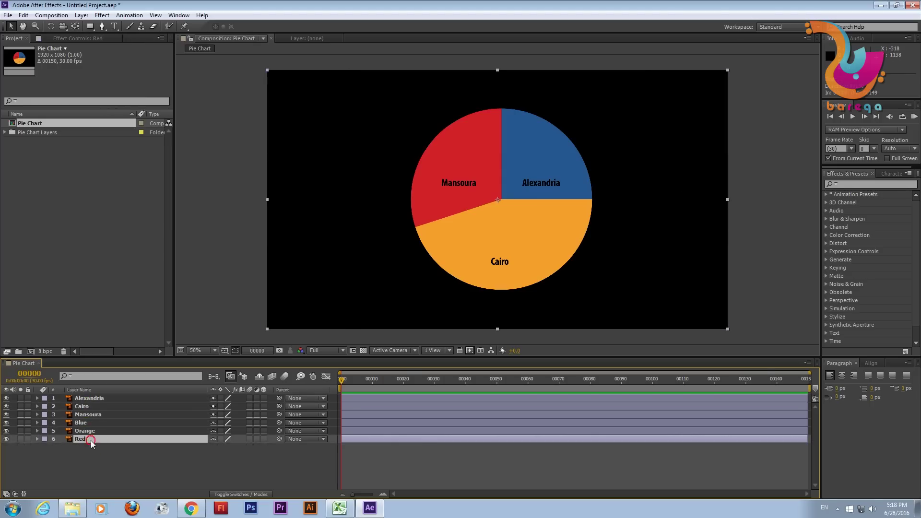
click(7, 439)
click(6, 439)
click(6, 431)
click(6, 431)
Focus the composition viewer and look at the timeline's context menu without choosing anything
click(310, 200)
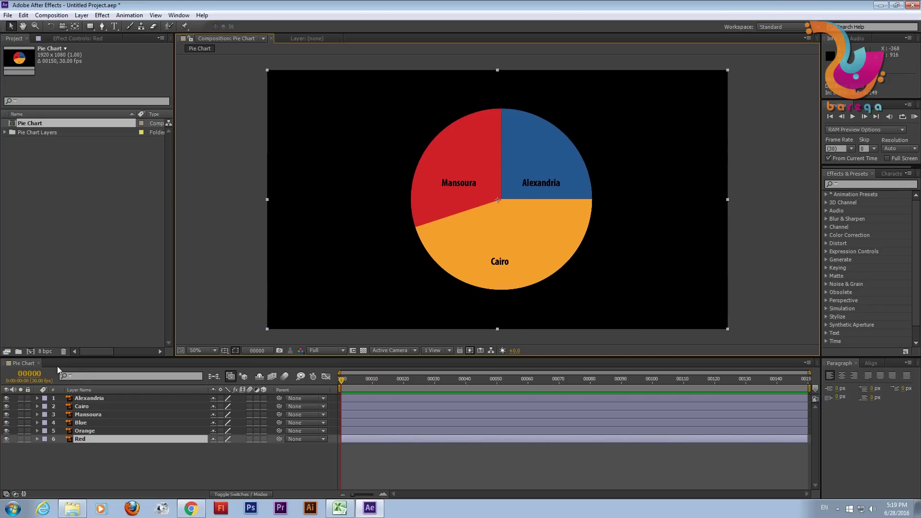
right_click(23, 361)
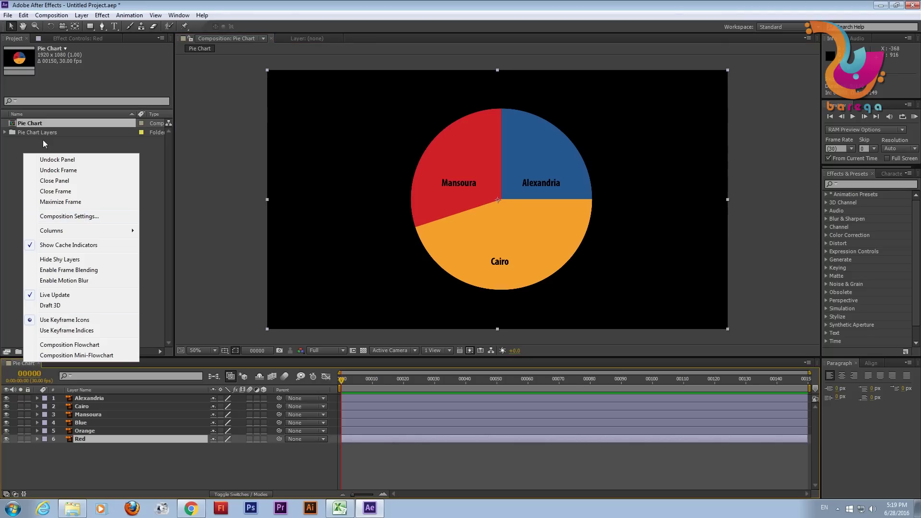
click(48, 125)
Set the Pie Chart comp background colour to light grey ECECEC in Composition Settings
right_click(48, 126)
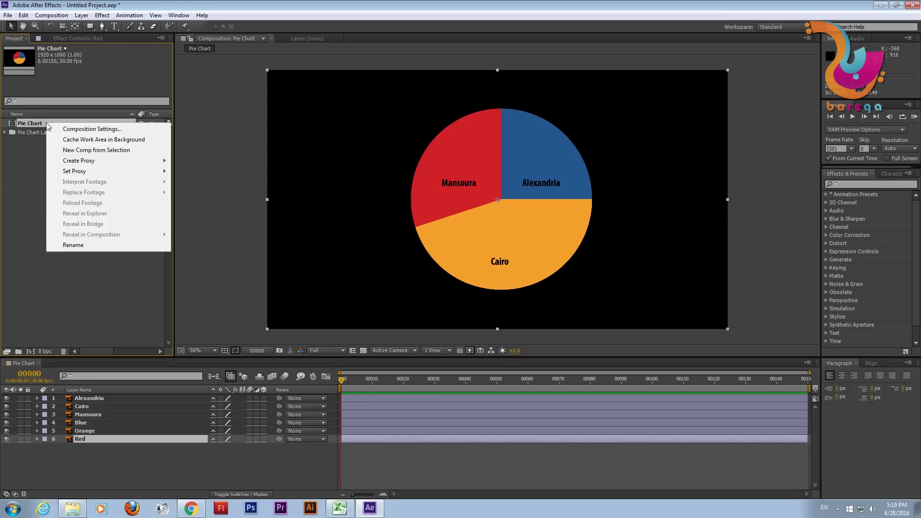
click(115, 129)
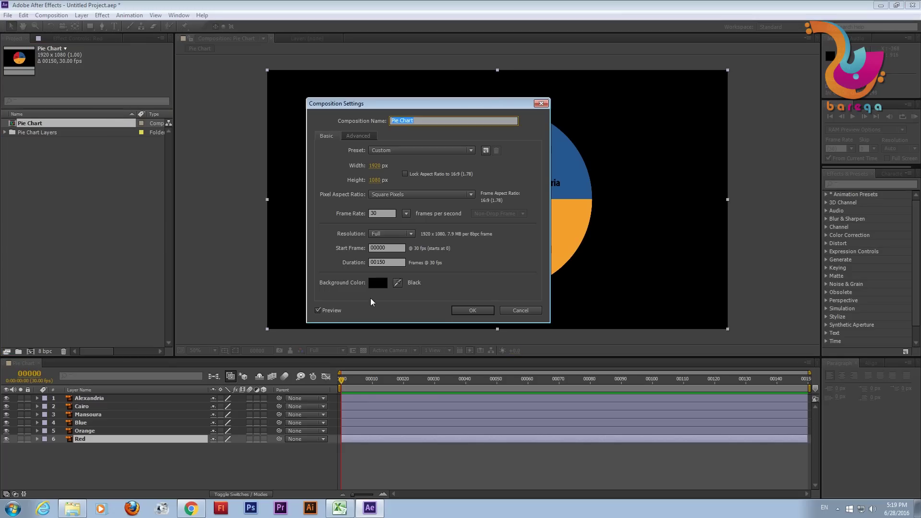
click(376, 283)
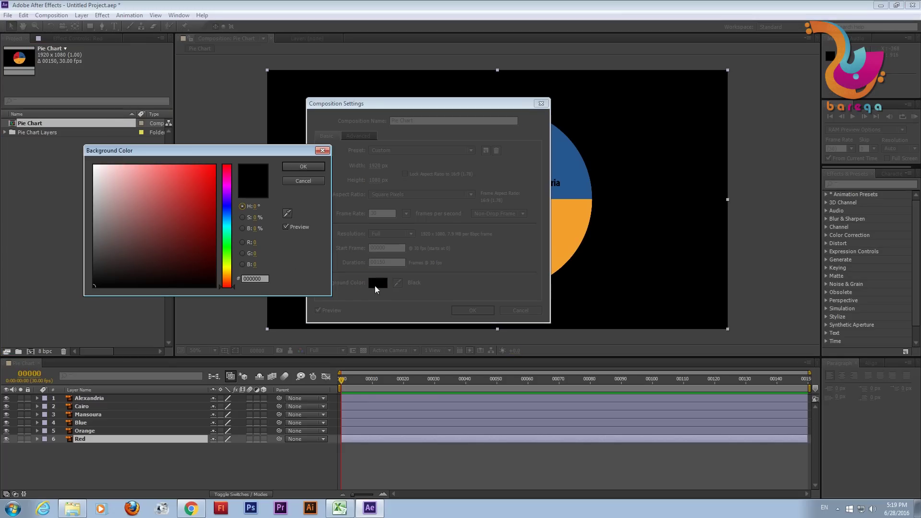
mouse_move(119, 182)
mouse_down()
mouse_move(132, 179)
mouse_move(82, 160)
mouse_up()
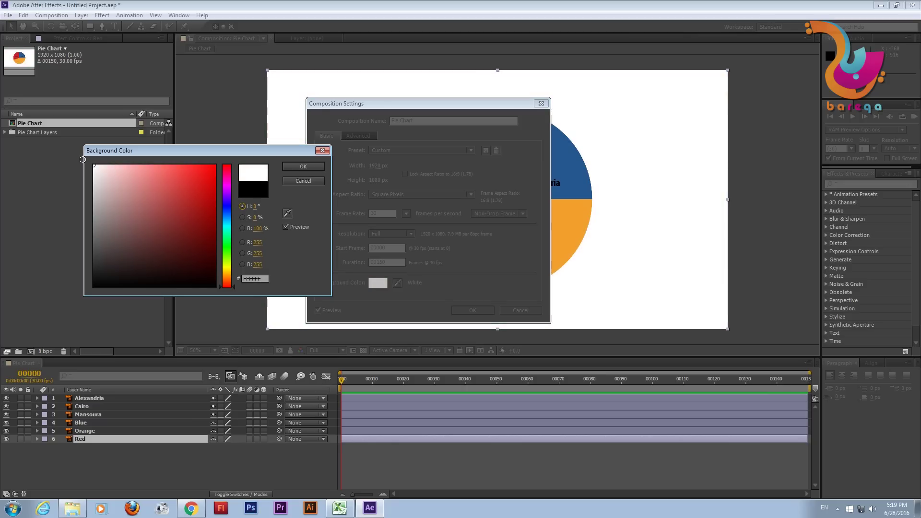
drag(83, 159, 82, 173)
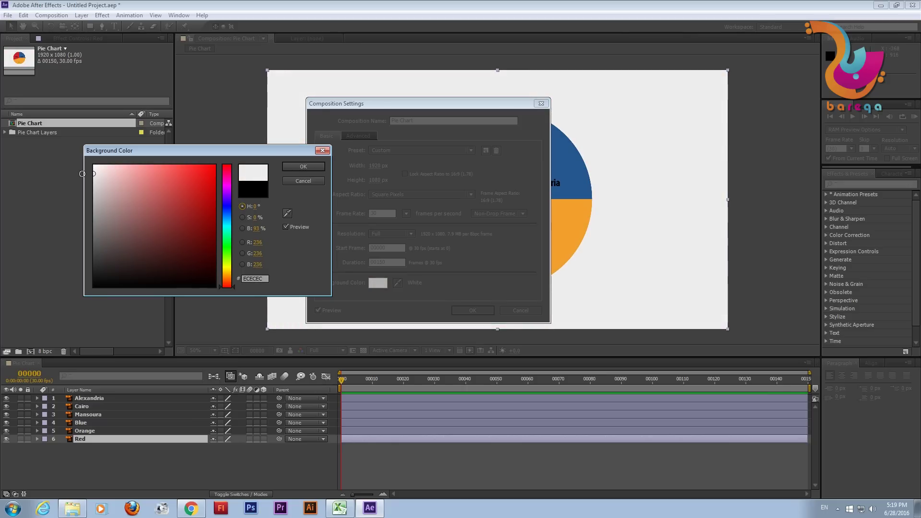
click(304, 168)
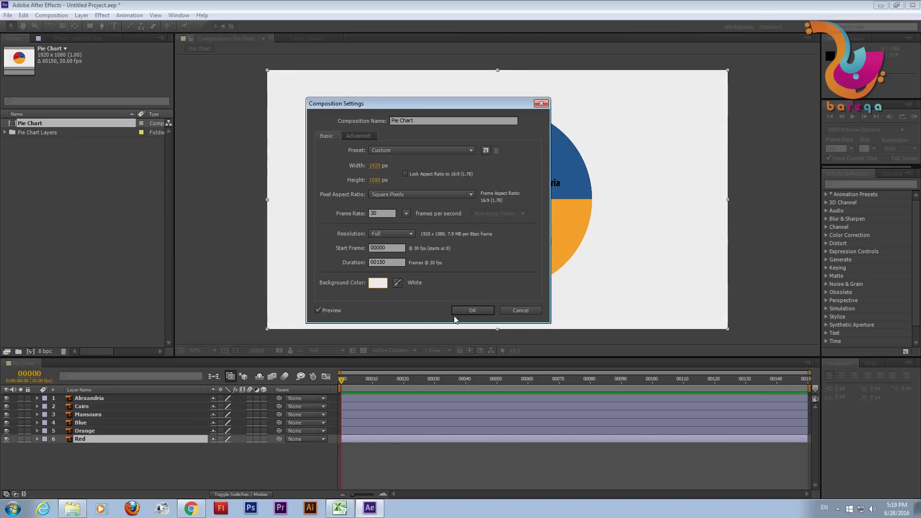
click(470, 310)
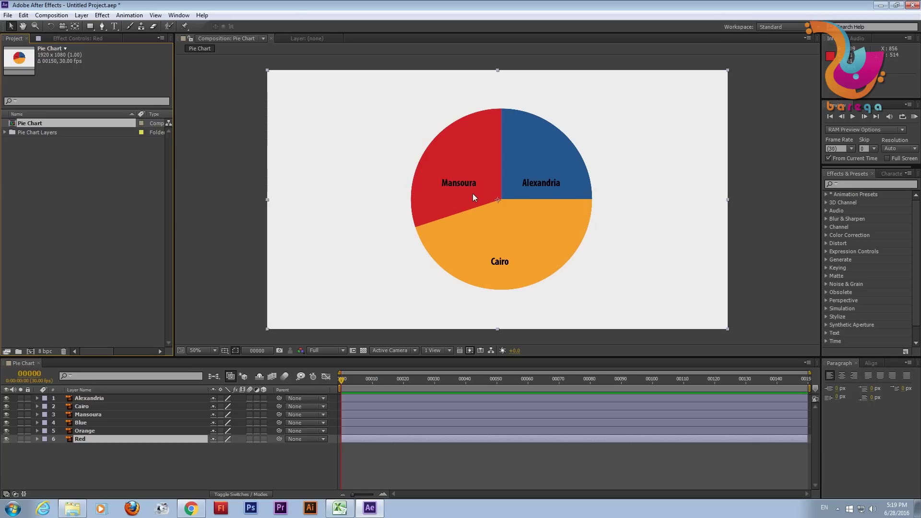
key(period)
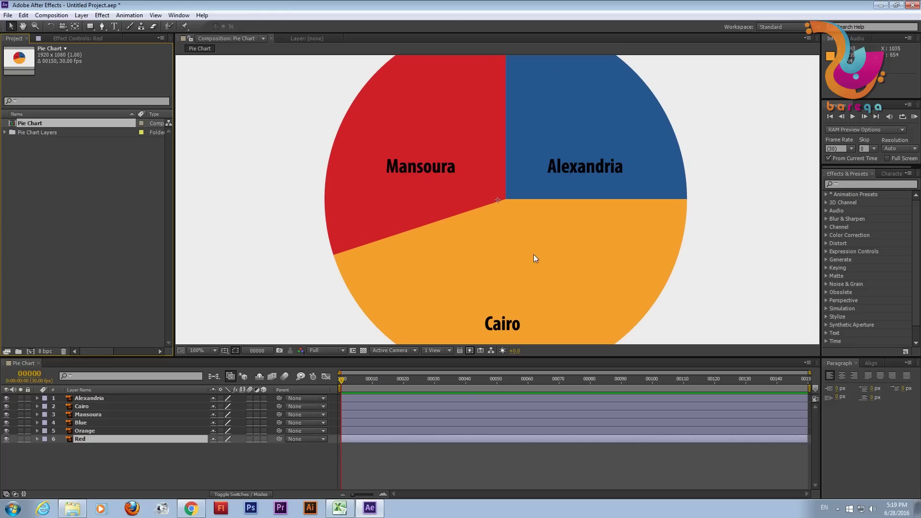
key(comma)
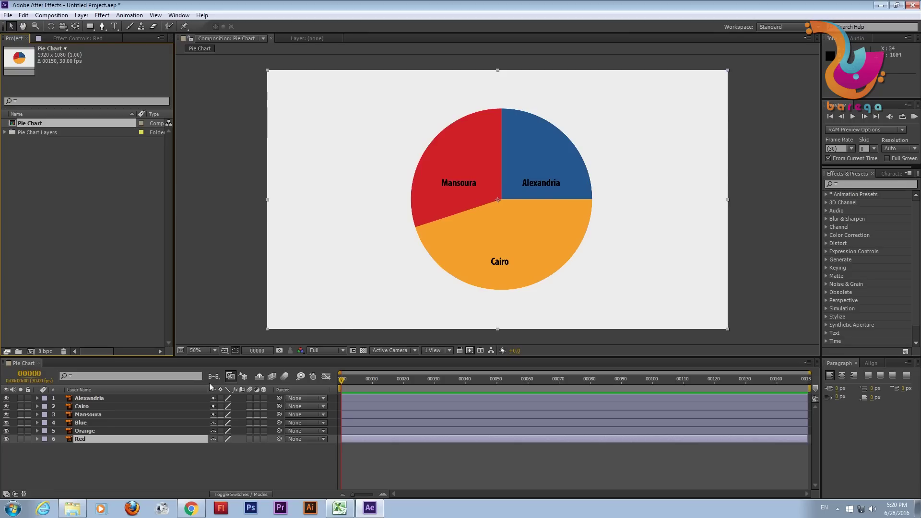
Apply a Fill effect to the selected Alexandria, Cairo and Mansoura layers
click(103, 399)
ctrl+click(101, 407)
ctrl+click(100, 415)
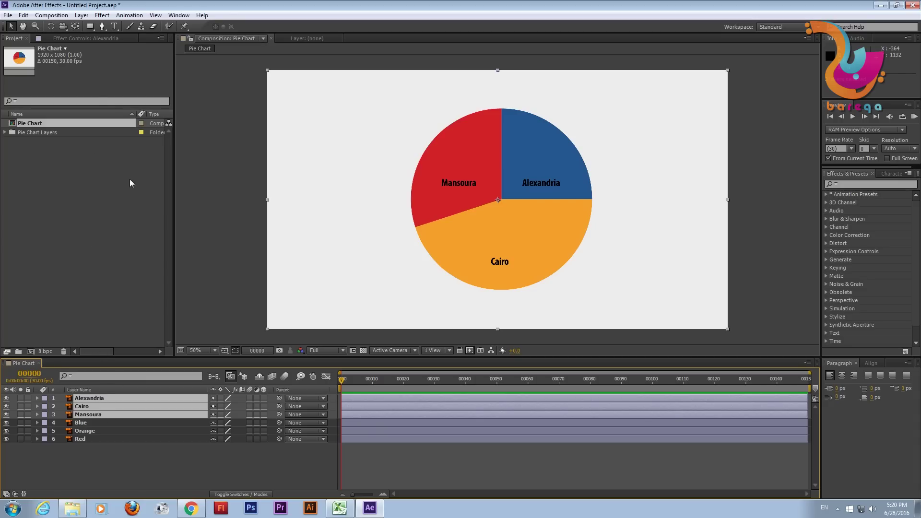
click(103, 15)
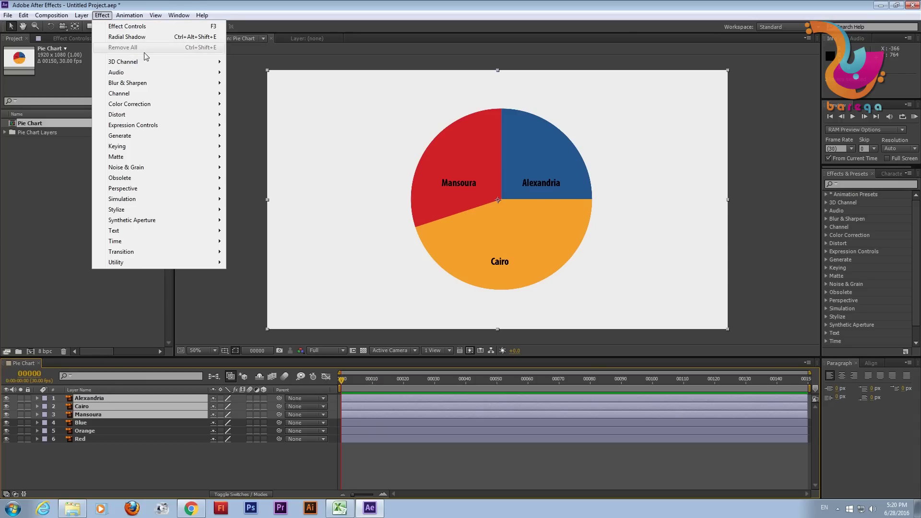
mouse_move(168, 140)
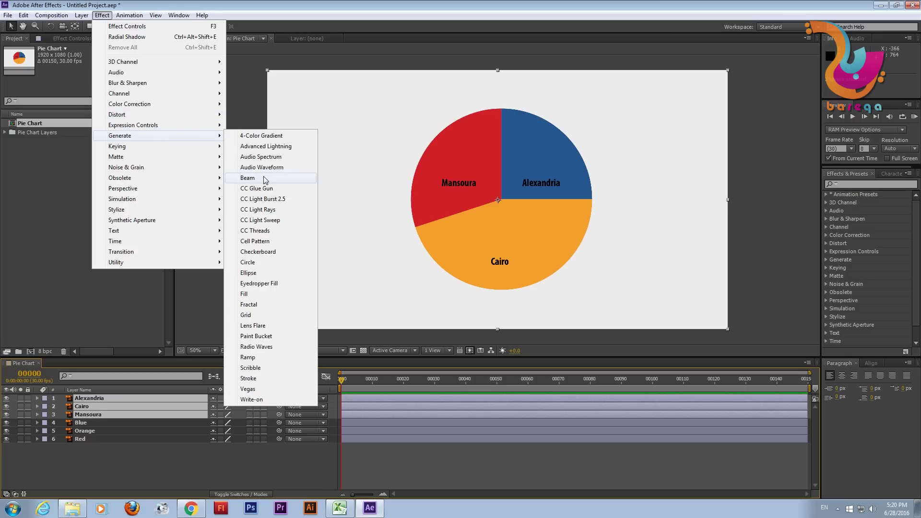
click(260, 295)
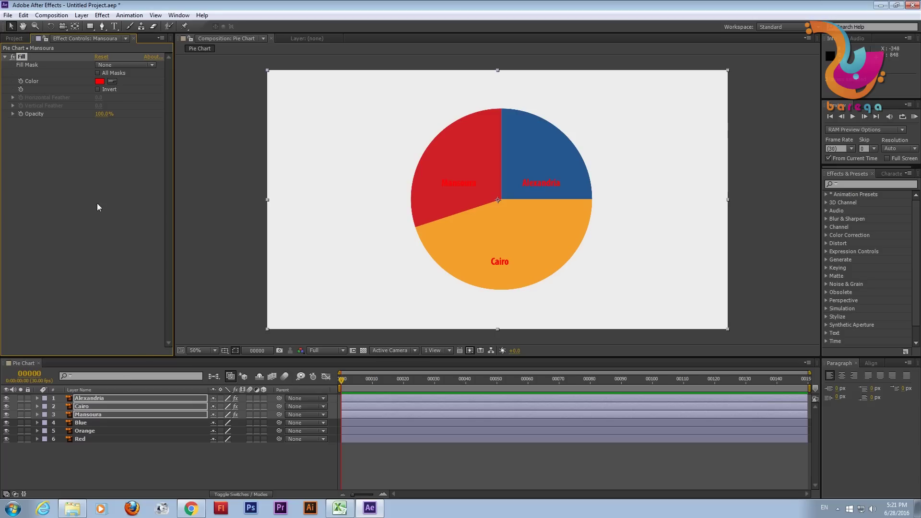
Change the Fill colour to white FFFFFF so the city labels read white
click(102, 84)
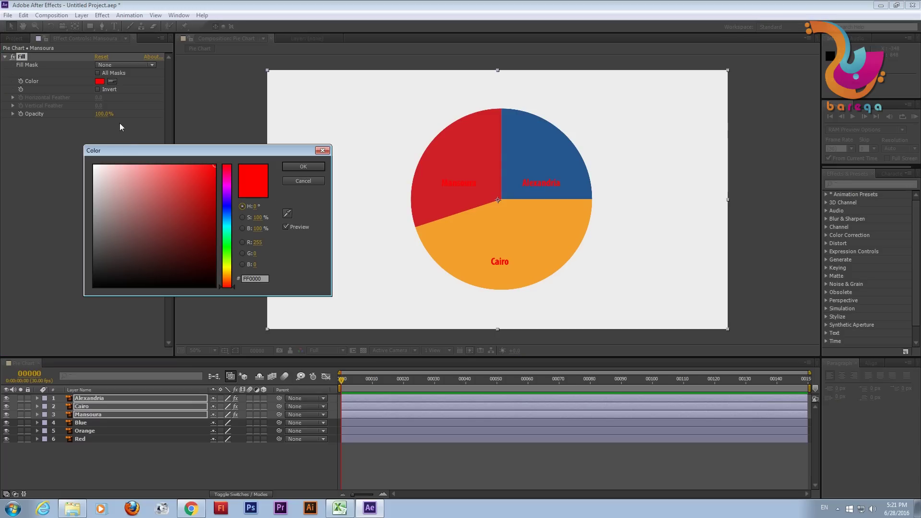
drag(145, 183, 94, 165)
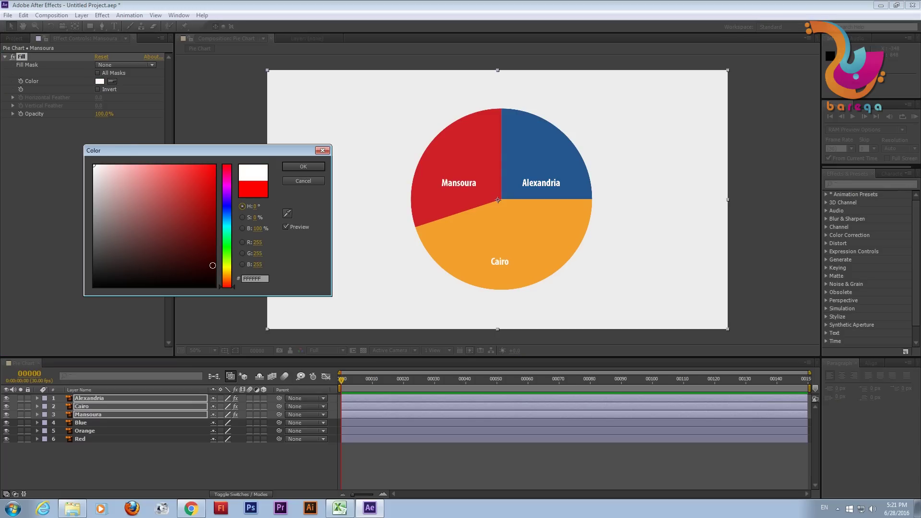
click(306, 167)
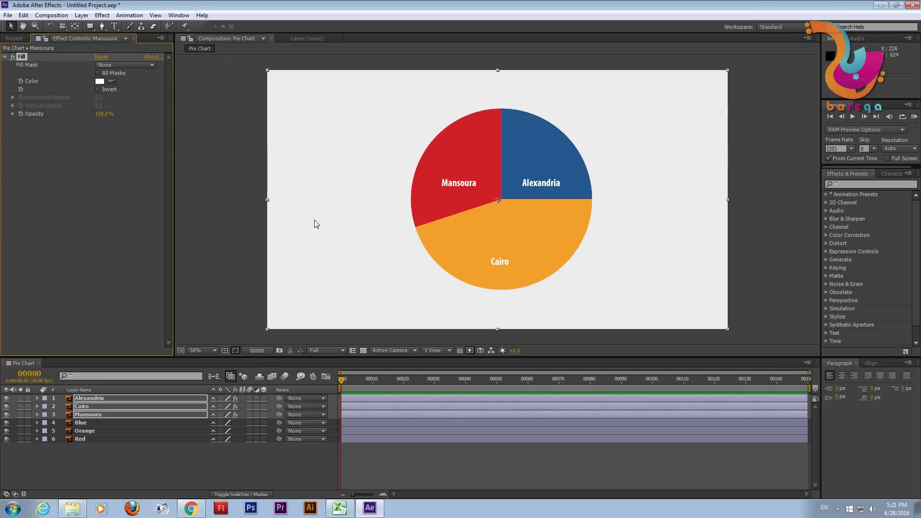
click(540, 184)
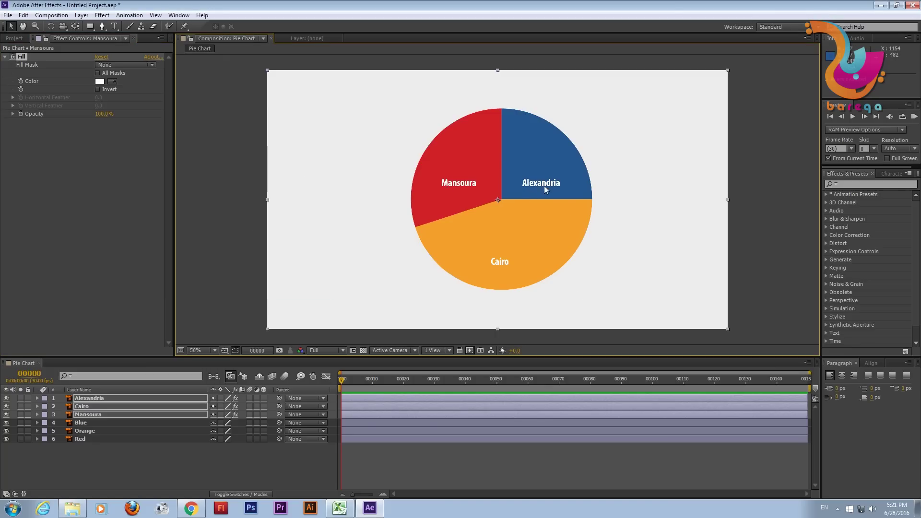
click(165, 448)
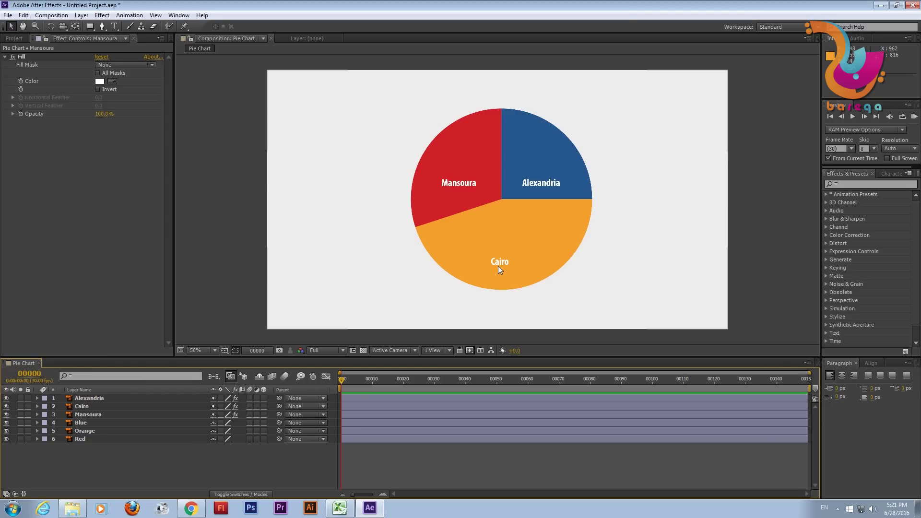
Reselect the Alexandria, Cairo and Mansoura layers and bring up the Perspective effects list
click(103, 398)
ctrl+click(99, 407)
ctrl+click(102, 415)
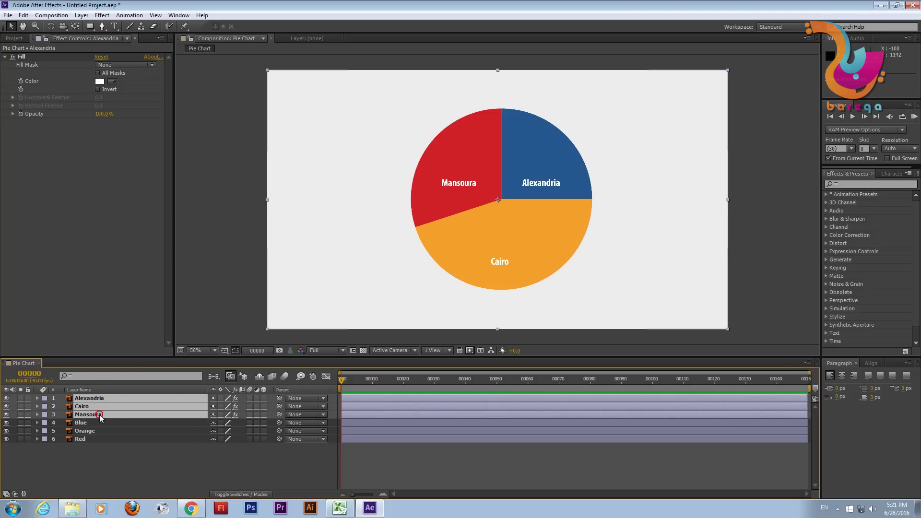
click(102, 15)
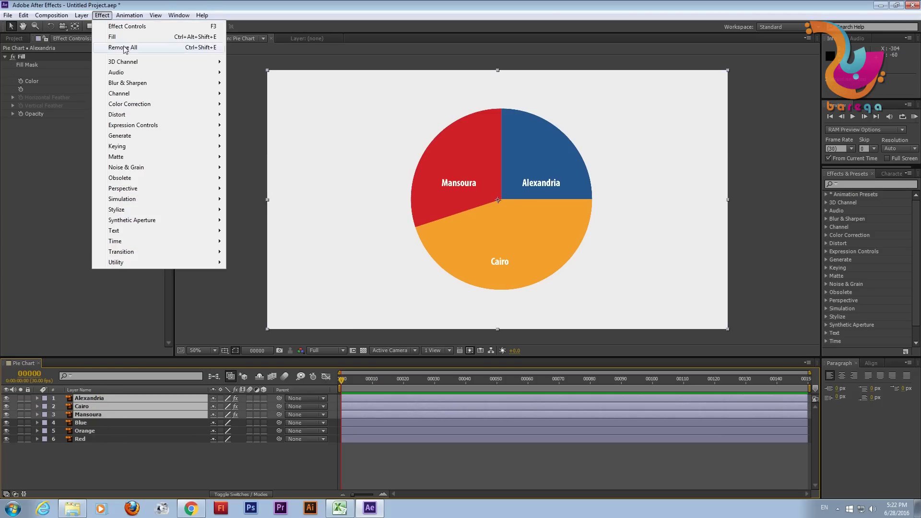
mouse_move(185, 189)
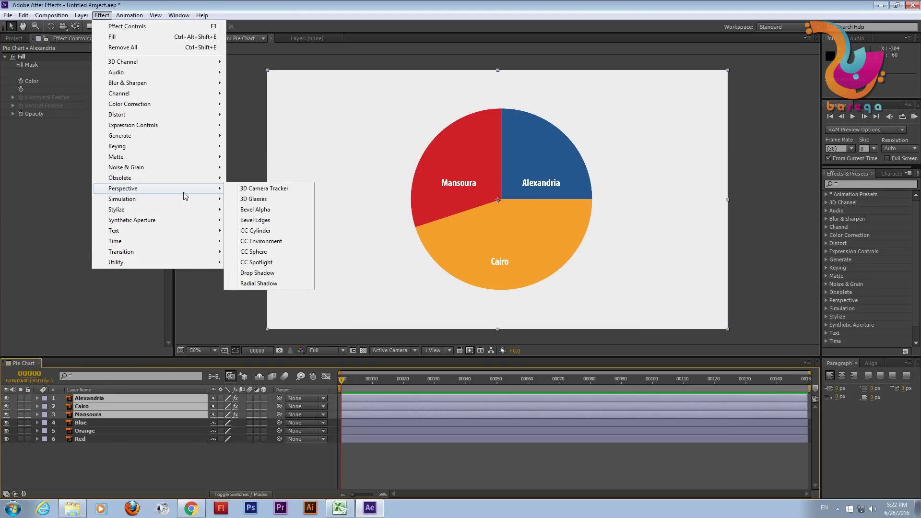
Apply Drop Shadow to the three city label layers and preview it at 100% zoom
click(290, 274)
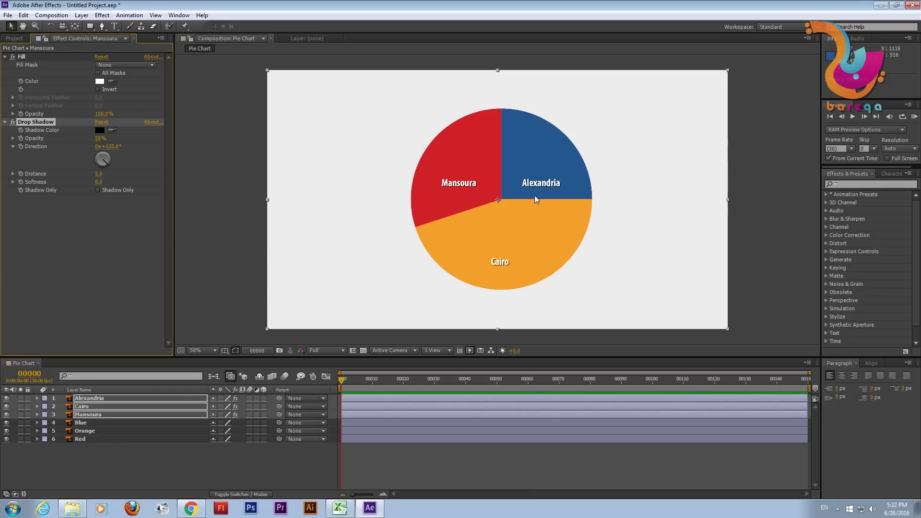
key(period)
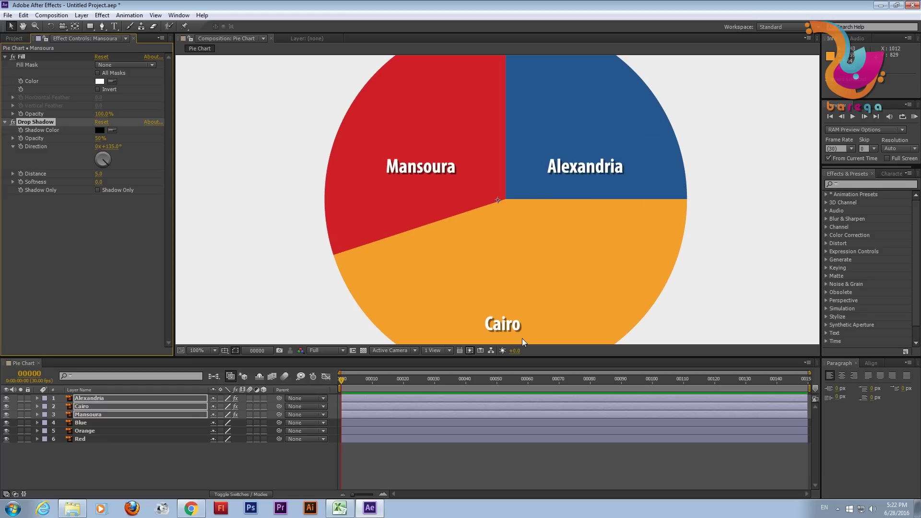
key(comma)
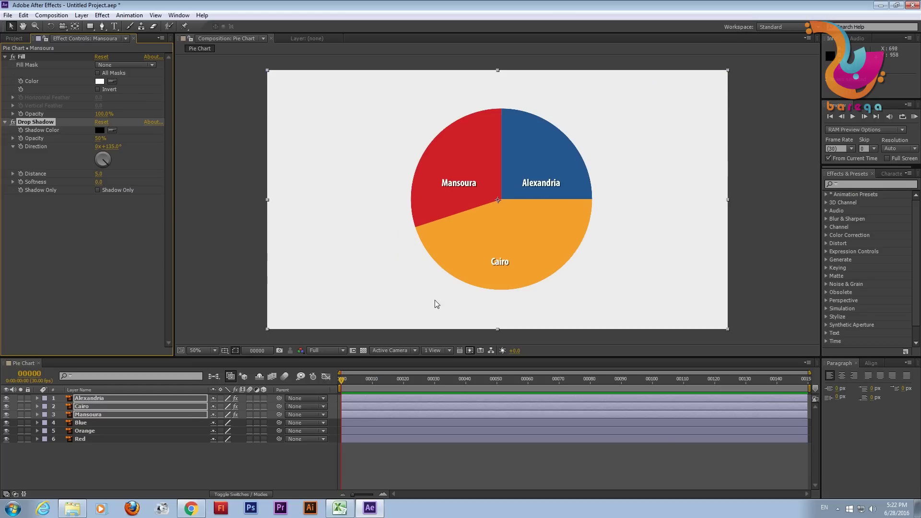
click(136, 452)
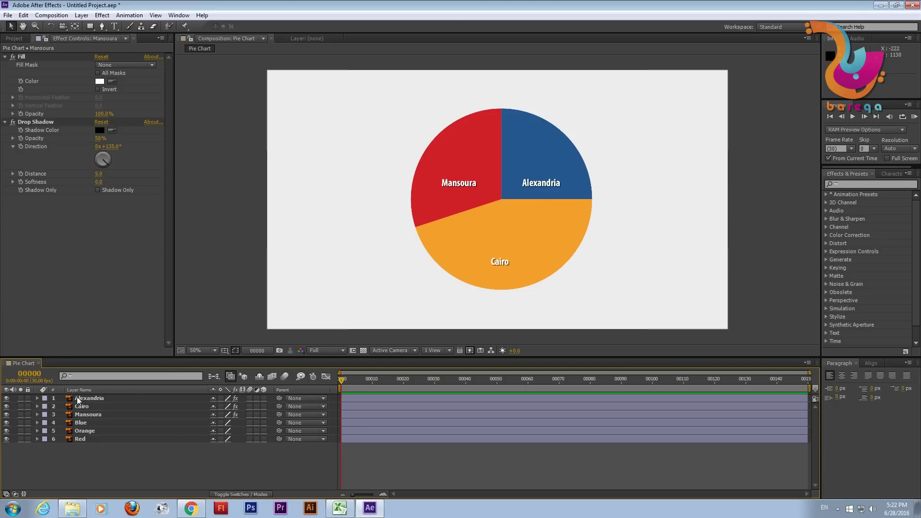
Try enlarging the Alexandria label's Scale in After Effects, then undo back to 100%
click(38, 399)
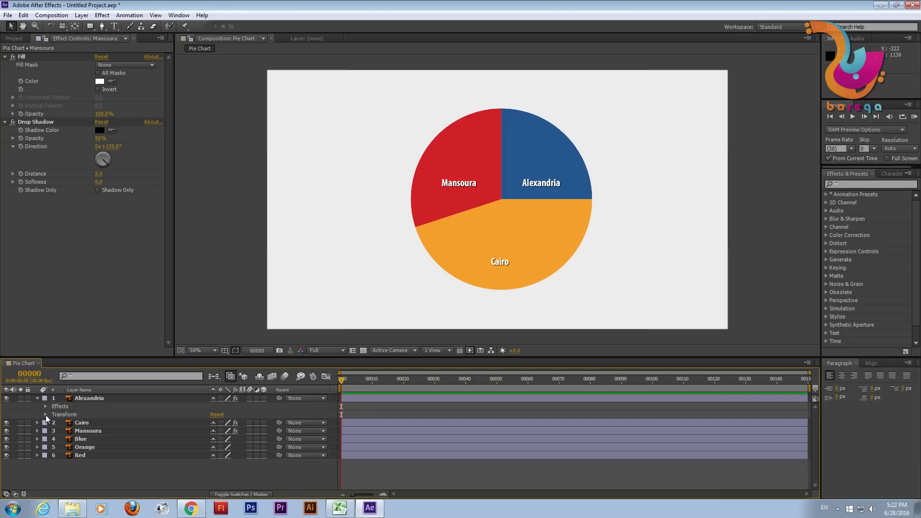
click(45, 415)
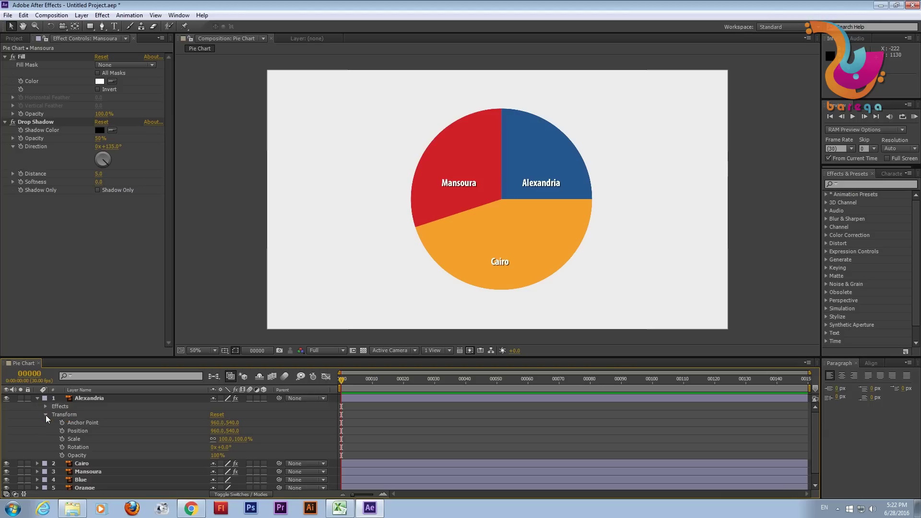
click(83, 439)
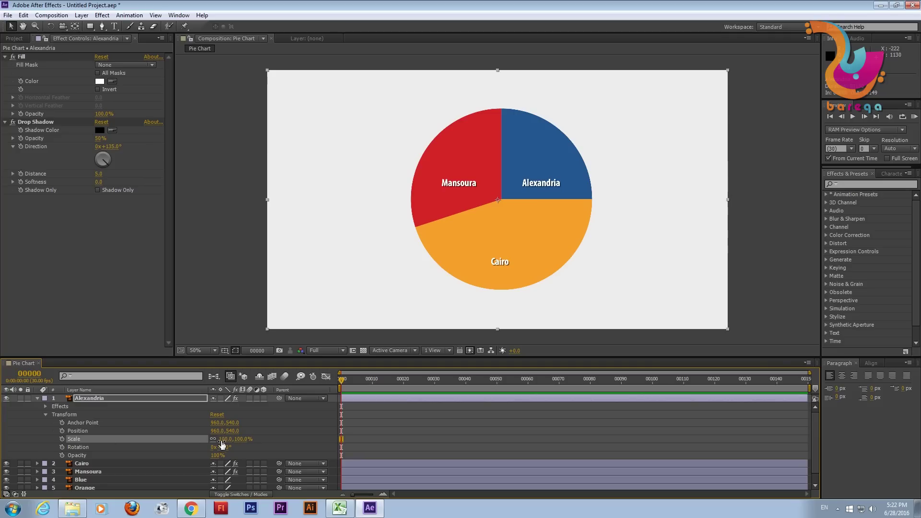
drag(224, 440, 307, 434)
key(period)
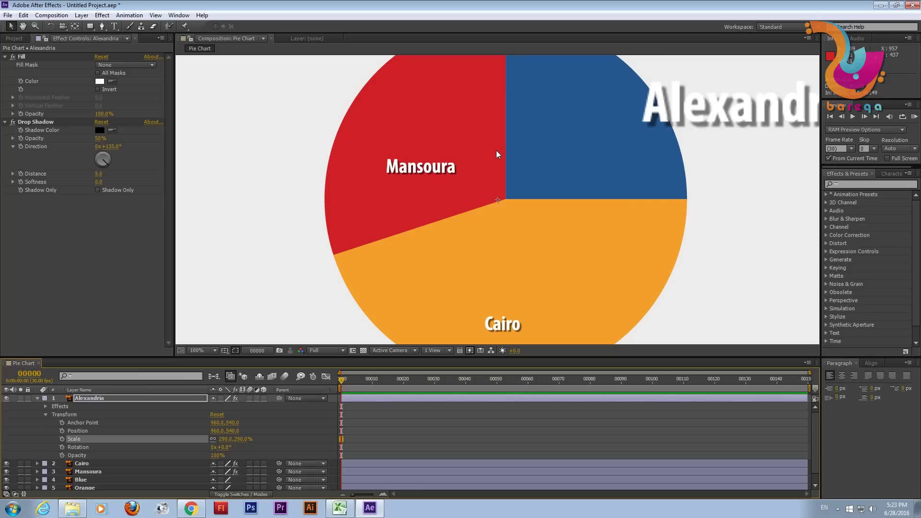
key(ctrl+z)
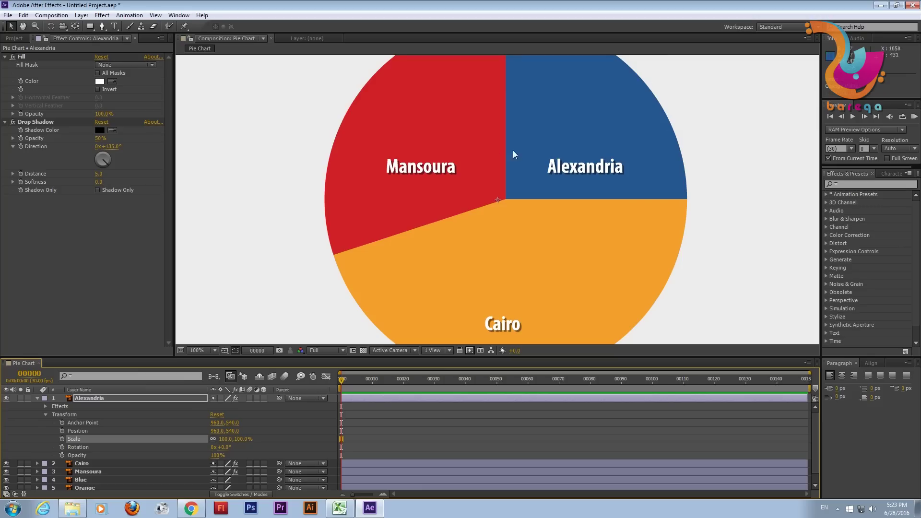
key(comma)
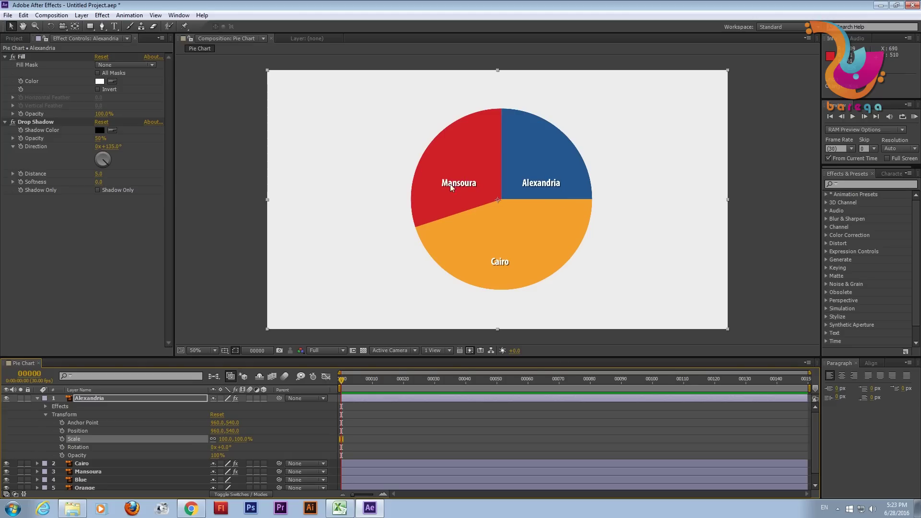
click(37, 398)
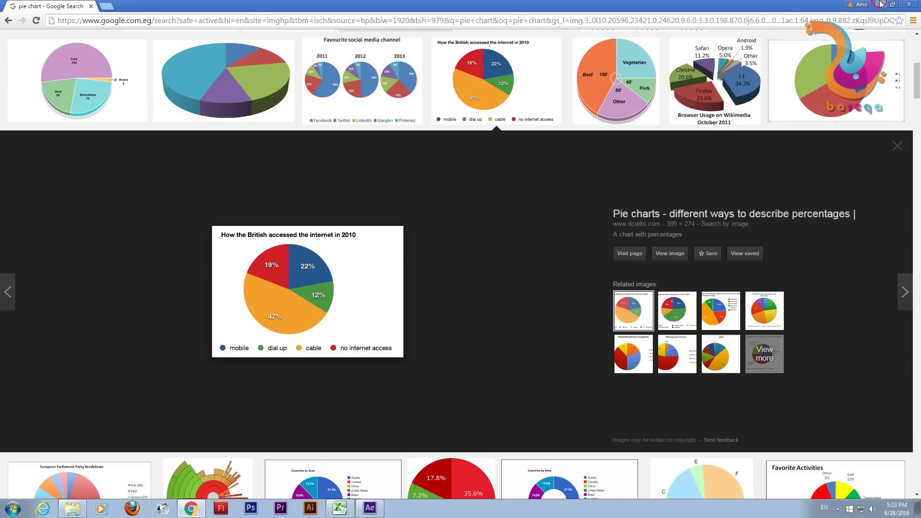
Open Pie Chart.ai from the Lec2_Pie Chart folder in Illustrator
click(877, 5)
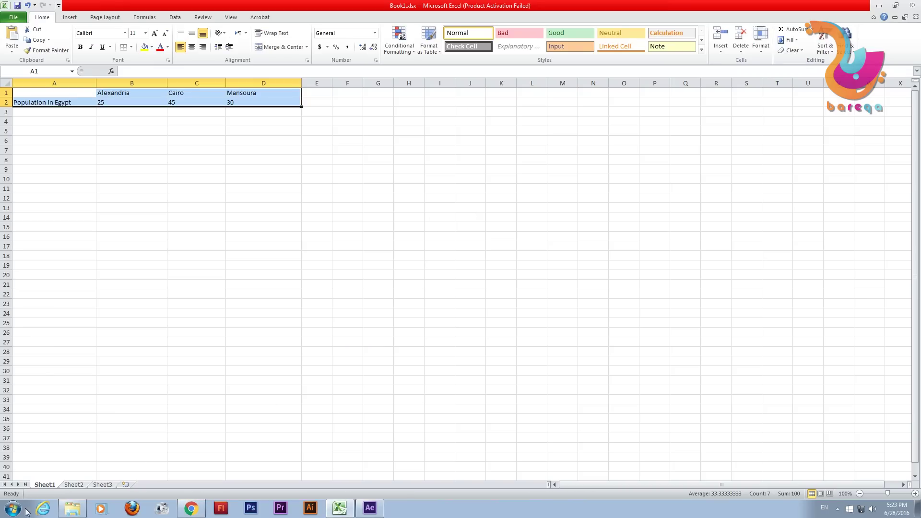
click(72, 510)
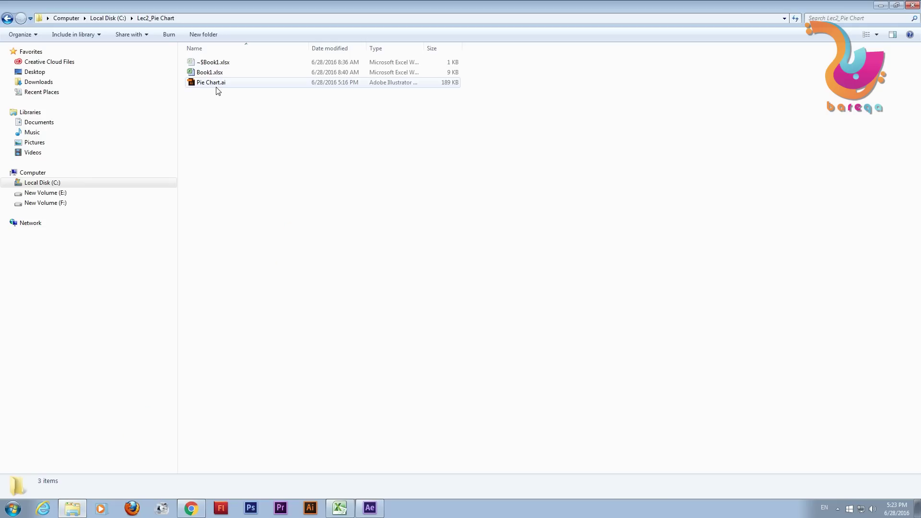
double_click(215, 83)
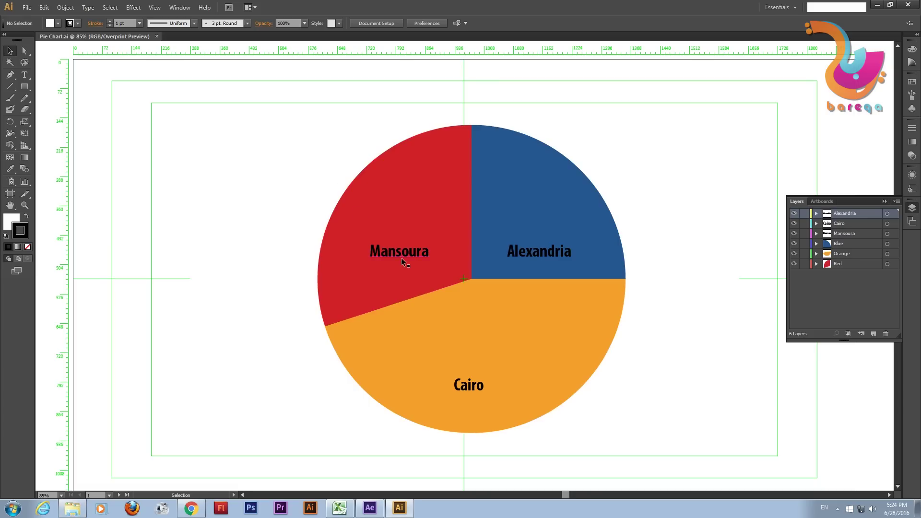
Set the Alexandria label to 60 pt and shift it slightly left in the blue slice
click(405, 253)
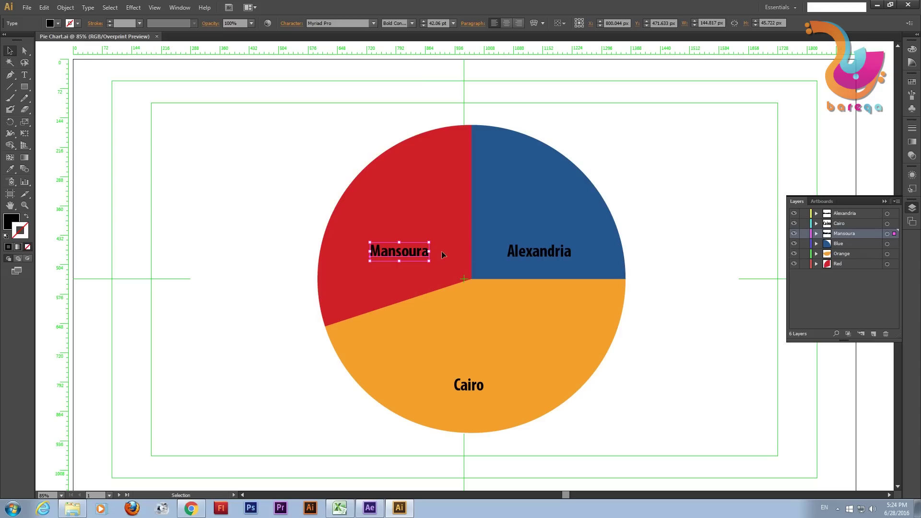
click(527, 254)
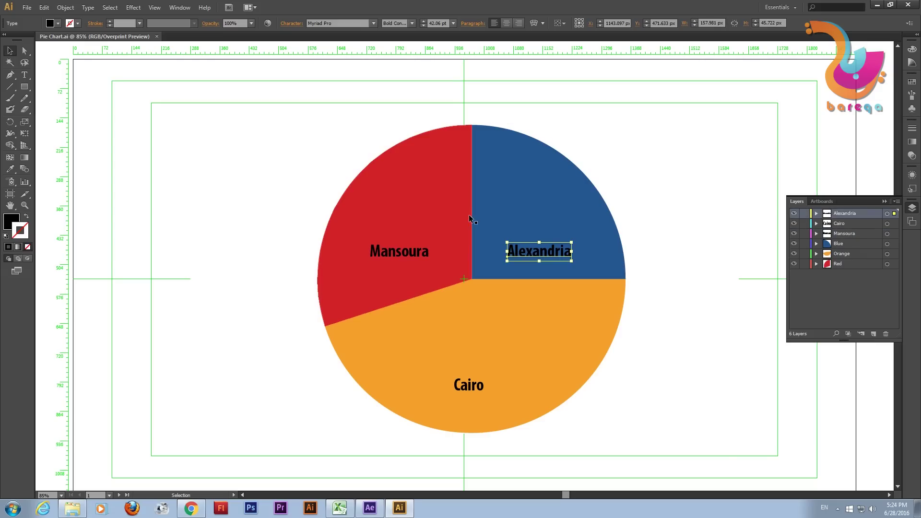
click(448, 24)
text(50)
key(Return)
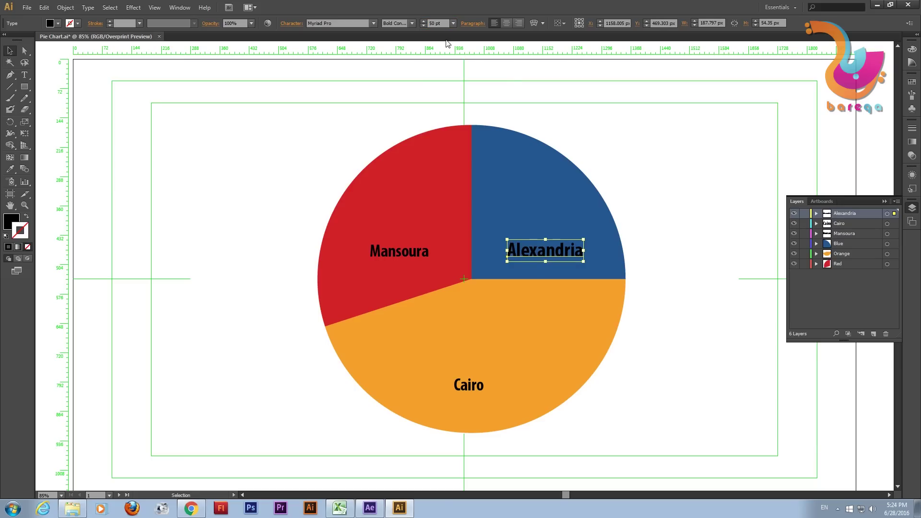
click(444, 23)
text(60)
key(Return)
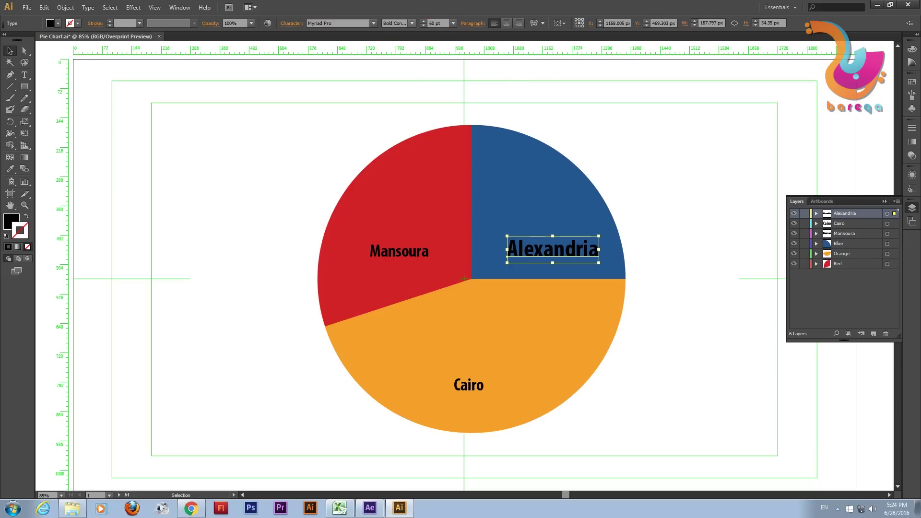
drag(551, 250, 547, 250)
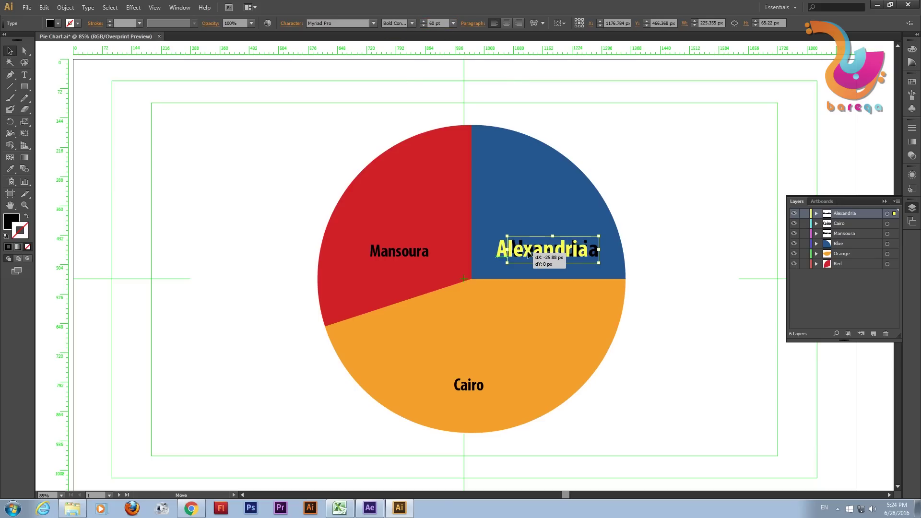
Set the Mansoura and Cairo labels to 60 pt, nudging Cairo up in the orange slice
click(425, 251)
click(445, 23)
text(60)
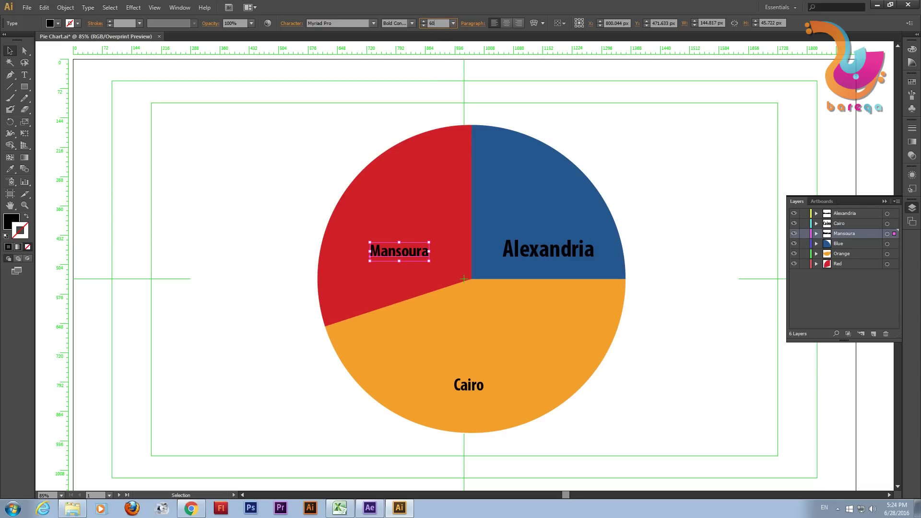
key(Return)
click(471, 387)
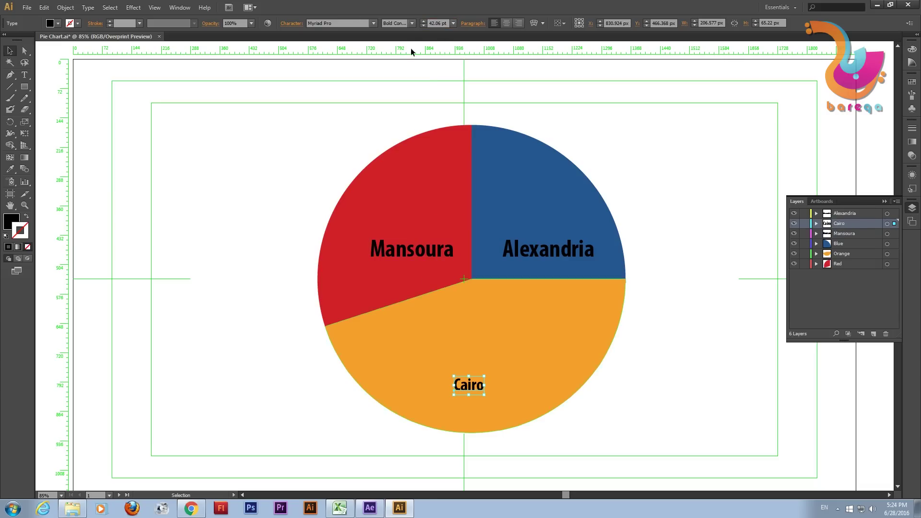
click(436, 23)
text(60)
key(Return)
drag(489, 378, 486, 373)
Save the pie chart with Ctrl+S and quit Illustrator
click(650, 233)
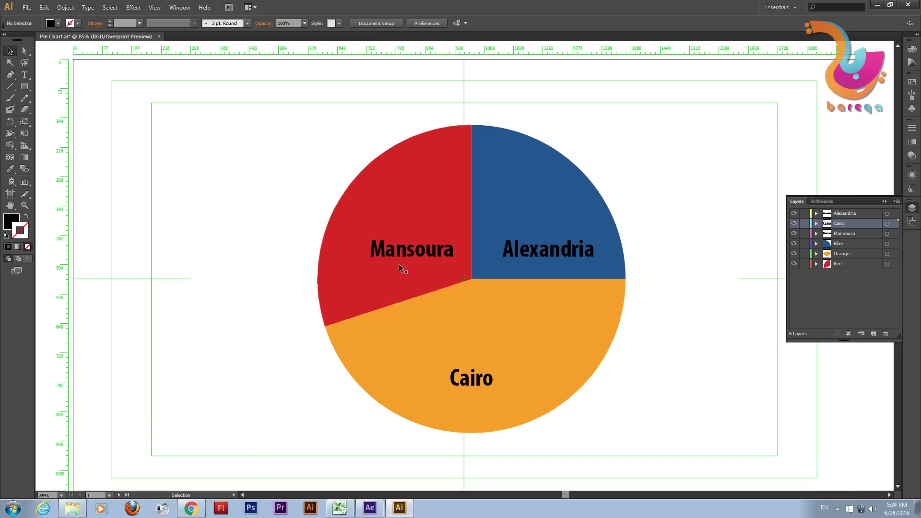
key(a)
key(ctrl+s)
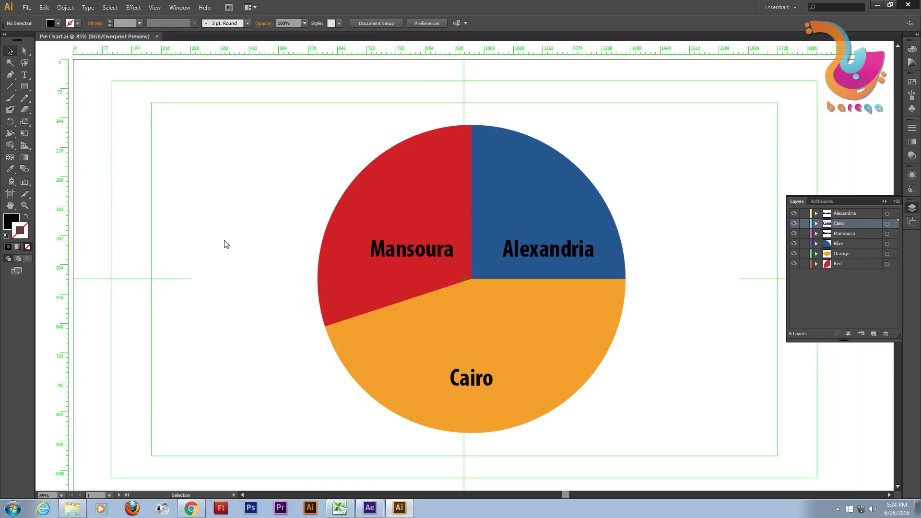
key(ctrl+q)
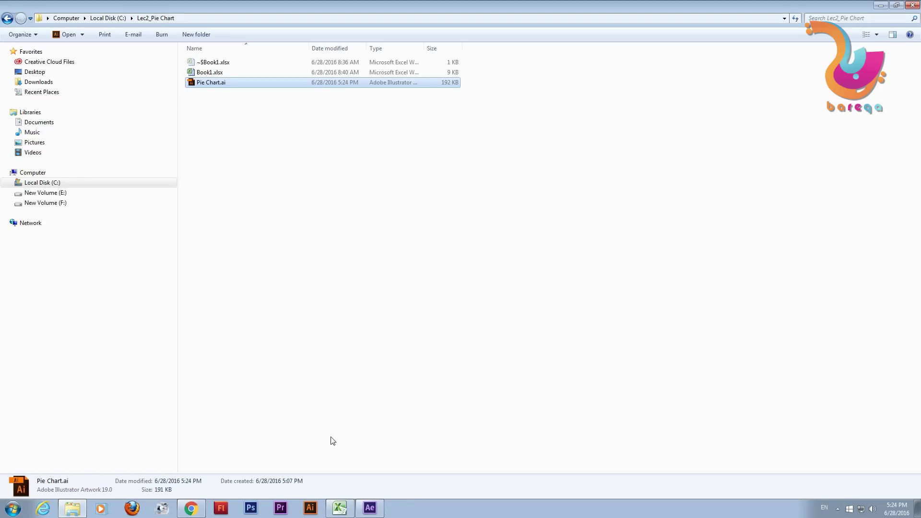
Back in After Effects, expand Pie Chart Layers in the Project panel and select the Alexandria footage
click(370, 510)
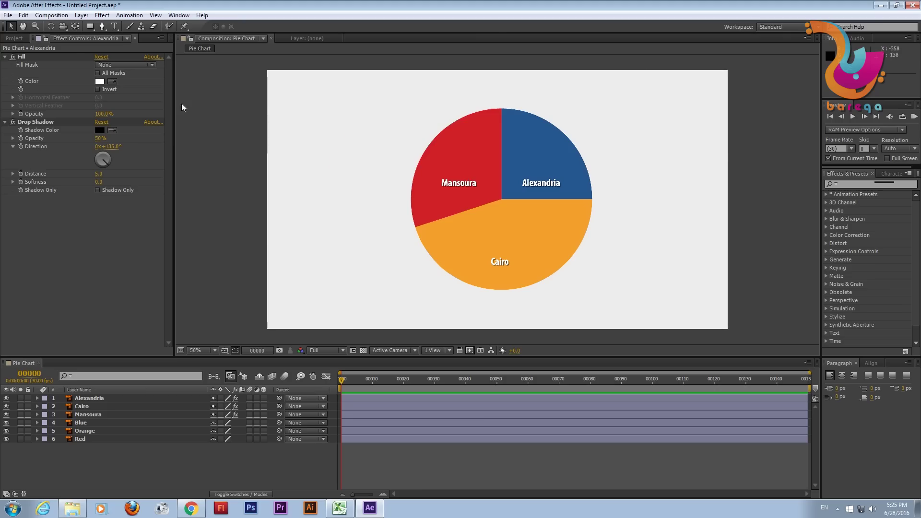
click(14, 38)
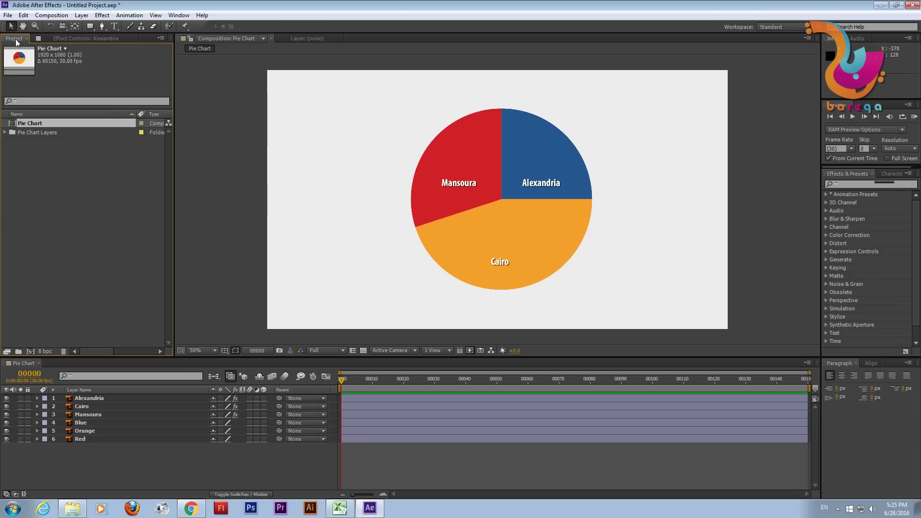
double_click(16, 132)
click(46, 142)
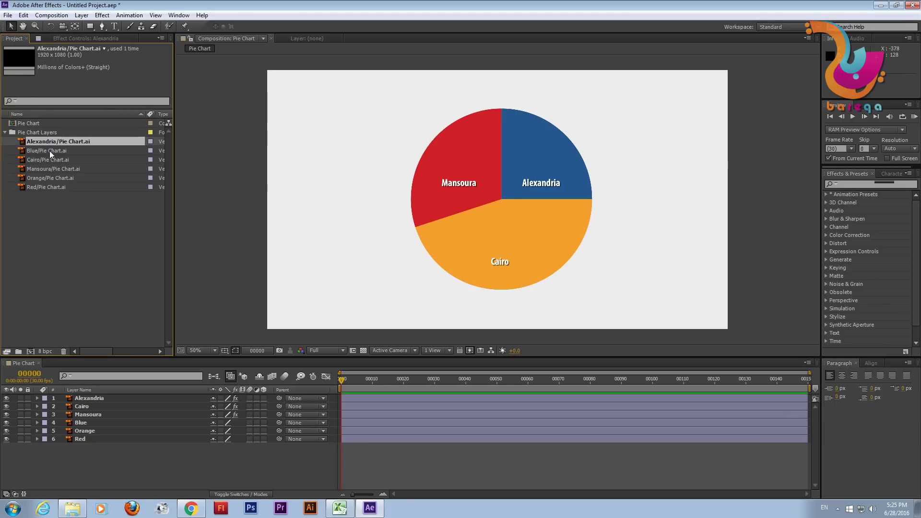
click(50, 151)
click(48, 145)
click(47, 169)
click(45, 187)
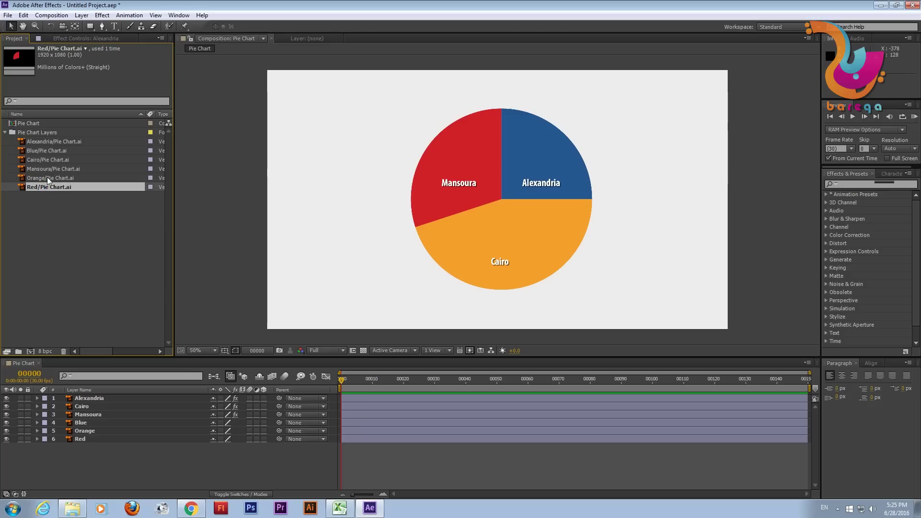
click(53, 144)
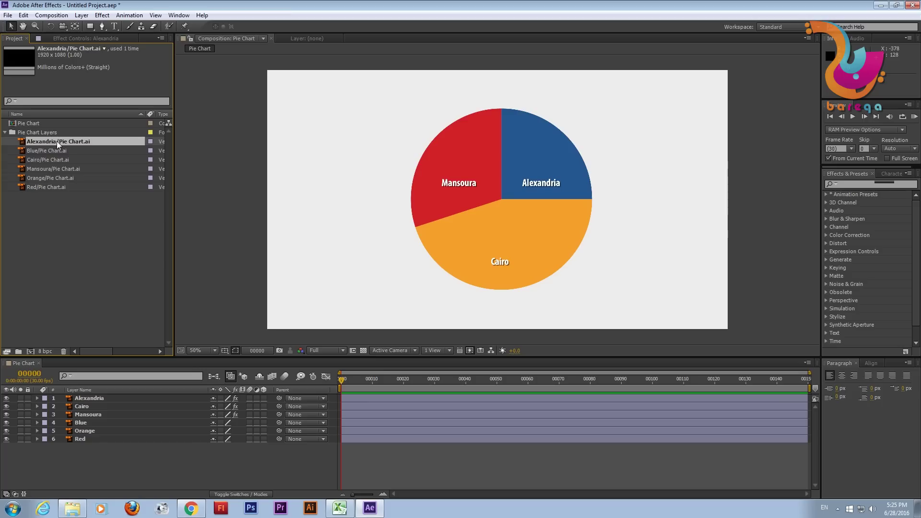
Reload the Alexandria/Pie Chart.ai footage, then zoom in and out to check the enlarged labels
right_click(56, 141)
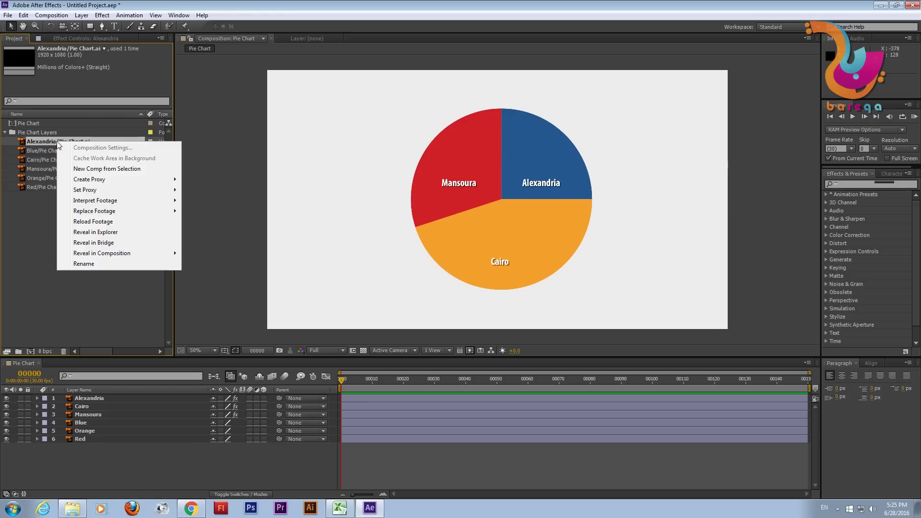
click(119, 223)
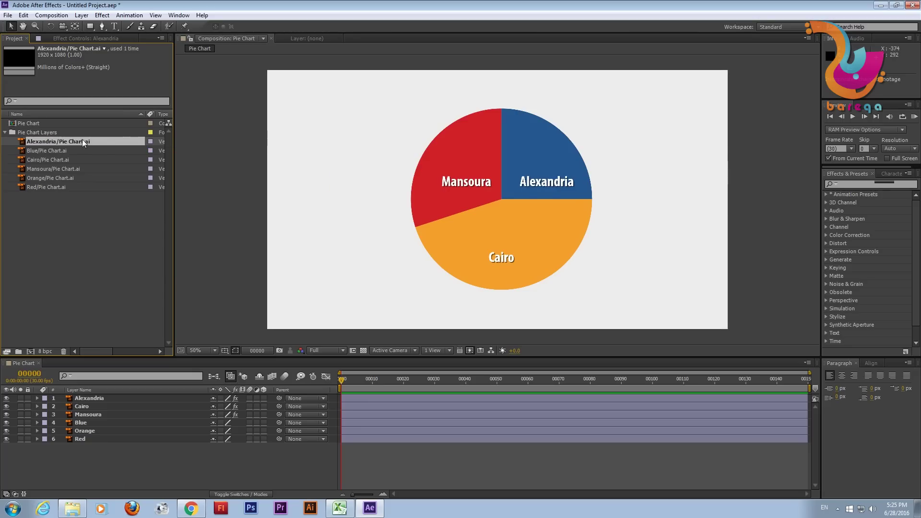
click(59, 159)
click(55, 167)
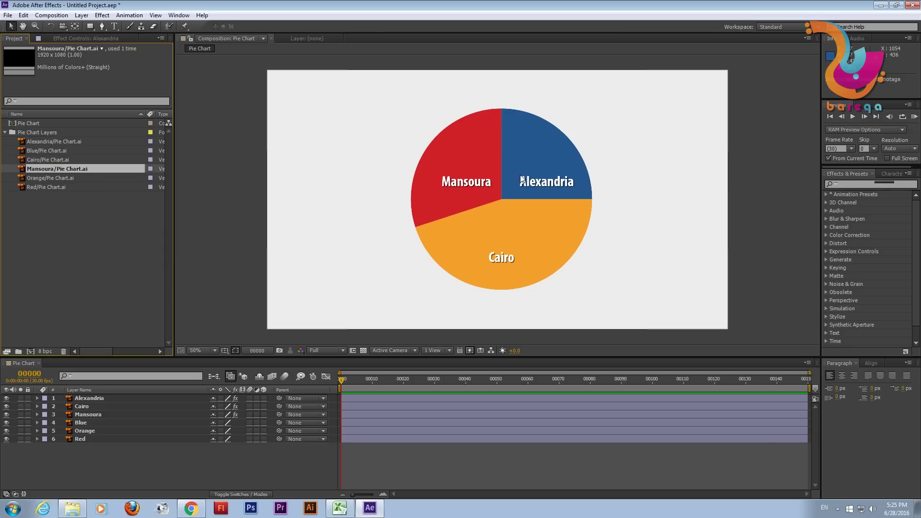
key(period)
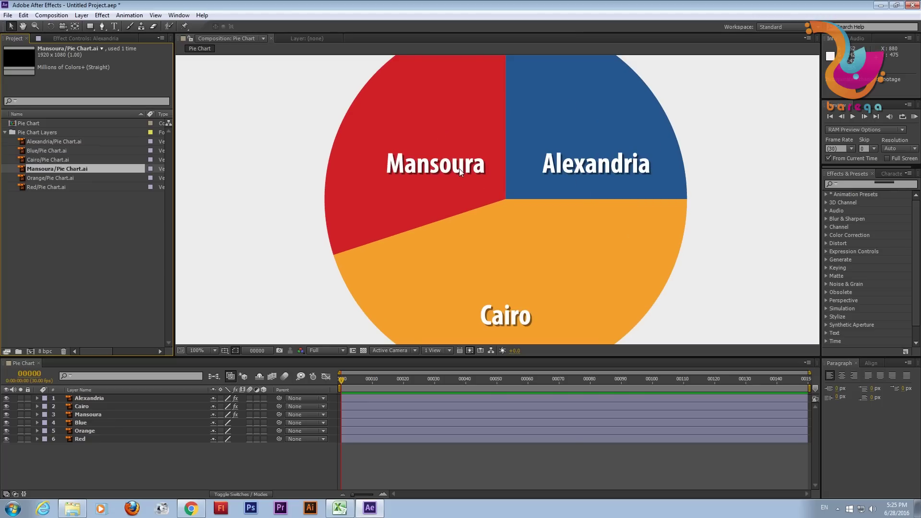
key(comma)
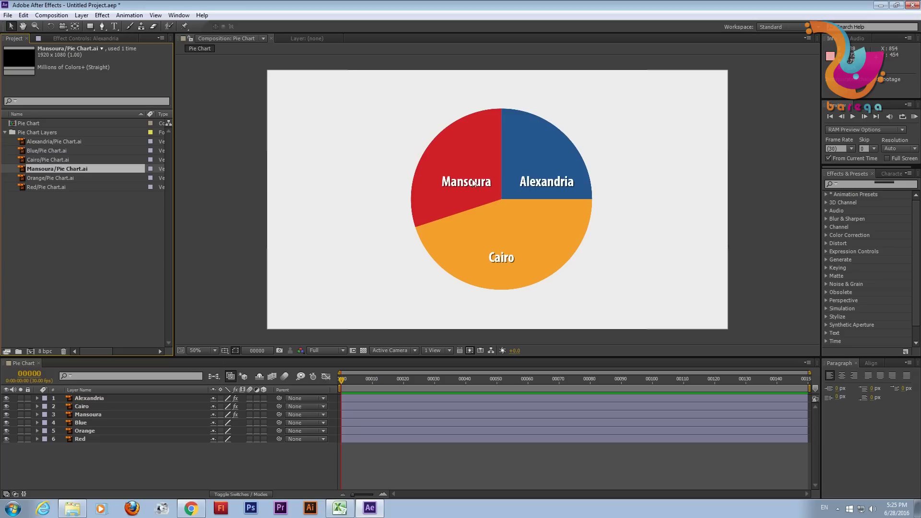
Nudge the Mansoura label left, and the Cairo and Alexandria labels down and right
click(94, 414)
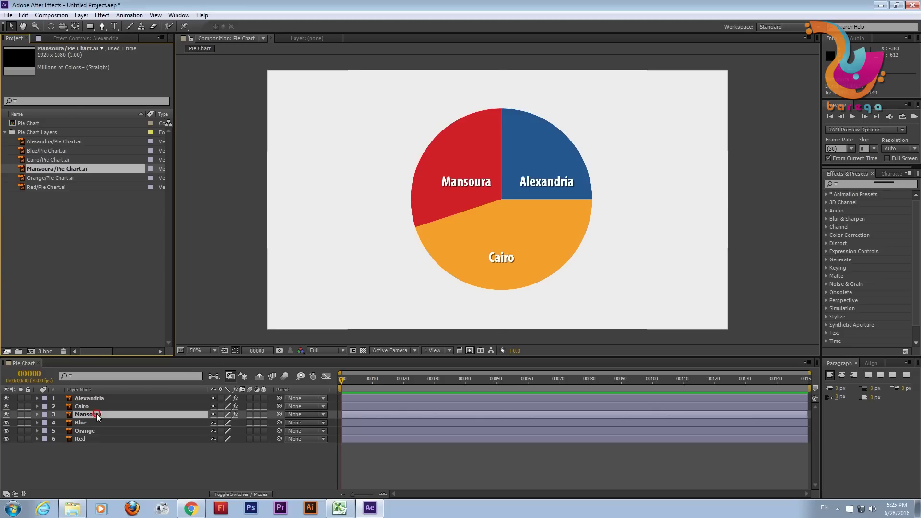
key(Return)
key(Left)
key(Left)
key(Left)
key(Left)
key(Left)
key(Left)
key(Left)
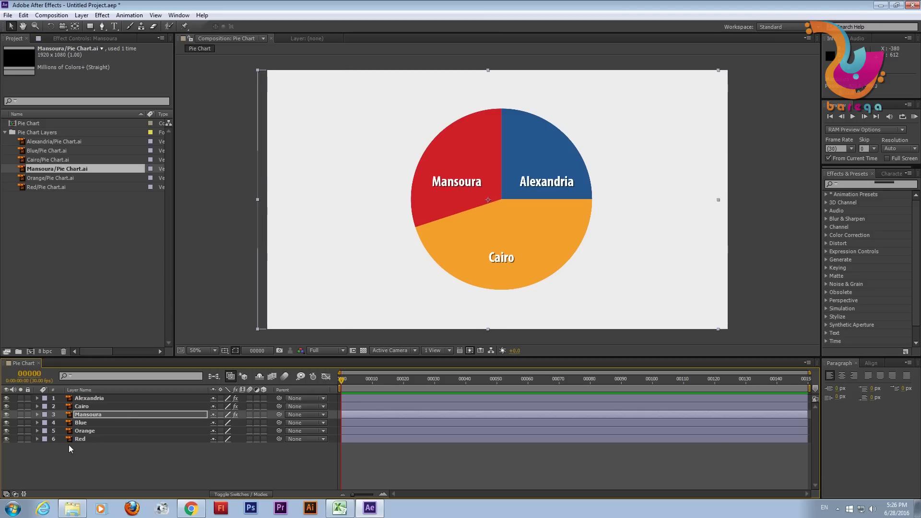
click(85, 406)
key(Down)
key(Down)
key(Down)
key(Down)
key(Down)
key(Down)
key(Down)
key(Down)
key(Down)
key(Right)
key(Right)
key(Right)
key(Right)
key(Right)
key(Right)
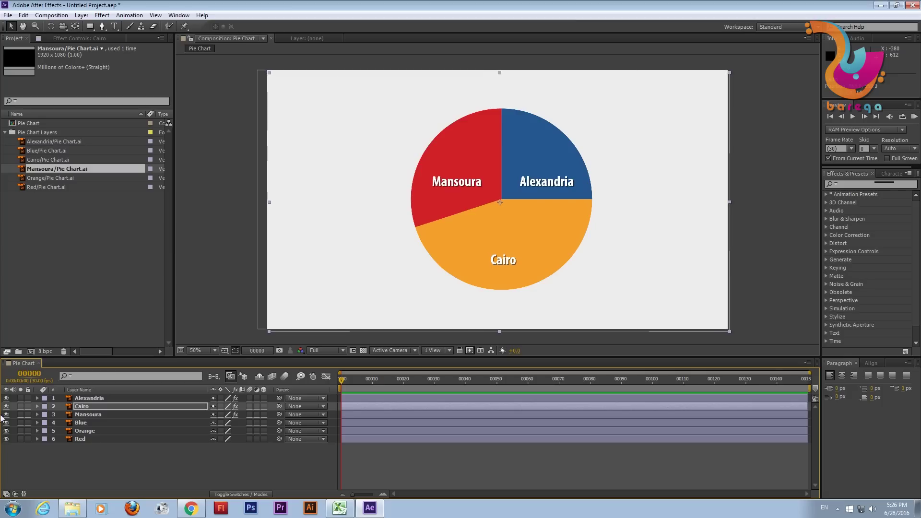
click(103, 398)
key(Right)
key(Right)
key(Right)
key(Down)
key(Down)
key(Down)
key(Down)
key(Right)
key(Right)
key(Right)
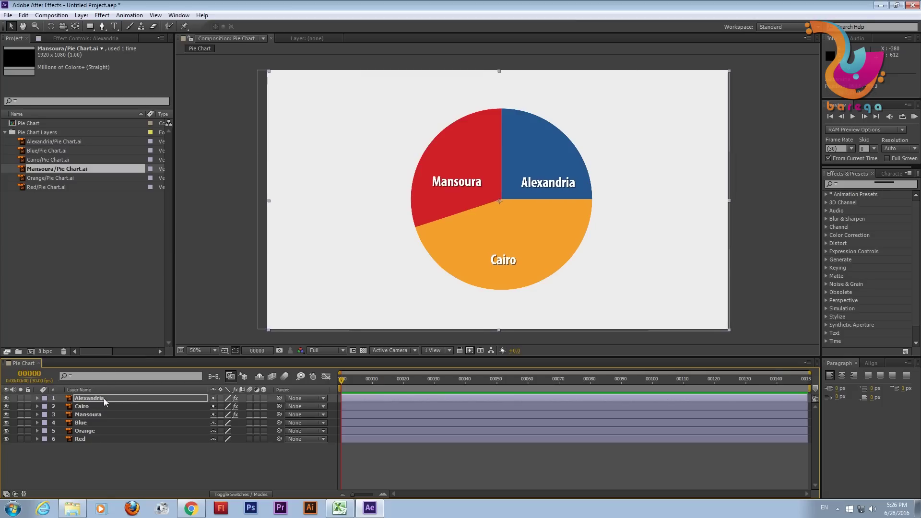
click(399, 342)
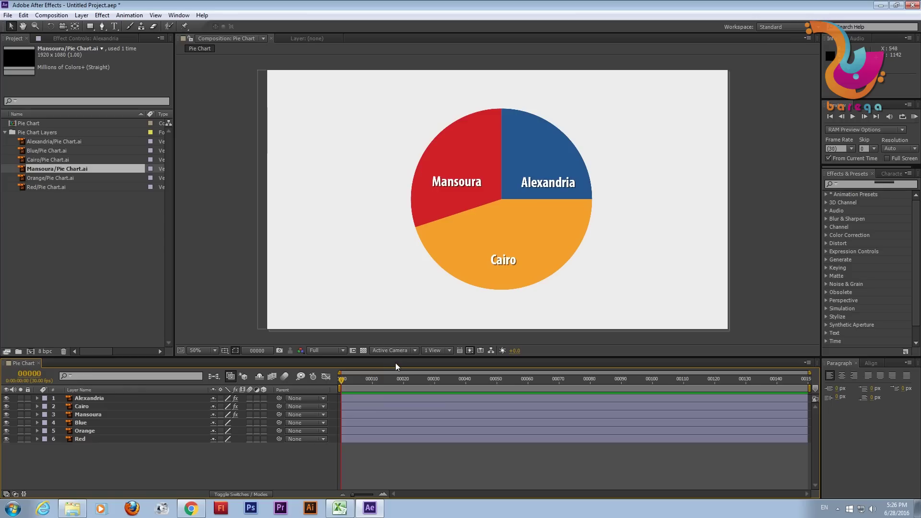
Select the Red, Orange and Blue slice layers in turn to review them
click(82, 439)
click(84, 431)
click(82, 422)
click(80, 439)
click(84, 431)
click(85, 423)
click(84, 436)
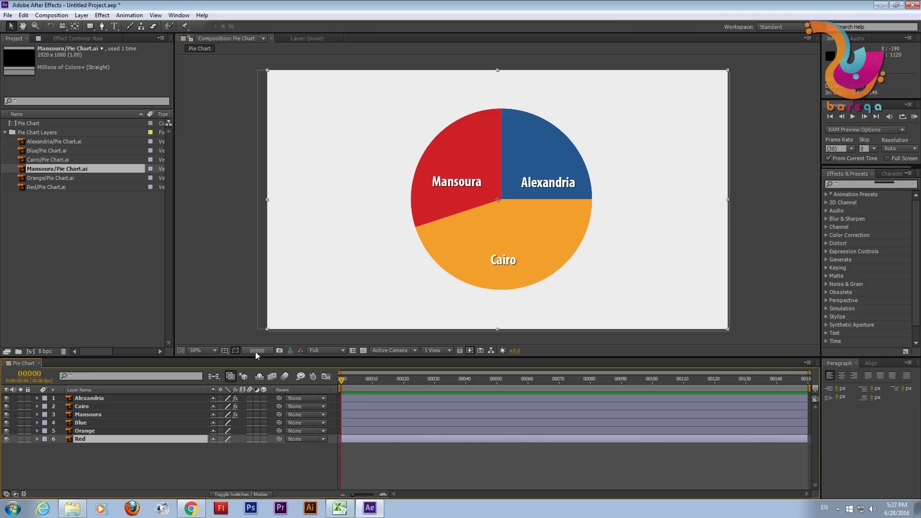
ctrl+click(256, 350)
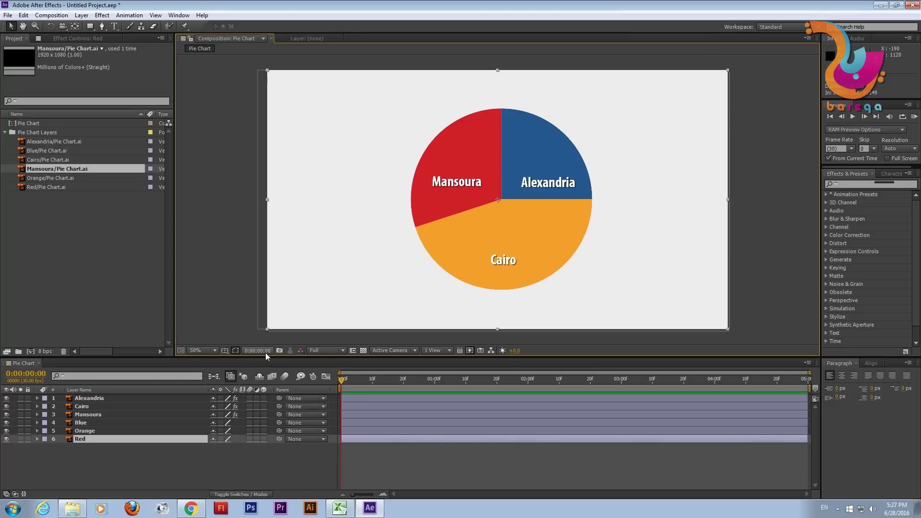
ctrl+click(257, 351)
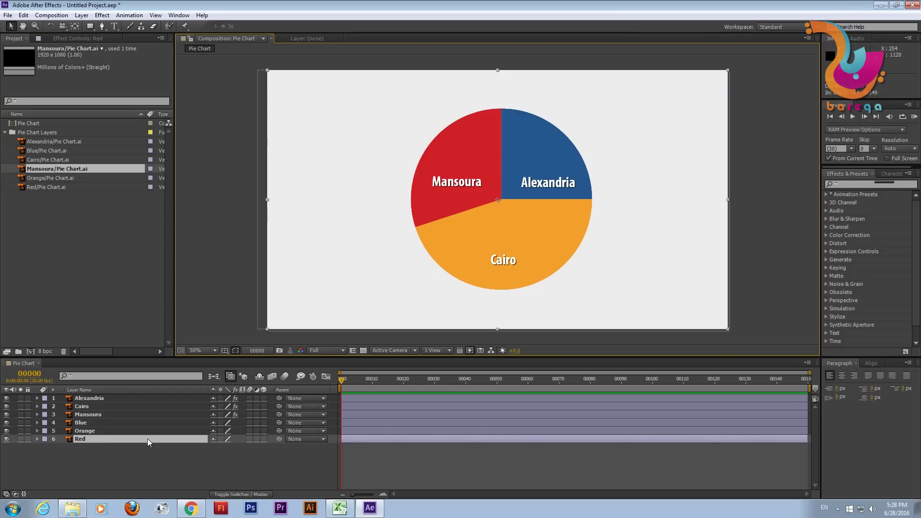
Select the Blue layer and solo it so only the blue quarter slice shows
click(86, 422)
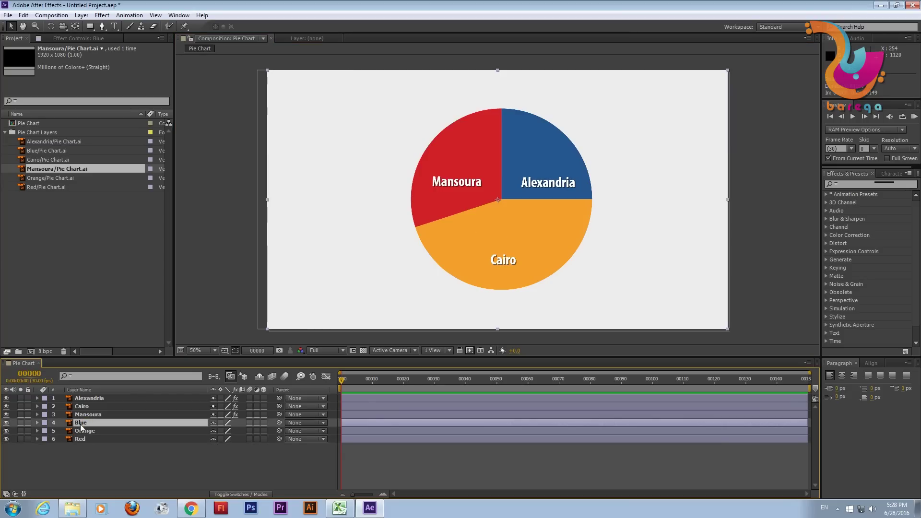
click(20, 423)
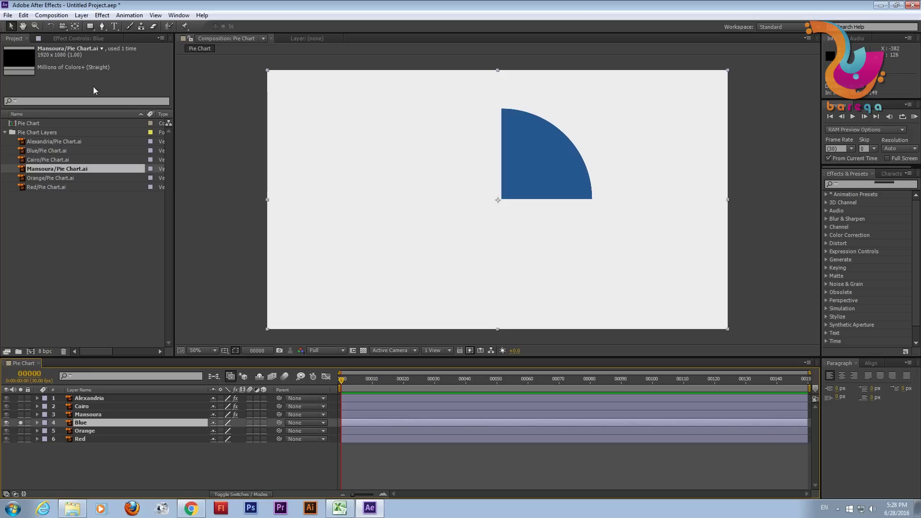
Apply Effect > Transition > Radial Wipe to the Blue layer
click(103, 16)
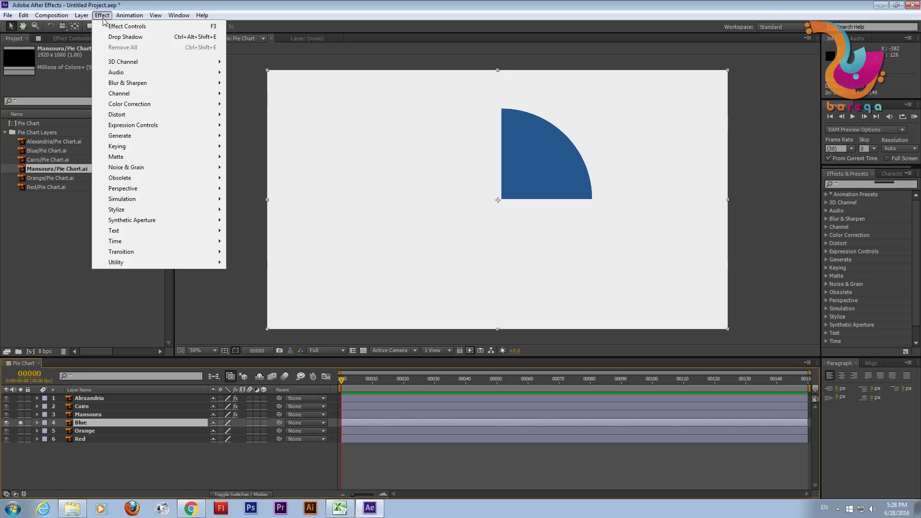
mouse_move(181, 254)
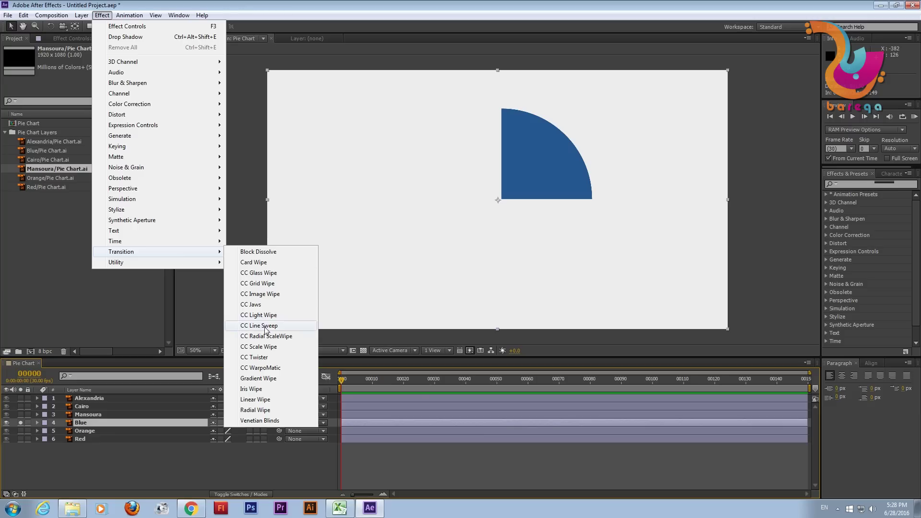
click(275, 411)
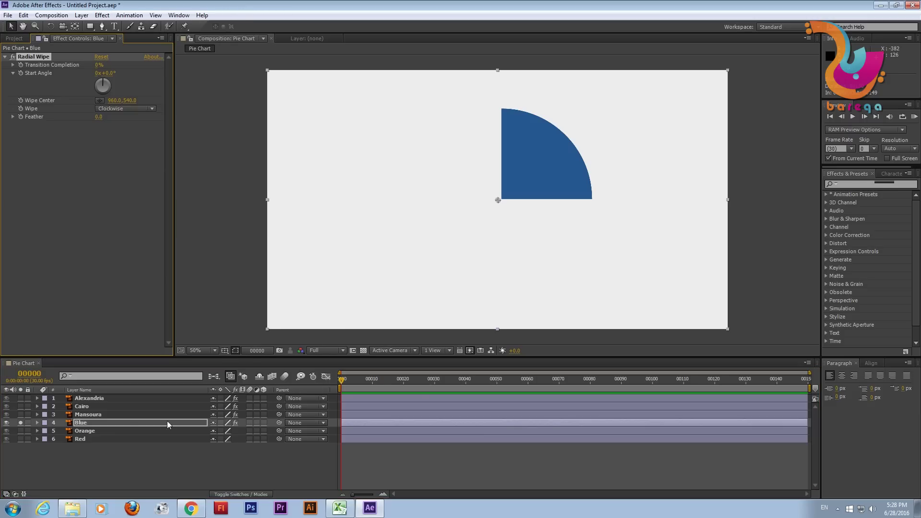
Bring up the Radial Wipe settings in Effect Controls: 0% completion, clockwise, centre 960,540
click(103, 422)
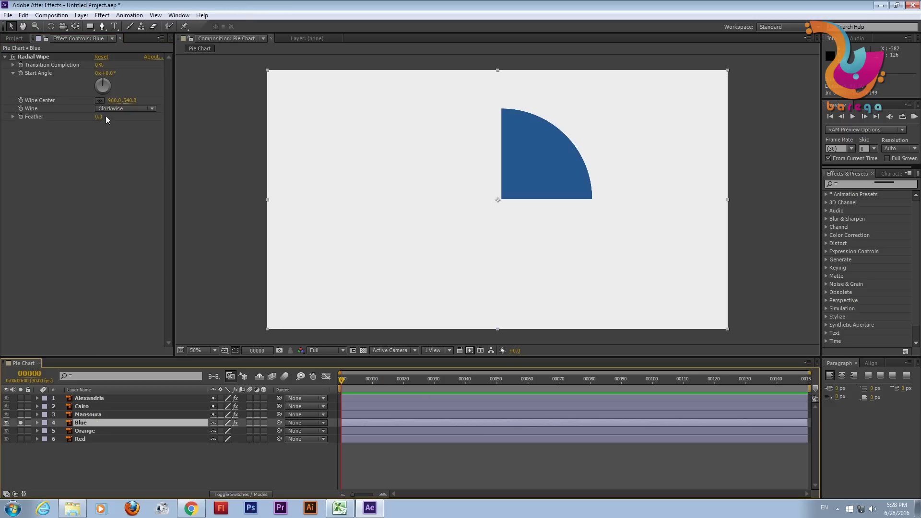
click(37, 56)
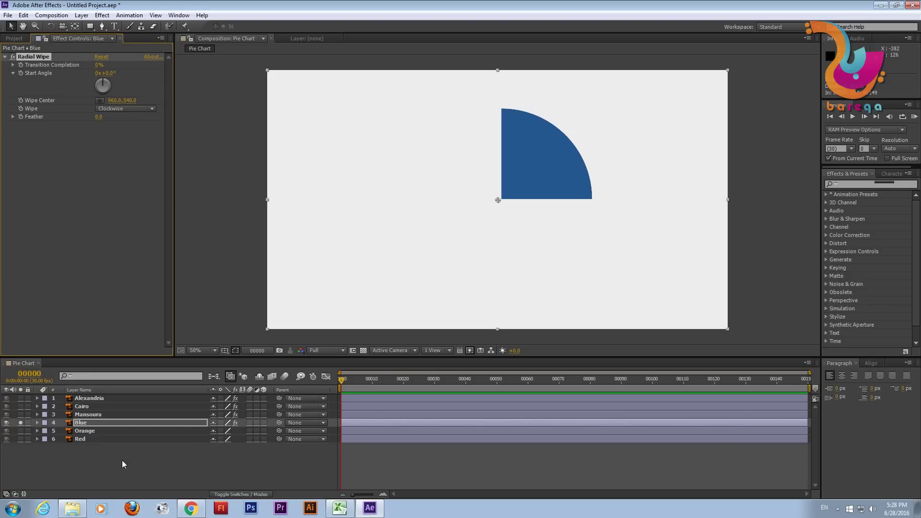
click(15, 38)
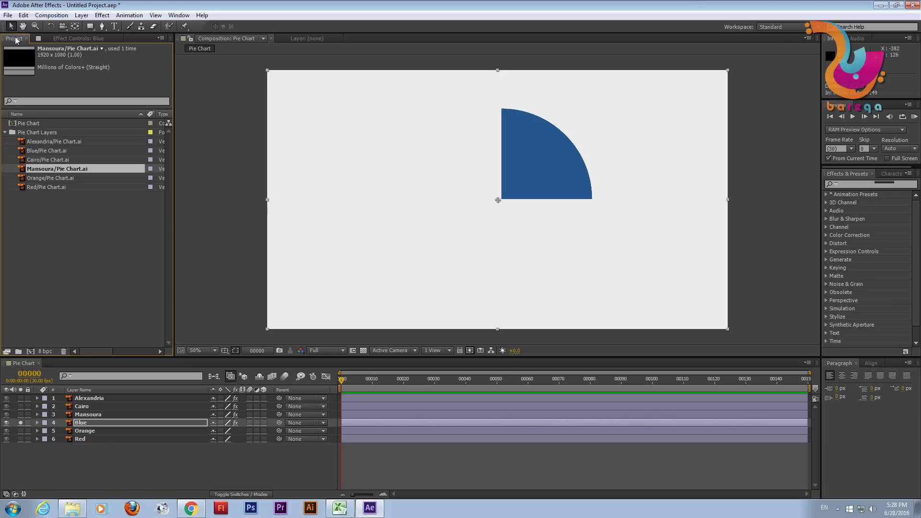
click(91, 422)
click(64, 39)
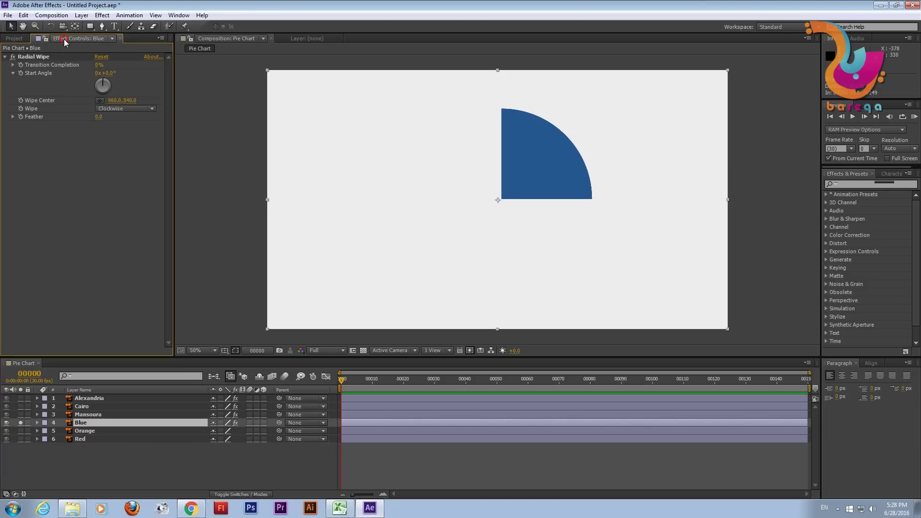
click(45, 57)
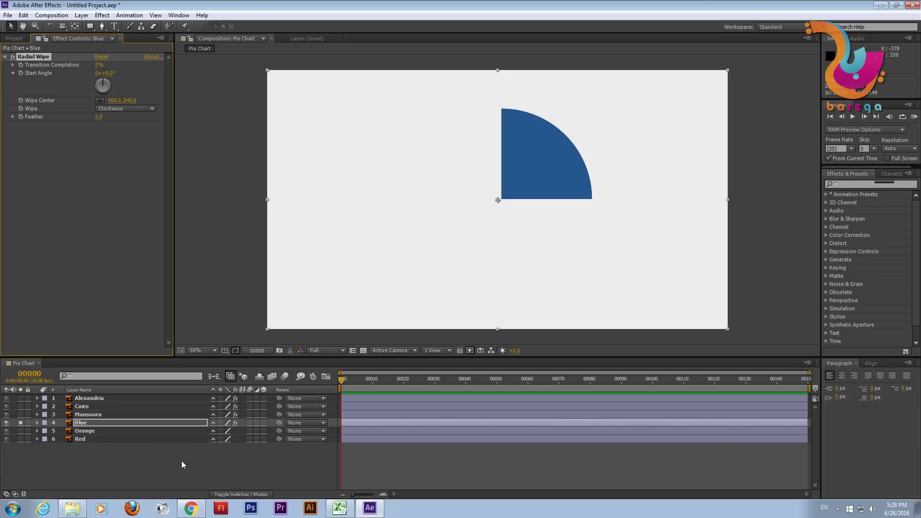
click(126, 424)
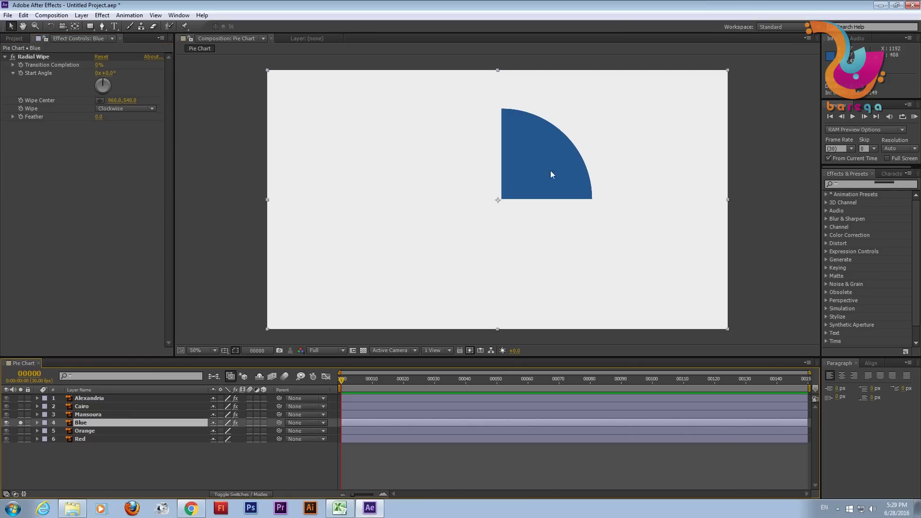
mouse_move(99, 65)
mouse_down()
mouse_move(83, 68)
mouse_move(91, 68)
mouse_up()
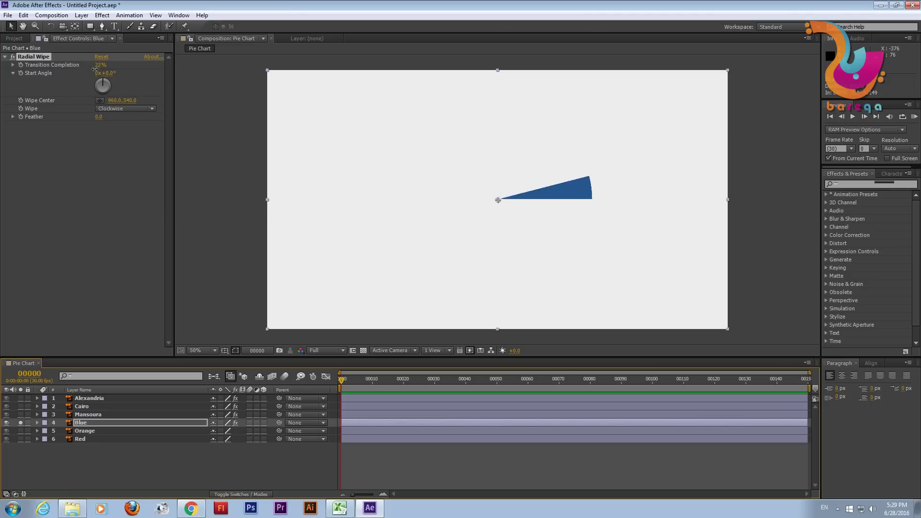
click(347, 183)
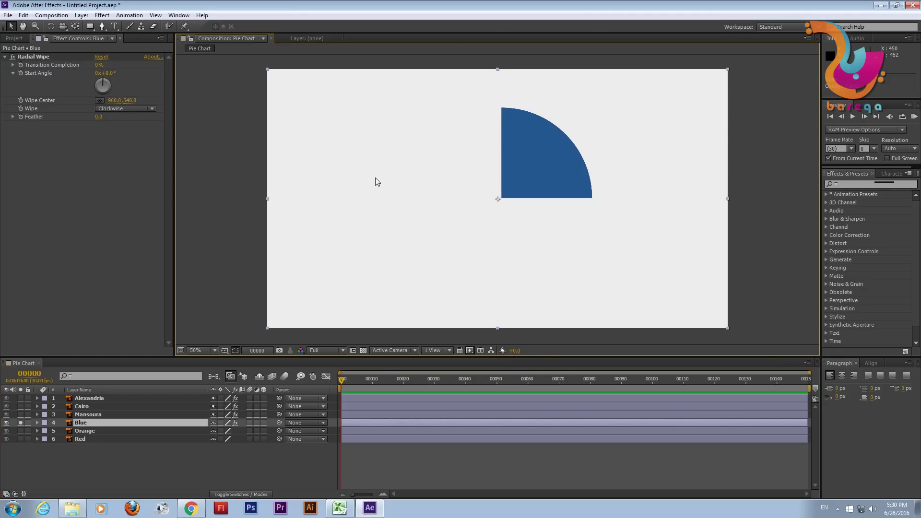
key(comma)
key(comma)
key(period)
key(period)
key(period)
key(comma)
key(comma)
key(period)
drag(98, 67, 98, 69)
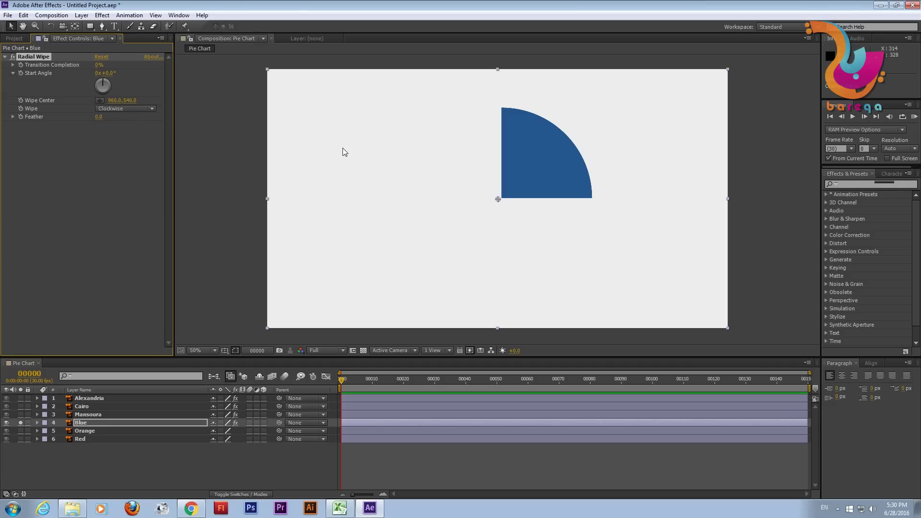
drag(98, 68, 107, 67)
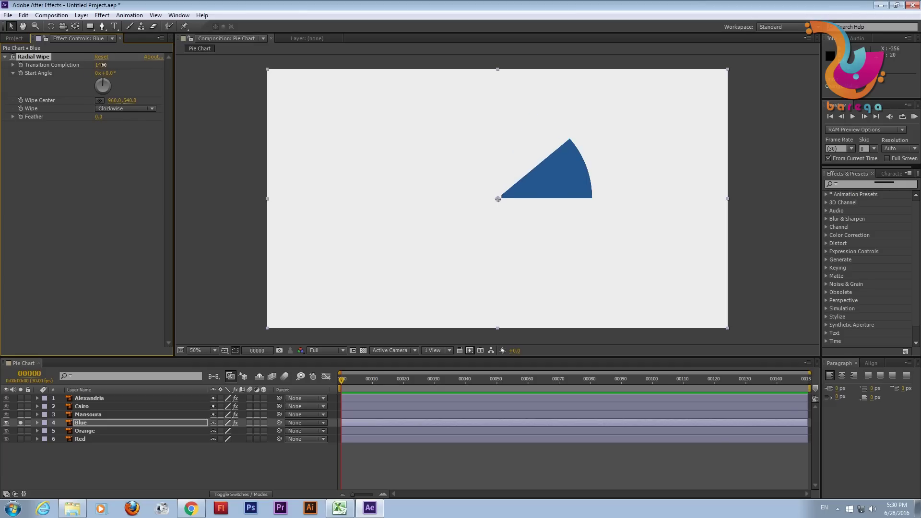
key(period)
key(period)
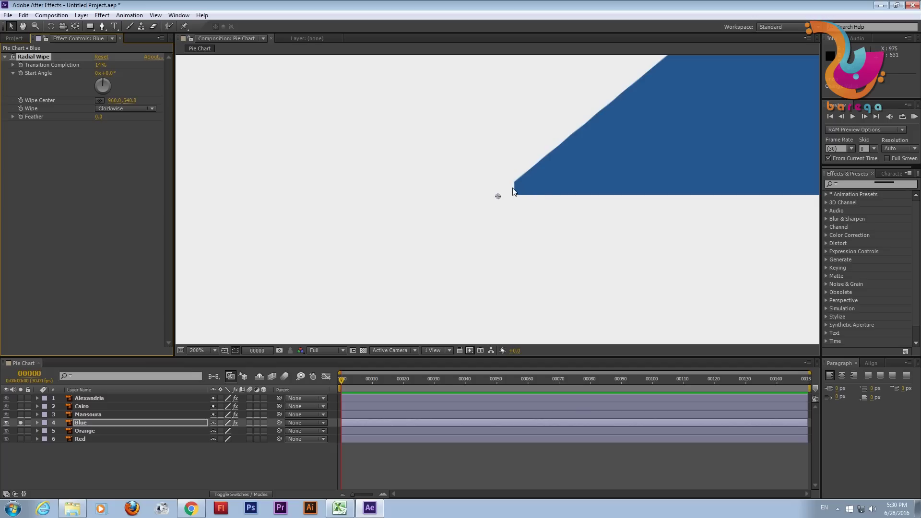
key(comma)
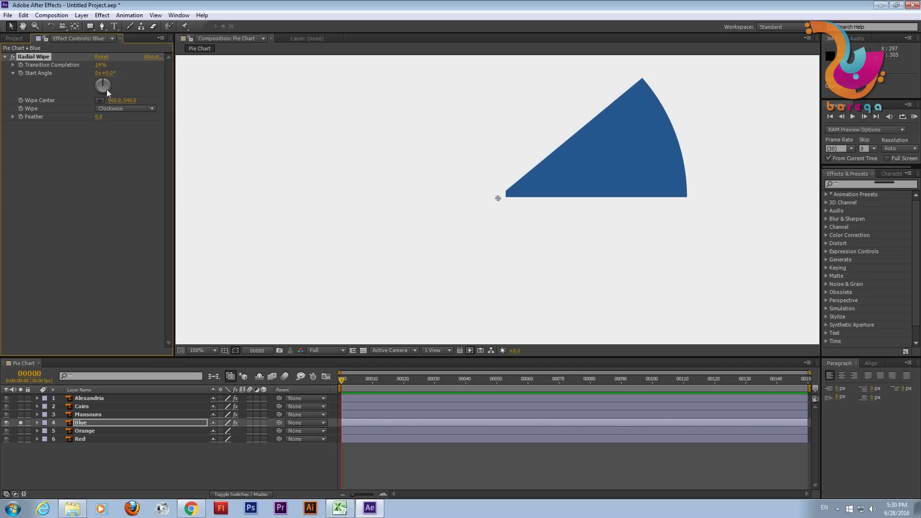
drag(99, 71, 84, 66)
Pick the Radial Wipe centre at the blue slice's corner and test the wipe
click(100, 100)
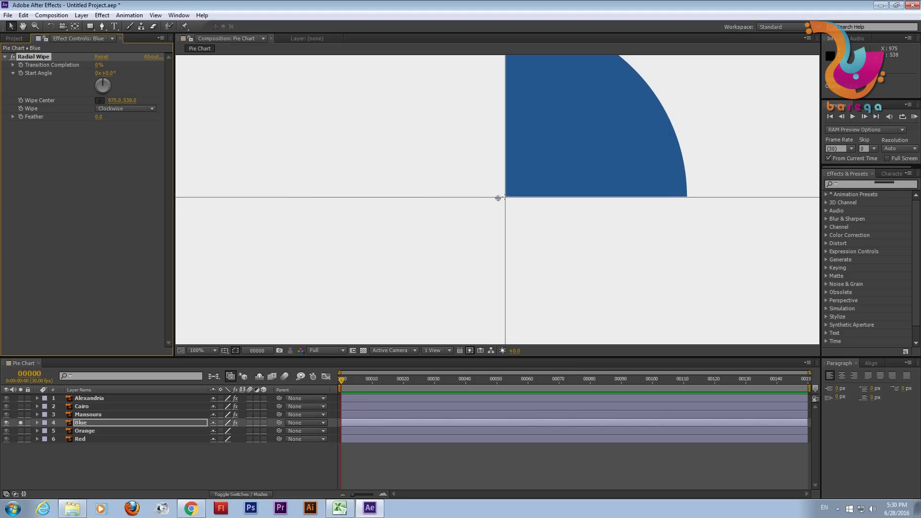
click(506, 197)
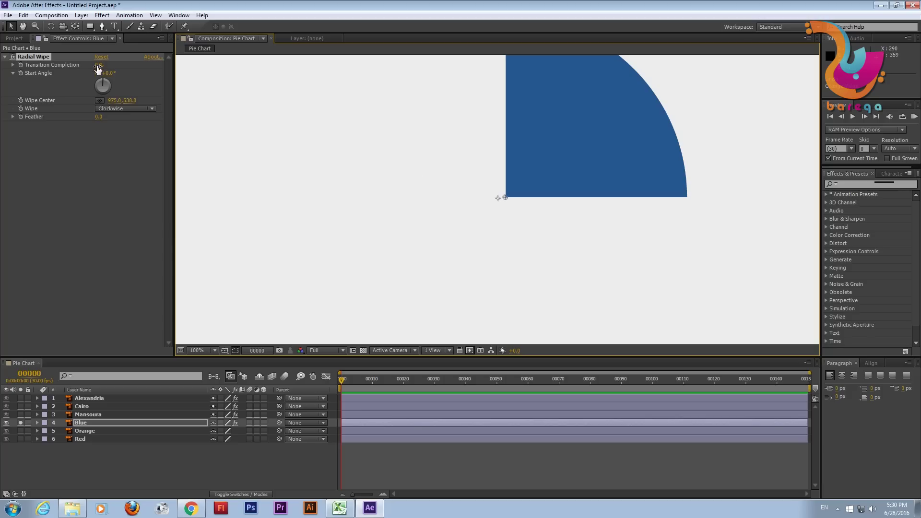
drag(98, 70, 433, 191)
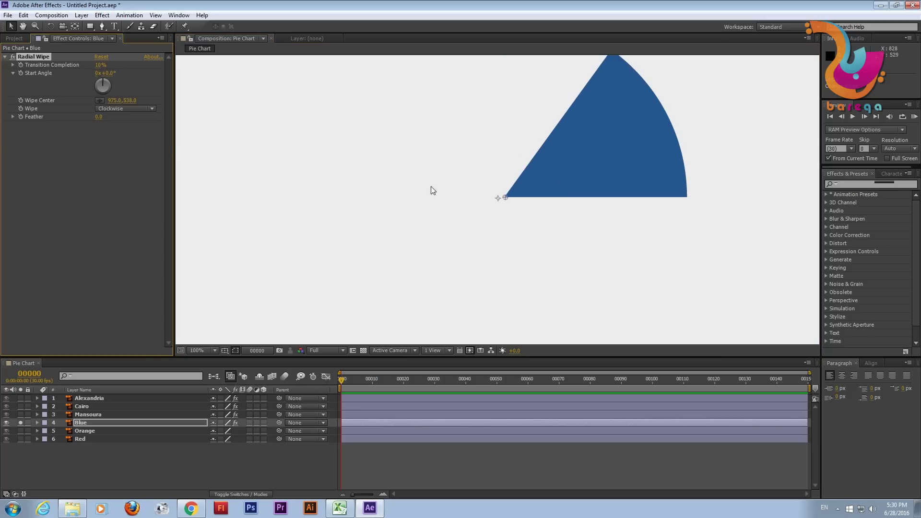
click(542, 450)
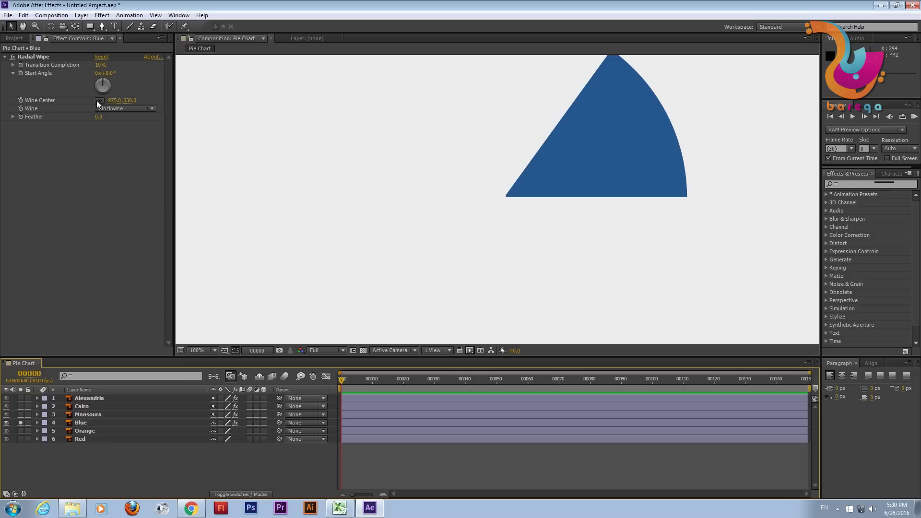
drag(118, 104, 109, 106)
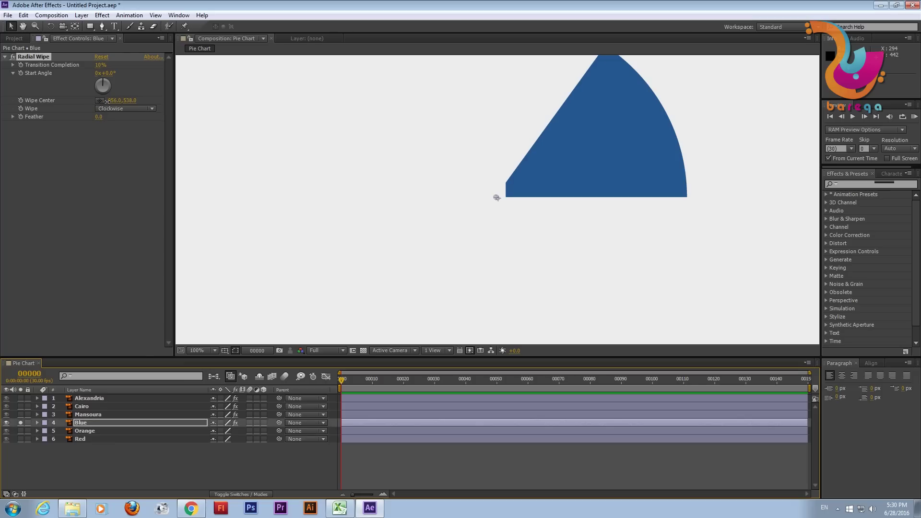
key(ctrl+z)
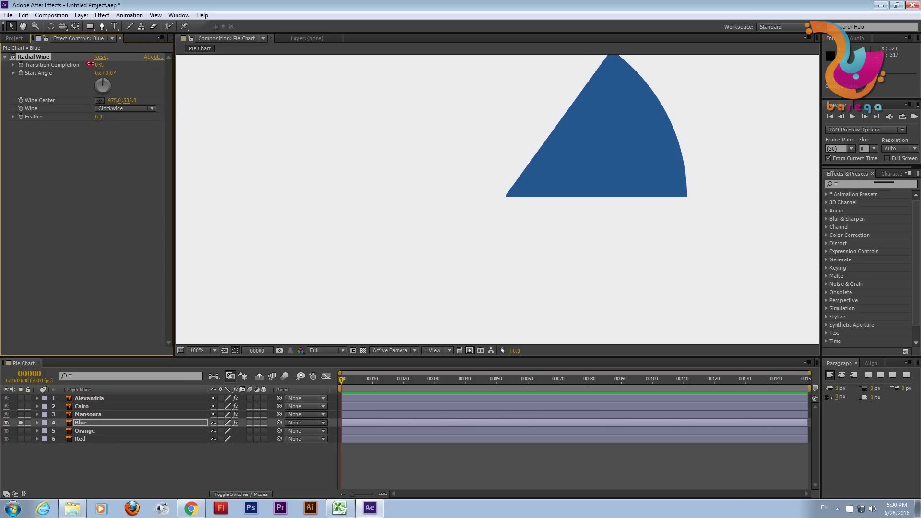
key(ctrl+z)
Zoom in and place the wipe centre exactly on the slice's corner, testing at 10%
key(period)
key(period)
key(period)
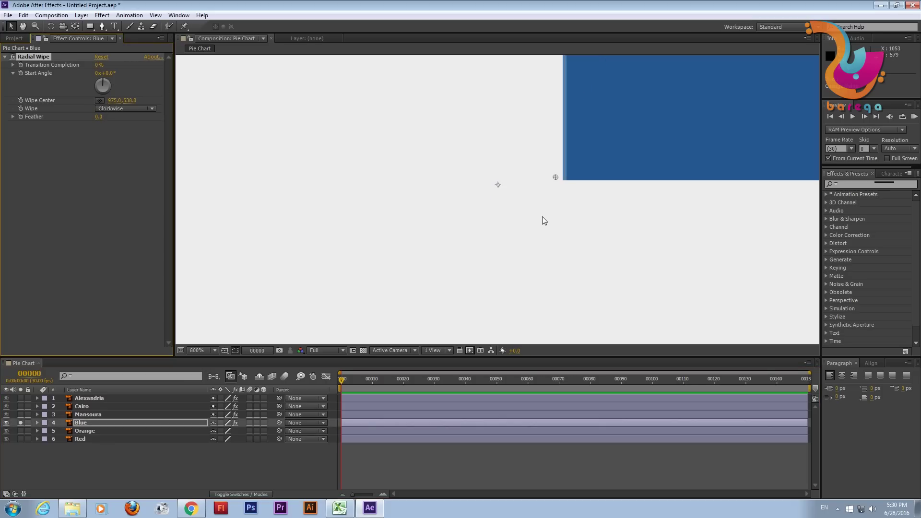
key(period)
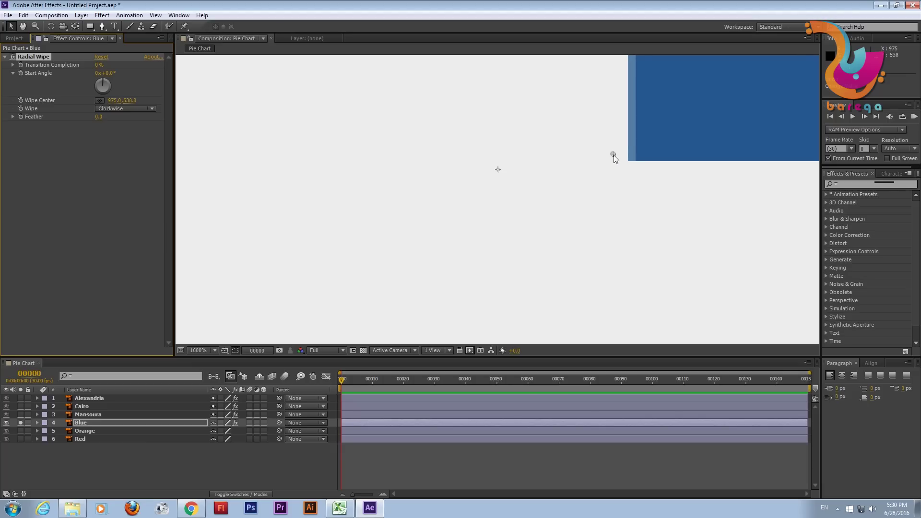
click(100, 102)
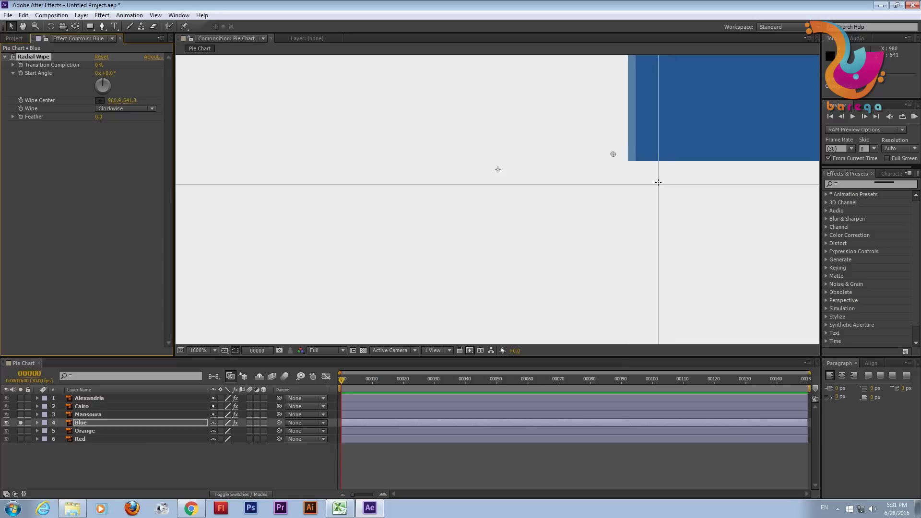
click(631, 162)
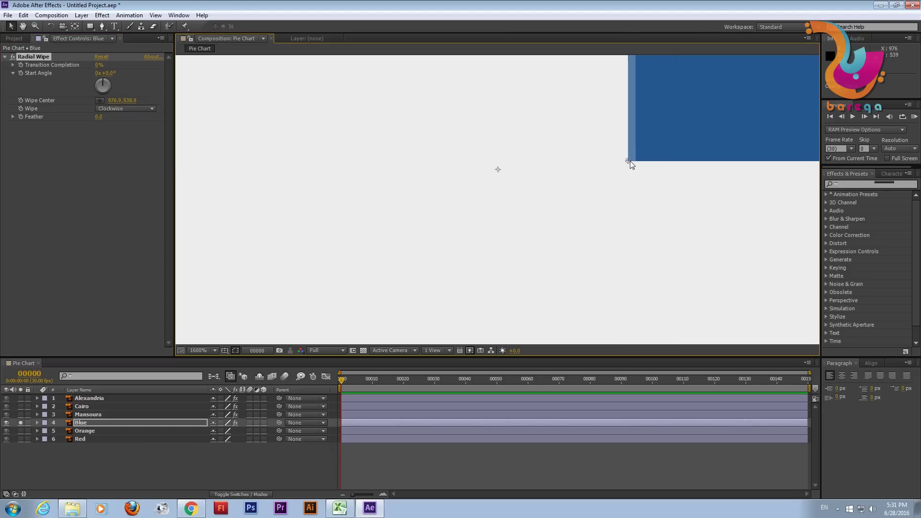
scroll(550, 216, down, 1)
scroll(550, 216, down, 2)
scroll(550, 215, down, 3)
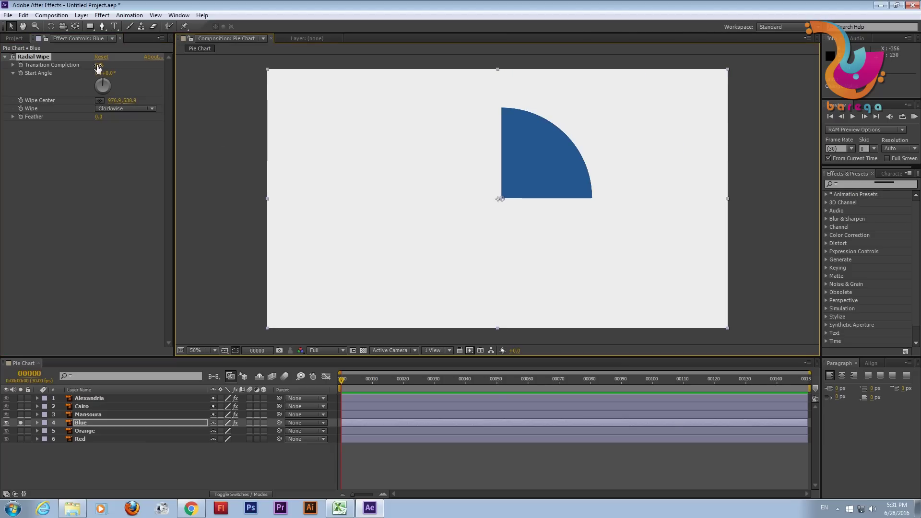
drag(98, 64, 104, 67)
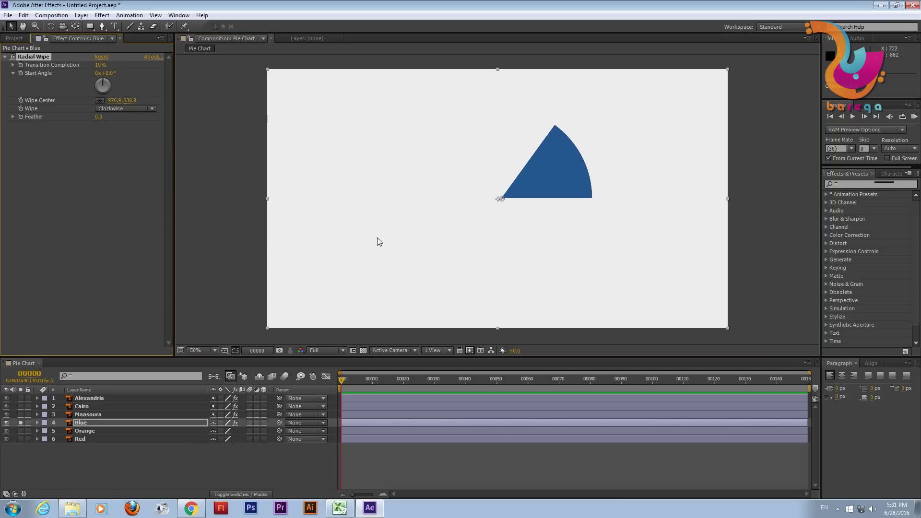
Return the blue wipe completion to 0% and zoom the composition back out to 50%
click(500, 448)
click(545, 190)
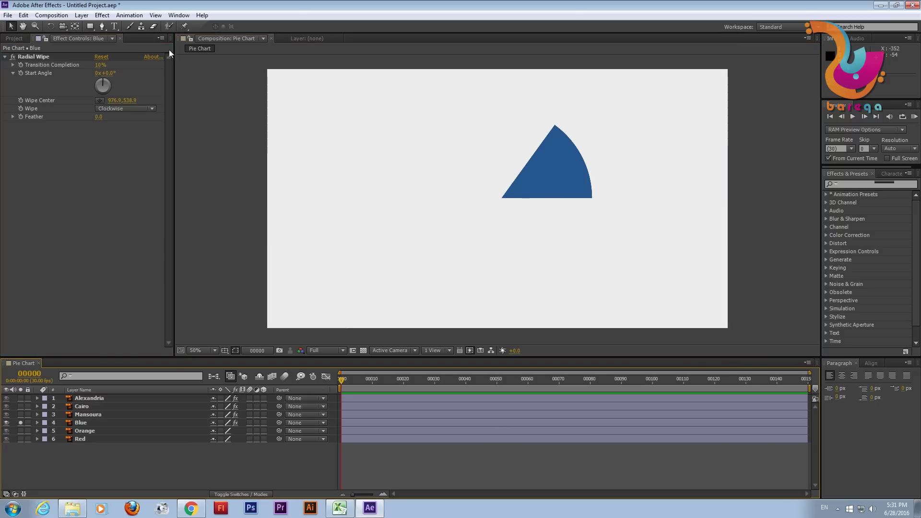
drag(98, 64, 99, 65)
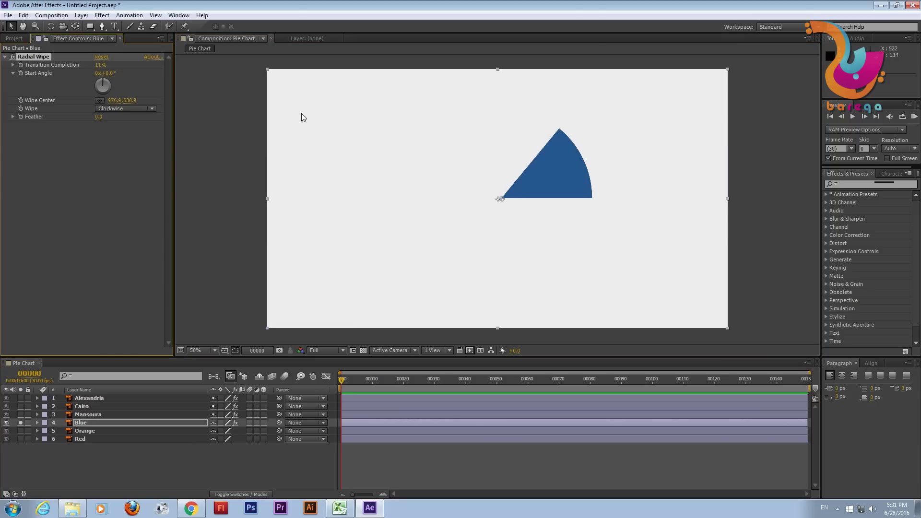
key(period)
key(period)
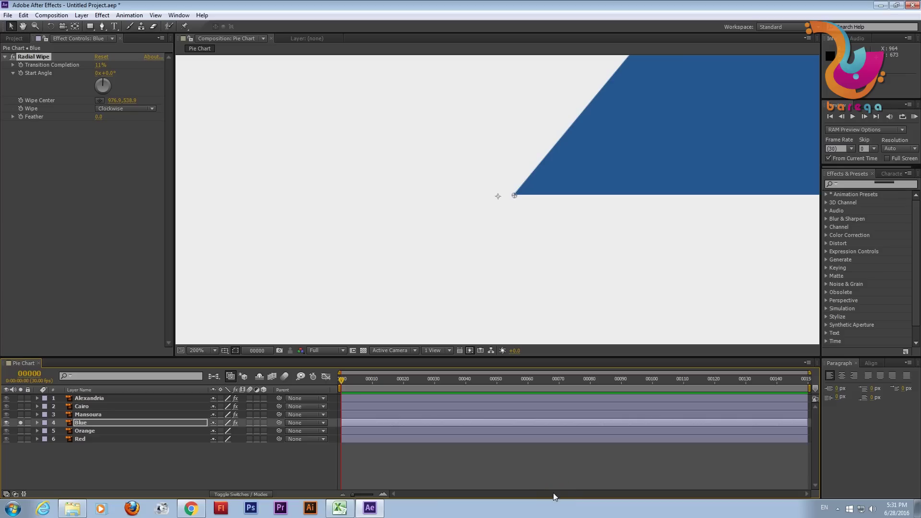
click(252, 260)
drag(101, 67, 91, 68)
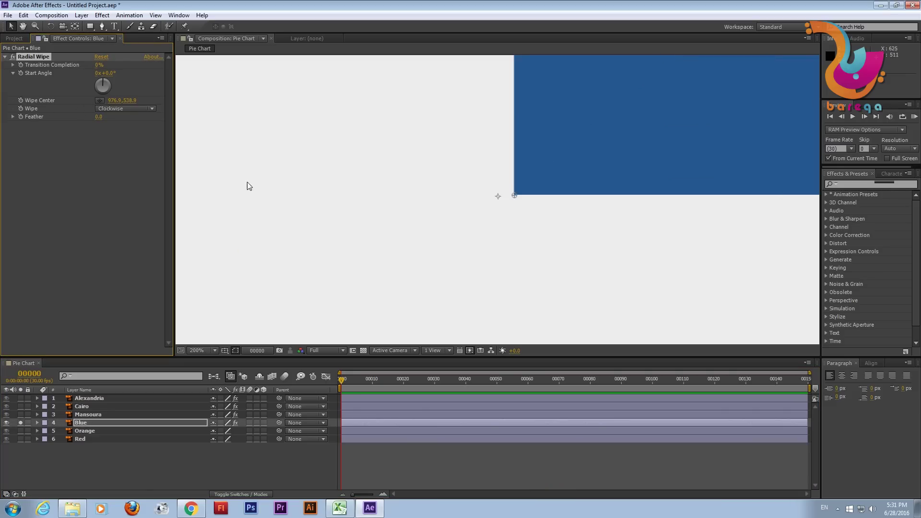
key(comma)
key(comma)
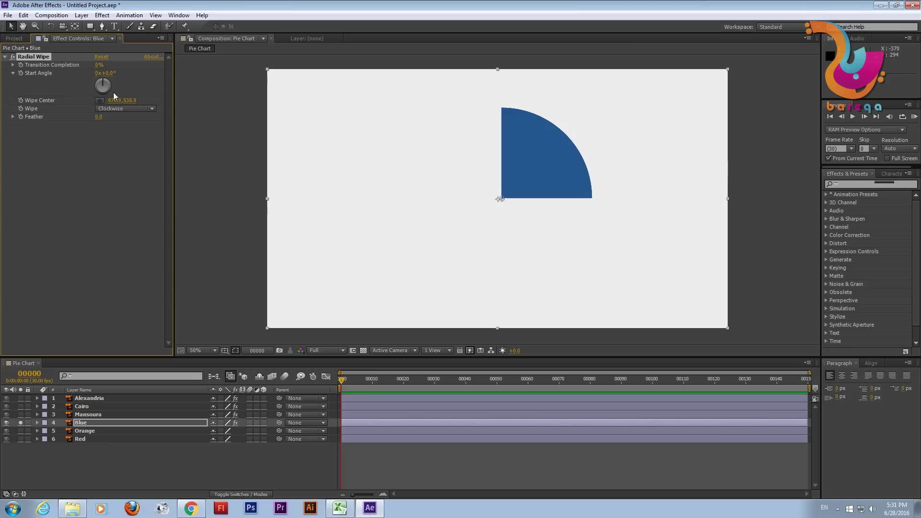
Test the blue slice's wipe completion, then set the Wipe direction to Counterclockwise
mouse_move(97, 67)
mouse_down()
mouse_move(110, 66)
mouse_move(84, 69)
mouse_up()
drag(84, 69, 104, 72)
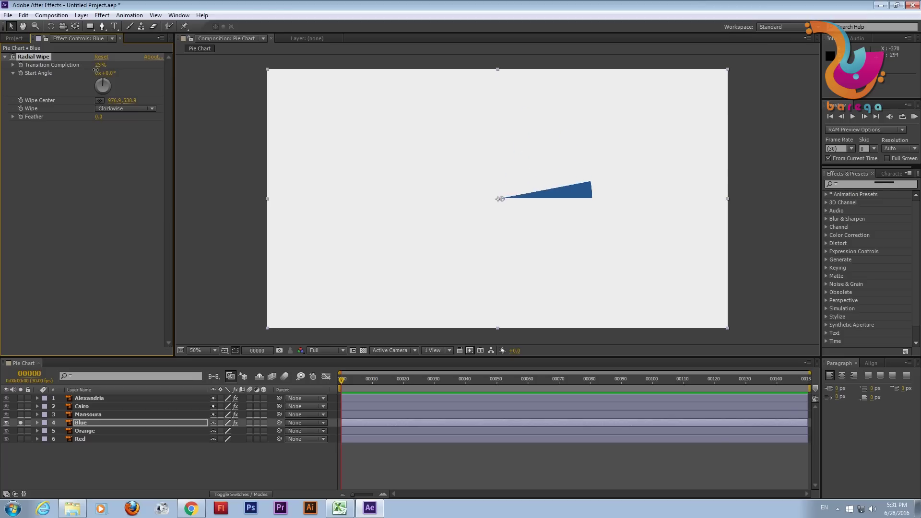
drag(103, 72, 59, 79)
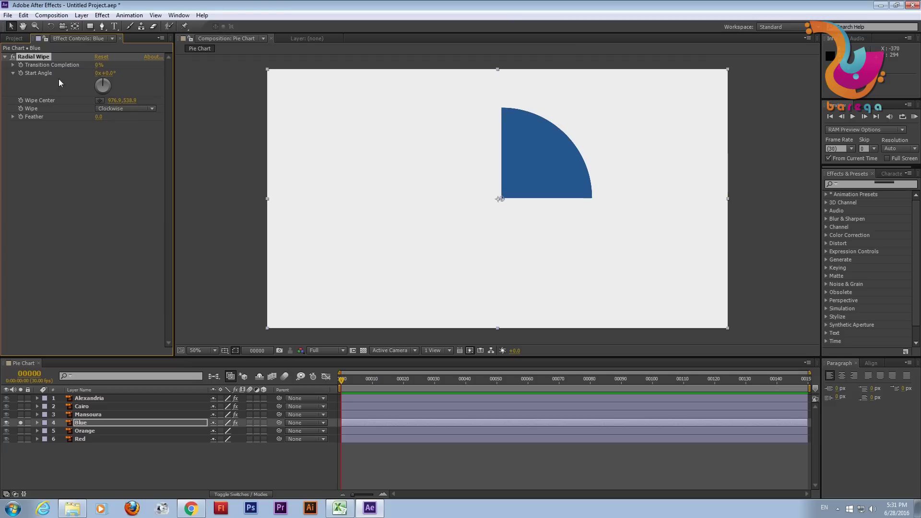
click(128, 109)
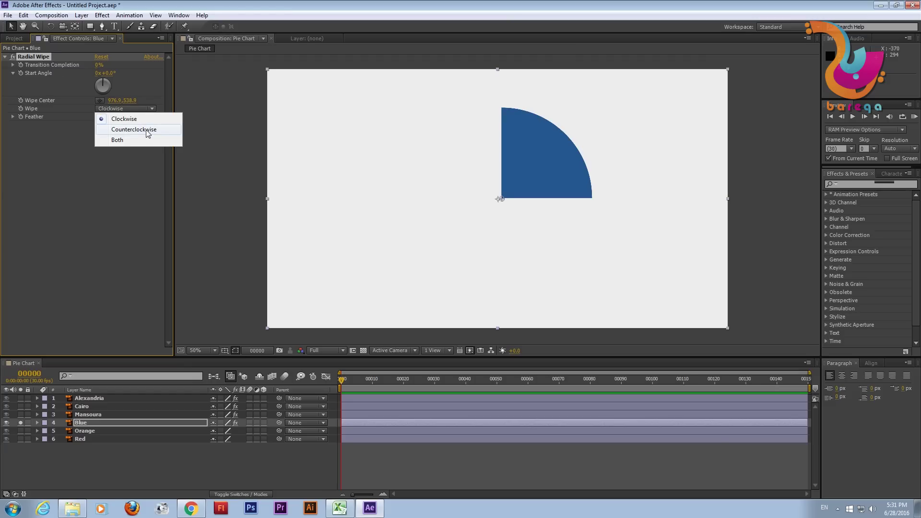
click(146, 130)
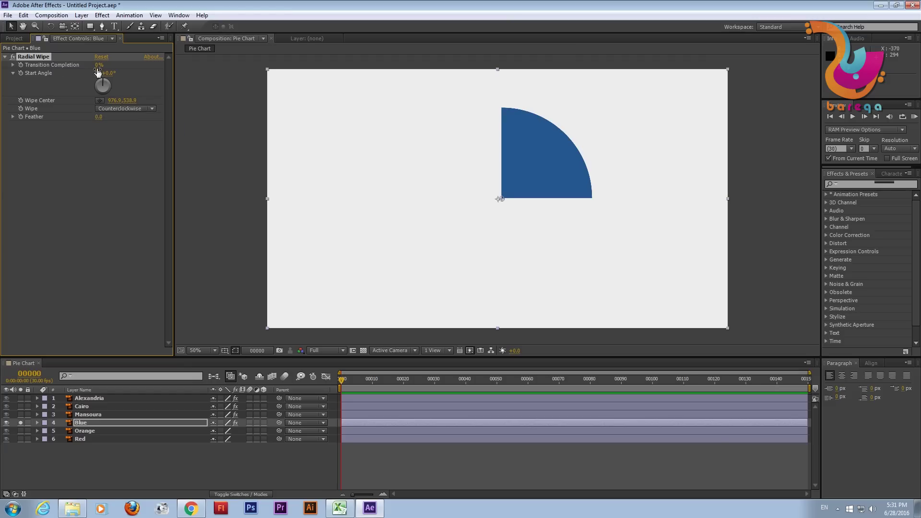
Scrub the blue slice's Transition Completion through 47% and 0%, ending at 100%
mouse_move(100, 65)
mouse_down()
mouse_move(177, 89)
mouse_move(165, 92)
mouse_up()
drag(165, 92, 132, 86)
drag(99, 66, 158, 71)
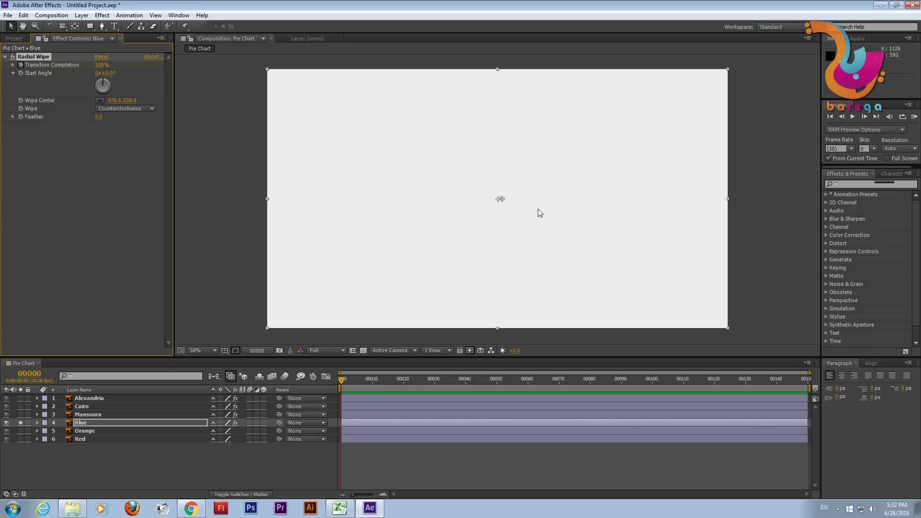
Twirl open Blue > Effects > Radial Wipe and keyframe Transition Completion at 100% on frame 0
click(38, 423)
click(46, 431)
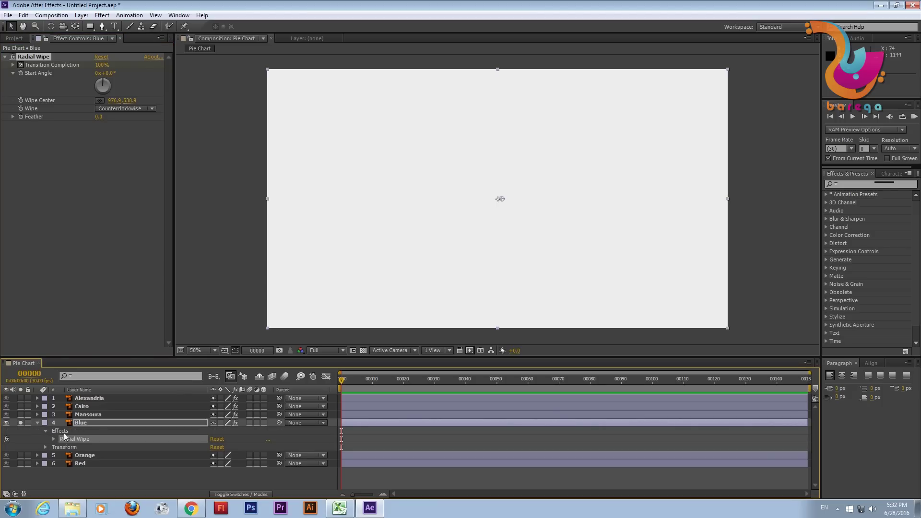
click(53, 439)
click(71, 446)
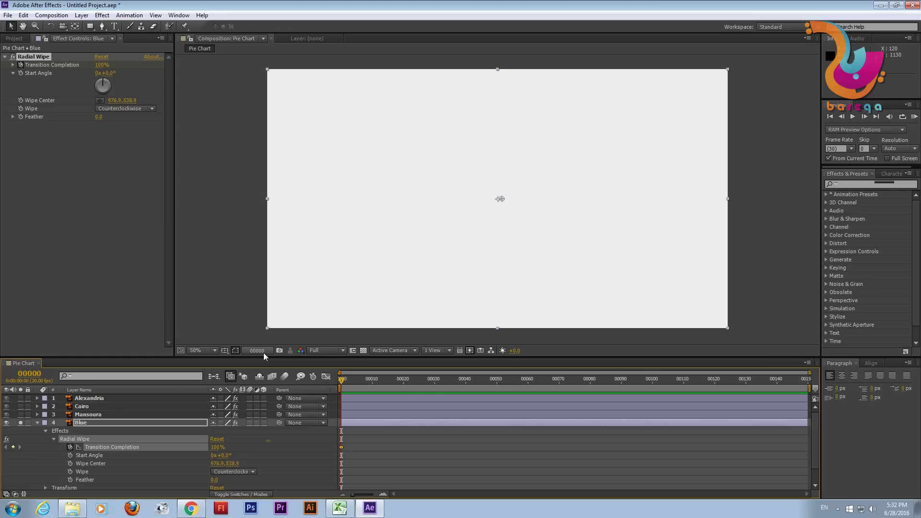
At frame 25, keyframe a lower Transition Completion to reveal the blue slice
click(864, 117)
click(865, 117)
click(864, 117)
click(865, 118)
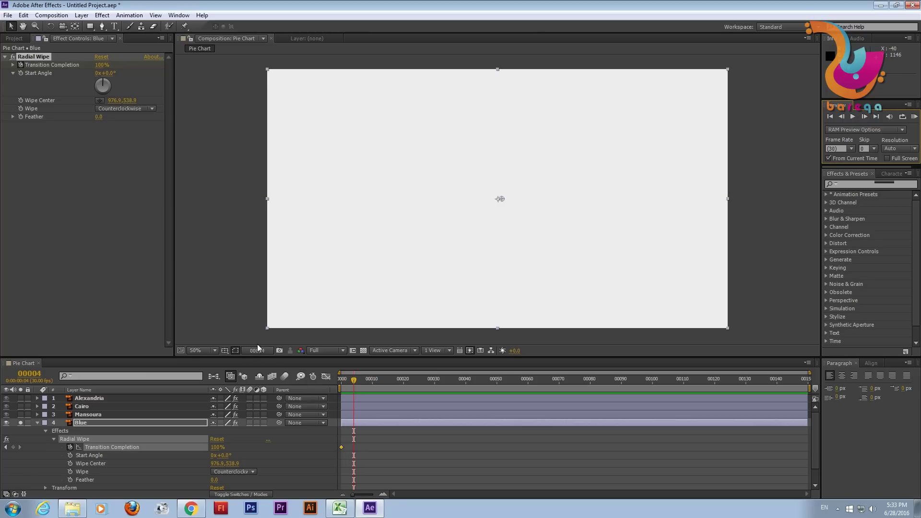
click(864, 119)
click(864, 119)
click(864, 119)
click(842, 117)
click(843, 117)
mouse_move(101, 70)
mouse_down()
mouse_move(59, 72)
mouse_move(88, 71)
mouse_up()
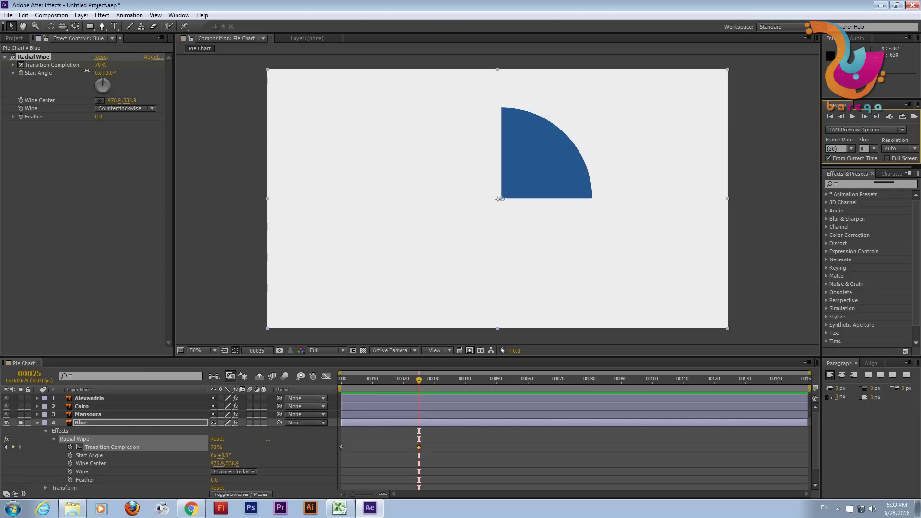
click(104, 73)
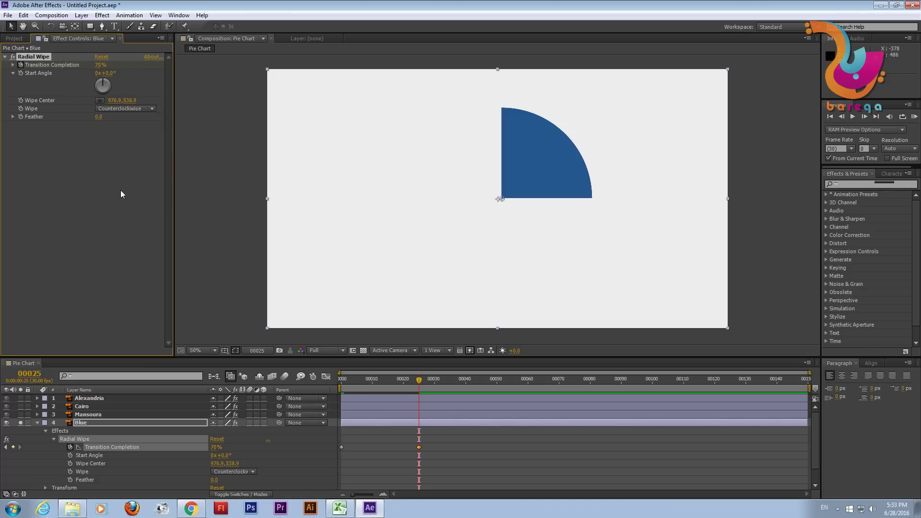
Scrub the timeline to preview the blue wipe, then collapse the Blue layer
drag(342, 379, 419, 378)
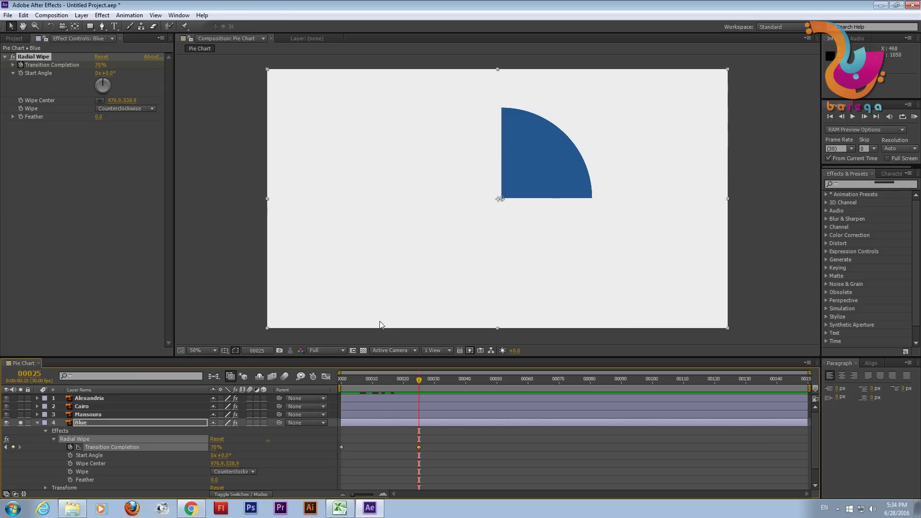
drag(422, 379, 342, 380)
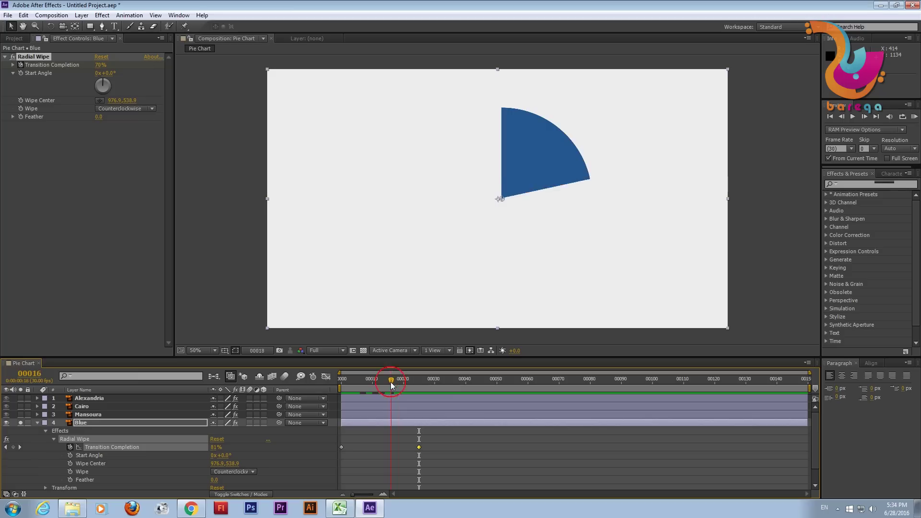
click(38, 422)
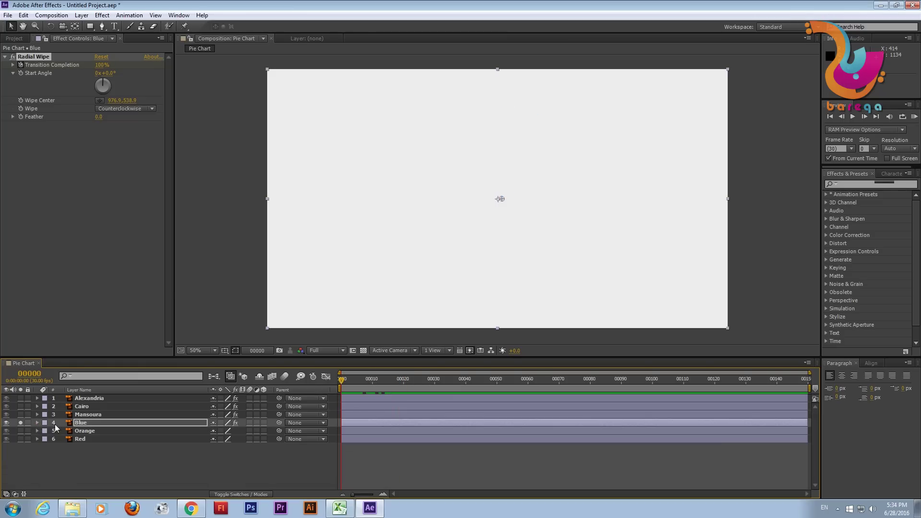
Unsolo Blue and solo the Orange layer so only the orange half slice shows
click(21, 423)
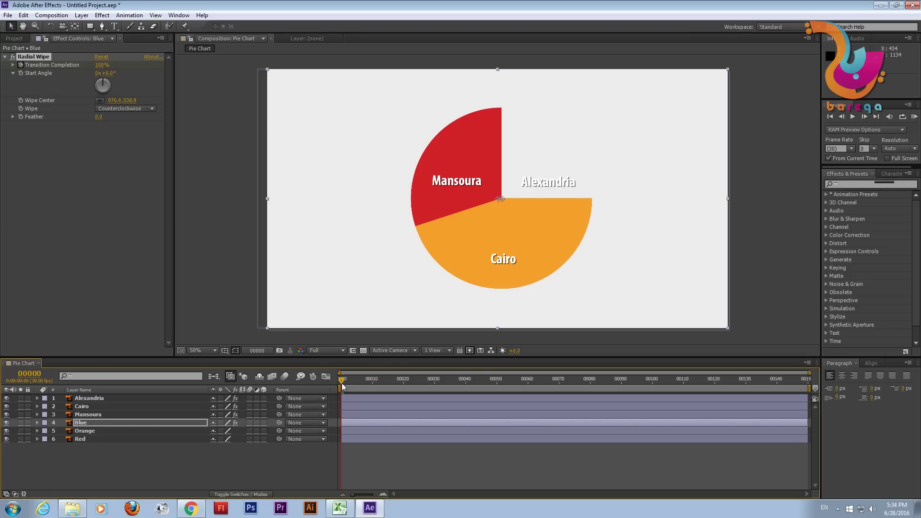
click(84, 431)
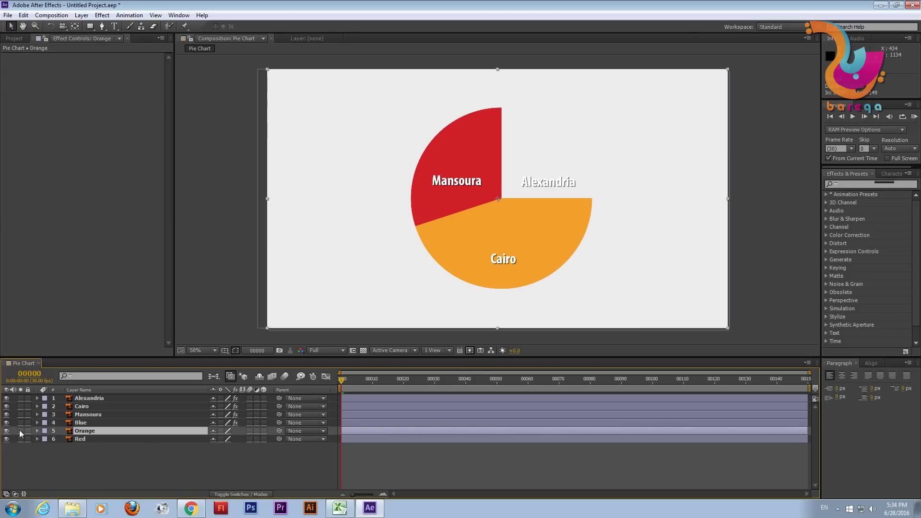
click(20, 431)
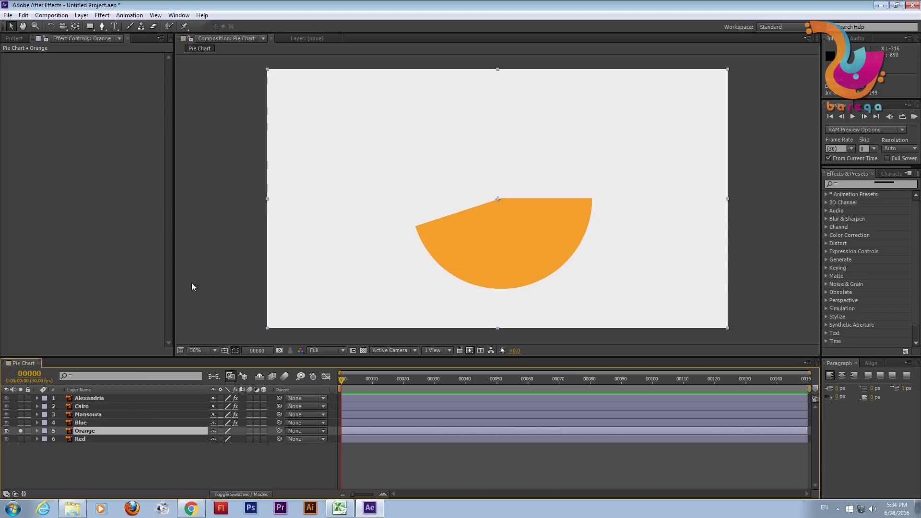
click(102, 15)
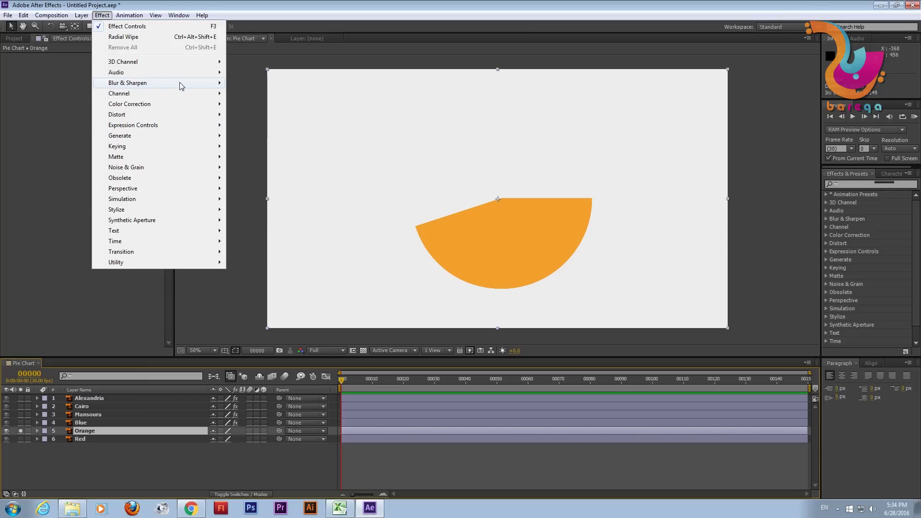
mouse_move(179, 107)
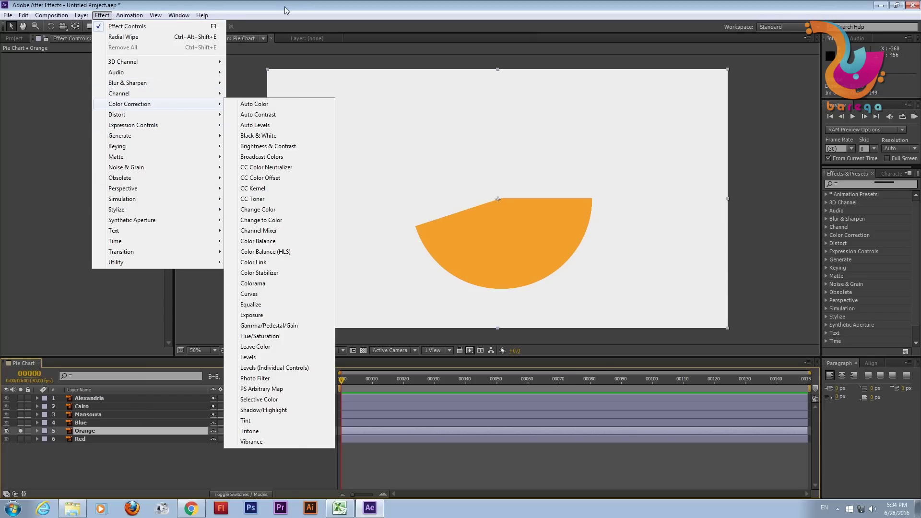
click(287, 10)
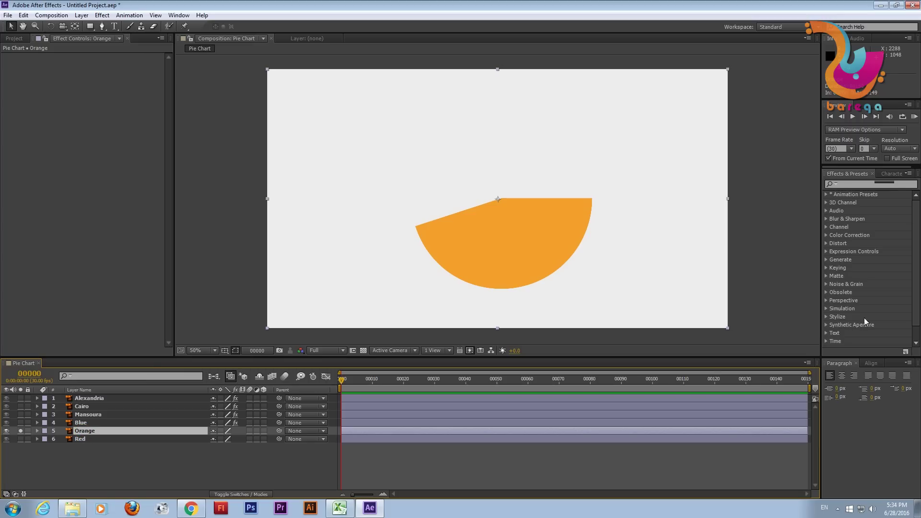
Search 'radial w' in Effects & Presets to find the Radial Wipe effect
click(850, 183)
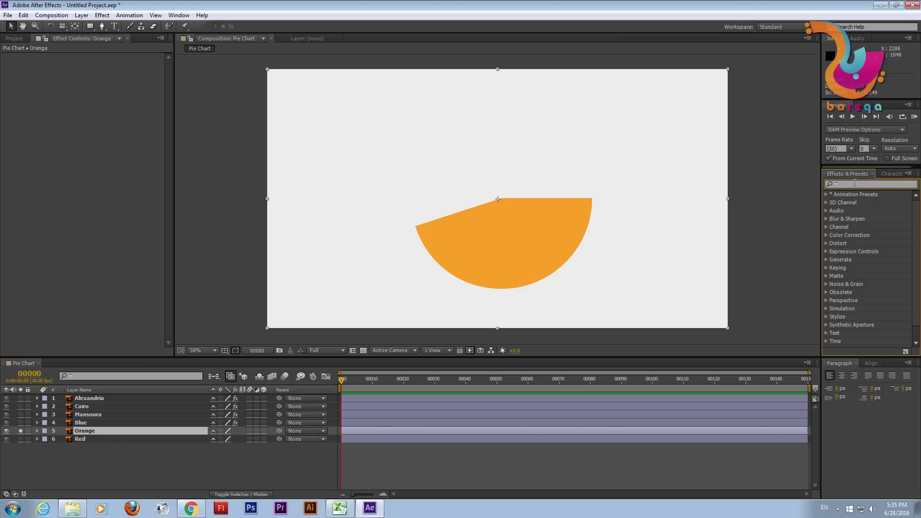
text(radial)
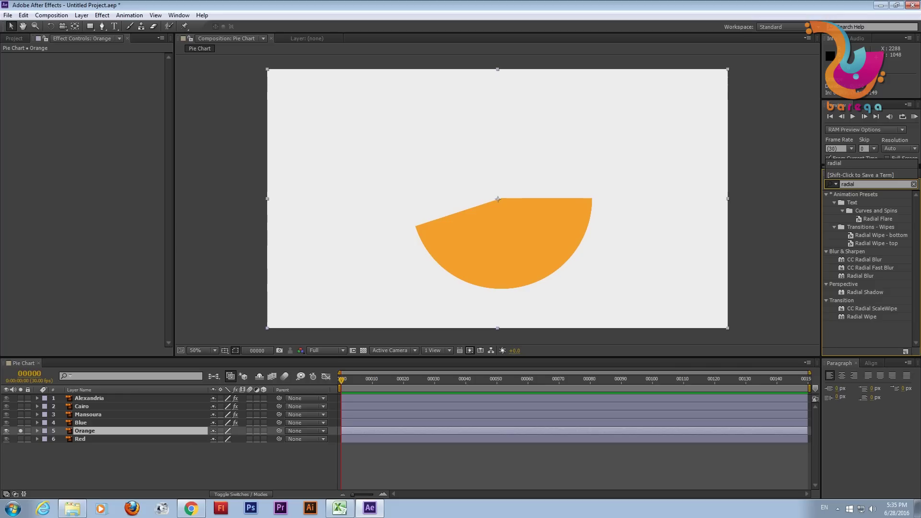
text( wi)
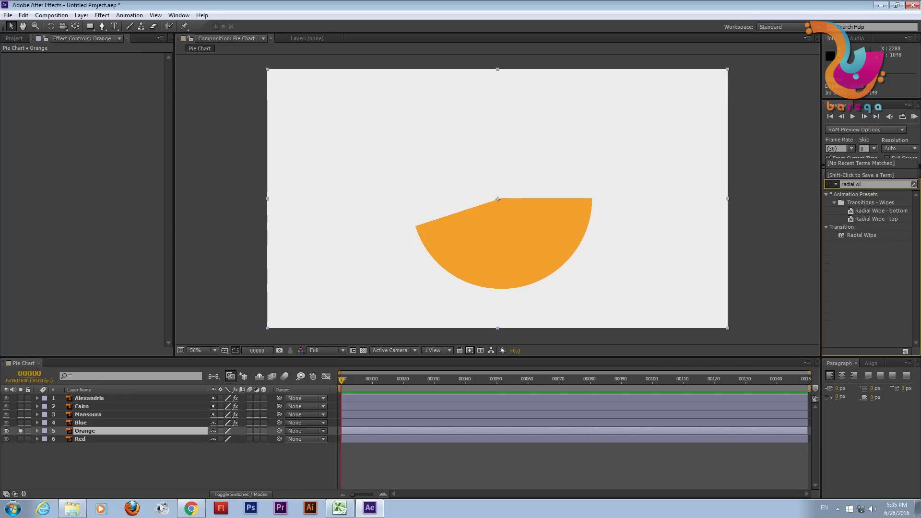
click(861, 234)
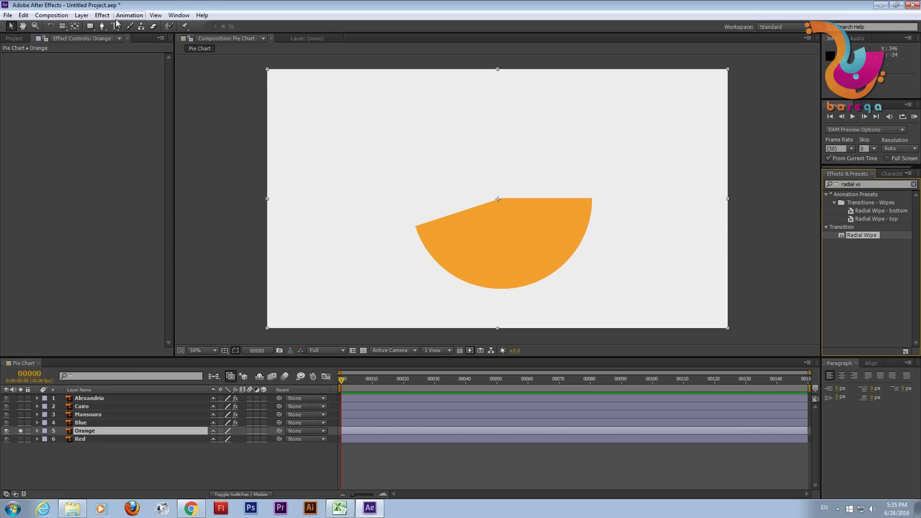
click(102, 15)
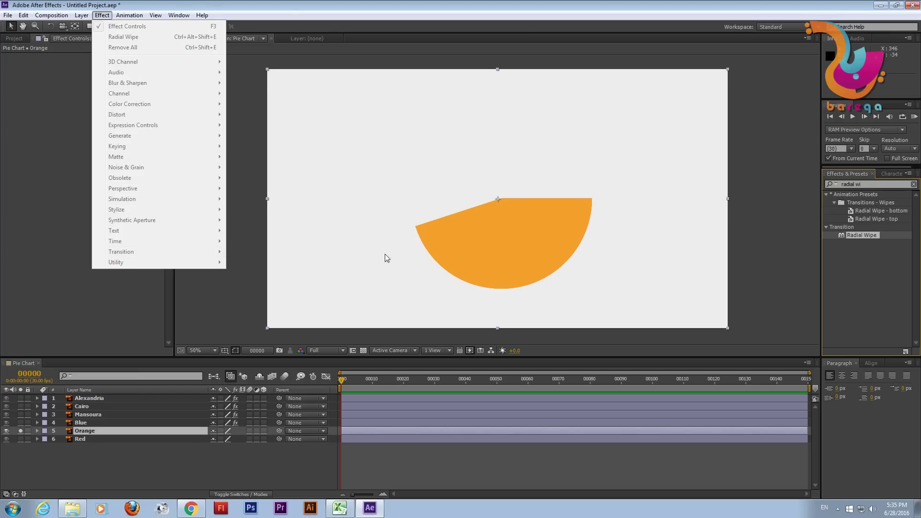
click(859, 235)
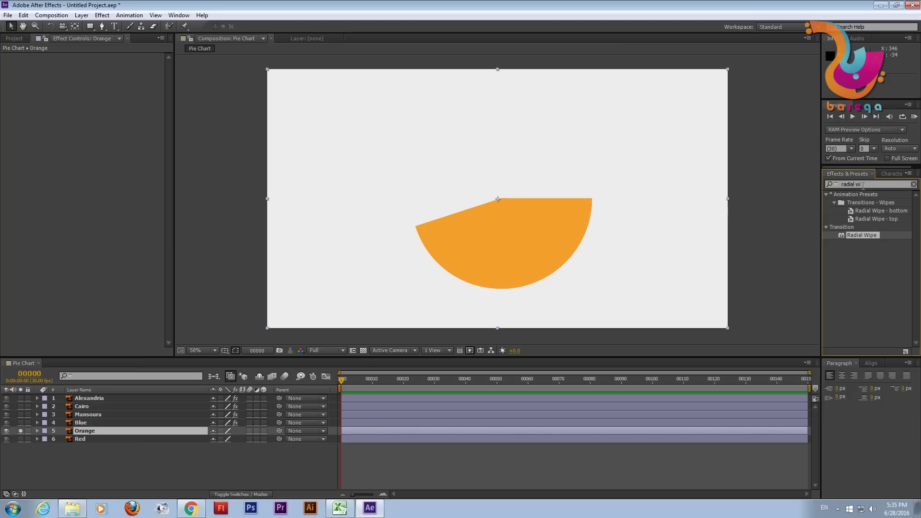
Undo the misplaced wipe and drag Radial Wipe onto the Orange layer
drag(868, 235, 137, 427)
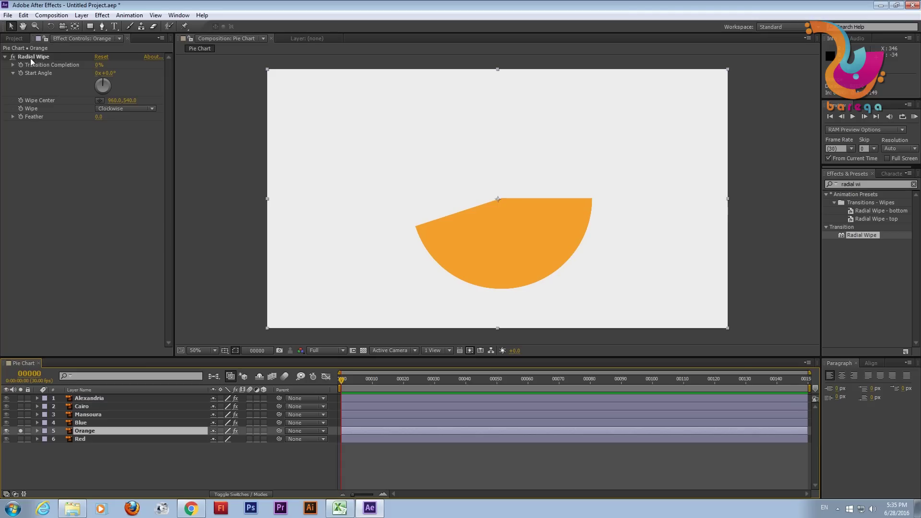
key(ctrl+z)
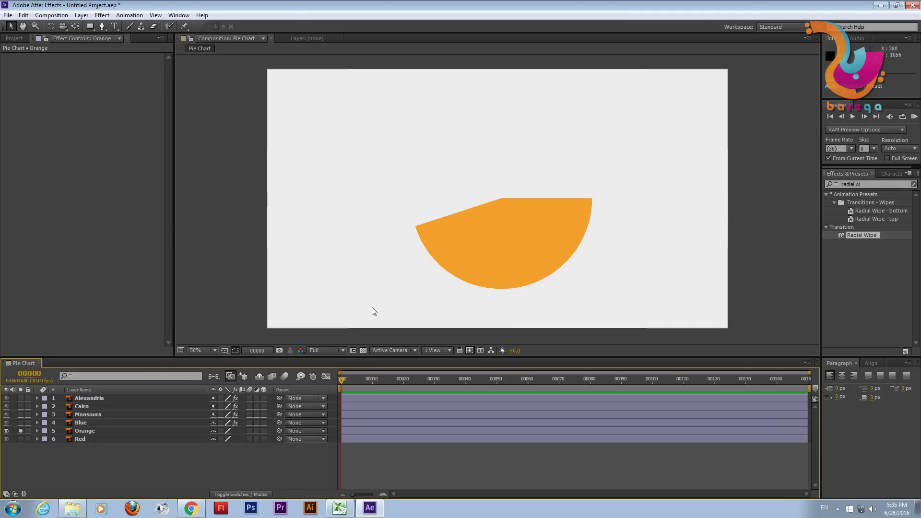
click(86, 431)
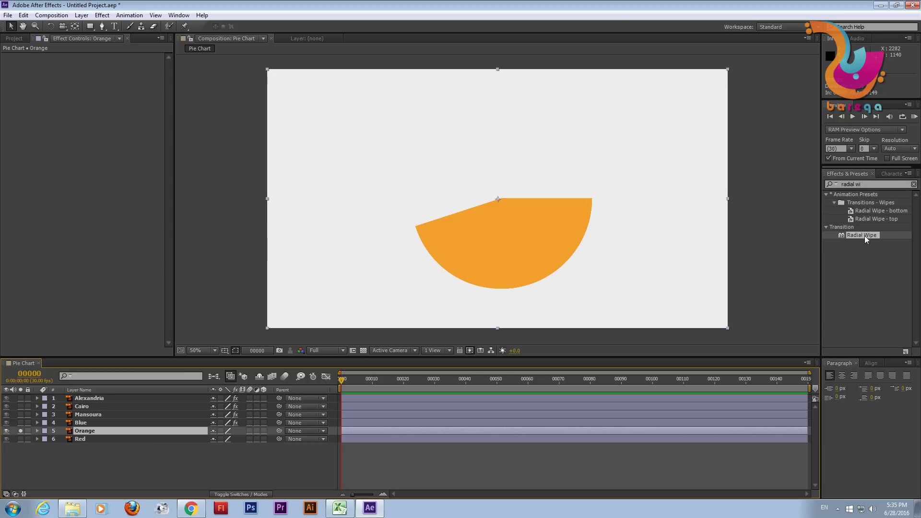
drag(865, 235, 83, 431)
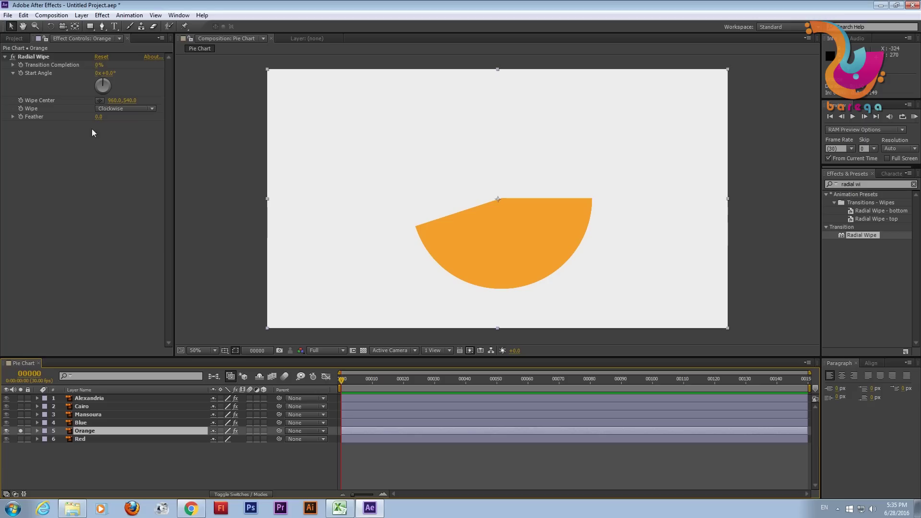
Pick the Orange wipe centre at the pie's pivot and zoom in on it
click(43, 100)
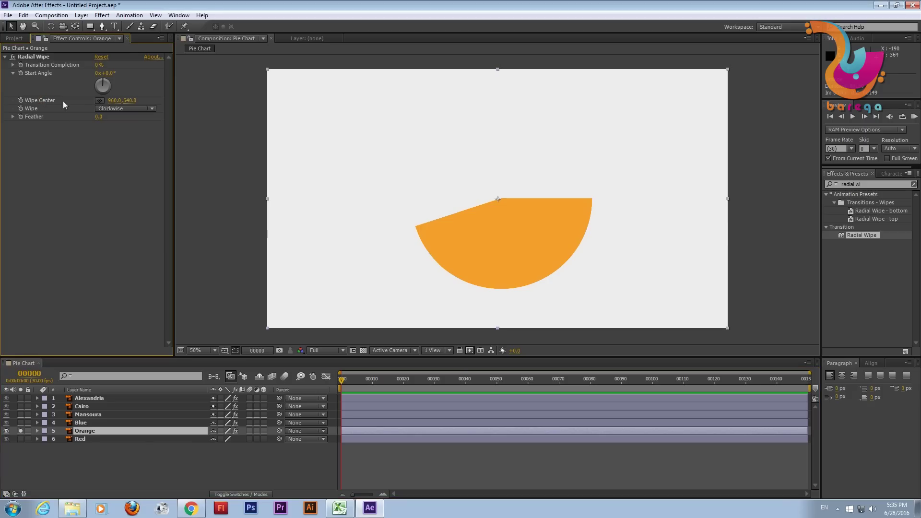
click(100, 101)
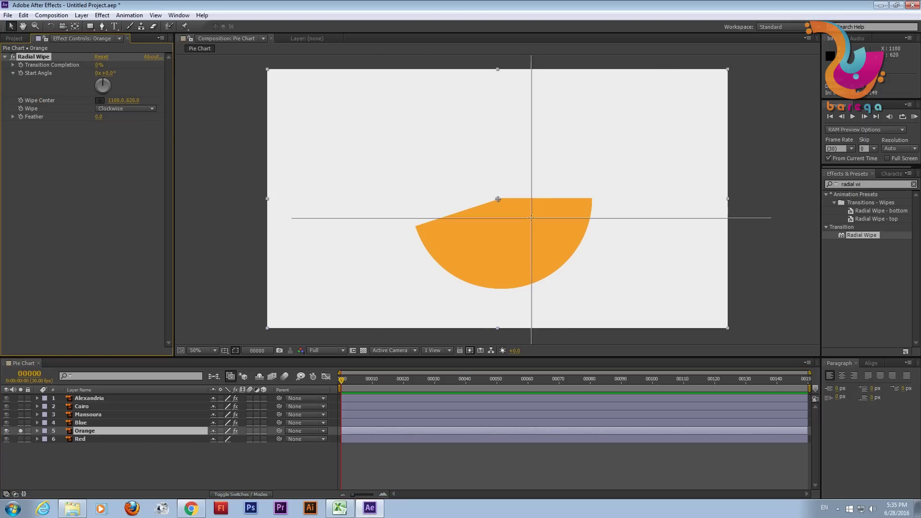
drag(499, 198, 499, 199)
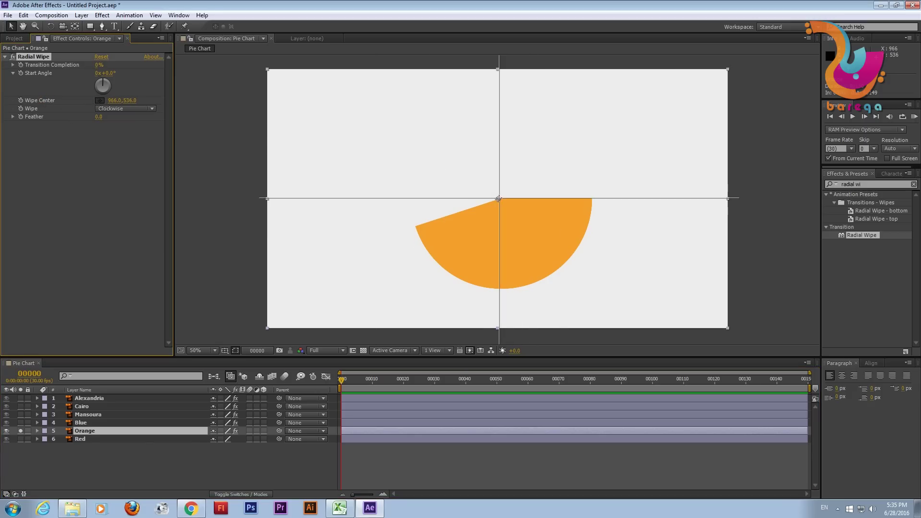
scroll(500, 199, up, 2)
scroll(500, 198, up, 3)
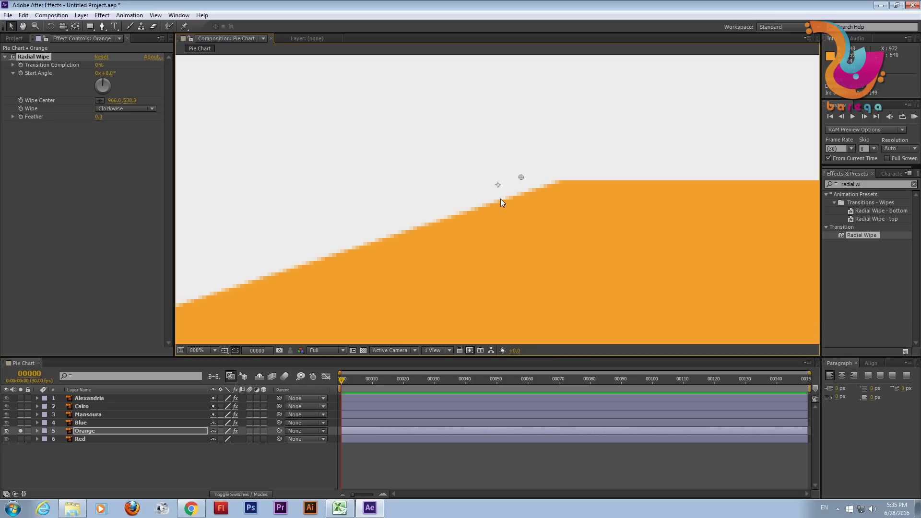
scroll(519, 180, up, 1)
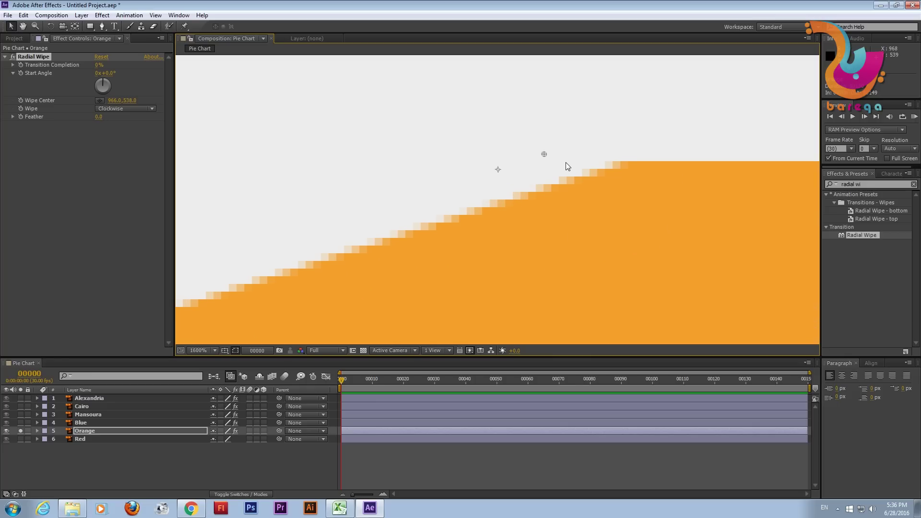
Place the wipe centre exactly on the wedge's corner (974.9, 538.9), zoom out and test the wipe
click(100, 101)
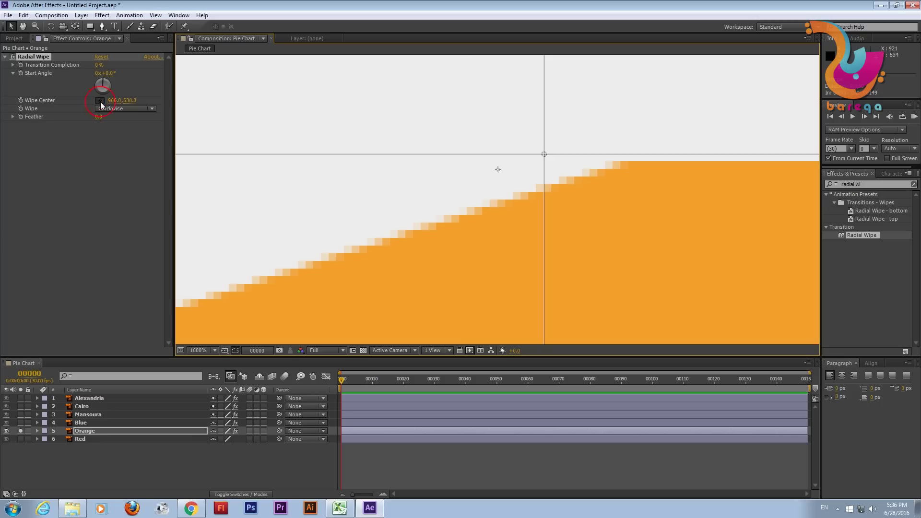
click(616, 161)
drag(617, 161, 615, 160)
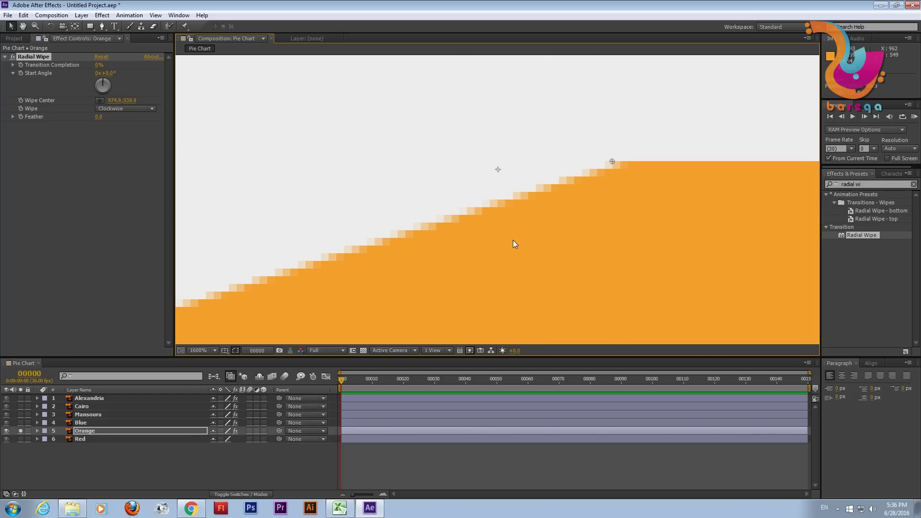
scroll(506, 248, down, 2)
scroll(506, 248, down, 2)
scroll(506, 249, down, 2)
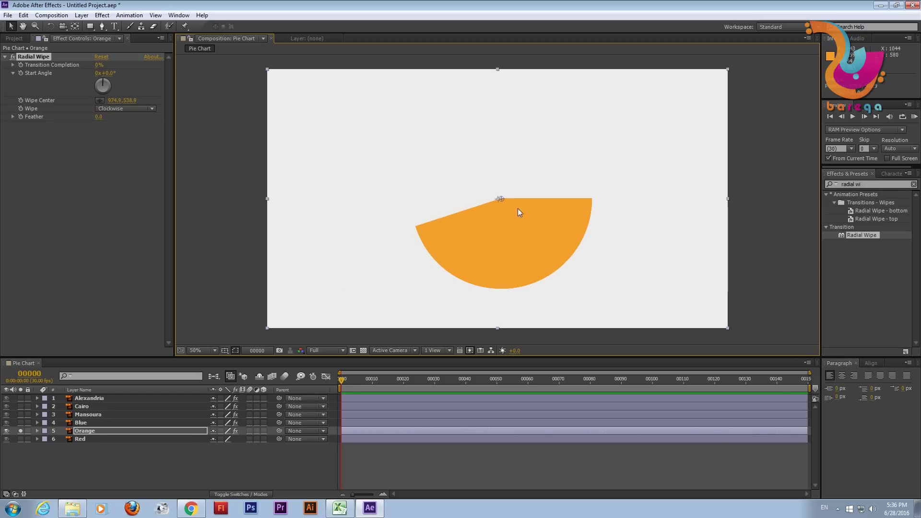
scroll(482, 247, up, 2)
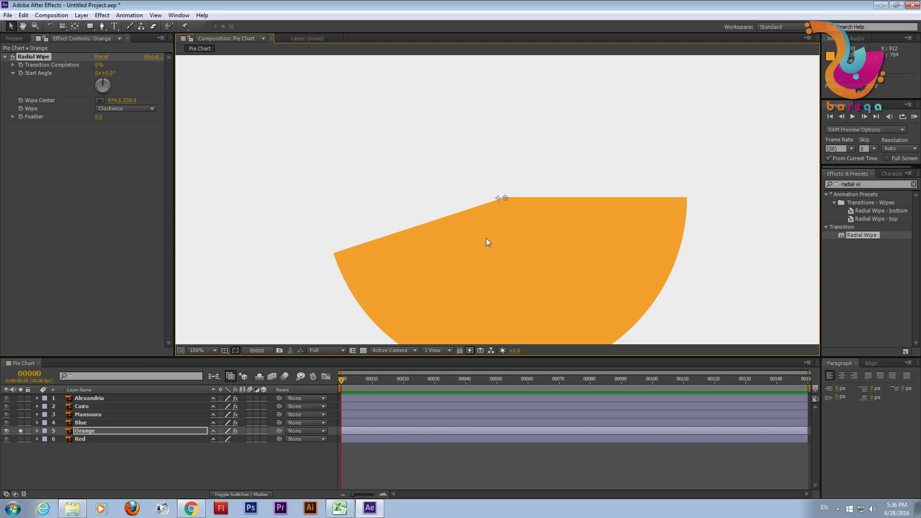
drag(546, 229, 537, 174)
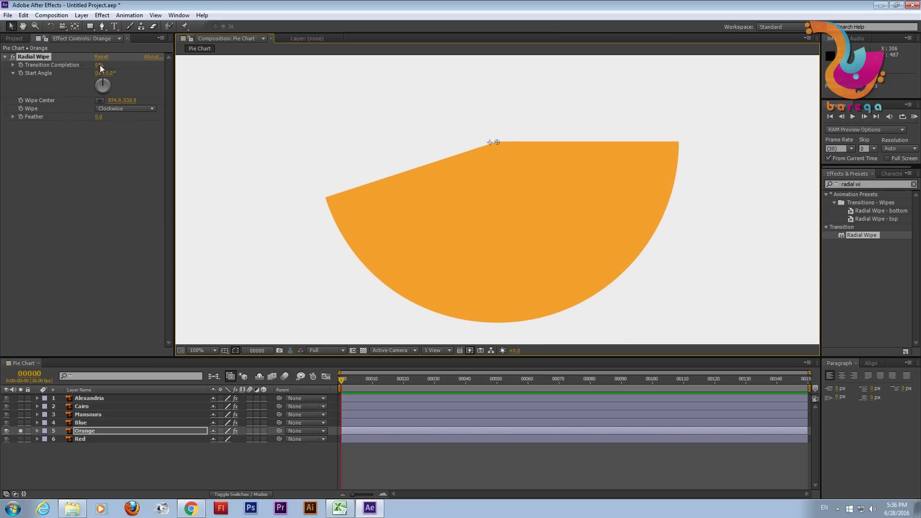
mouse_move(100, 65)
mouse_down()
mouse_move(137, 65)
mouse_move(111, 73)
mouse_up()
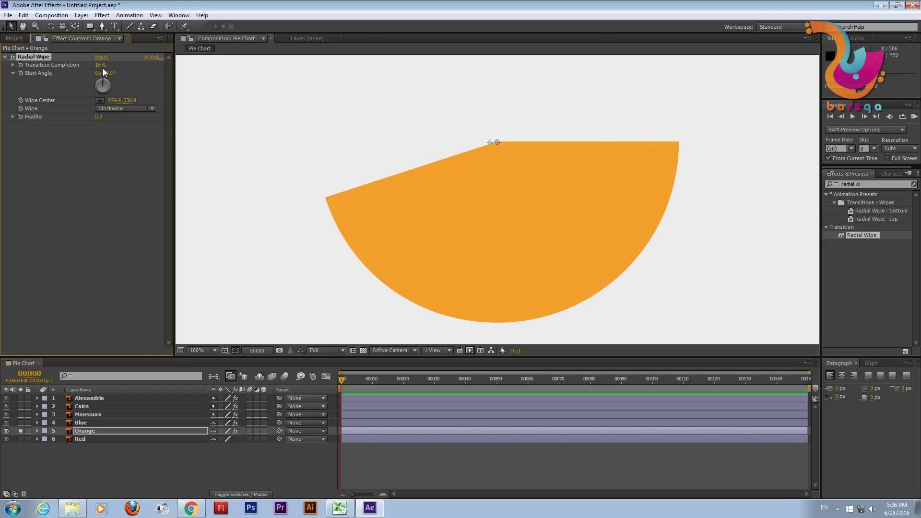
Set the Orange wipe to Counterclockwise and keyframe Transition Completion at 76%
drag(101, 67, 94, 68)
click(134, 107)
click(135, 127)
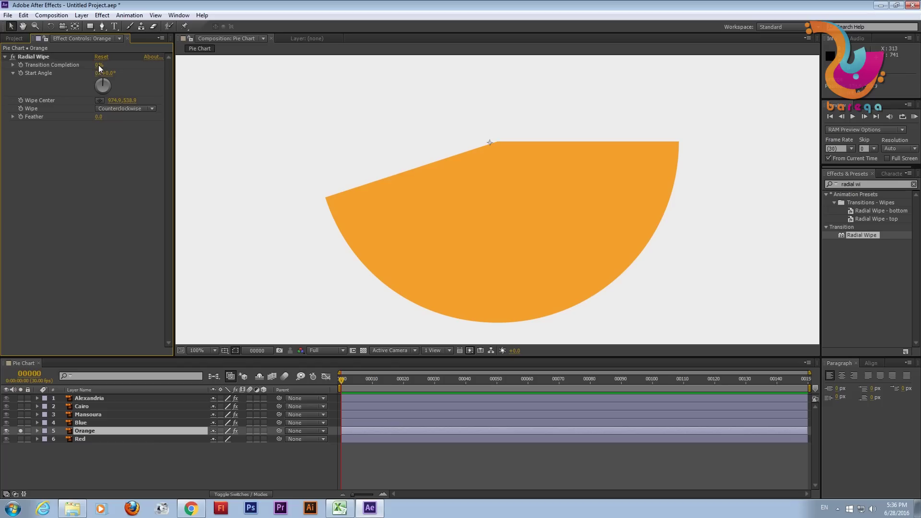
drag(98, 65, 133, 65)
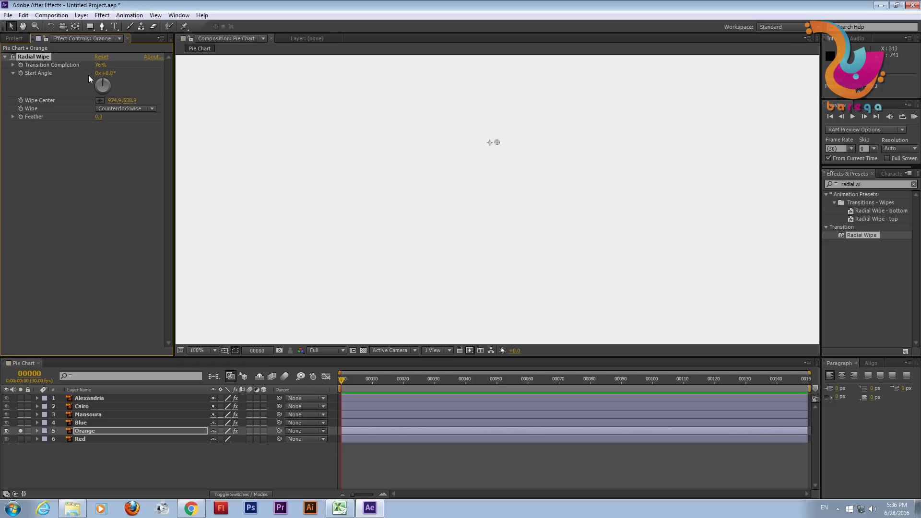
click(20, 65)
drag(96, 67, 98, 68)
Check Cairo's value of 45 in the Excel sheet, then minimize Excel
click(343, 503)
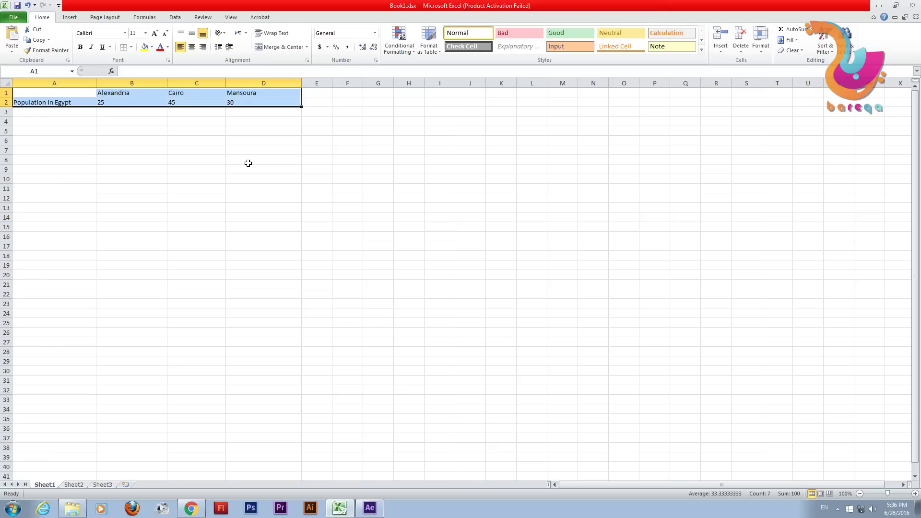
click(188, 128)
click(179, 103)
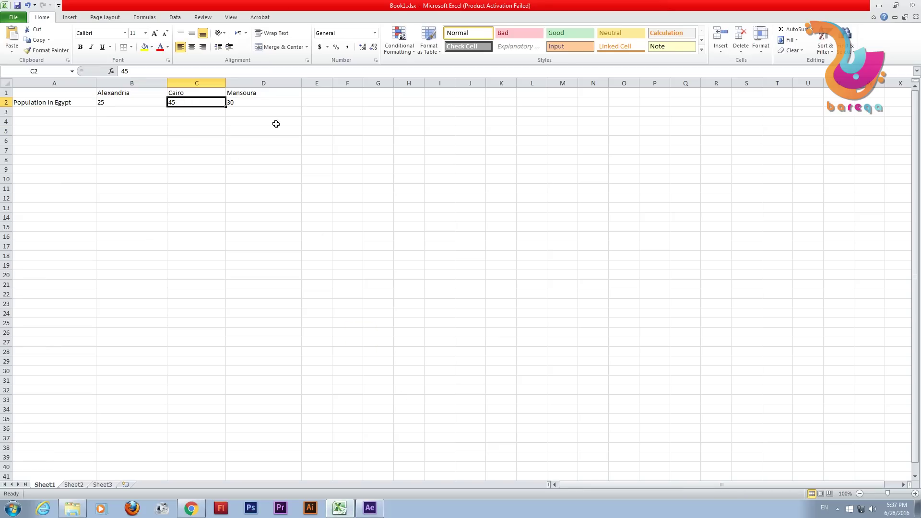
click(876, 7)
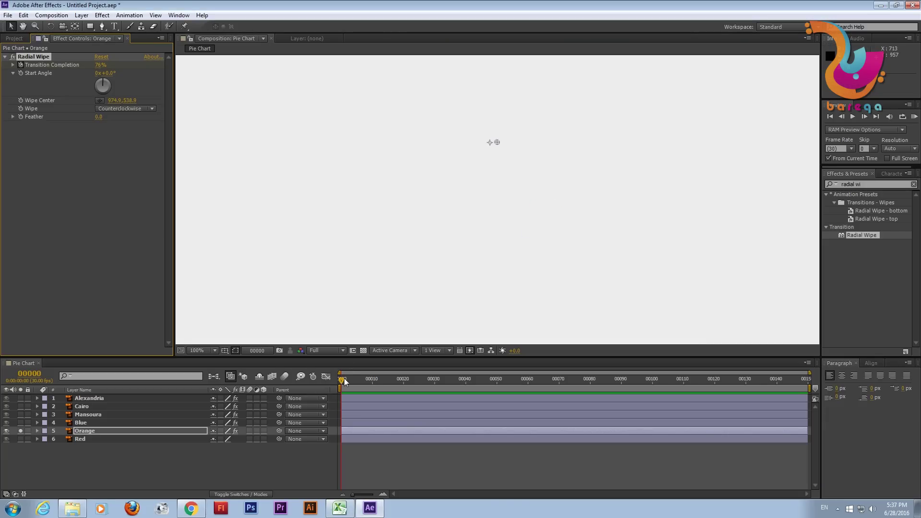
Preview the opening frames, stepping forward and scrubbing the playhead back near the start
click(866, 116)
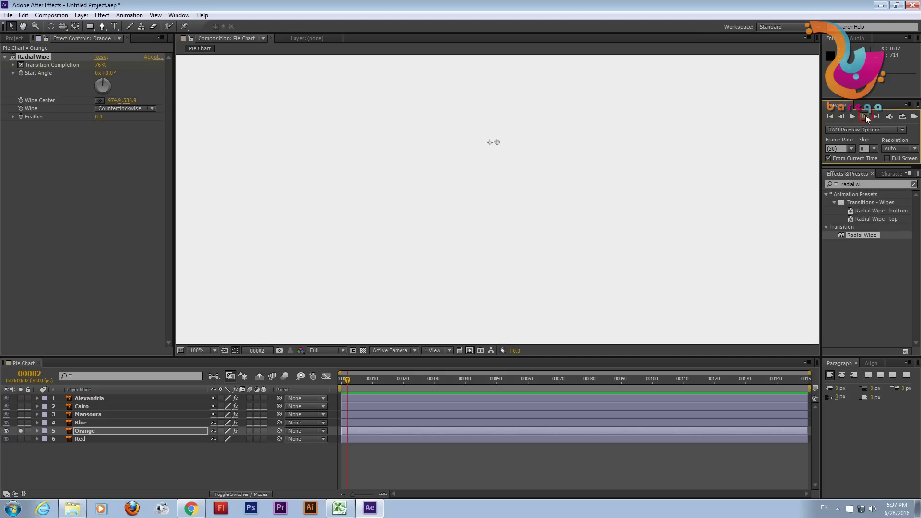
click(865, 115)
click(865, 116)
drag(363, 380, 484, 380)
click(385, 382)
drag(385, 383, 354, 388)
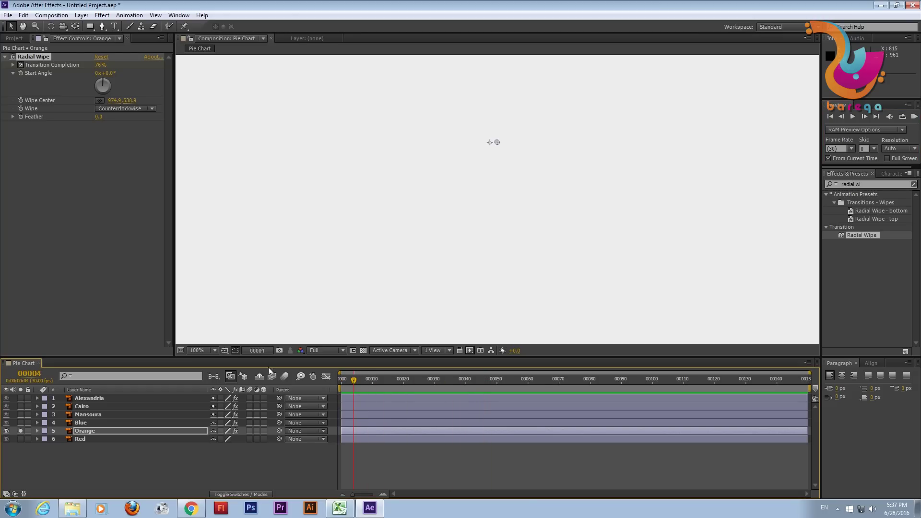
Jump the current time to frame 45 with Go to Time
click(266, 349)
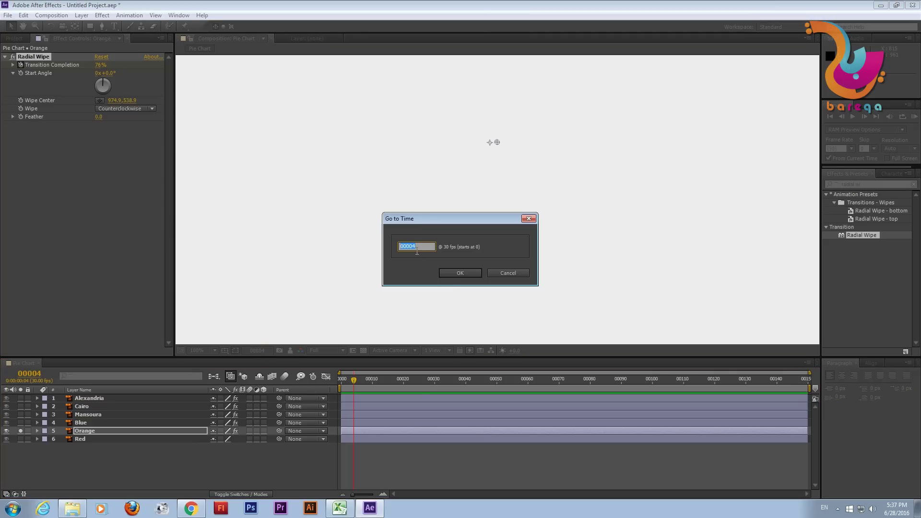
drag(409, 246, 443, 247)
text(45)
click(462, 273)
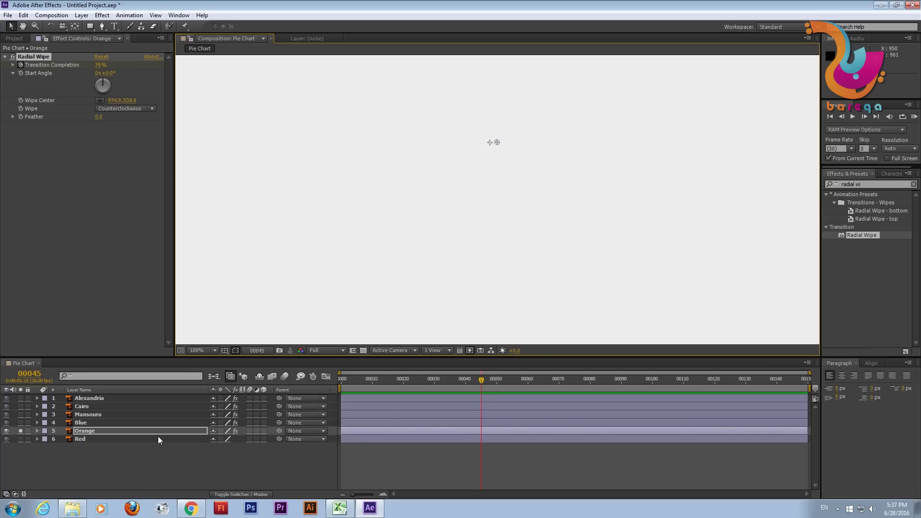
Lower the Orange layer's Radial Wipe Transition Completion at frame 45, adding a second keyframe
click(37, 430)
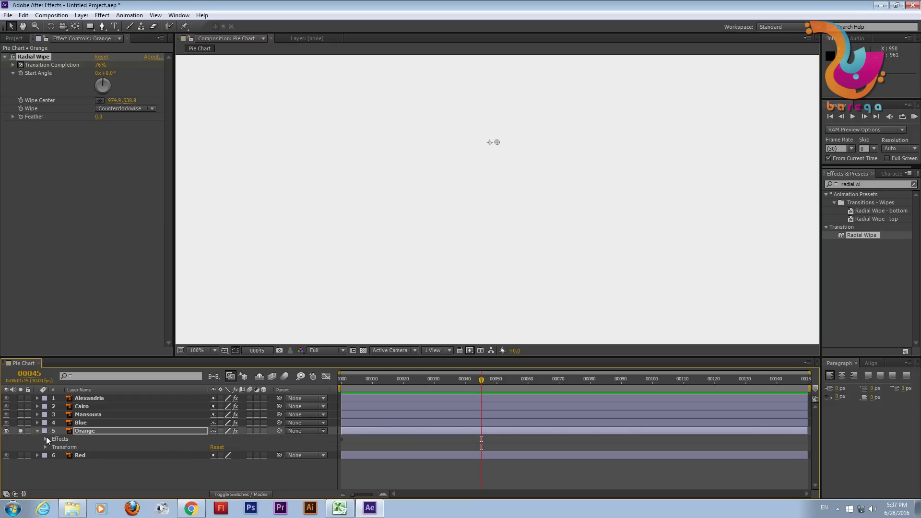
click(46, 439)
click(53, 447)
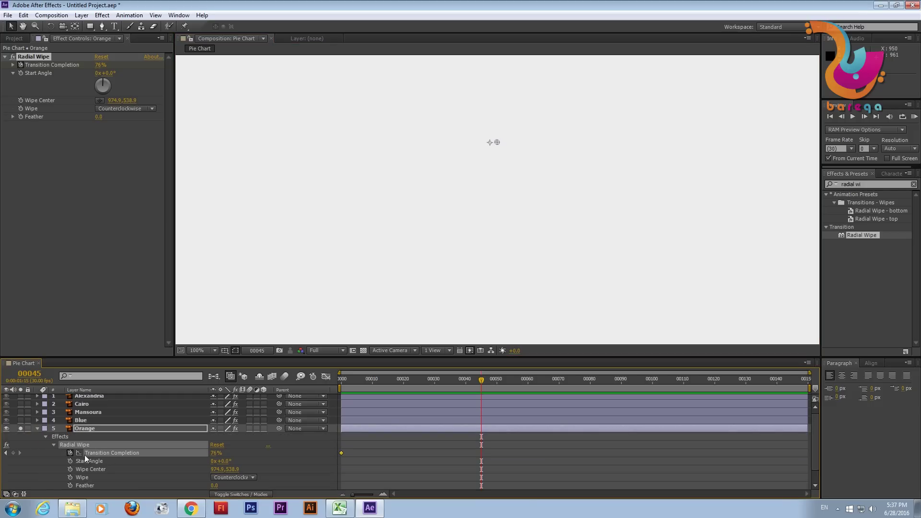
scroll(115, 454, down, 2)
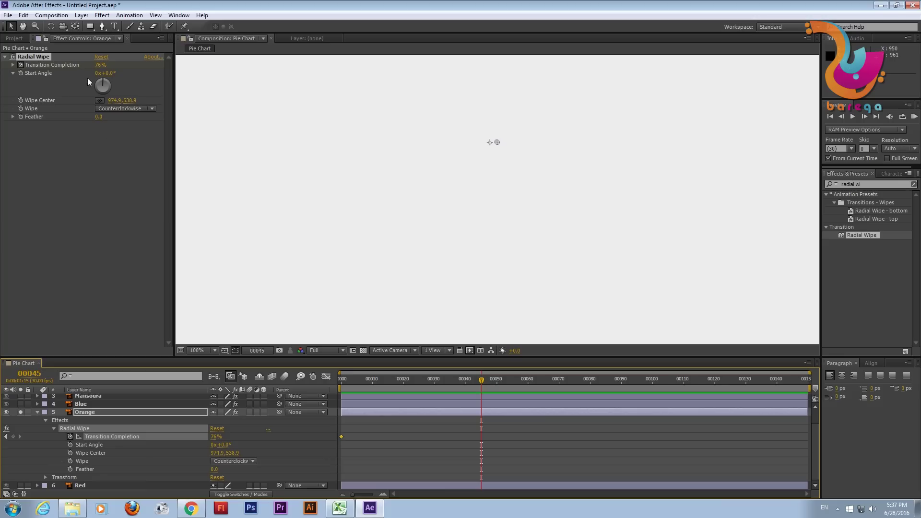
drag(97, 66, 84, 73)
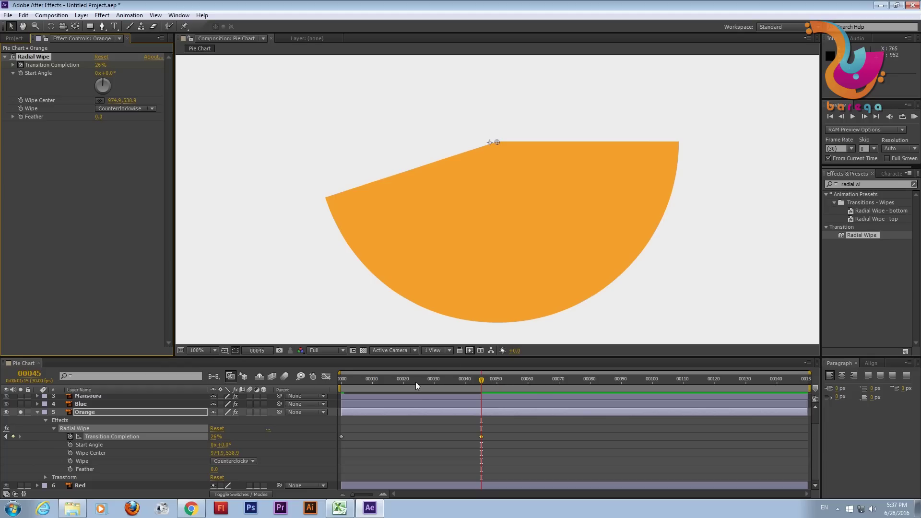
Scrub through the orange wipe to check it, then collapse Orange and select the Red layer
drag(347, 383, 481, 388)
key(comma)
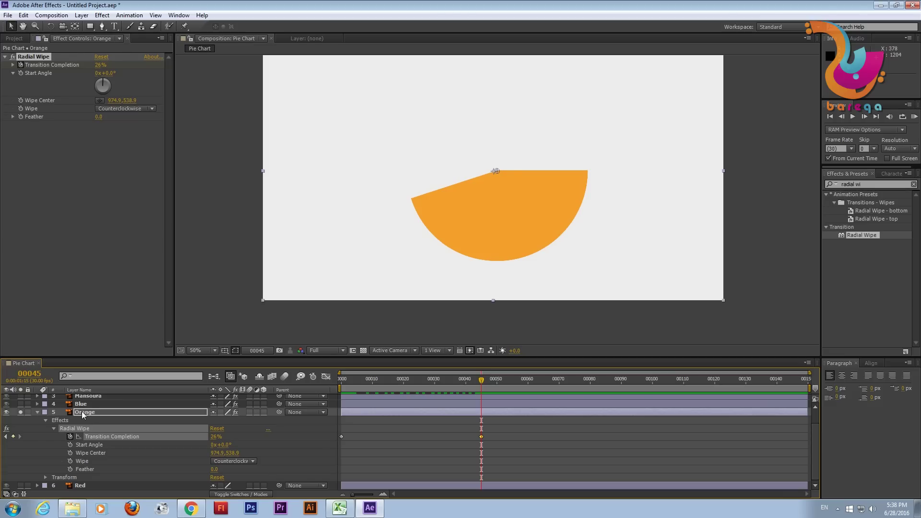
drag(369, 381, 347, 382)
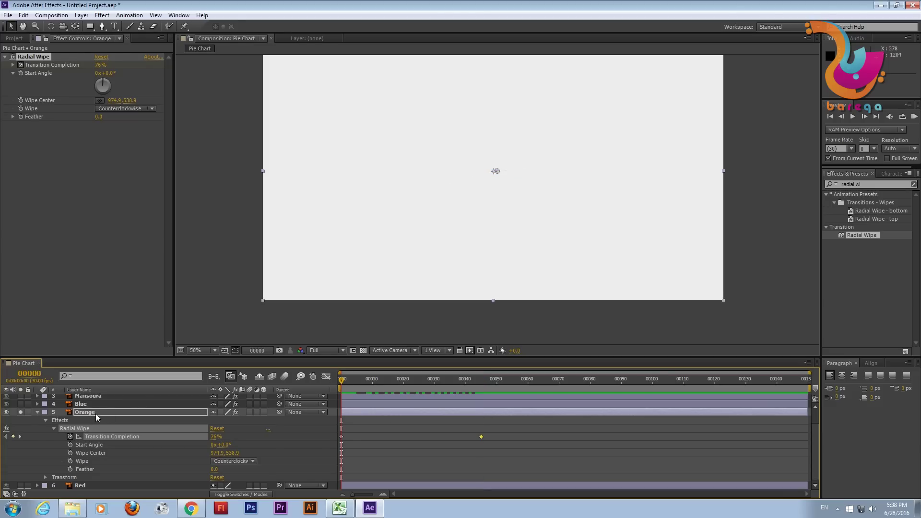
click(19, 413)
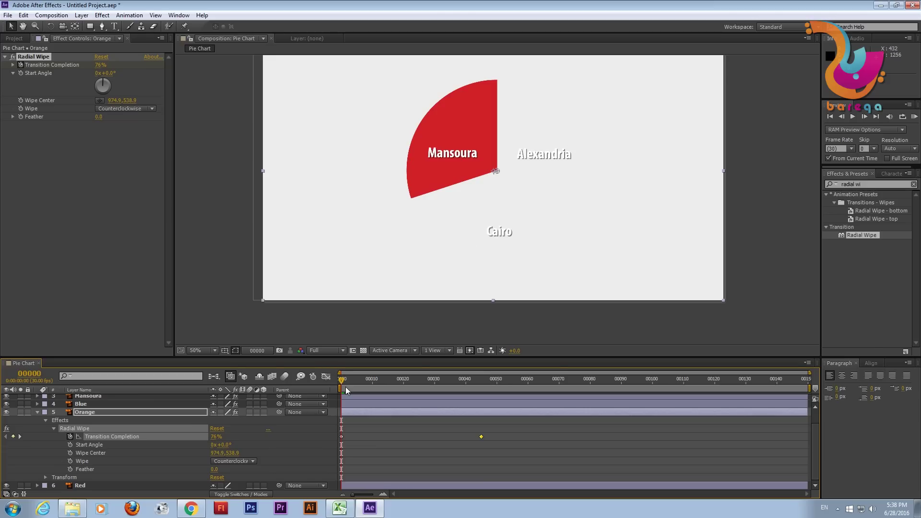
mouse_move(343, 380)
mouse_down()
mouse_move(482, 386)
mouse_move(342, 381)
mouse_up()
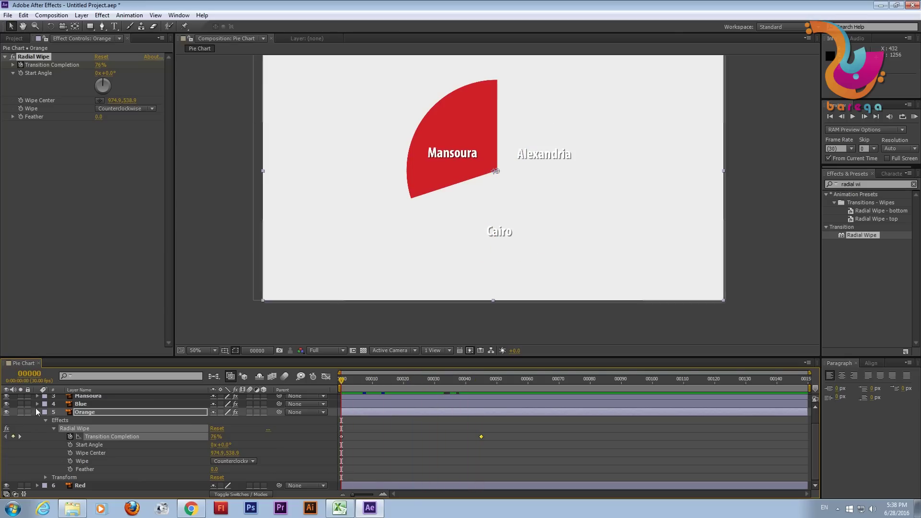
click(38, 413)
click(87, 439)
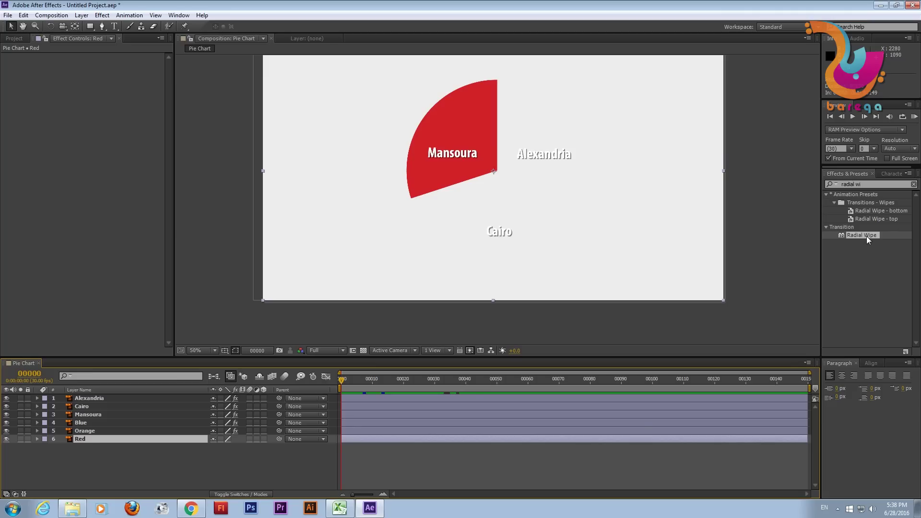
Add a counterclockwise Radial Wipe to the Red layer and zoom in on the red wedge
drag(868, 240, 691, 205)
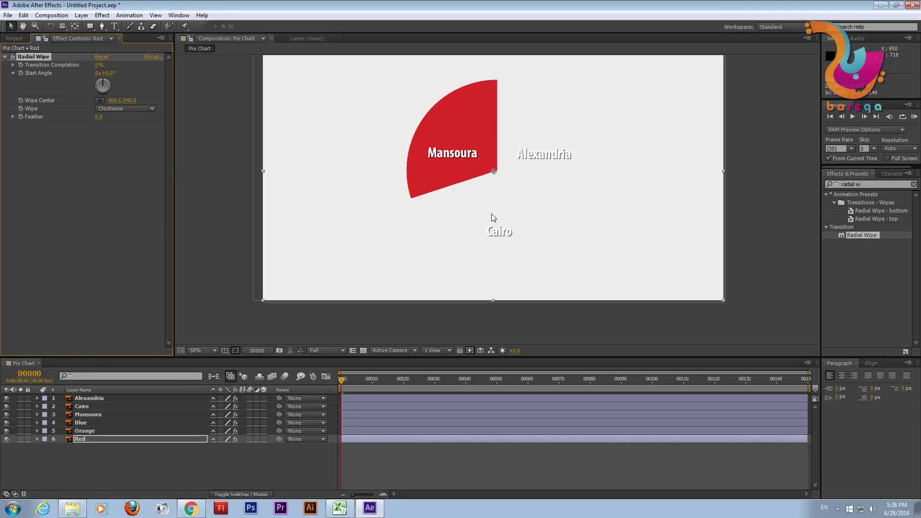
scroll(508, 168, up, 2)
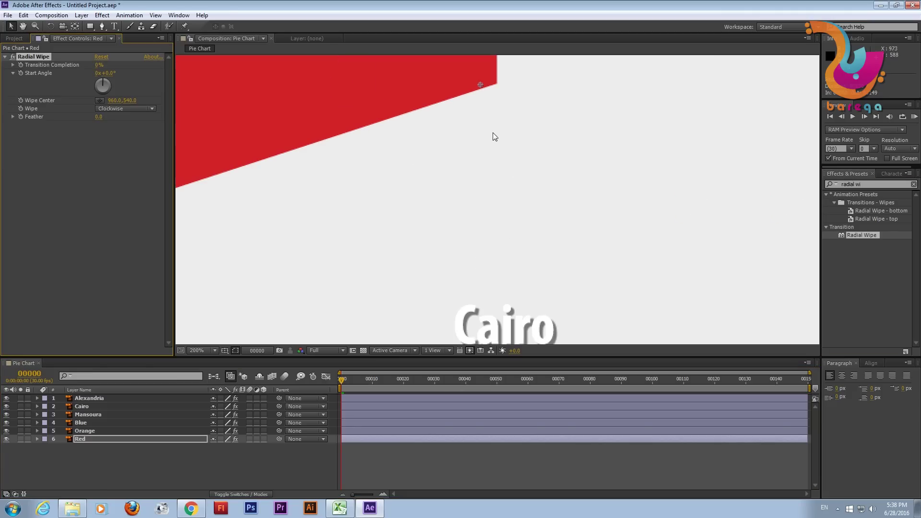
scroll(486, 86, up, 1)
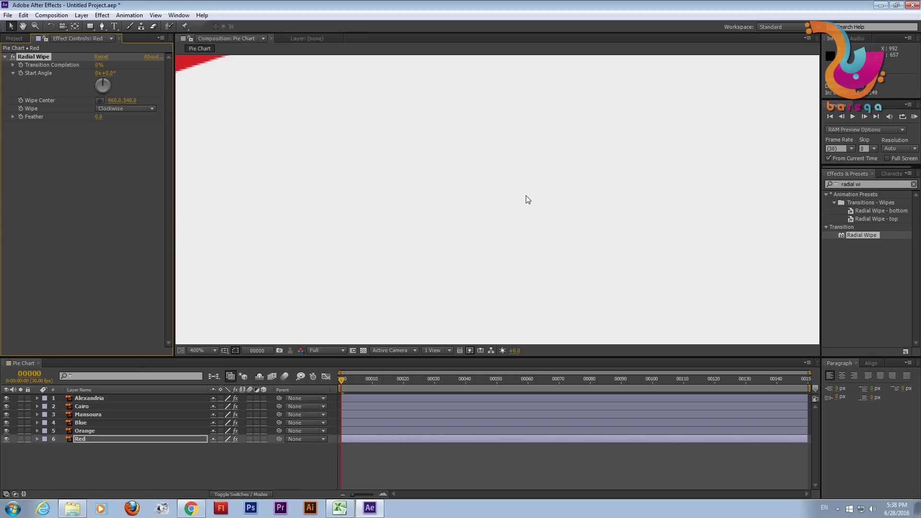
key(h)
mouse_move(379, 107)
mouse_down()
mouse_move(396, 114)
mouse_move(403, 212)
mouse_up()
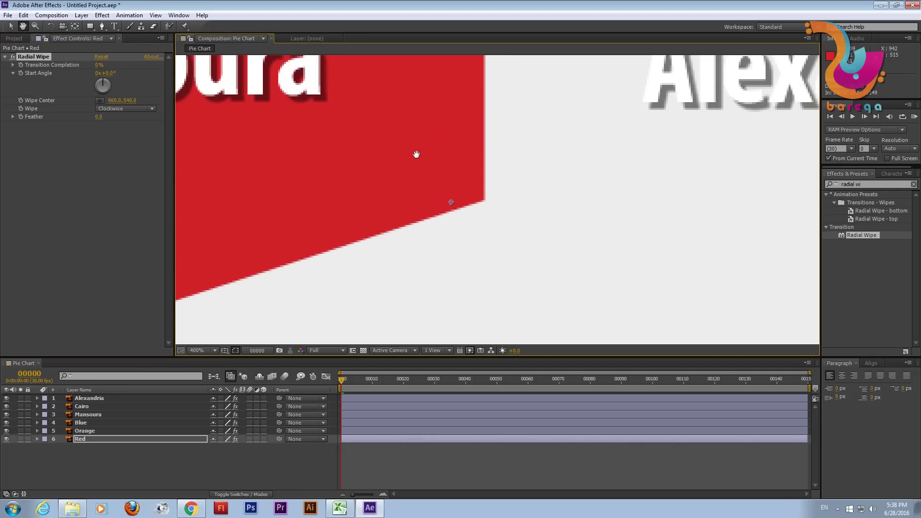
key(v)
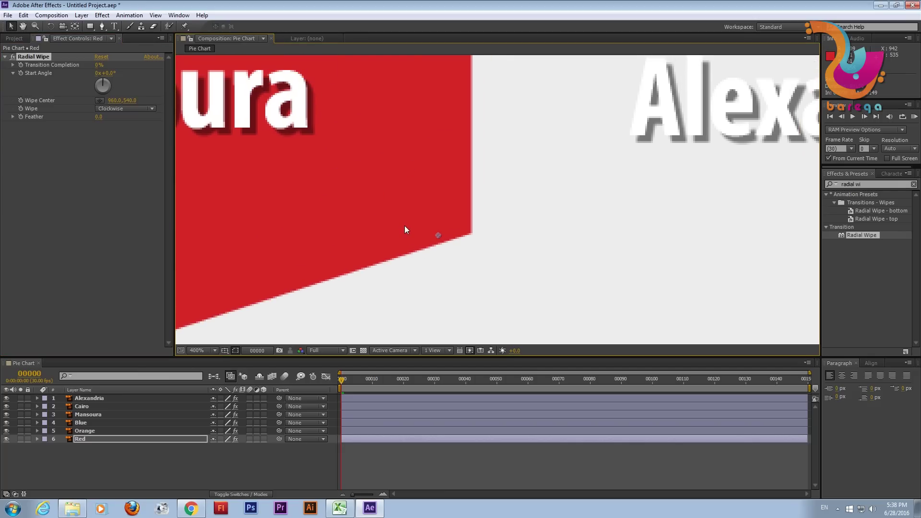
Centre the Red wipe on the pie's middle and keyframe its Transition Completion at 31%
click(99, 100)
click(472, 233)
drag(470, 235, 473, 236)
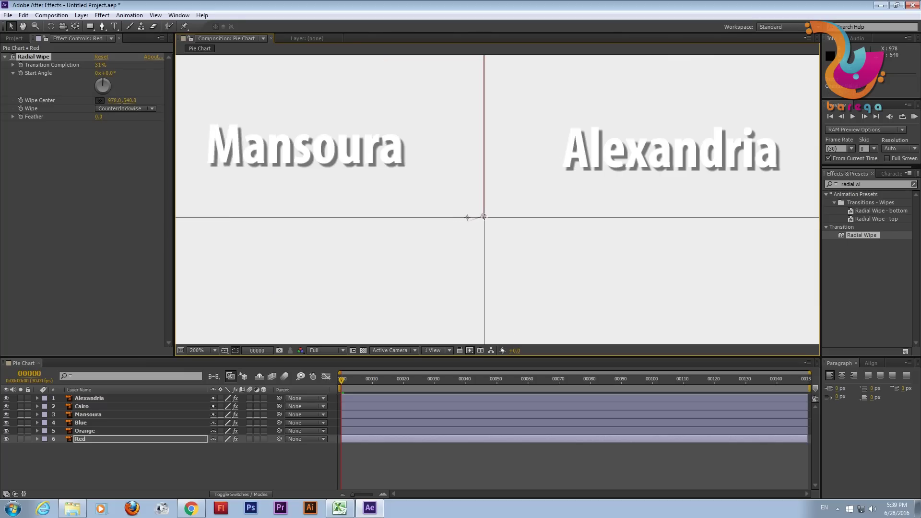
drag(484, 217, 485, 217)
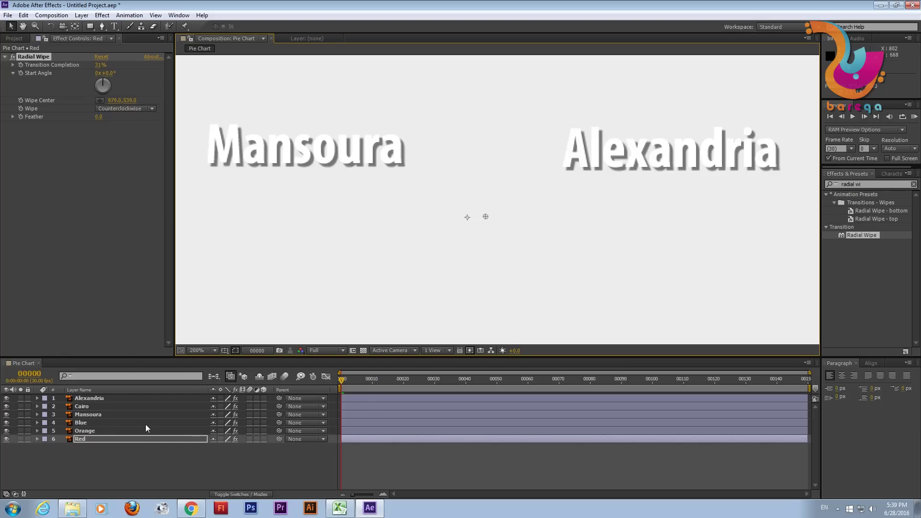
click(21, 65)
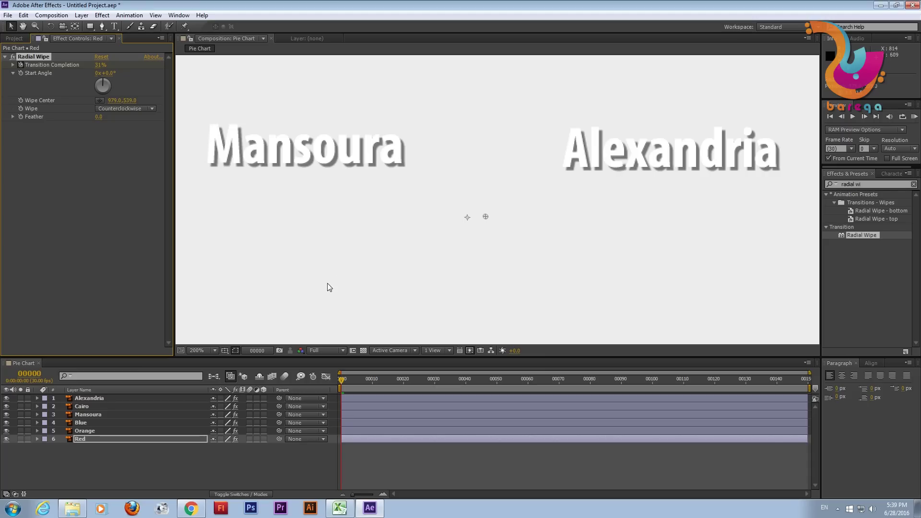
click(868, 117)
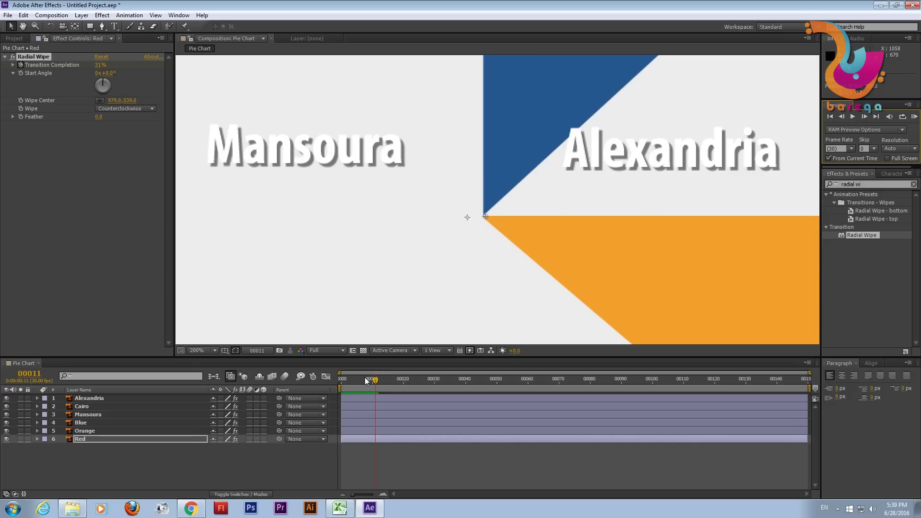
At frame 30, set the Red slice's Transition Completion to 0% so it's fully revealed
drag(365, 377, 434, 381)
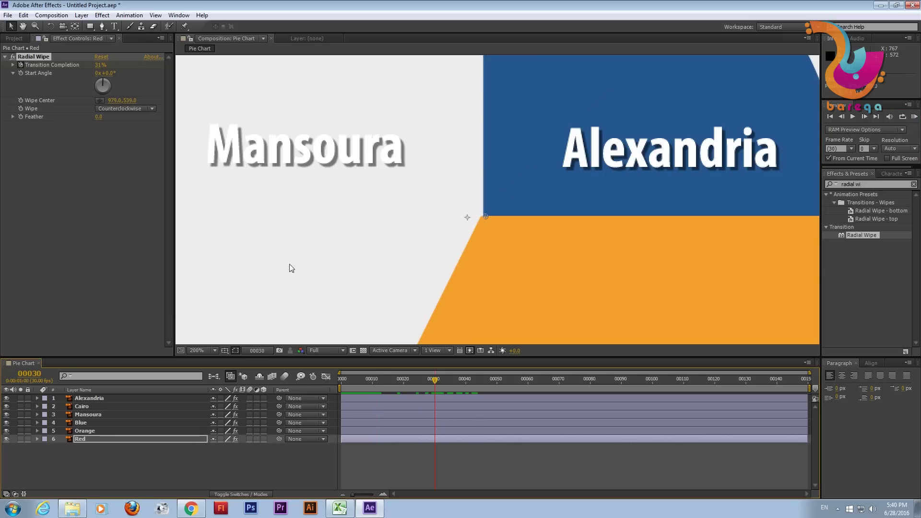
scroll(291, 181, down, 3)
drag(100, 65, 84, 65)
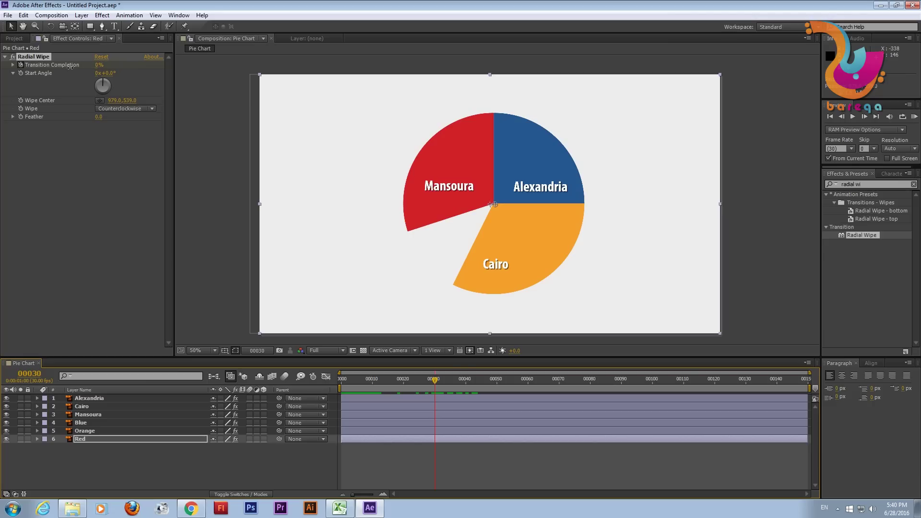
drag(84, 65, 73, 71)
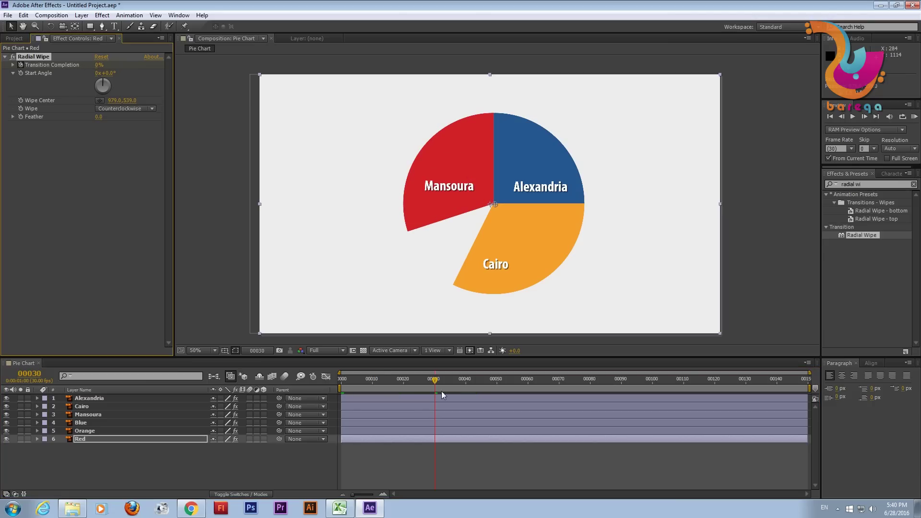
Preview the pie animation, scrub to frame 19, and set the viewer zoom to 100%
drag(428, 384, 285, 382)
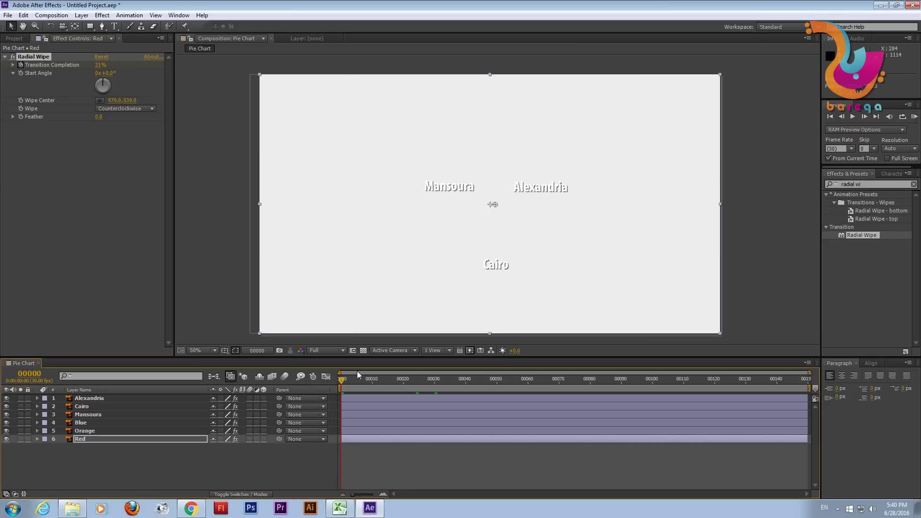
key(space)
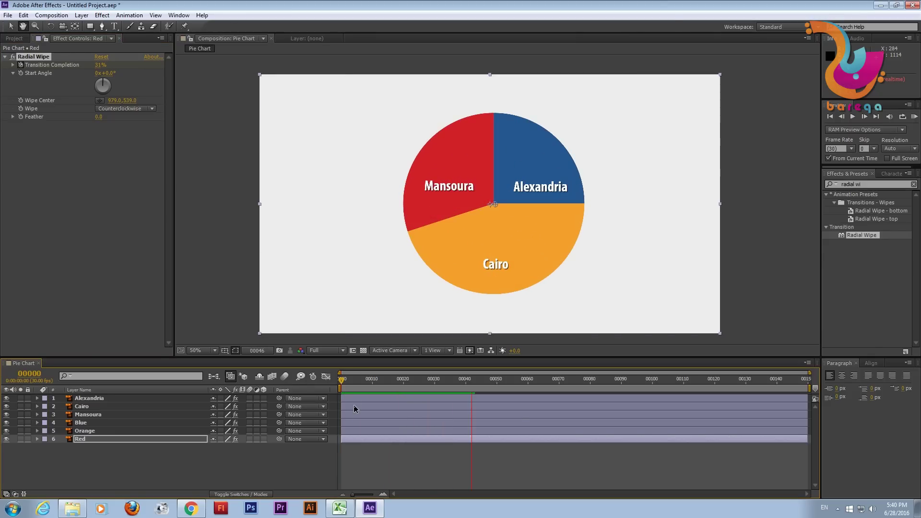
drag(442, 388, 298, 380)
key(space)
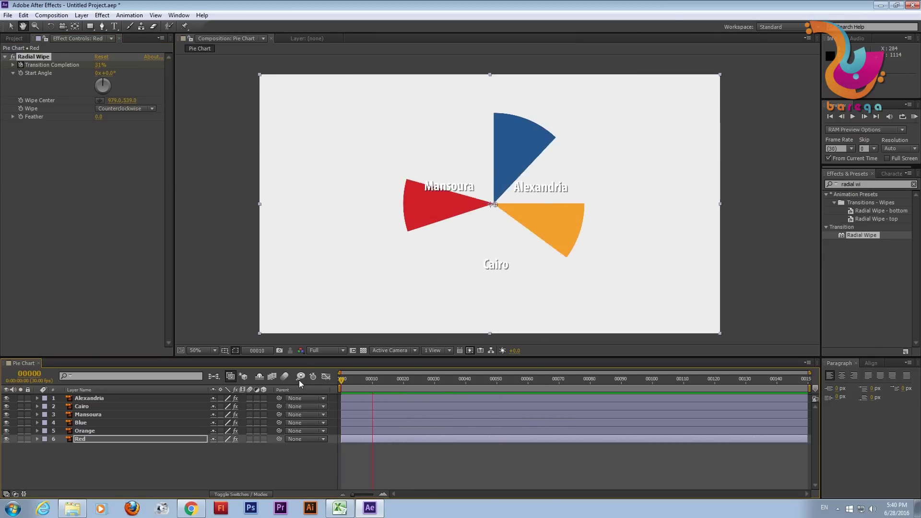
key(space)
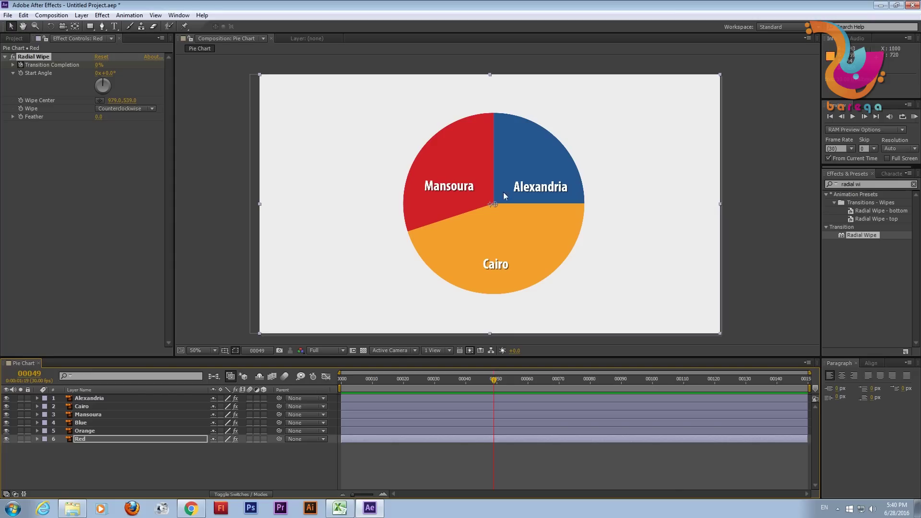
mouse_move(494, 380)
mouse_down()
mouse_move(343, 391)
mouse_move(399, 381)
mouse_up()
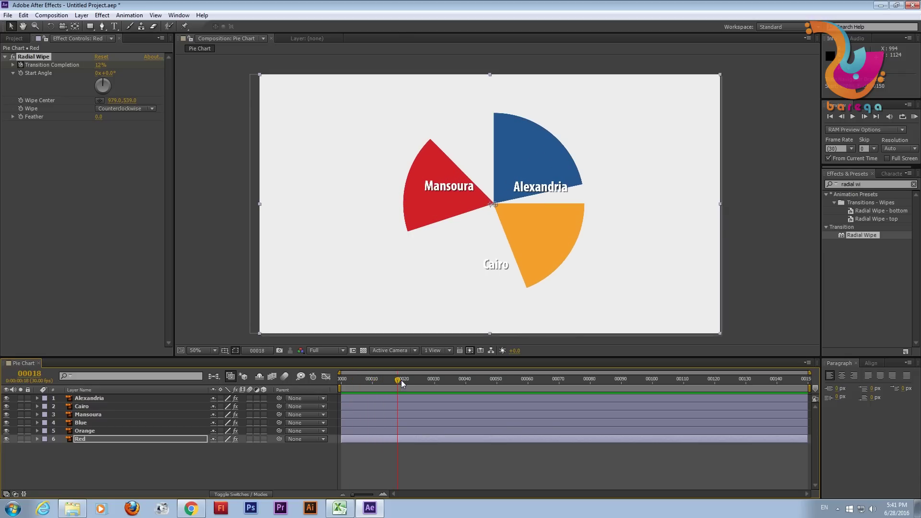
drag(399, 381, 401, 380)
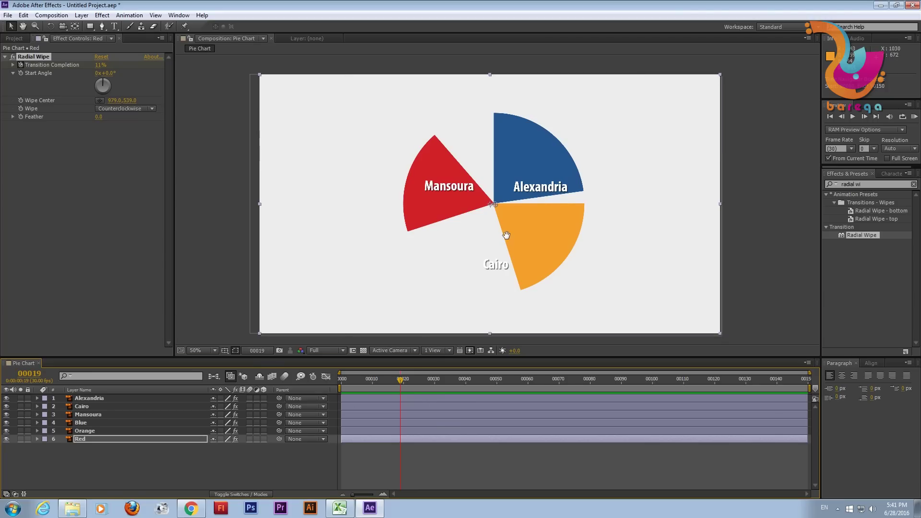
key(slash)
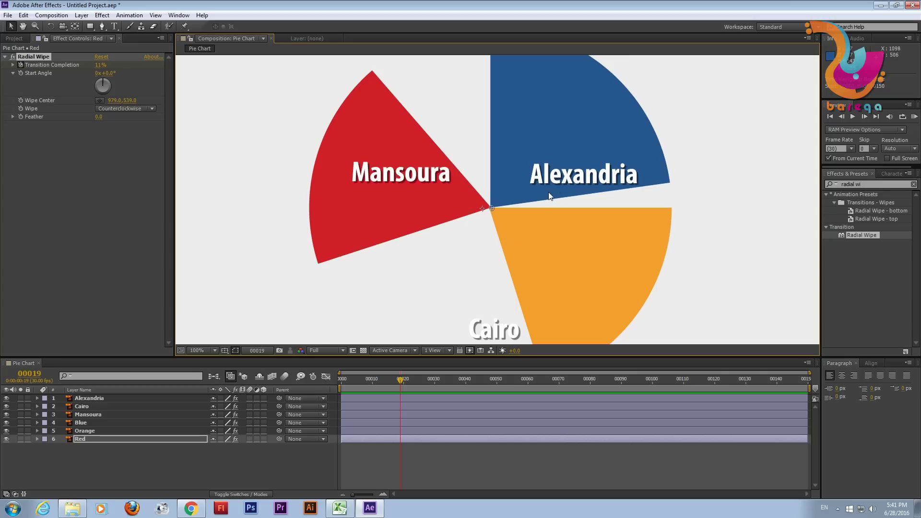
Delay the Alexandria label's in-point to around frame 16, step ahead five frames, and expand the layer
click(91, 399)
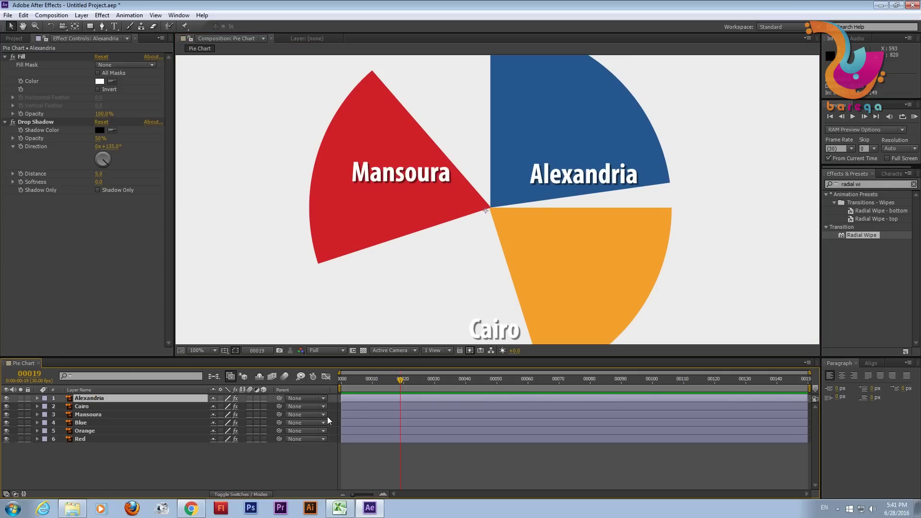
drag(345, 398, 400, 400)
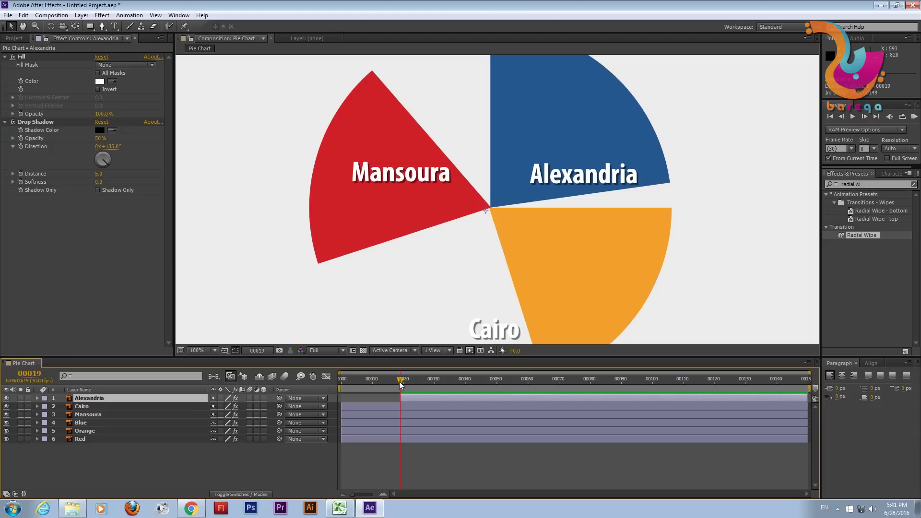
click(863, 117)
click(863, 117)
click(863, 117)
click(863, 116)
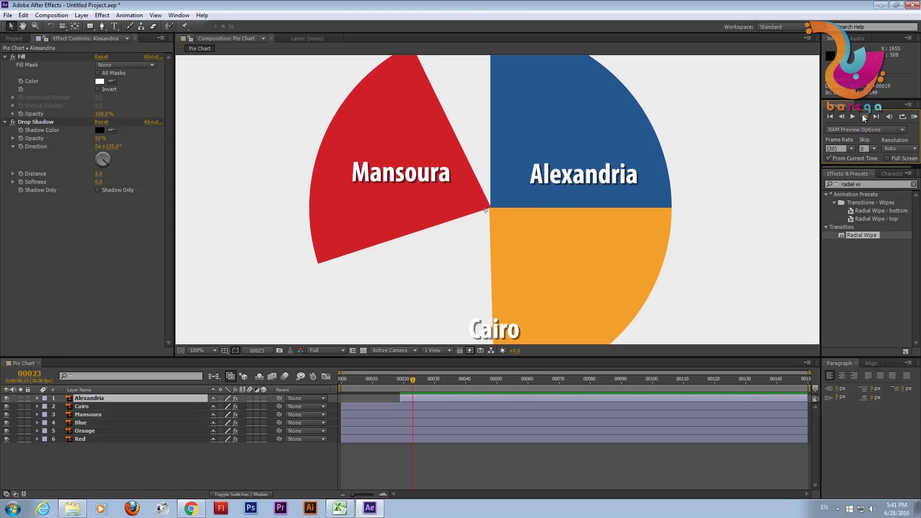
click(863, 116)
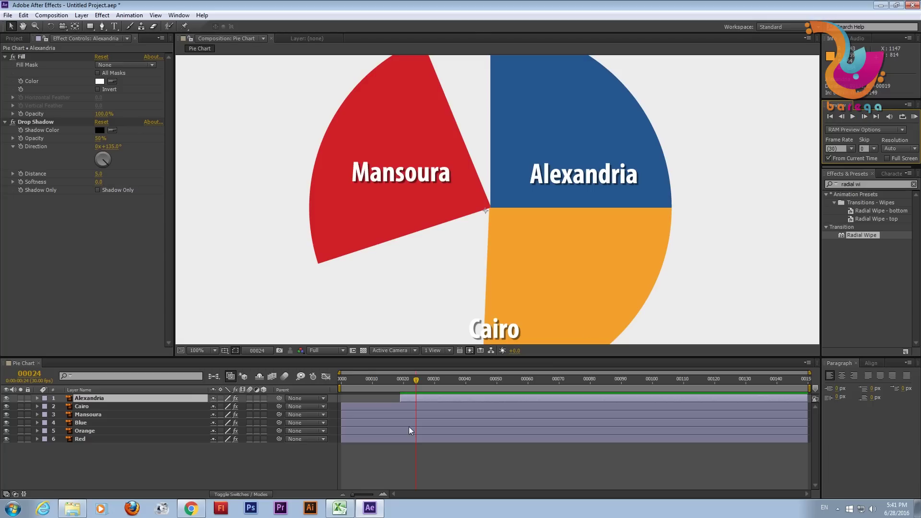
click(37, 399)
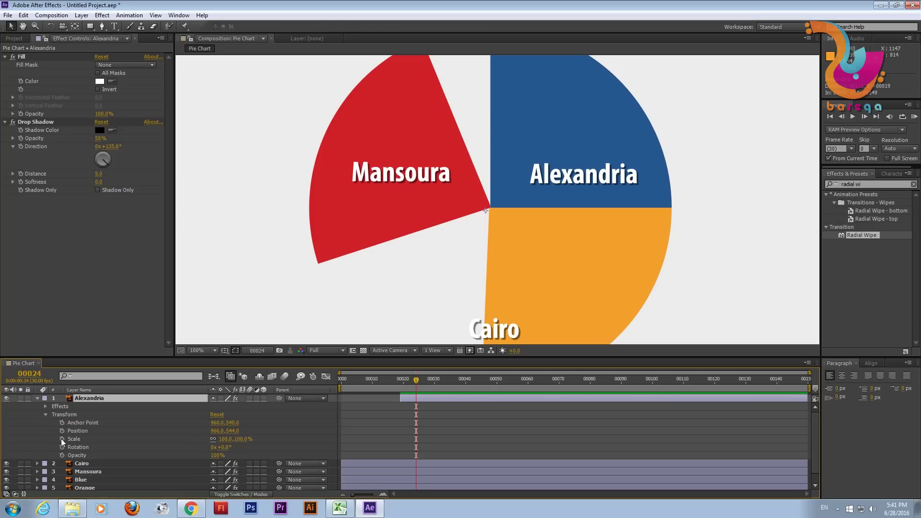
Enable Scale and Opacity keyframes on Alexandria, then set its scale to 60% at an earlier frame
click(62, 439)
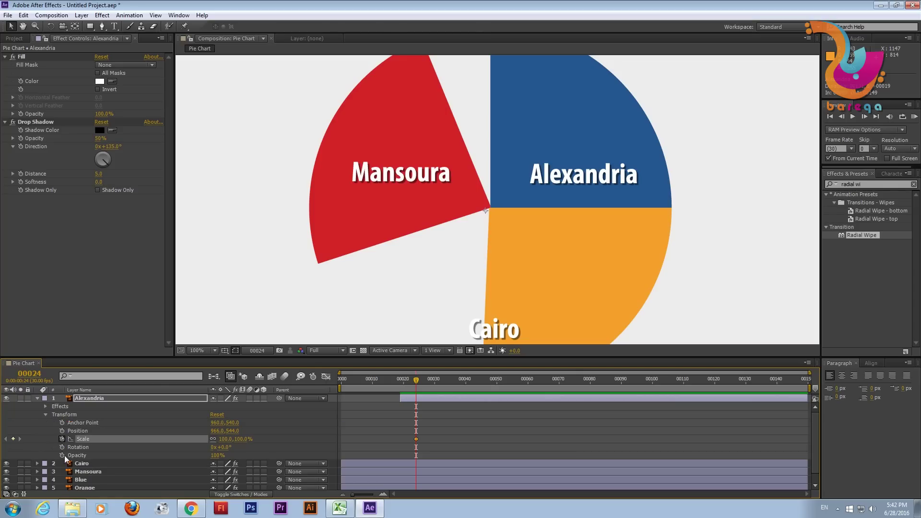
click(62, 455)
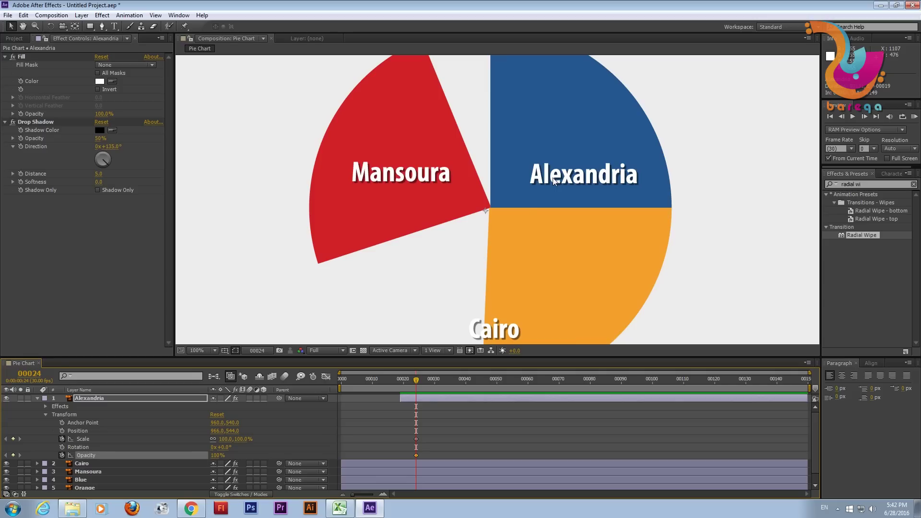
click(407, 379)
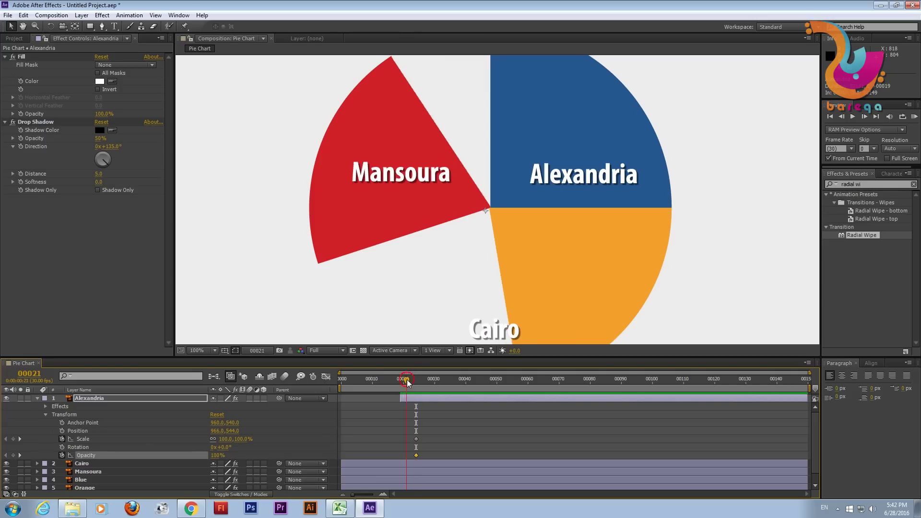
drag(407, 379, 397, 399)
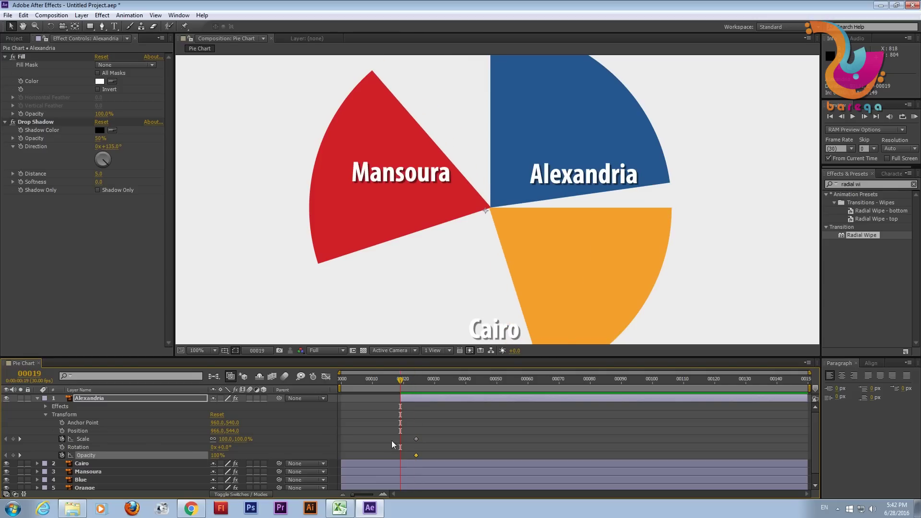
click(106, 439)
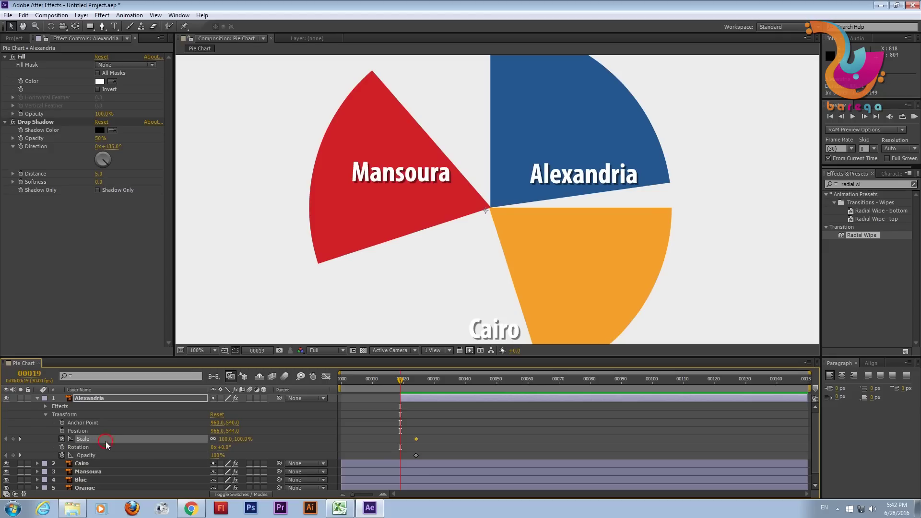
click(225, 439)
drag(222, 439, 210, 444)
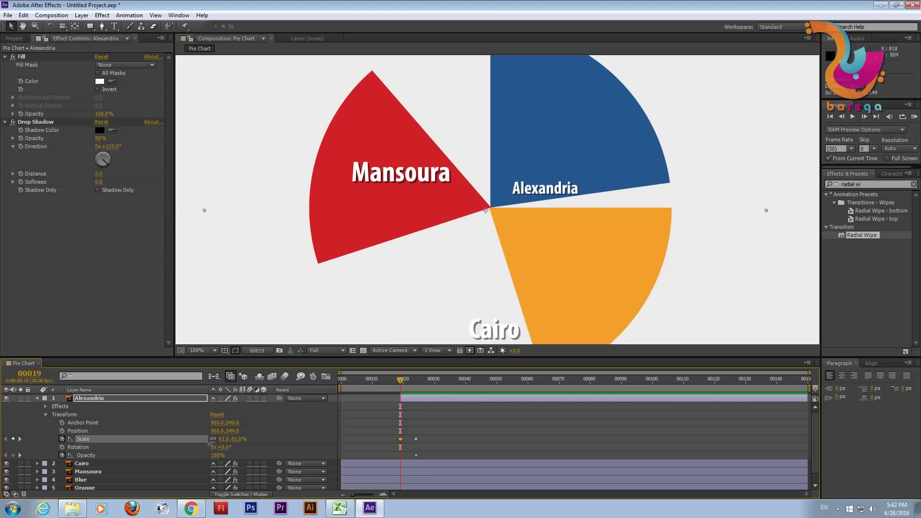
click(224, 439)
text(60)
key(Return)
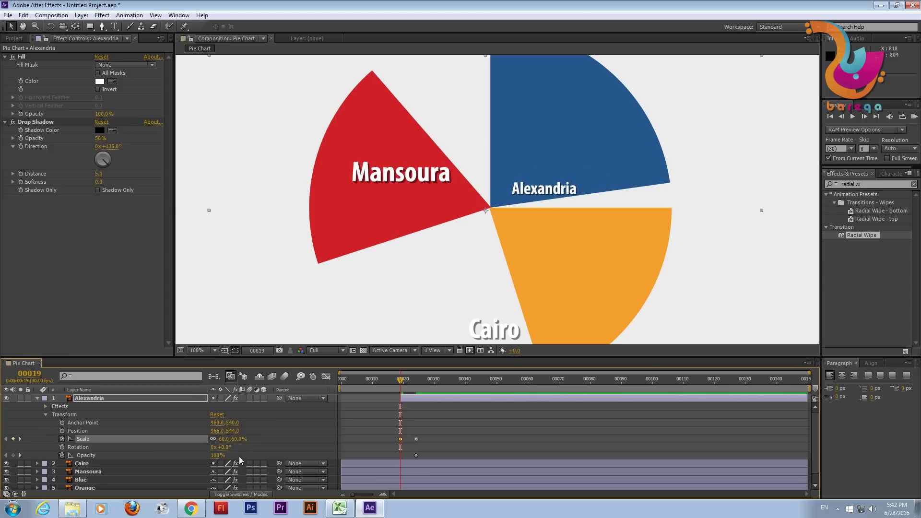
Set the Alexandria label's opacity to 0% there and scrub to preview it fading in
click(119, 460)
click(125, 456)
drag(213, 456, 96, 467)
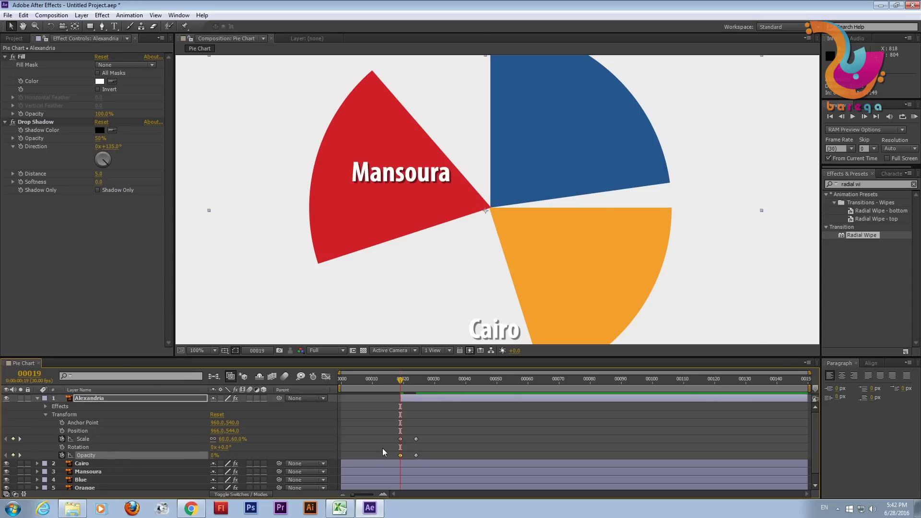
mouse_move(403, 386)
mouse_down()
mouse_move(399, 395)
mouse_move(427, 406)
mouse_move(408, 418)
mouse_move(425, 420)
mouse_up()
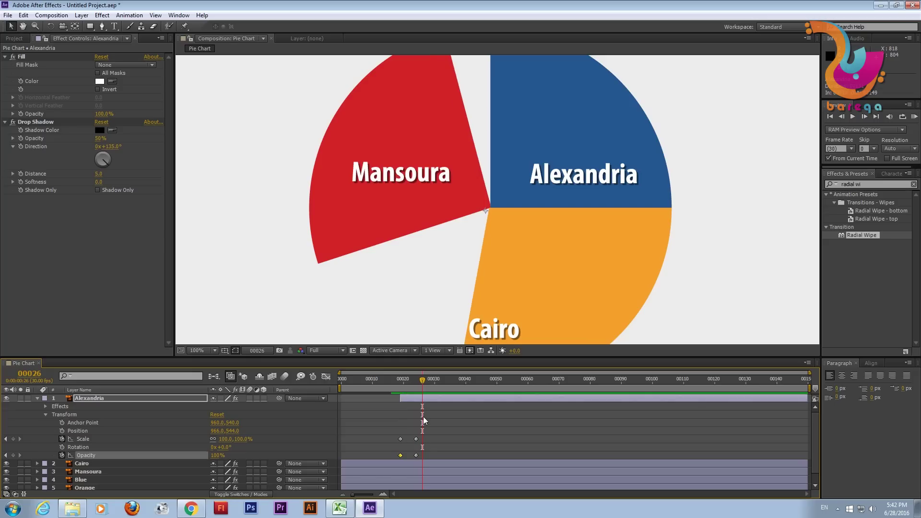
drag(424, 379, 396, 391)
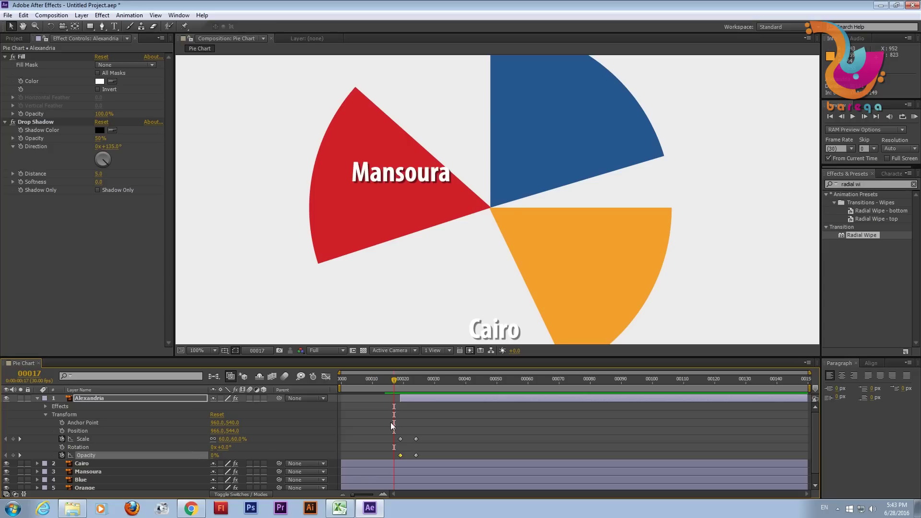
Collapse Alexandria, open Mansoura's transform properties, and trim its in-point to frame 17
click(40, 397)
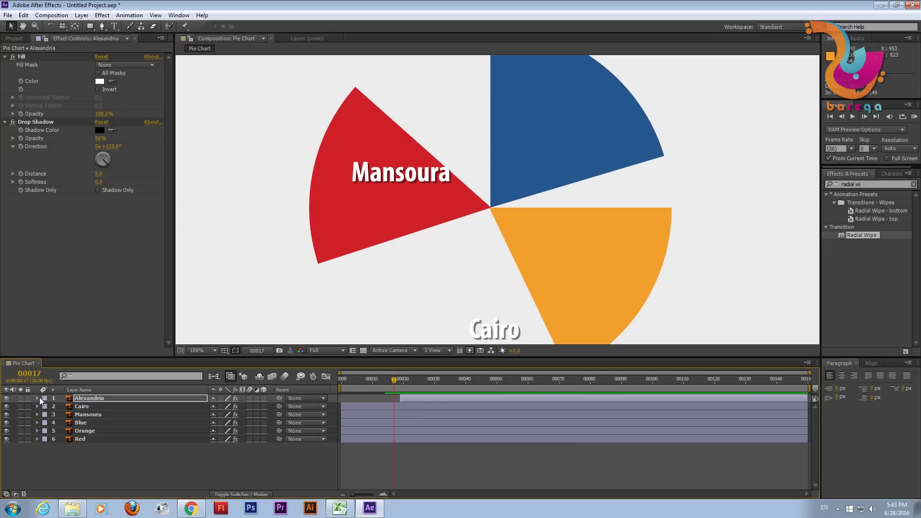
click(37, 414)
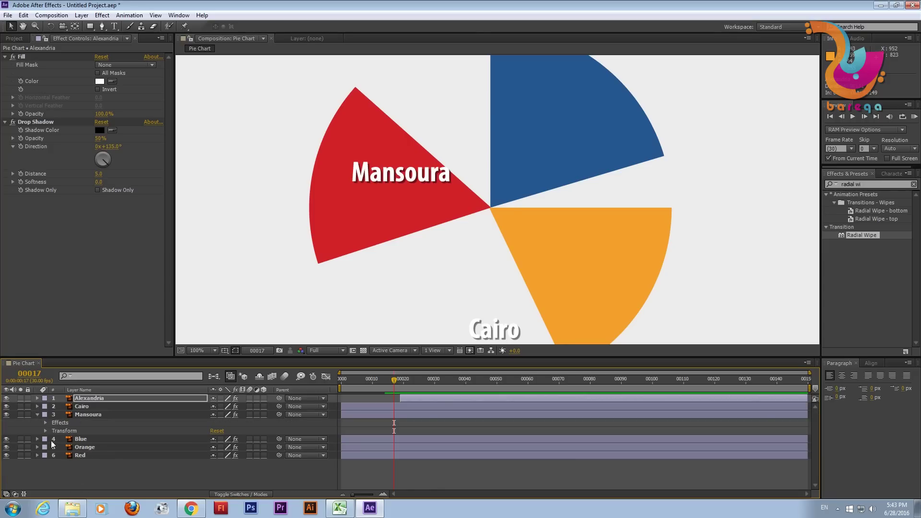
click(46, 431)
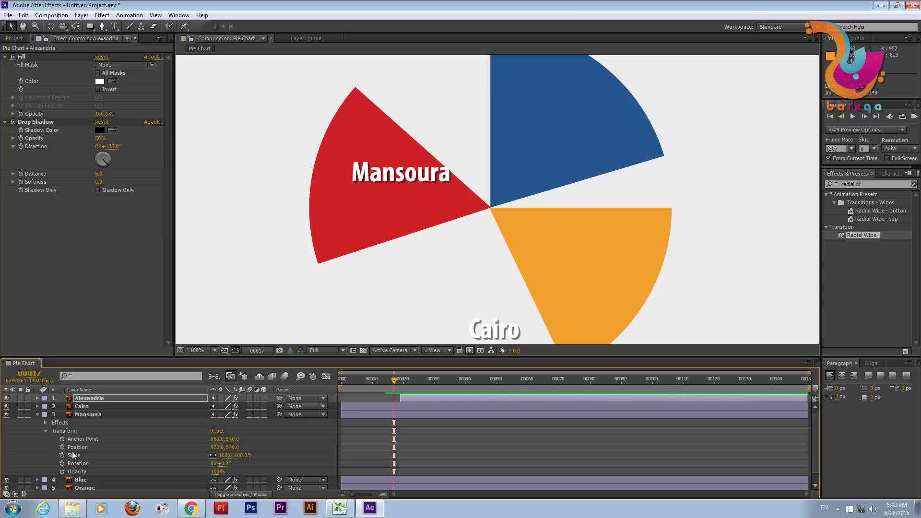
click(391, 414)
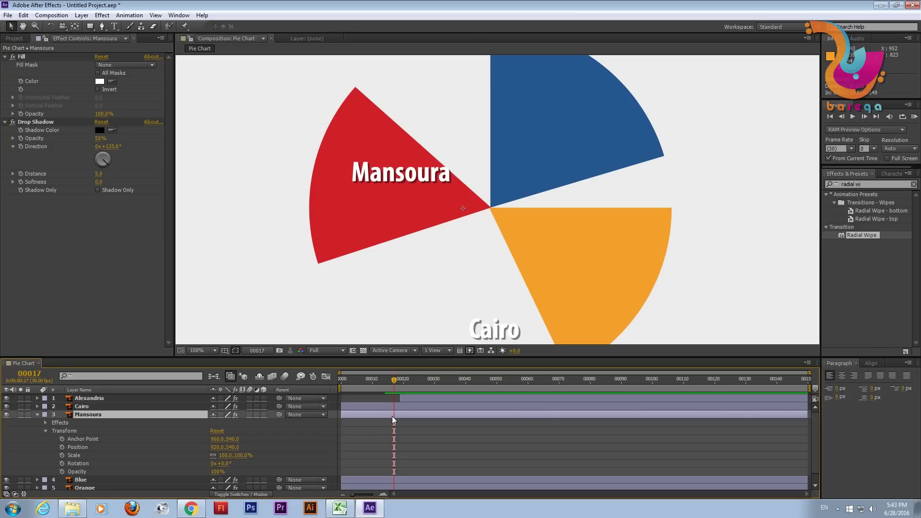
drag(341, 414, 392, 415)
drag(392, 415, 394, 415)
key(space)
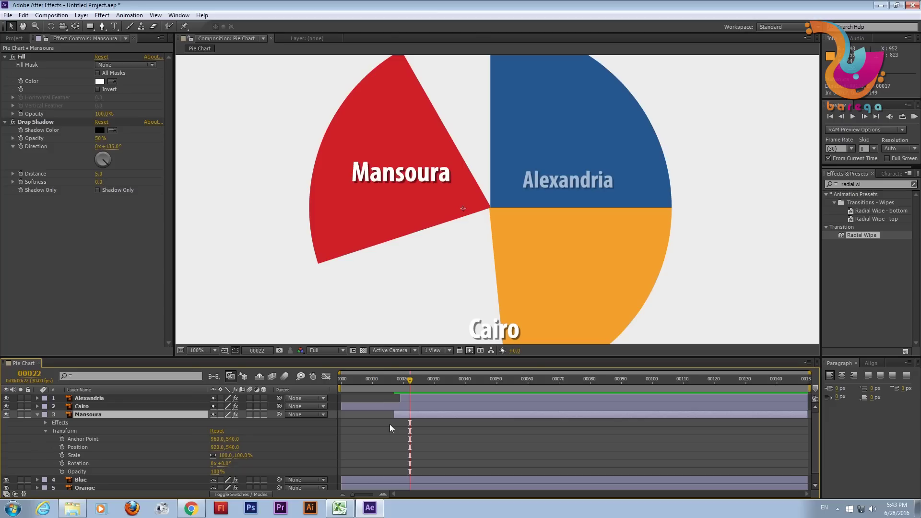
Keyframe the Mansoura label at 60% scale and 0% opacity at its in-point, preview, and collapse it
click(62, 455)
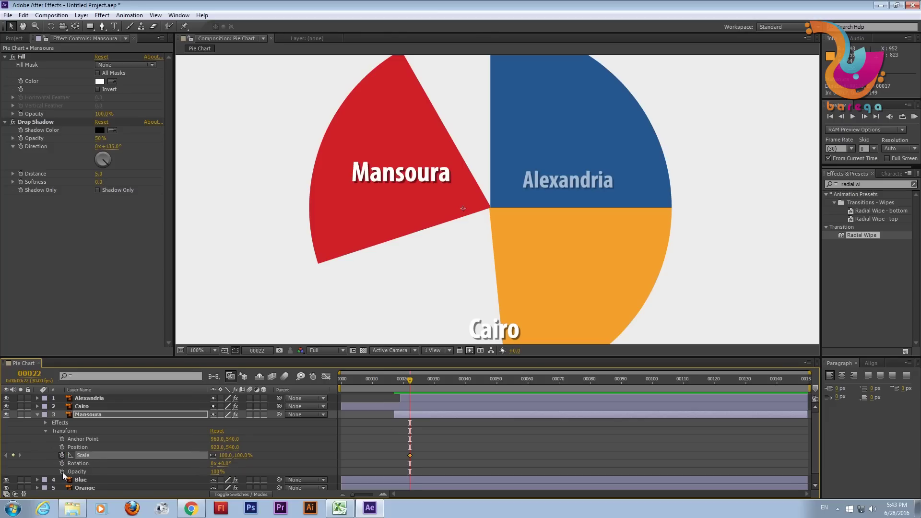
click(62, 471)
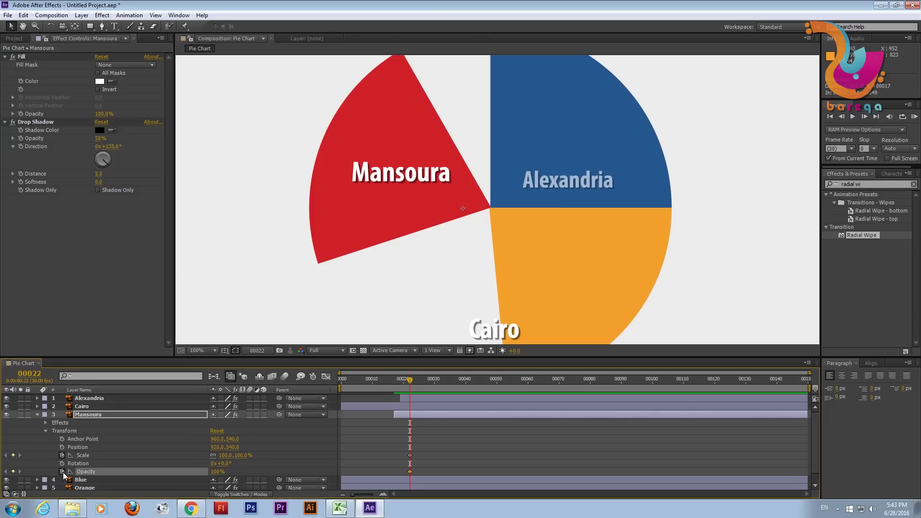
drag(407, 380, 395, 380)
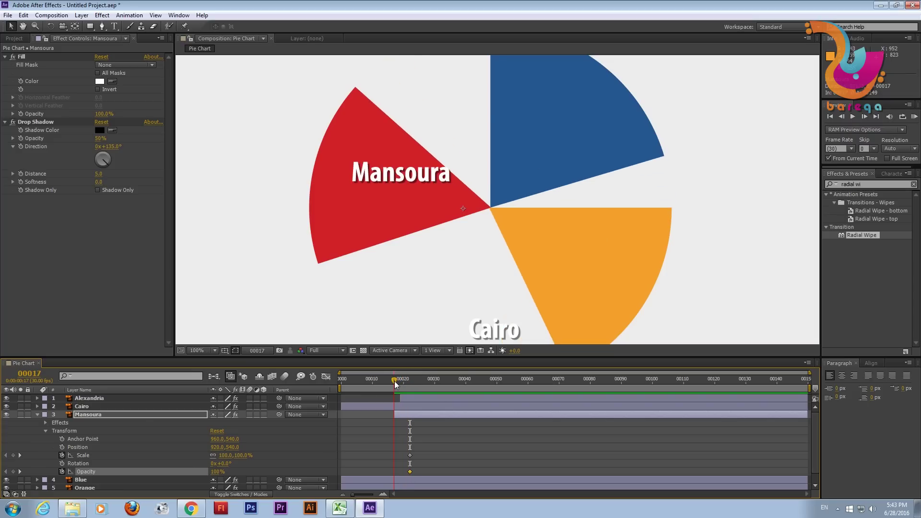
click(88, 454)
click(226, 454)
key(Return)
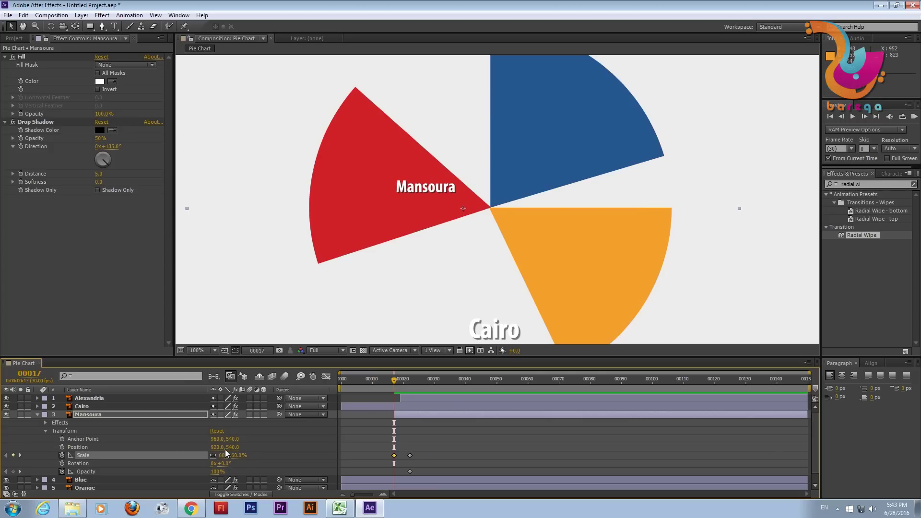
click(218, 472)
text(0)
key(Return)
drag(396, 379, 429, 393)
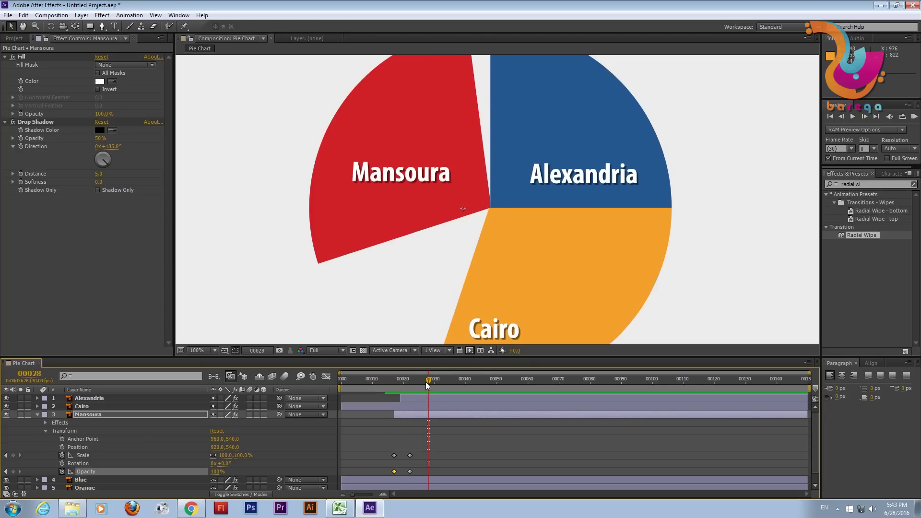
drag(426, 383, 421, 384)
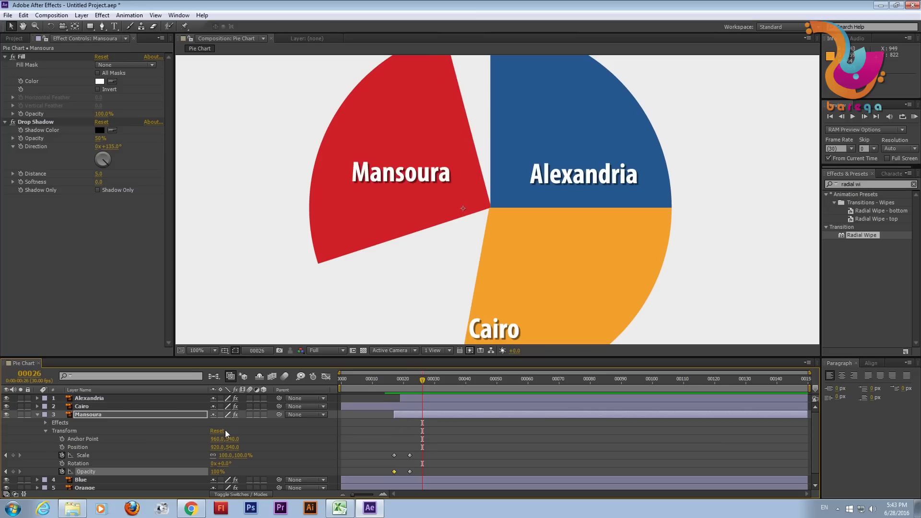
click(37, 415)
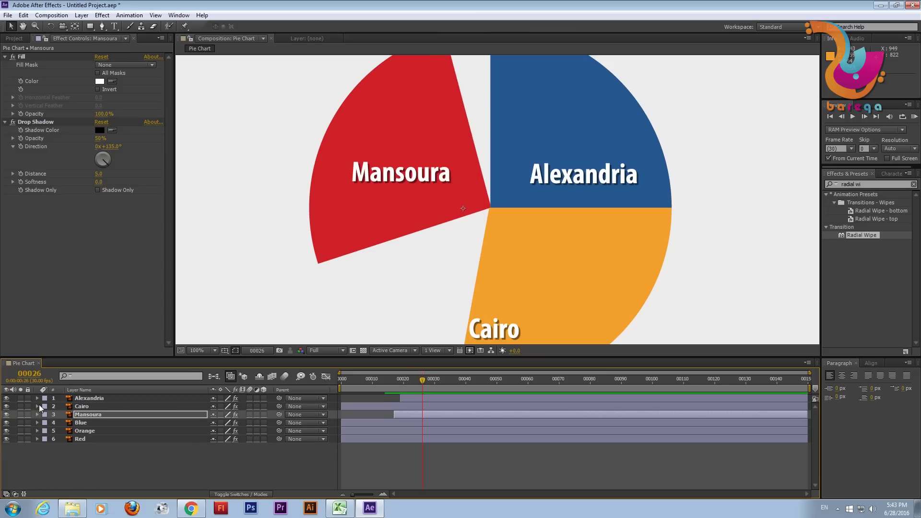
Delay the Cairo label's in-point later in time and show its transform properties
click(37, 406)
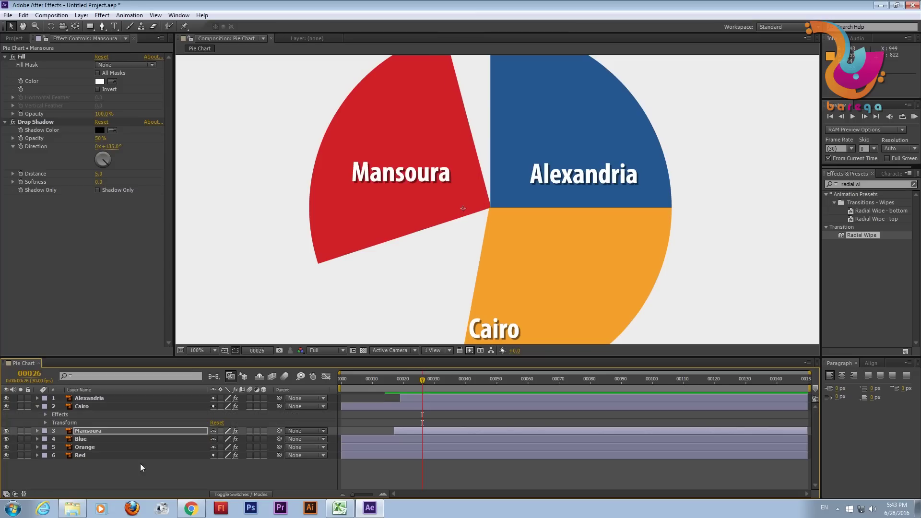
click(413, 406)
mouse_move(341, 407)
mouse_down()
mouse_move(420, 409)
mouse_move(355, 412)
mouse_up()
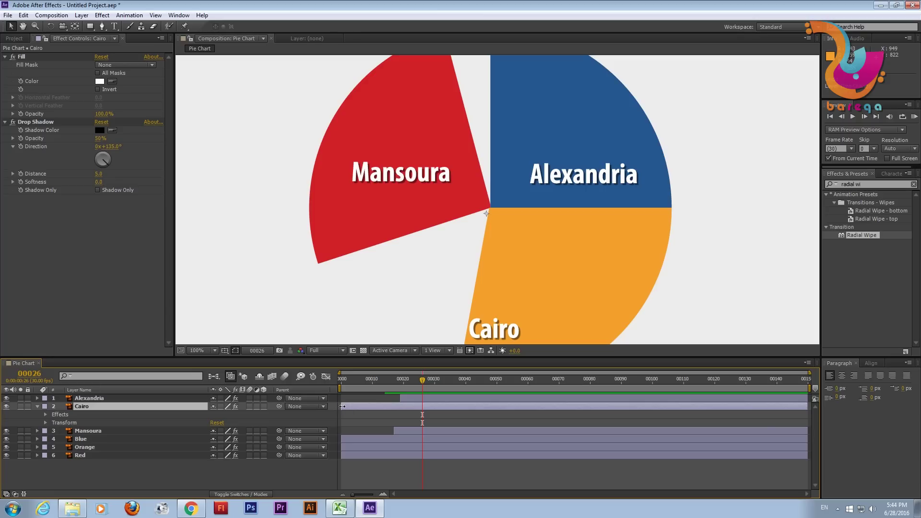
drag(342, 407, 422, 407)
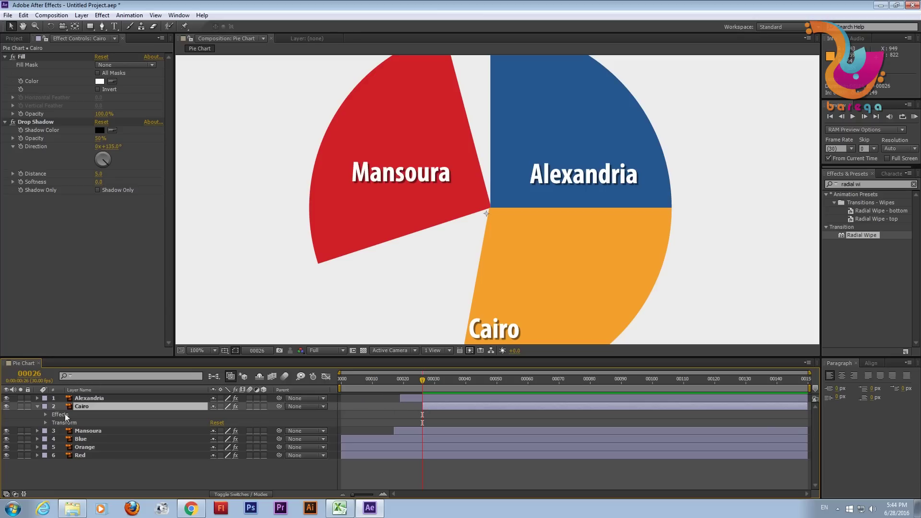
click(46, 423)
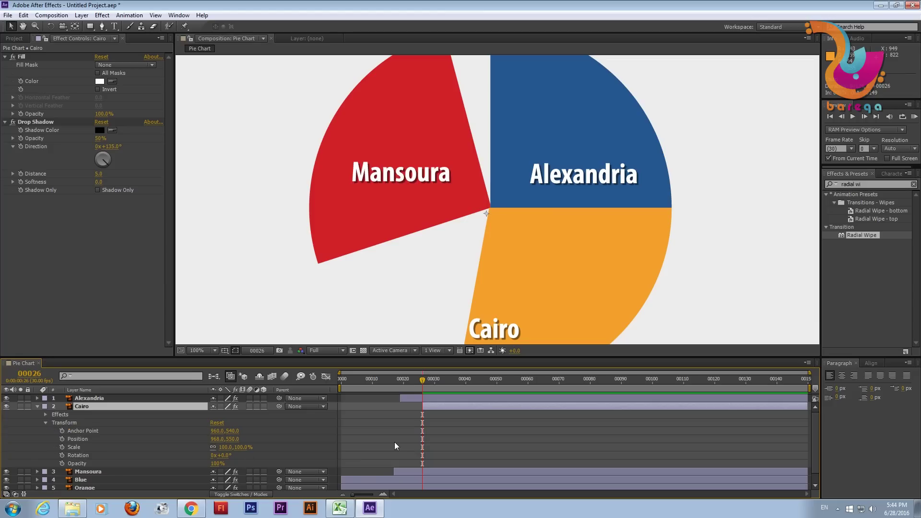
Step back and forth frame by frame to check the slice timing around Cairo's start
key(Page_Down)
key(Page_Down)
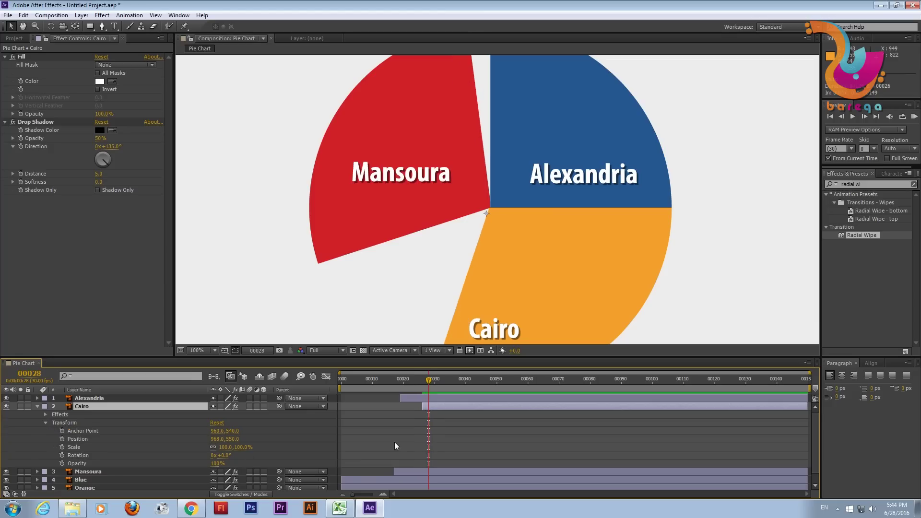
key(Page_Down)
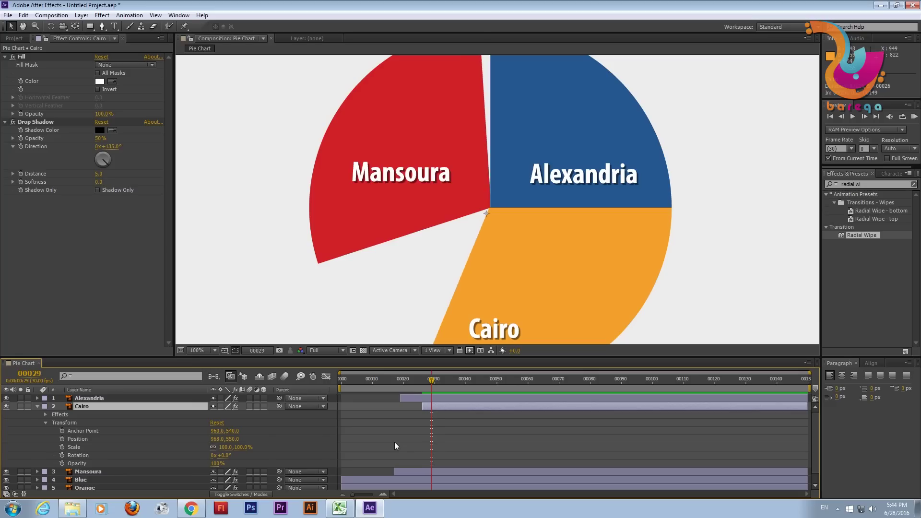
key(Page_Down)
key(Page_Up)
key(Page_Down)
key(Page_Down)
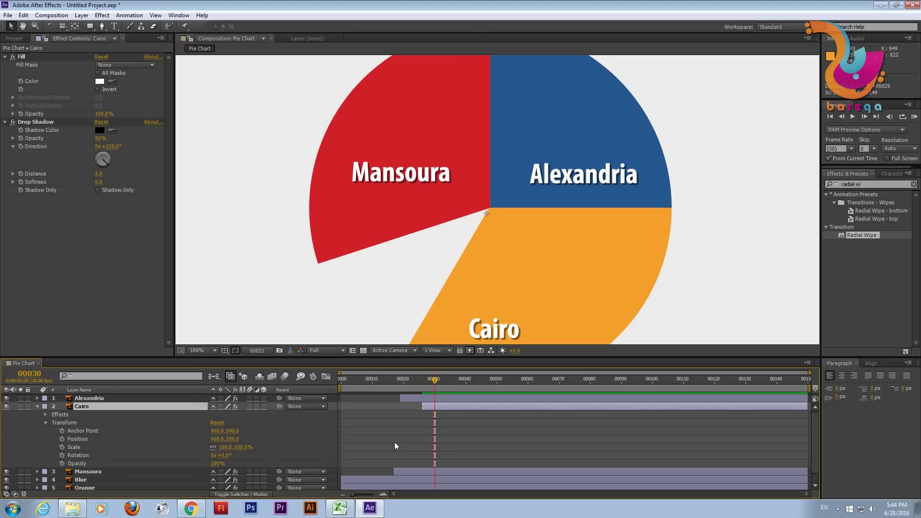
click(864, 117)
click(864, 117)
click(864, 116)
click(864, 117)
click(864, 117)
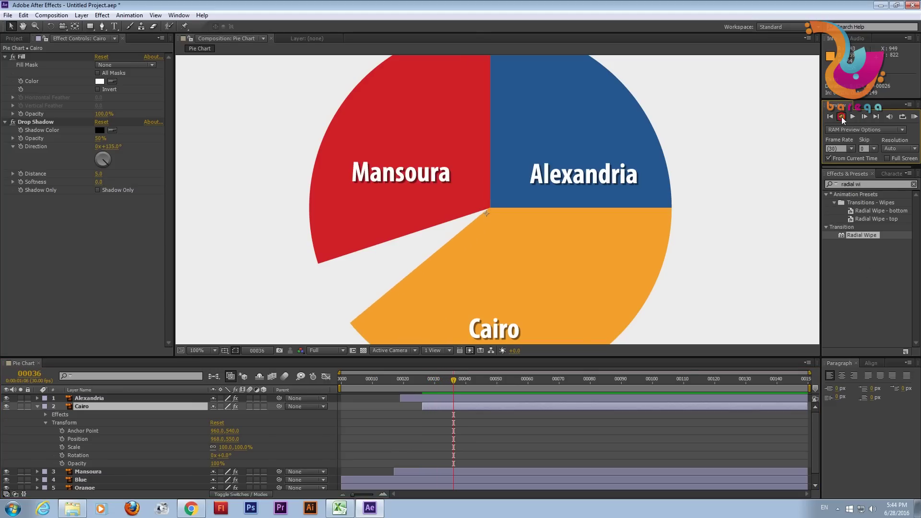
click(842, 116)
click(842, 117)
click(842, 116)
click(842, 117)
click(842, 117)
click(842, 116)
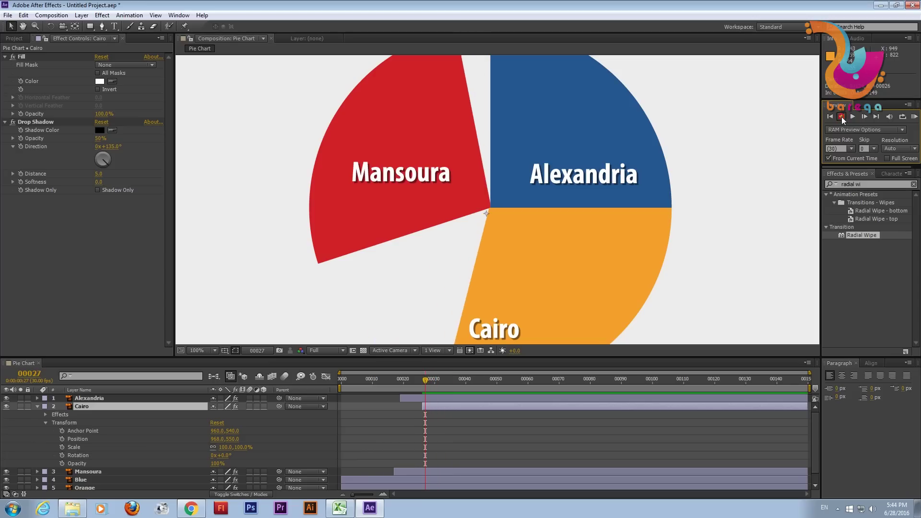
click(842, 116)
click(865, 117)
click(865, 117)
click(865, 117)
click(865, 117)
click(865, 117)
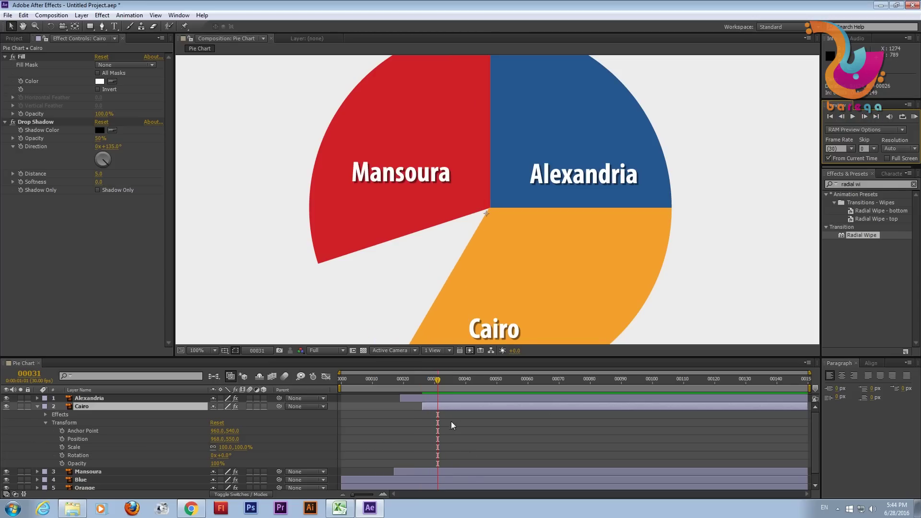
Keyframe Cairo's Scale at 60% and Opacity at 0 on frame 26, then scrub to frame 34
click(62, 447)
click(62, 463)
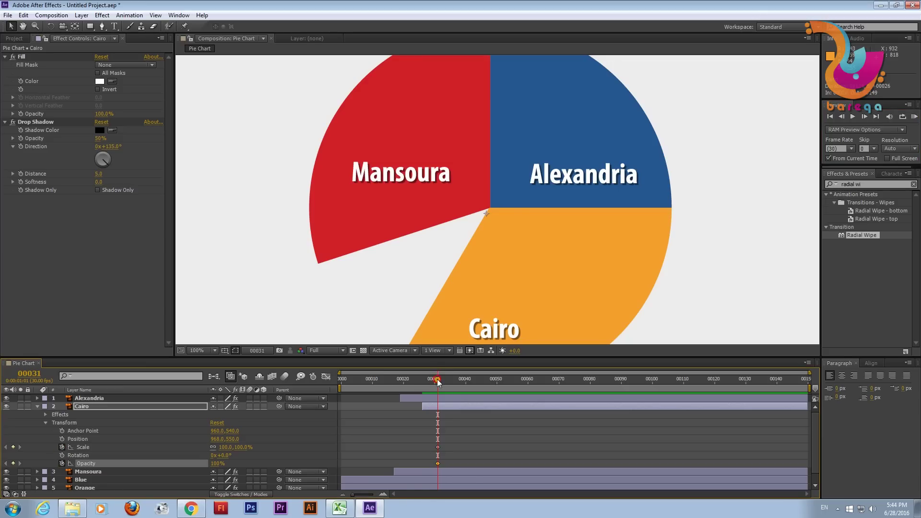
drag(437, 379, 422, 384)
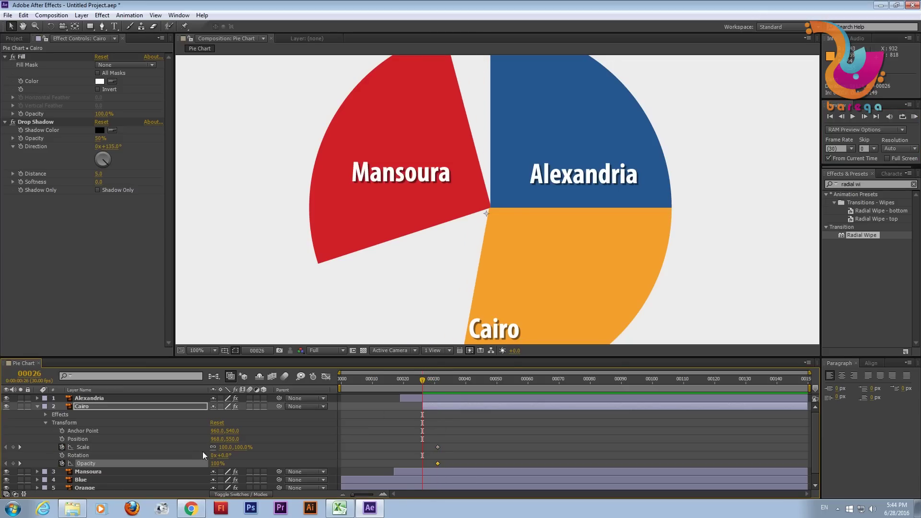
click(221, 448)
text(6)
key(Return)
click(217, 464)
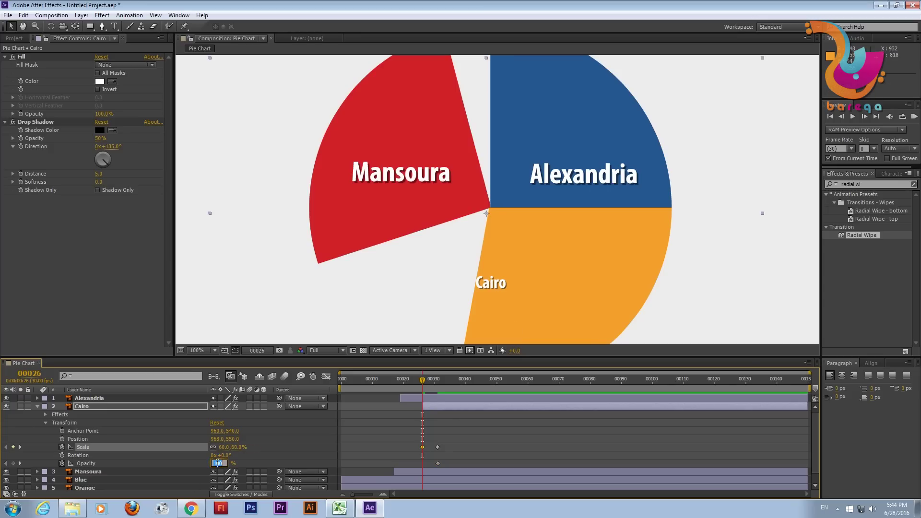
text(0)
key(Return)
drag(422, 405, 448, 404)
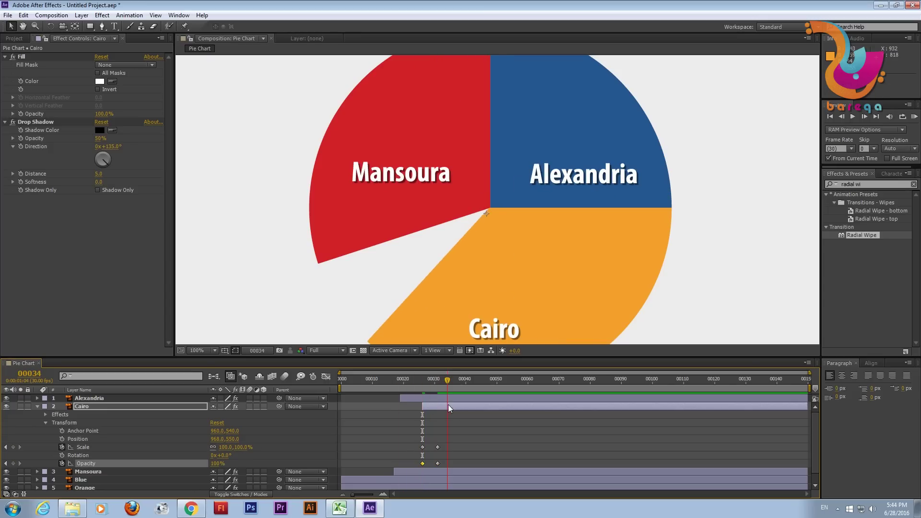
click(212, 351)
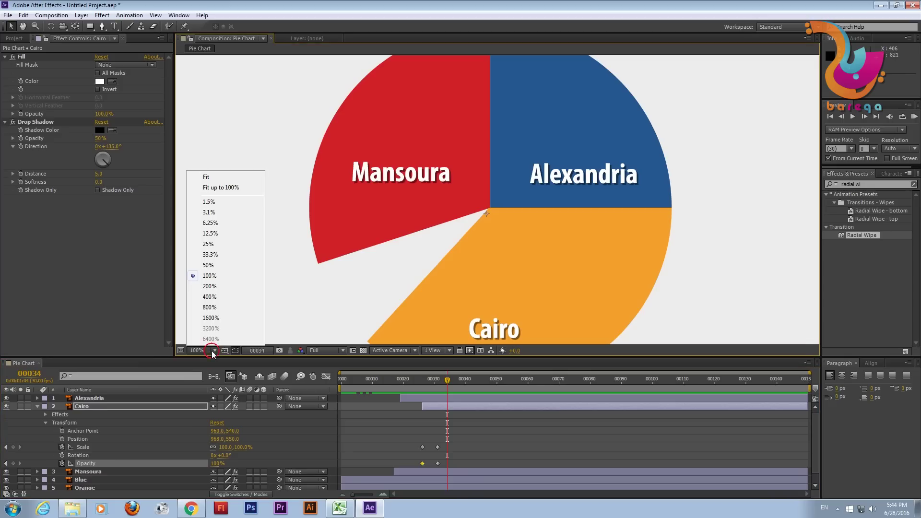
Fit the composition in the viewer, scrub to frame 45, collapse Cairo, and select Alexandria
click(229, 178)
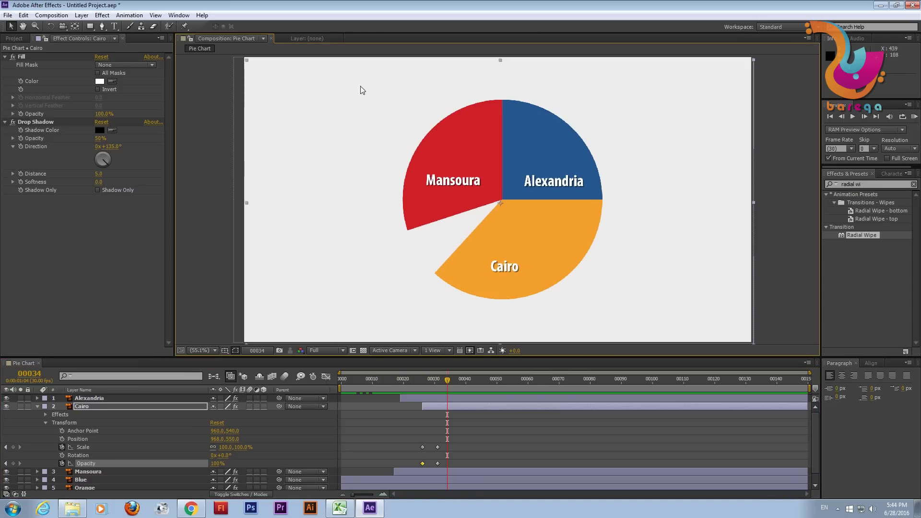
mouse_move(402, 382)
mouse_down()
mouse_move(384, 382)
mouse_move(459, 379)
mouse_move(438, 385)
mouse_up()
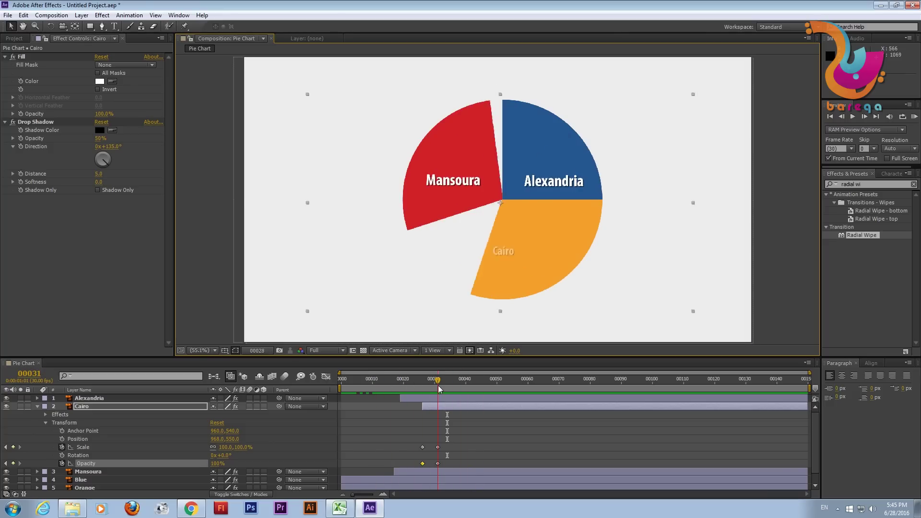
click(37, 407)
drag(438, 383, 482, 381)
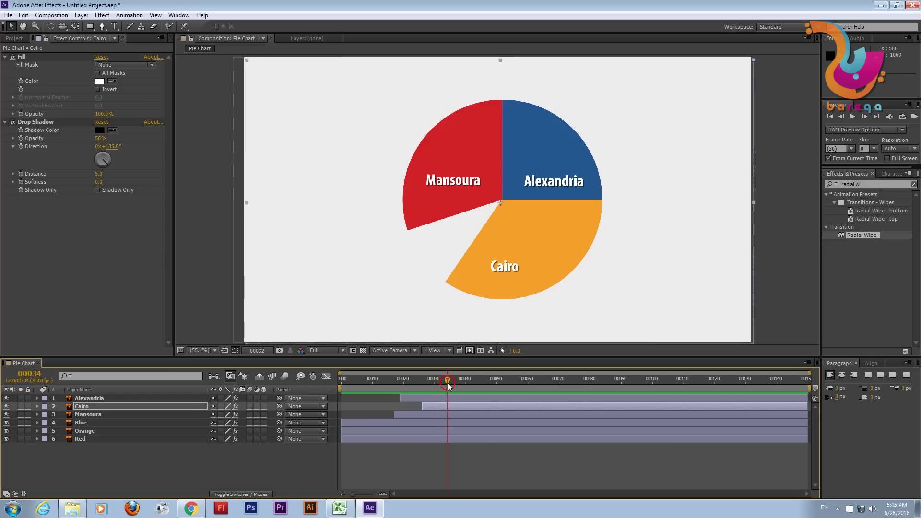
click(475, 398)
key(ctrl+t)
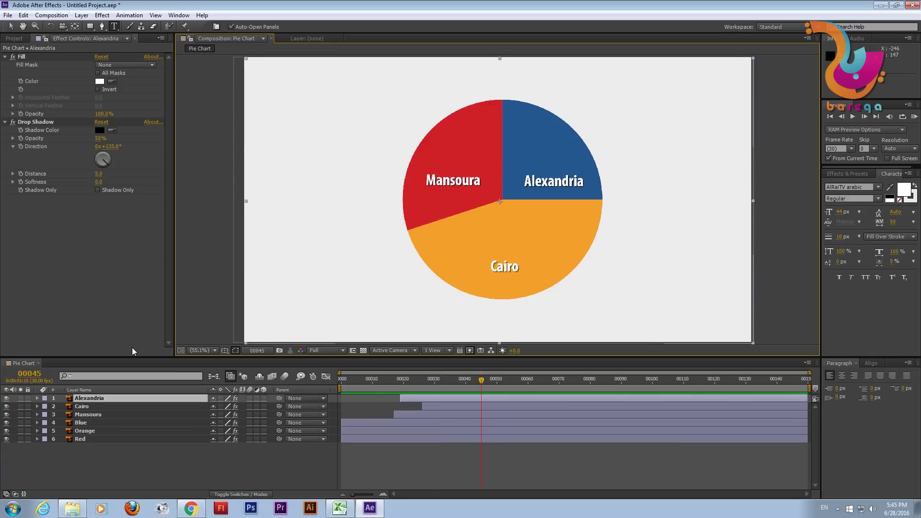
Create a comp-sized 1920×1080 gray solid via Layer > New > Solid
click(81, 17)
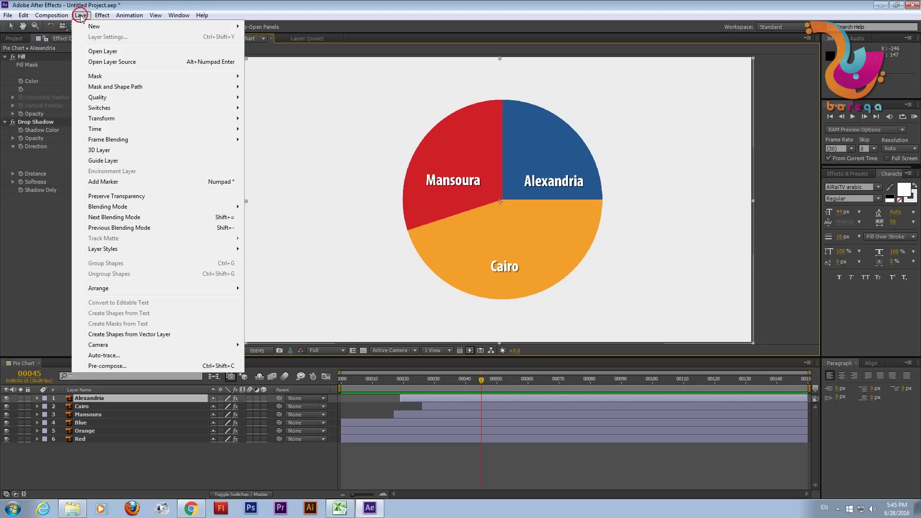
mouse_move(87, 27)
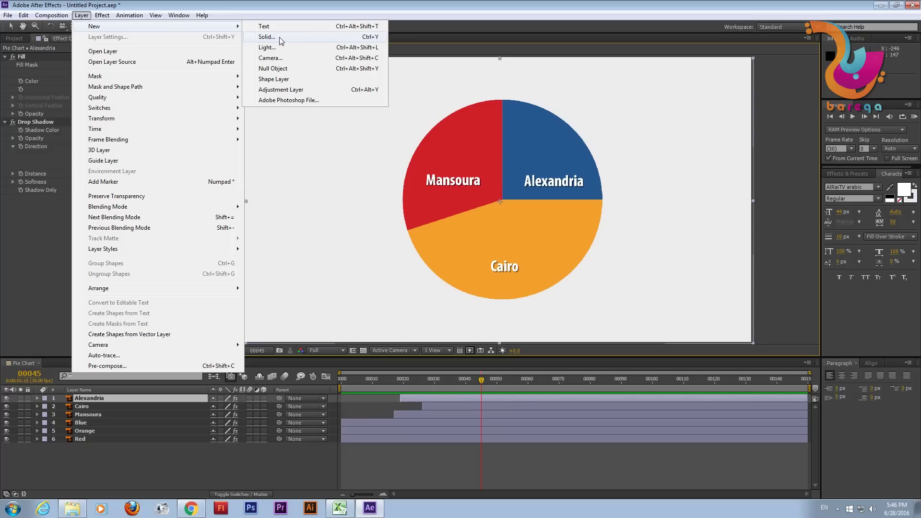
click(278, 36)
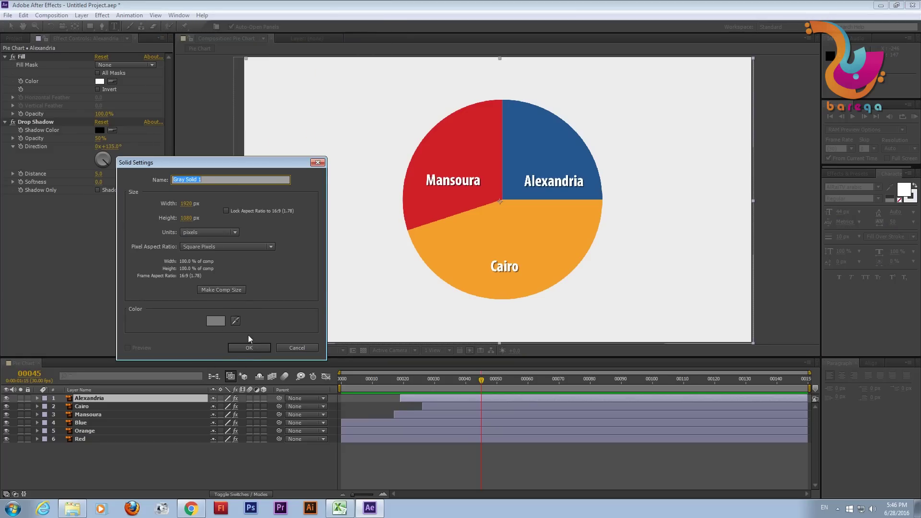
click(249, 347)
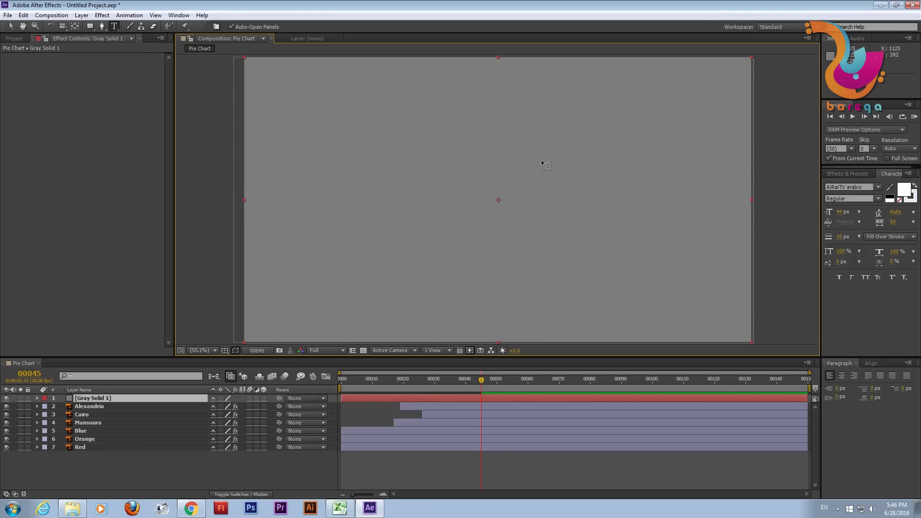
Search Effects & Presets for 'numbers' and drop the Numbers effect onto Gray Solid 1
click(835, 175)
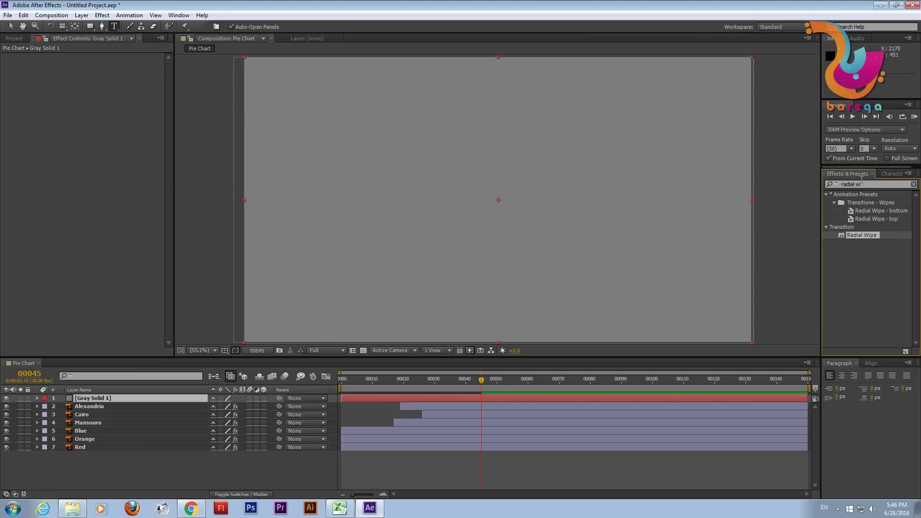
drag(861, 185, 834, 187)
key(BackSpace)
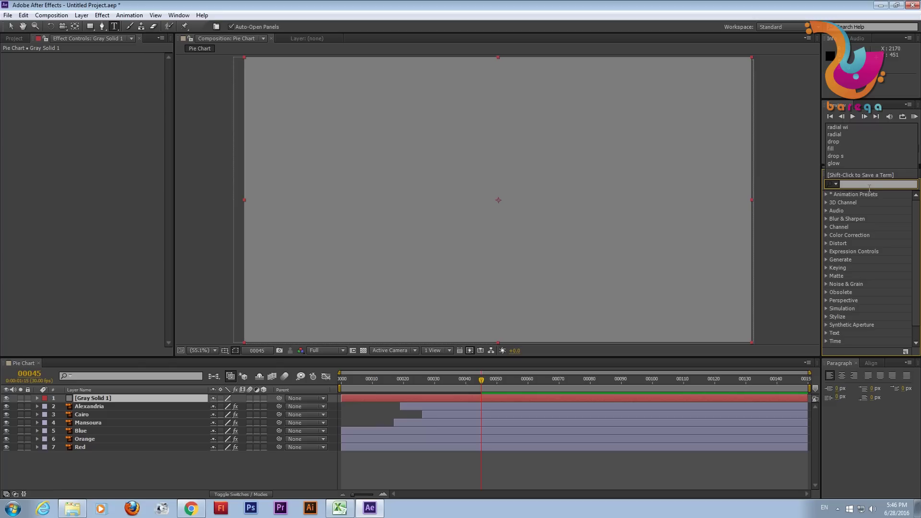
click(870, 187)
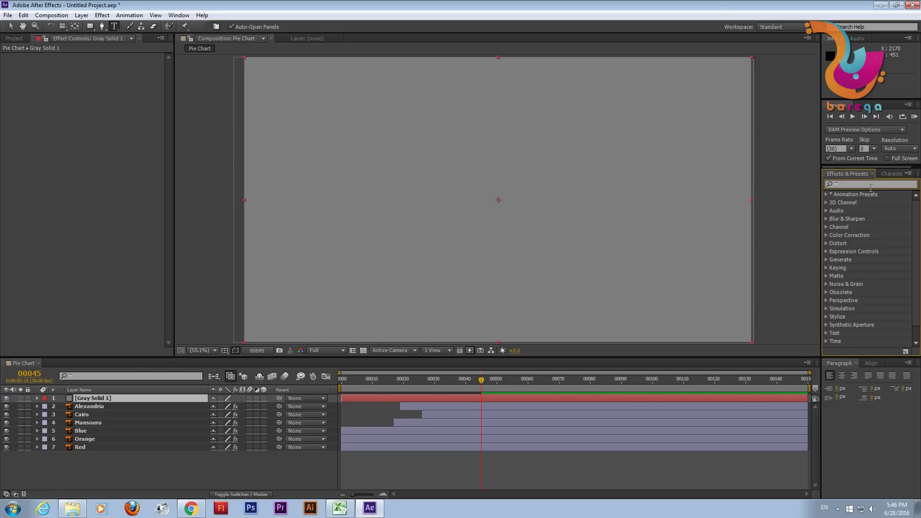
text(numbers)
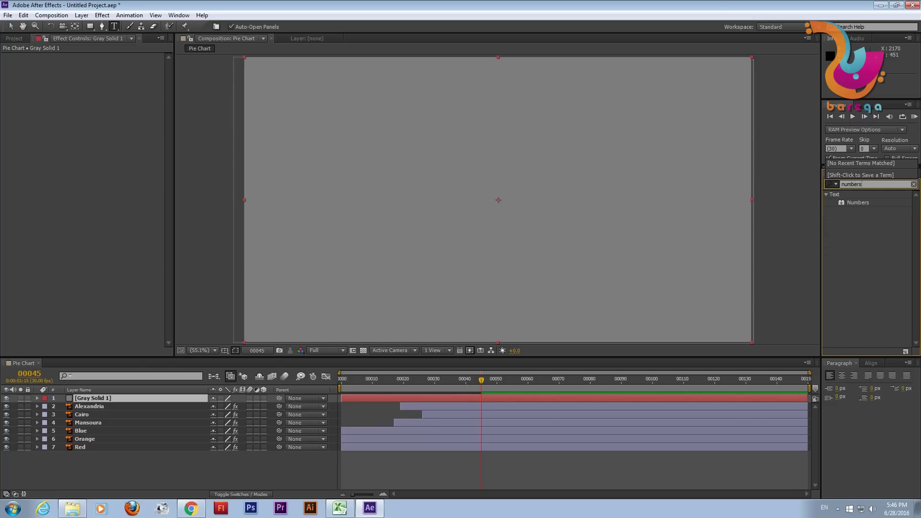
click(859, 202)
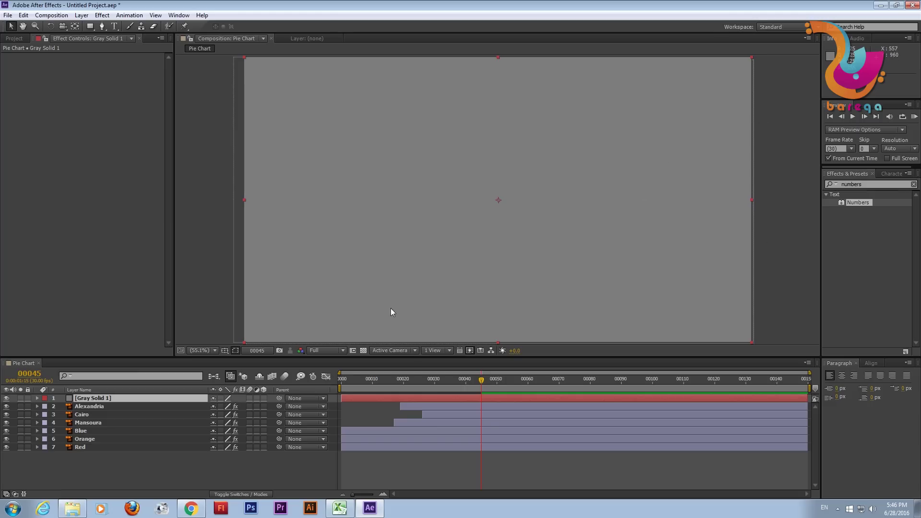
drag(863, 203, 133, 367)
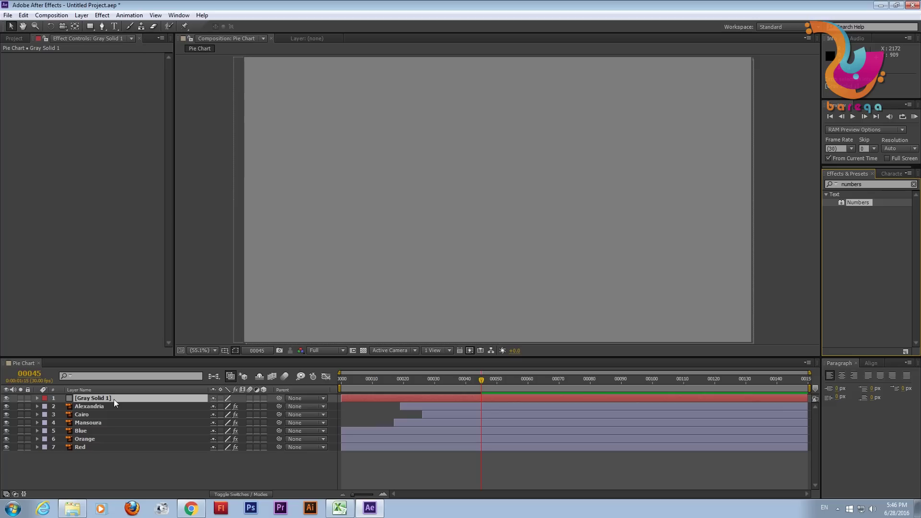
drag(114, 400, 113, 399)
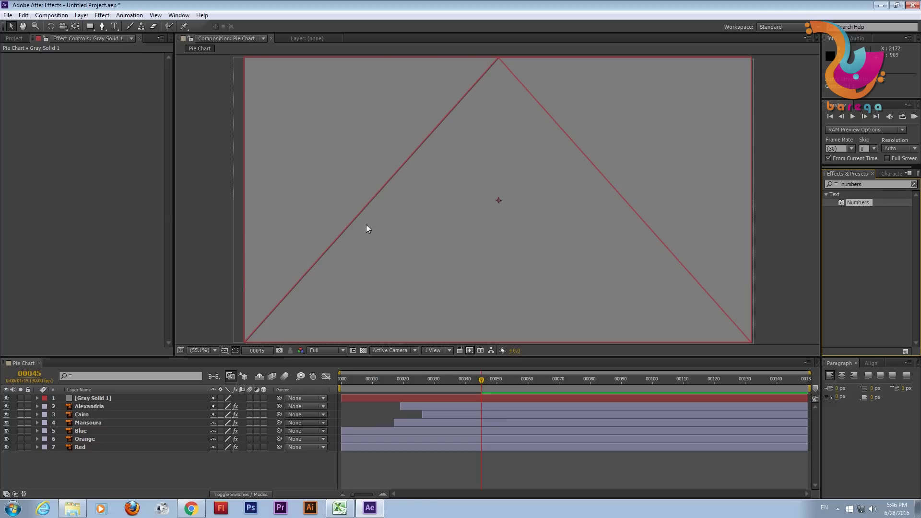
drag(367, 225, 122, 399)
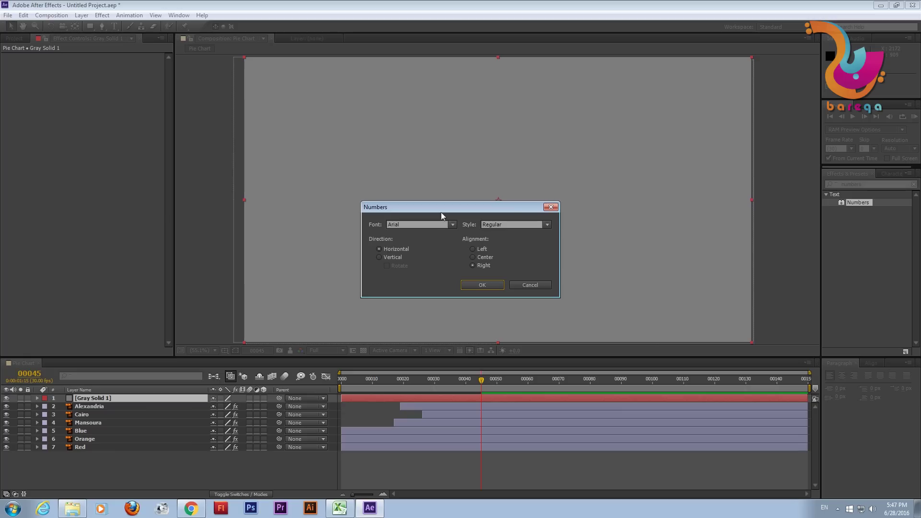
Set the Numbers dialog to Center alignment with the Arial Bold style
click(473, 257)
click(547, 226)
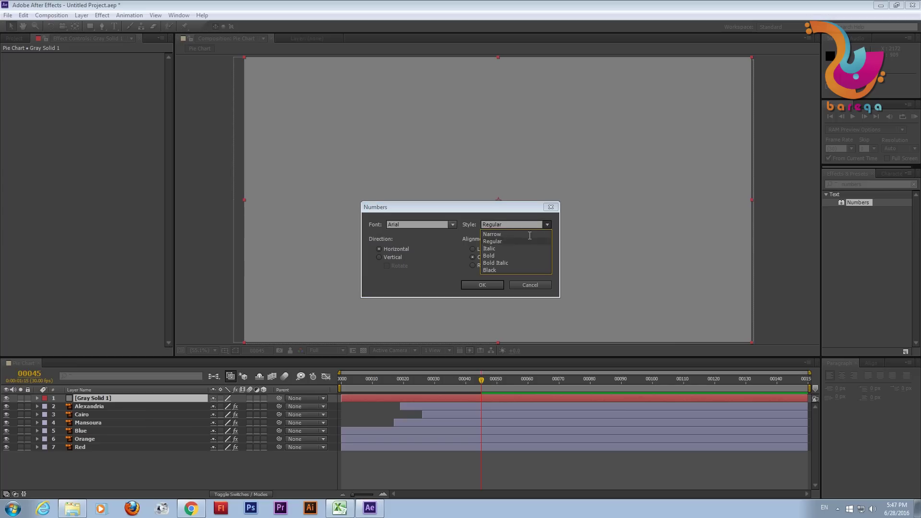
click(504, 256)
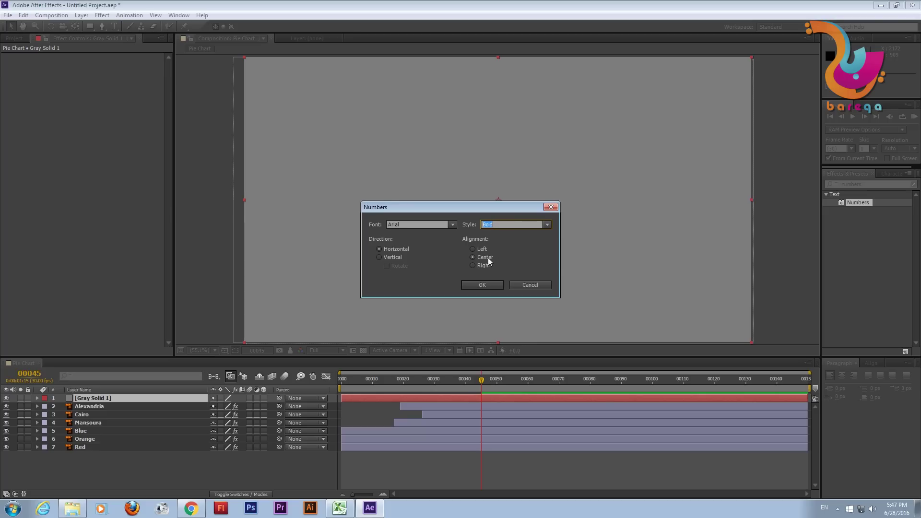
Confirm the Numbers settings and drag the 0.000 readout into the Alexandria slice above its label
click(487, 284)
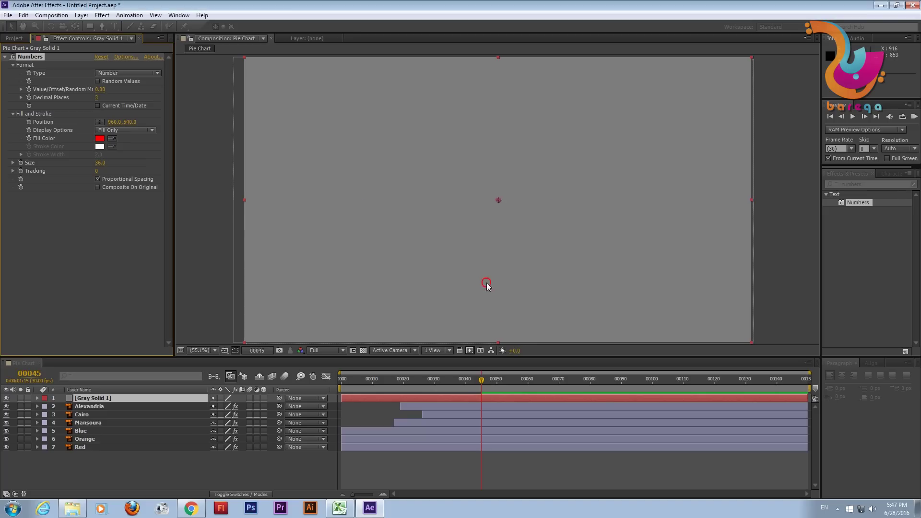
drag(499, 200, 547, 153)
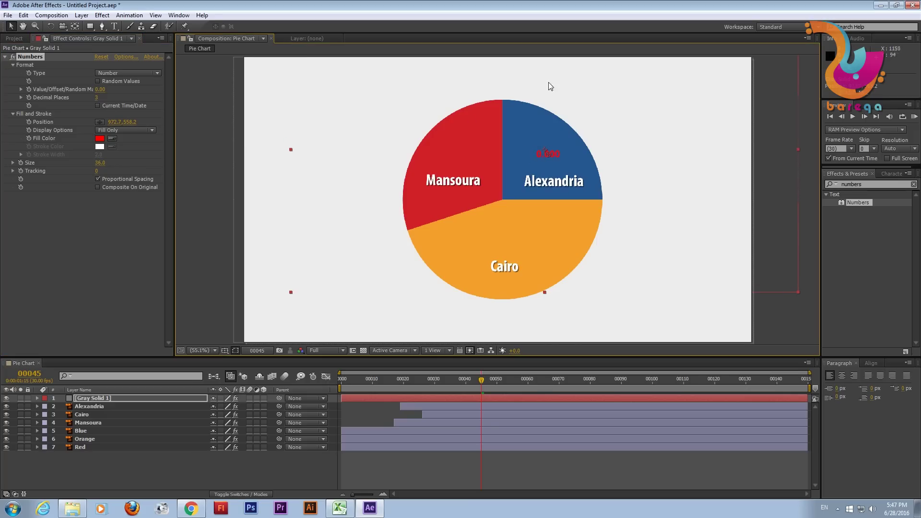
drag(547, 152, 550, 153)
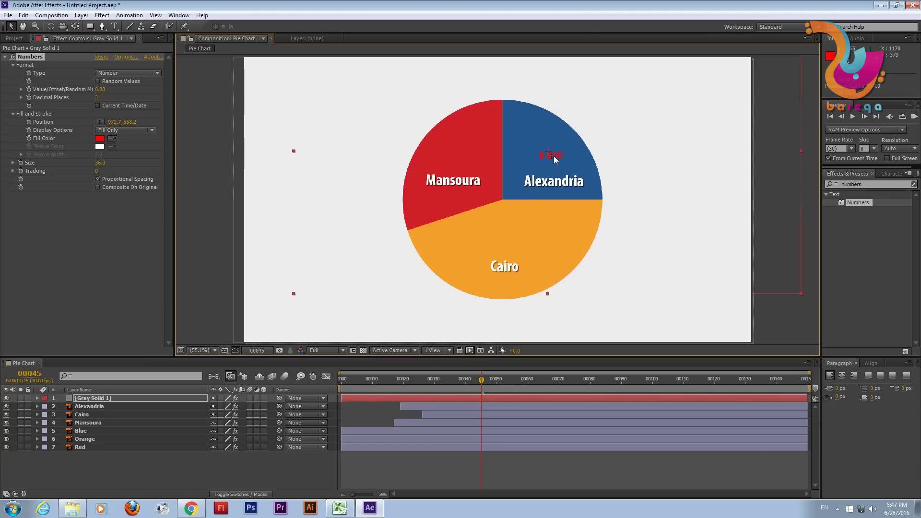
drag(554, 155, 558, 166)
click(27, 57)
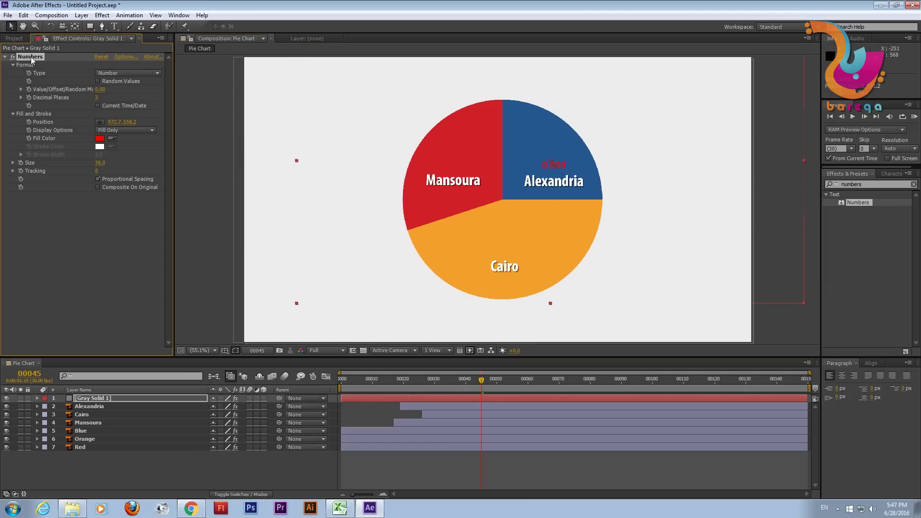
click(100, 162)
Format the number as size 65, white fill, 0 decimal places, value 25
drag(110, 163, 96, 162)
click(96, 162)
text(5)
key(Return)
click(100, 139)
drag(139, 191, 78, 155)
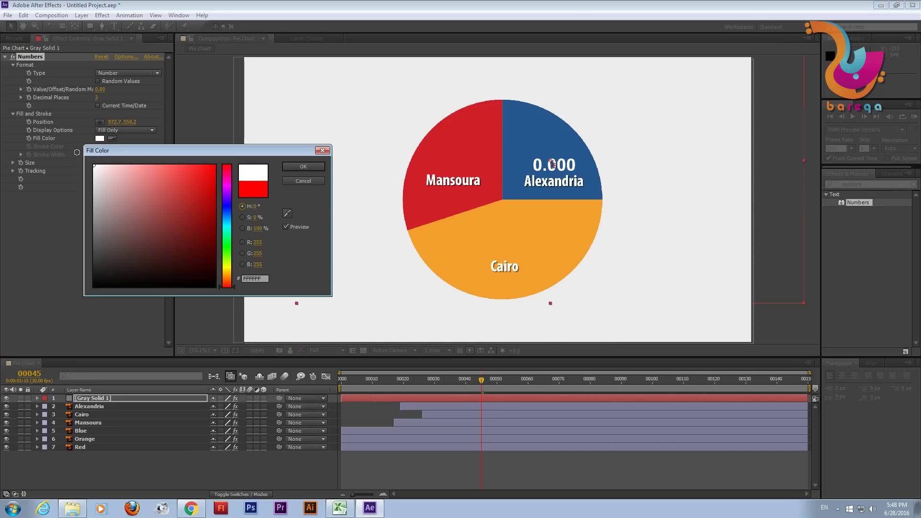
click(312, 168)
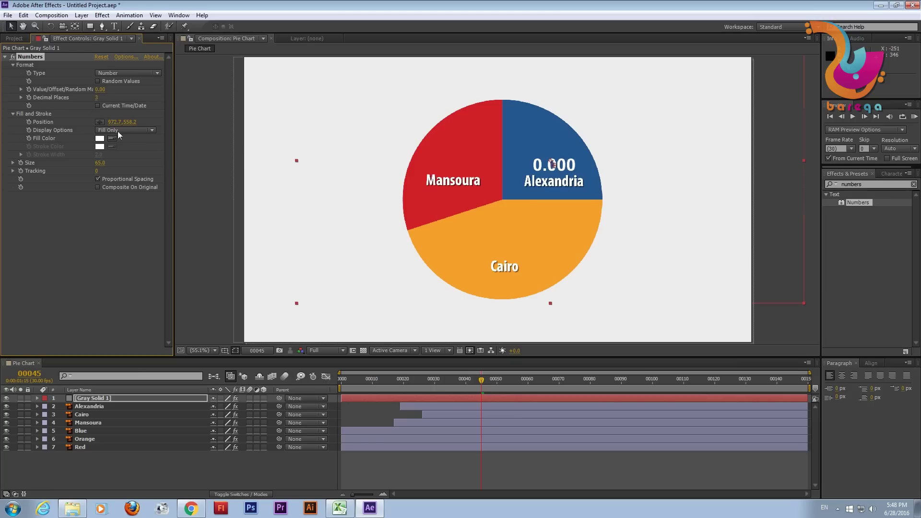
click(96, 97)
text(0)
key(Return)
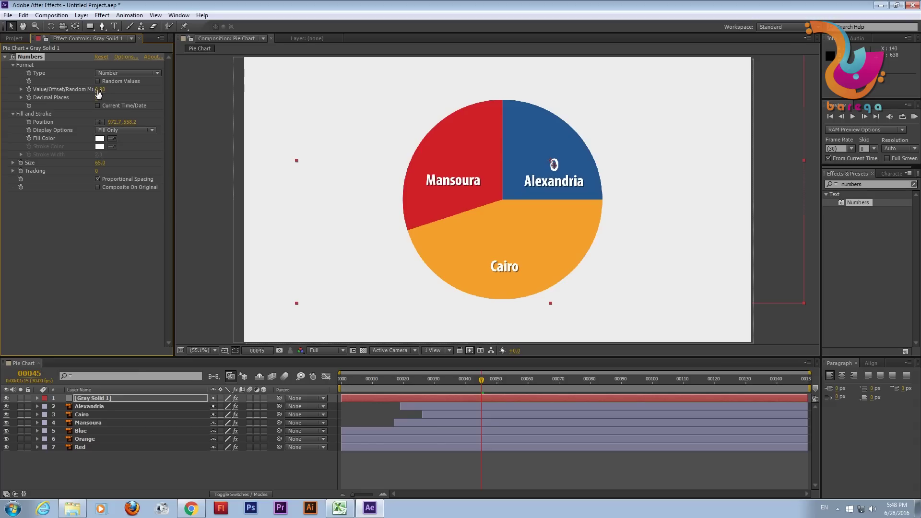
click(100, 90)
text(25)
key(Return)
Trim Gray Solid 1's in-point to start at frame 16
click(385, 379)
drag(384, 400, 391, 400)
click(391, 402)
click(390, 399)
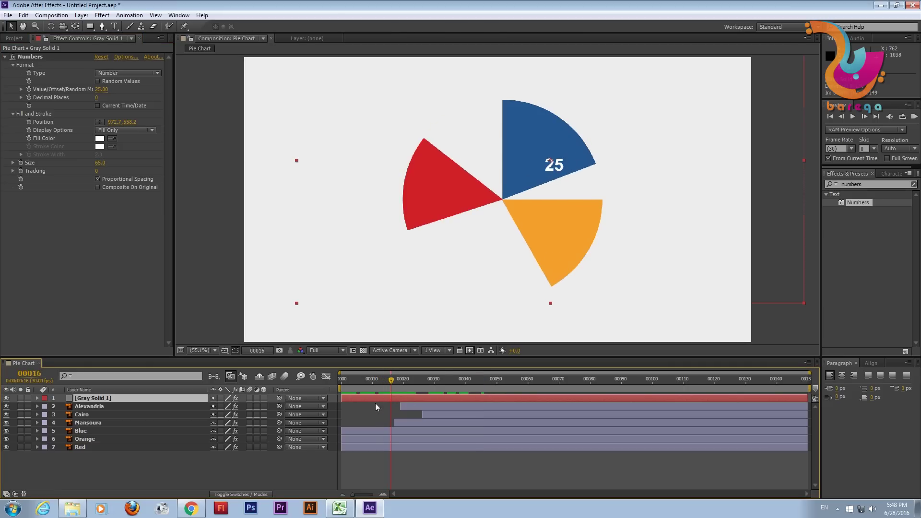
drag(342, 399, 385, 404)
Keyframe Value/Offset/Random Max at 0 on frame 16 and 25 on frame 21
click(21, 89)
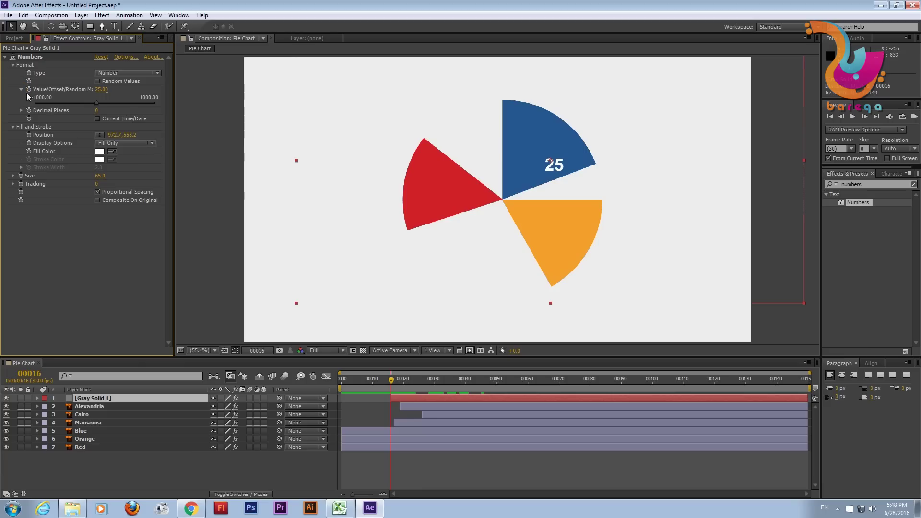
click(21, 89)
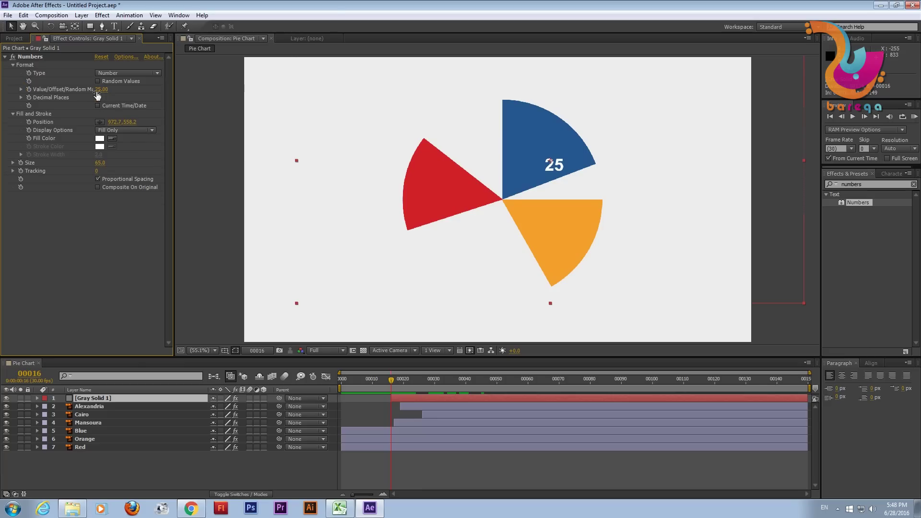
click(29, 90)
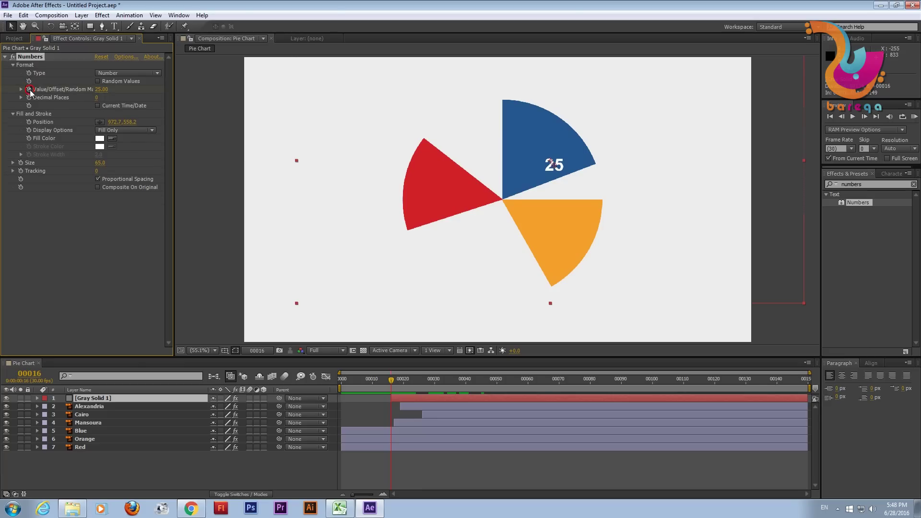
click(102, 89)
text(0)
key(Return)
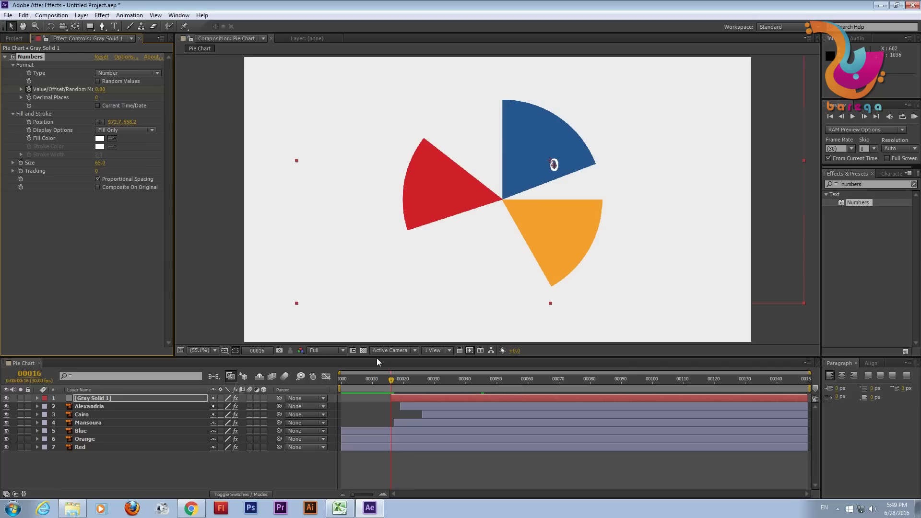
click(394, 384)
drag(393, 384, 406, 384)
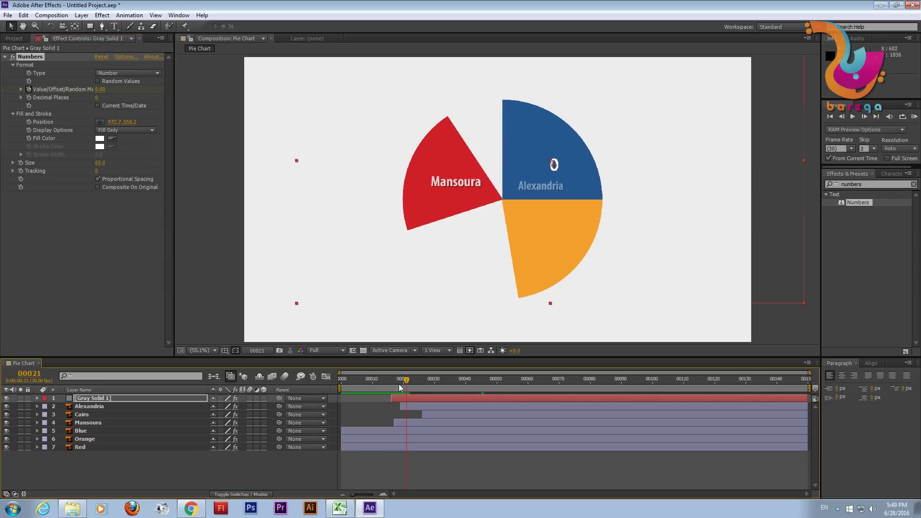
drag(97, 98, 94, 98)
click(99, 90)
text(25)
key(Return)
Preview and scrub the animation to check the 25 counting up as Alexandria wipes in
click(385, 382)
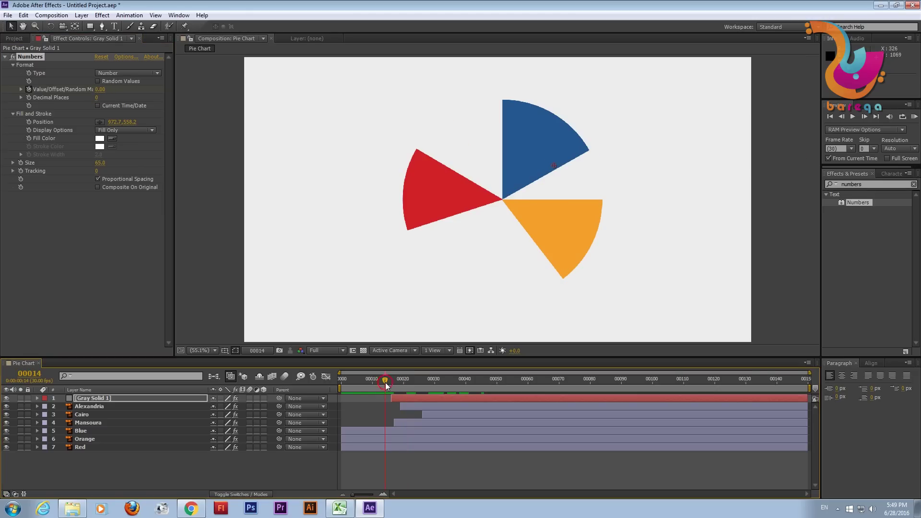
key(space)
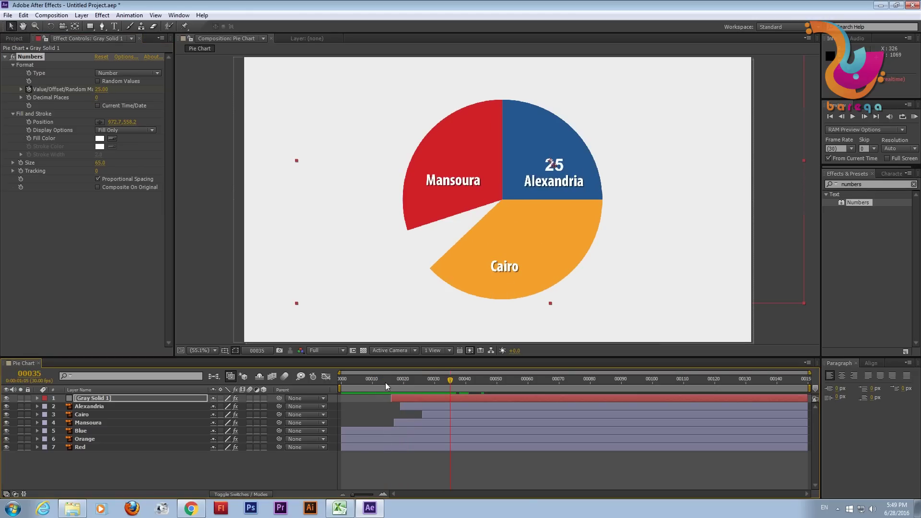
click(405, 445)
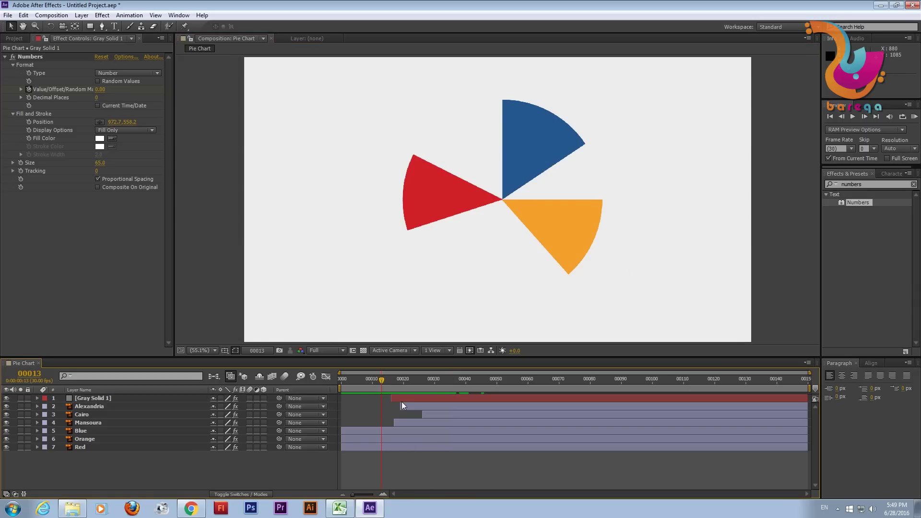
key(space)
click(393, 387)
key(space)
click(379, 387)
key(space)
drag(379, 387, 428, 384)
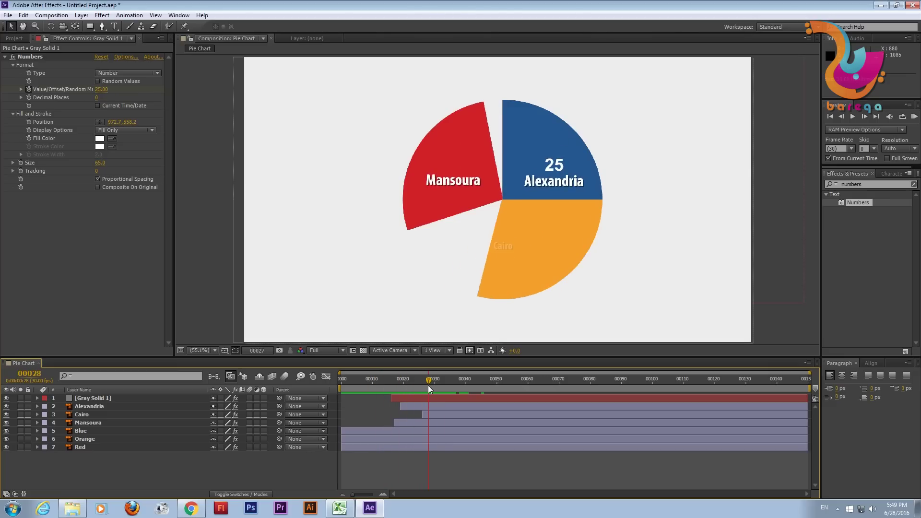
mouse_move(428, 385)
mouse_down()
mouse_move(453, 384)
mouse_move(396, 391)
mouse_move(450, 385)
mouse_move(410, 389)
mouse_move(439, 395)
mouse_up()
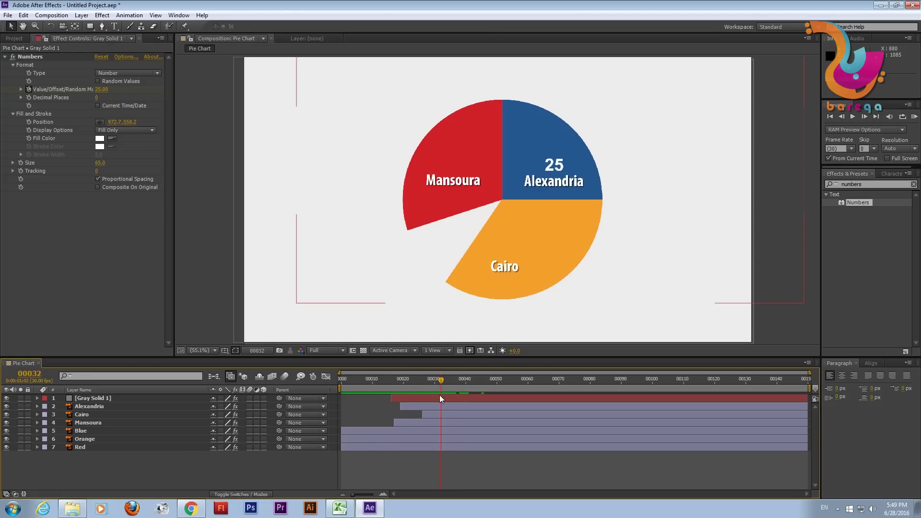
click(423, 399)
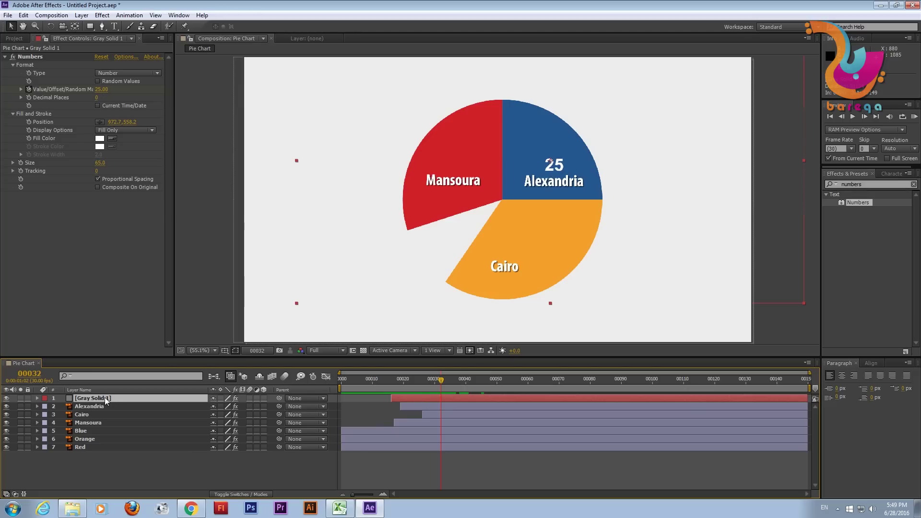
Duplicate the Gray Solid 1 number layer and drag the copy's 25 onto the orange Cairo slice
click(23, 15)
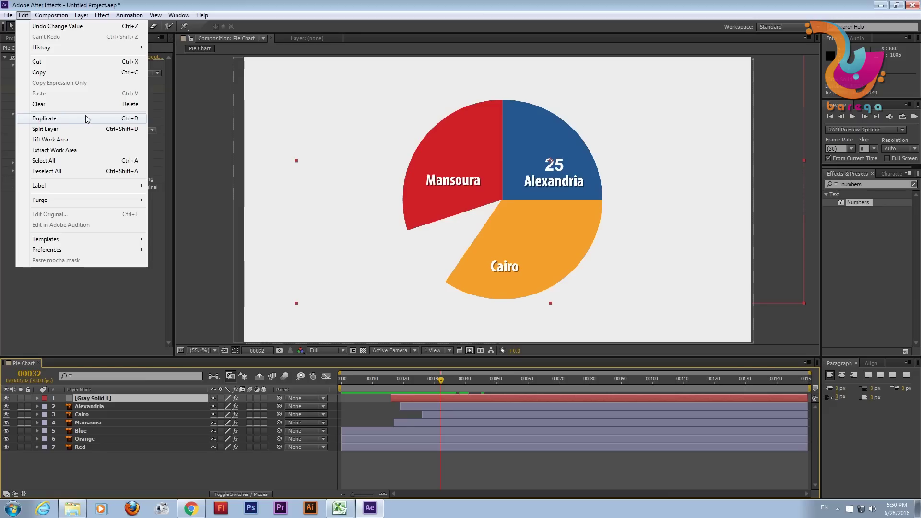
click(107, 118)
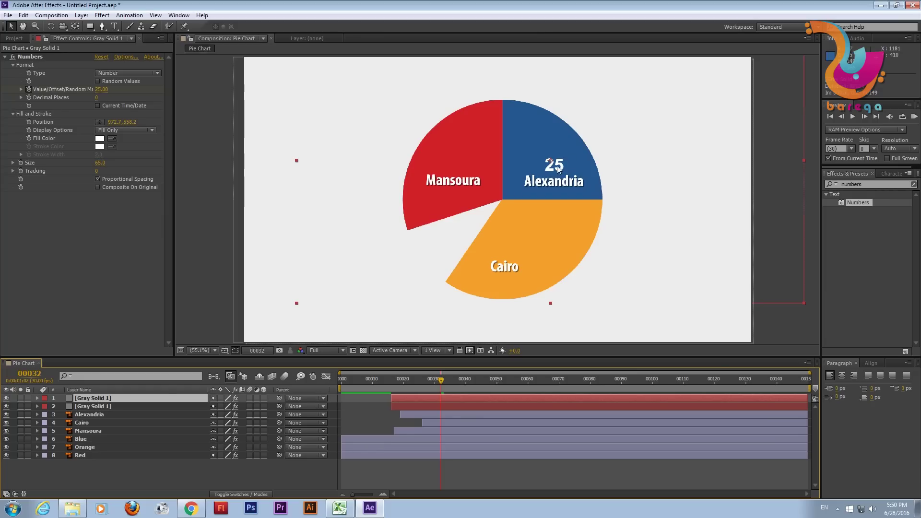
drag(558, 165, 510, 250)
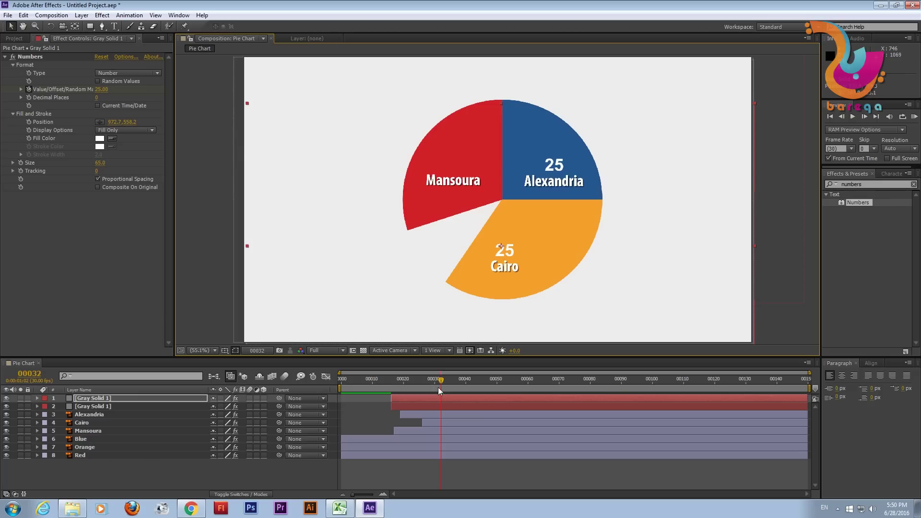
Replace the copy's second Value keyframe with 45 at frame 42
click(36, 399)
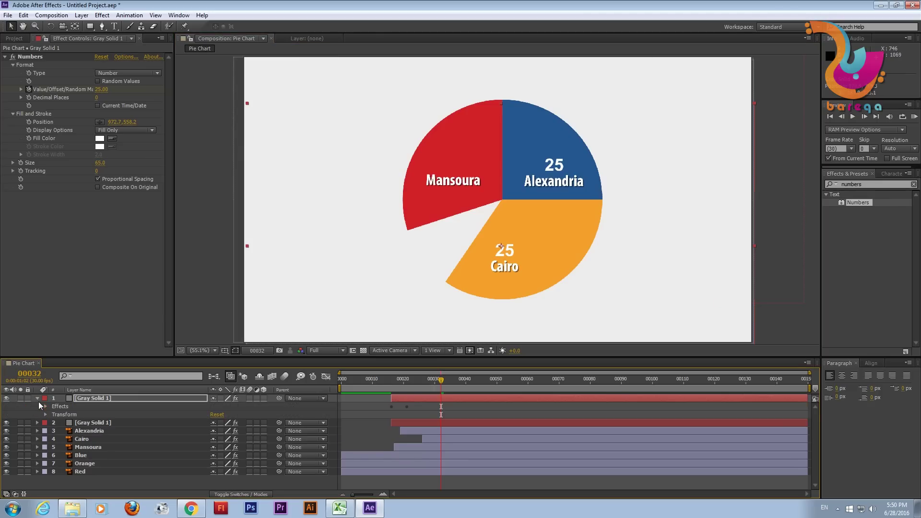
click(45, 406)
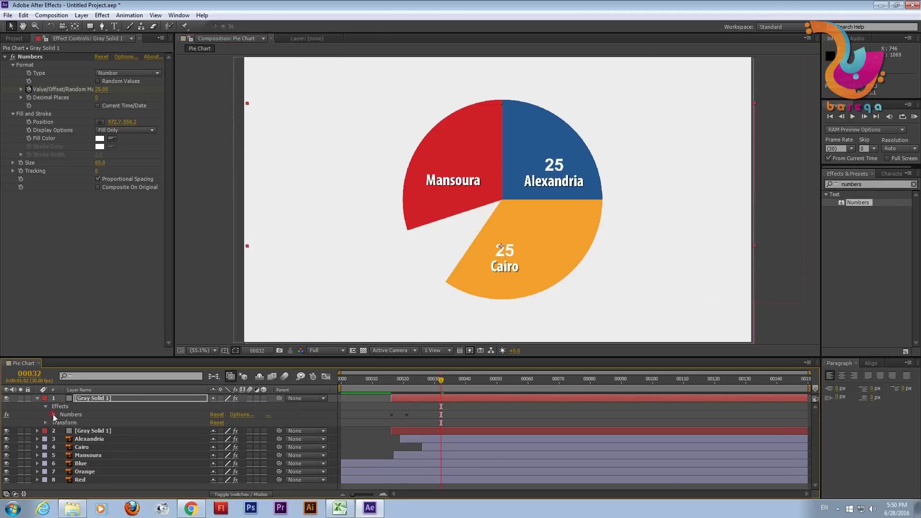
click(54, 414)
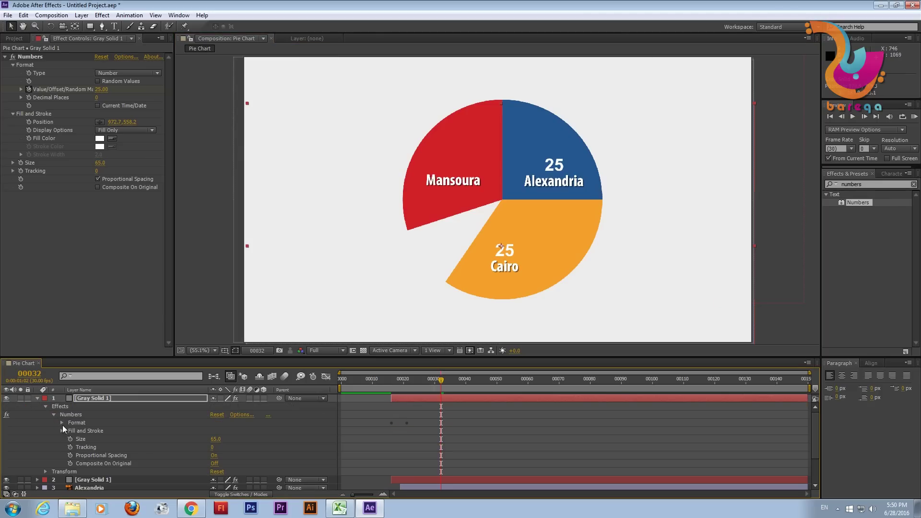
click(62, 416)
click(62, 423)
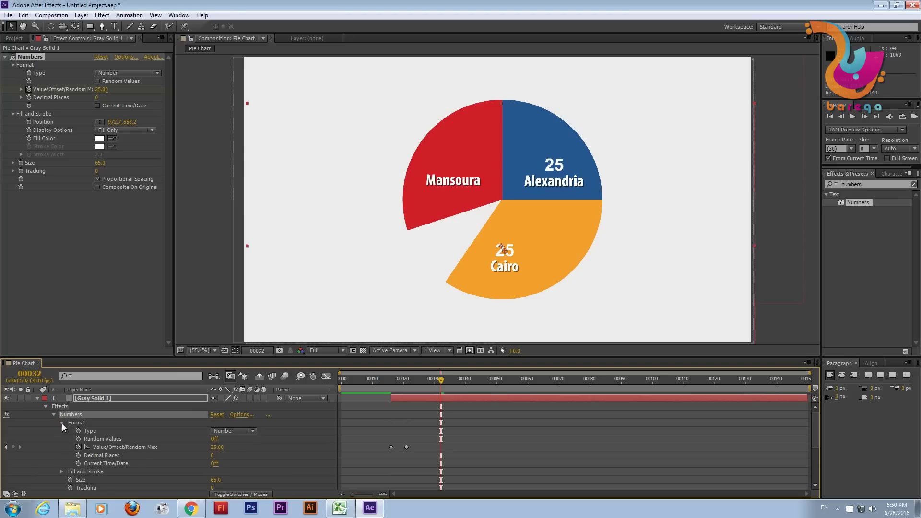
mouse_move(427, 384)
mouse_down()
mouse_move(393, 386)
mouse_move(428, 386)
mouse_up()
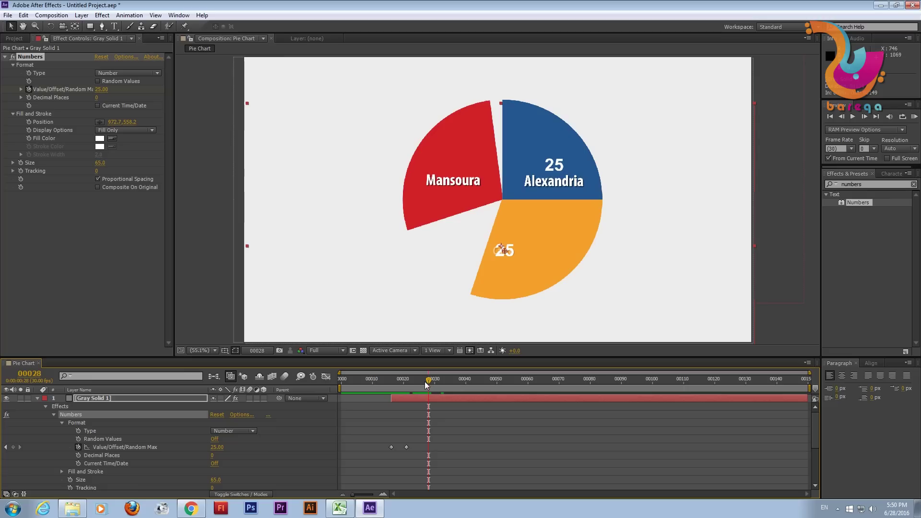
drag(430, 384, 472, 382)
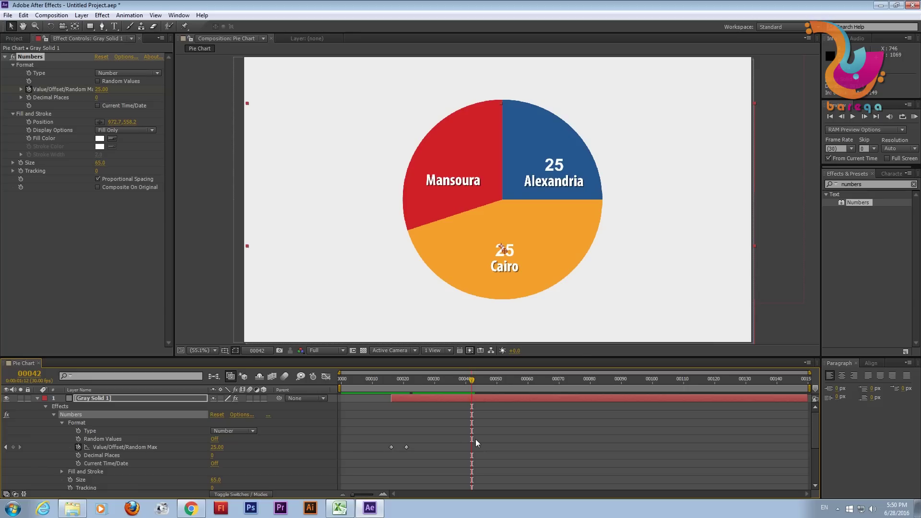
click(407, 448)
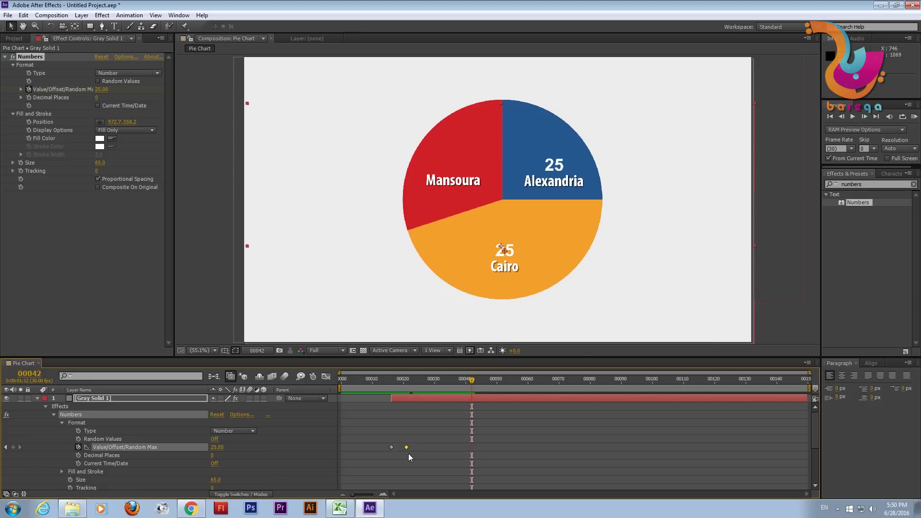
key(Delete)
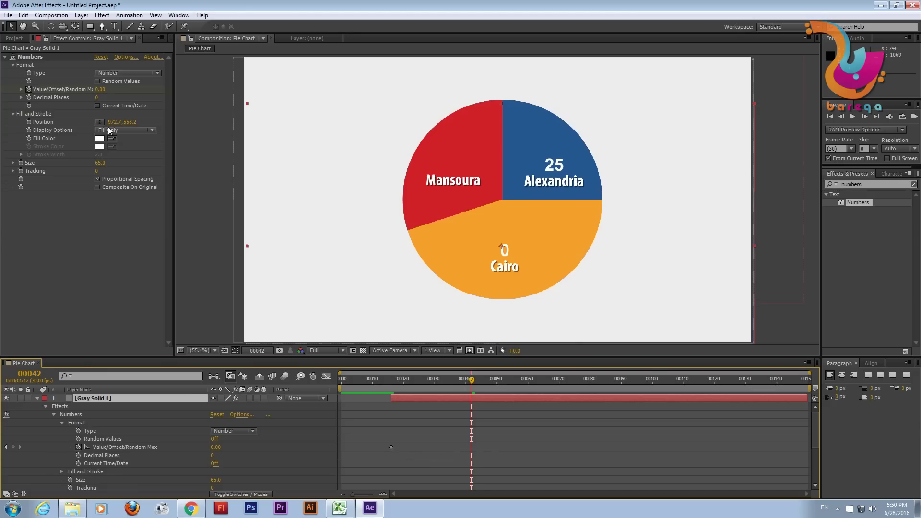
click(99, 90)
text(45)
key(Return)
Scrub the timeline to check the Cairo count rising, then collapse the layer
mouse_move(391, 387)
mouse_down()
mouse_move(481, 380)
mouse_move(397, 390)
mouse_move(429, 389)
mouse_move(405, 402)
mouse_up()
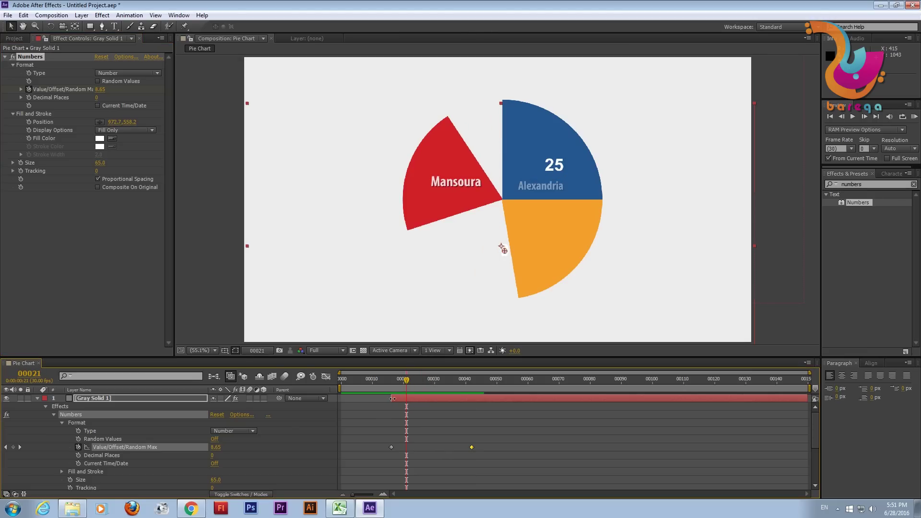
click(393, 398)
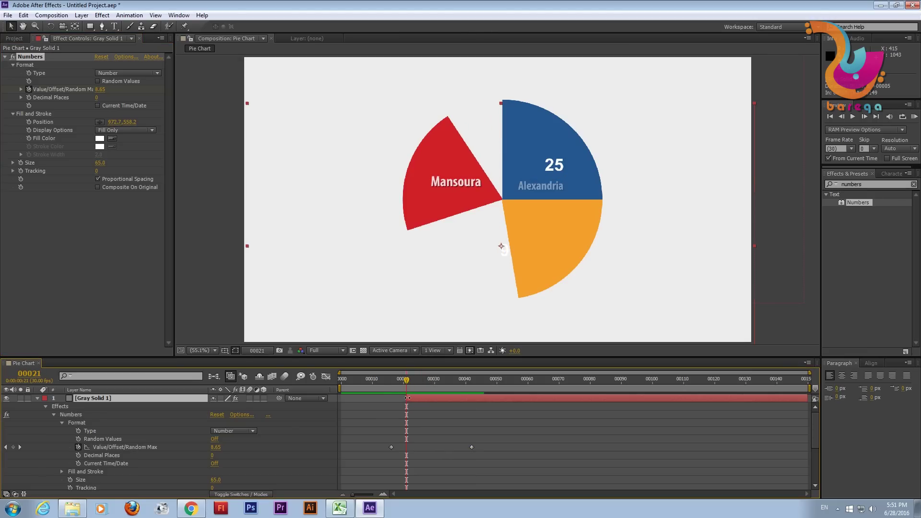
drag(407, 379, 472, 375)
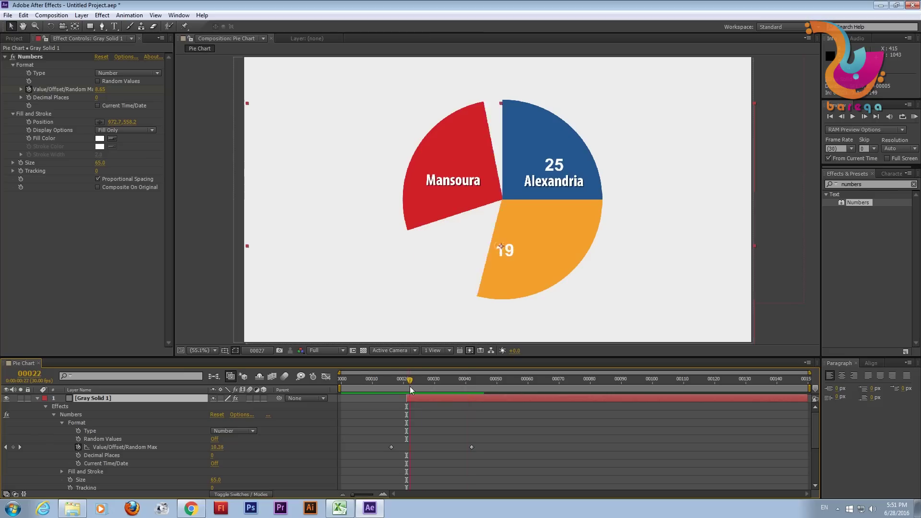
drag(472, 375, 394, 405)
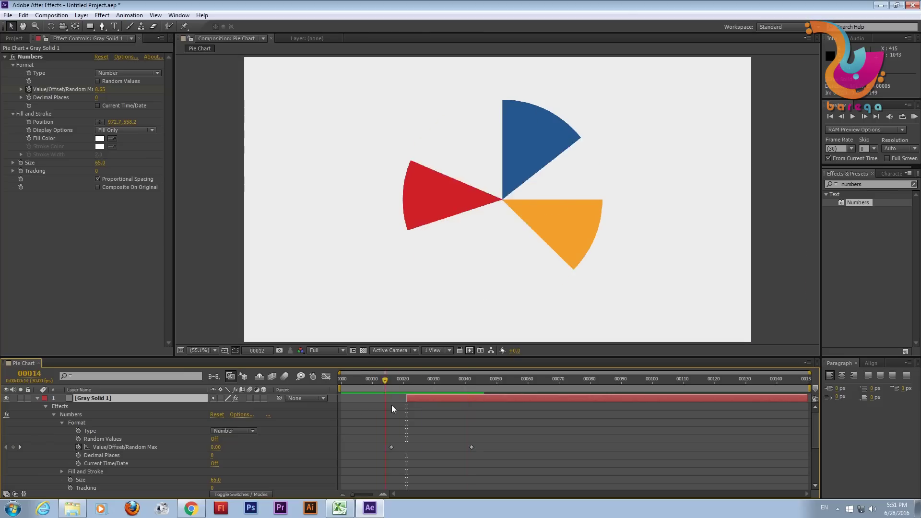
click(38, 399)
click(101, 399)
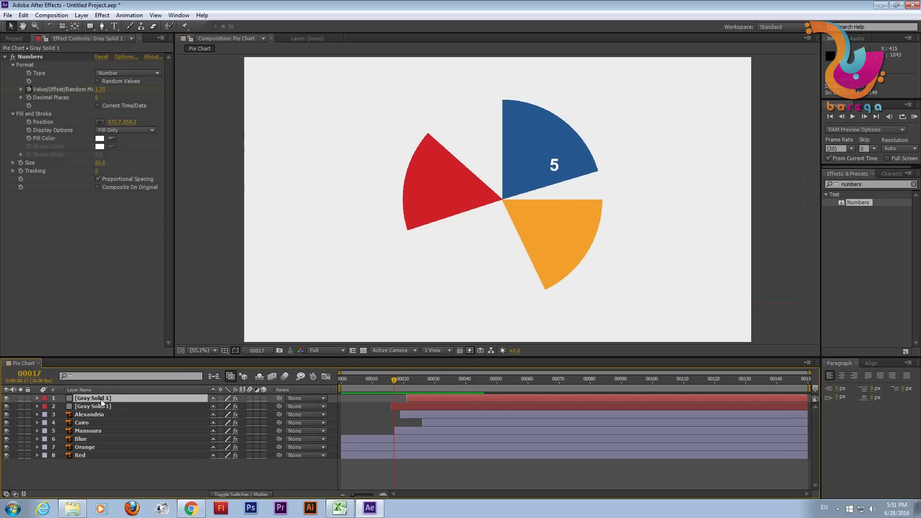
Duplicate the Cairo number layer with Ctrl+D and move the copy onto the red Mansoura slice at frame 54
key(ctrl+d)
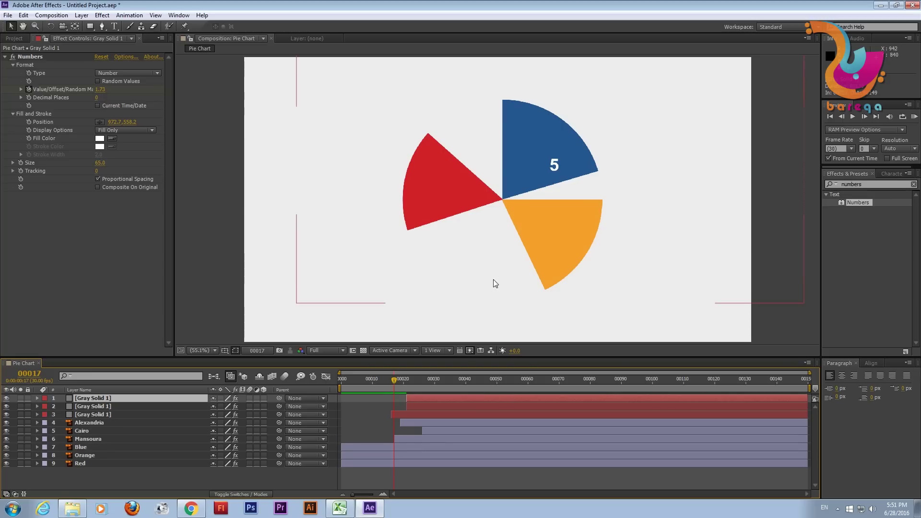
click(459, 388)
drag(459, 390, 508, 390)
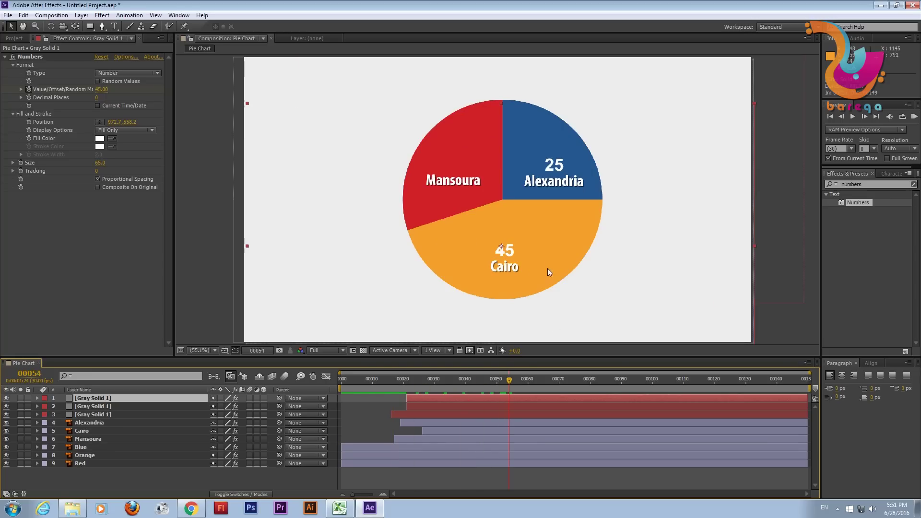
mouse_move(505, 250)
mouse_down()
mouse_move(476, 236)
mouse_move(459, 167)
mouse_up()
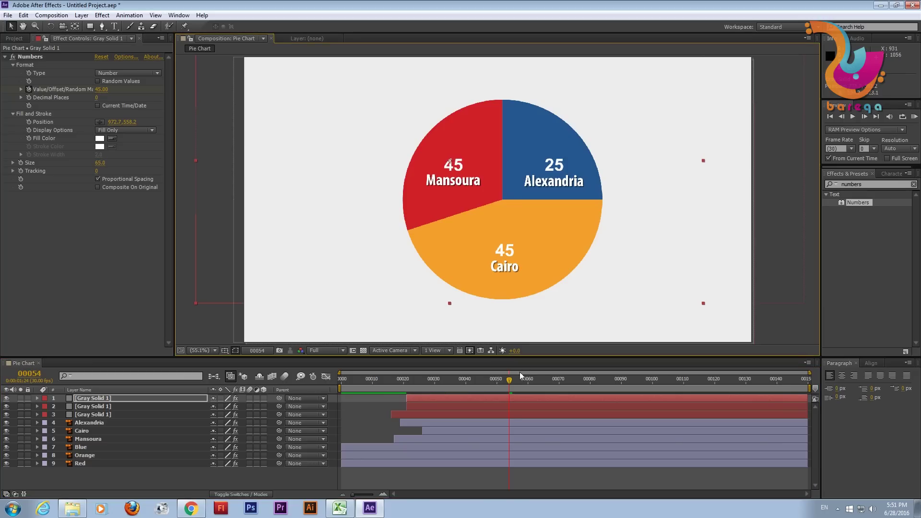
mouse_move(509, 379)
mouse_down()
mouse_move(439, 381)
mouse_move(530, 386)
mouse_up()
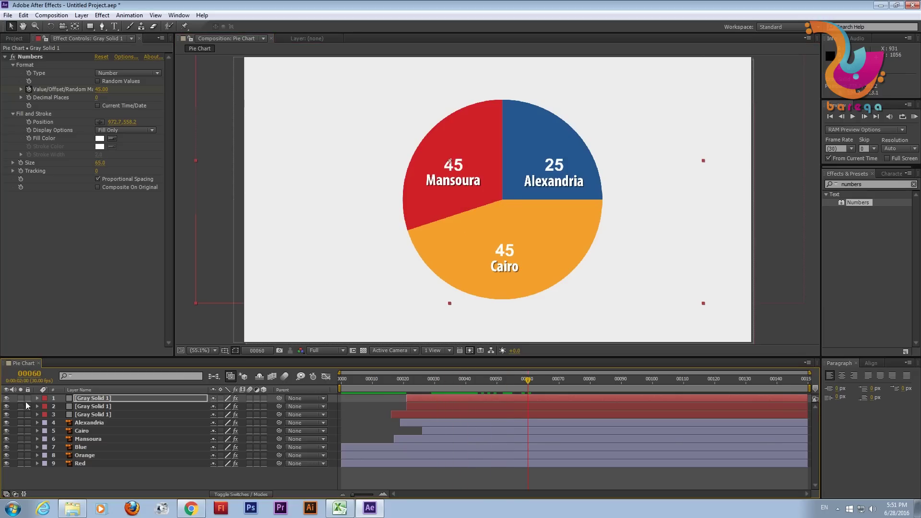
Delete the old Value keyframe and set the Mansoura counter's Value/Offset/Random Max to 30
click(37, 398)
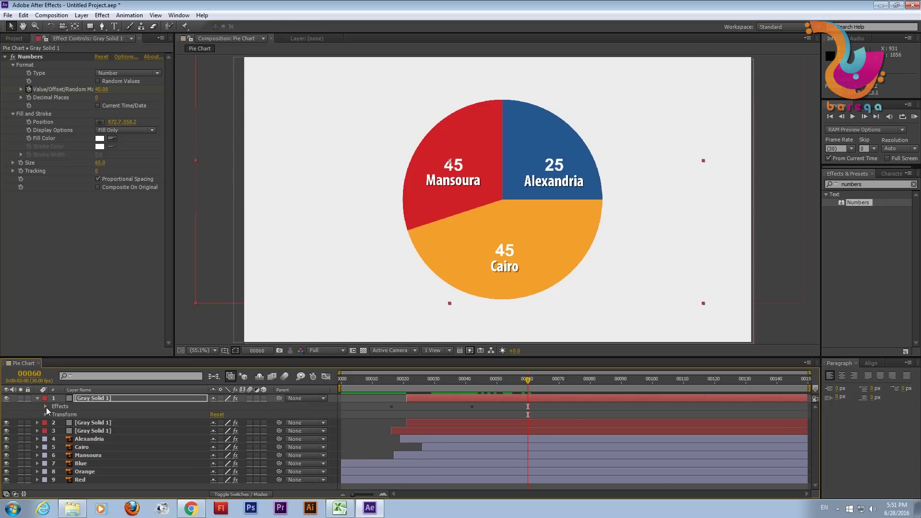
click(46, 406)
click(54, 414)
click(64, 422)
mouse_move(527, 382)
mouse_down()
mouse_move(409, 399)
mouse_move(433, 399)
mouse_up()
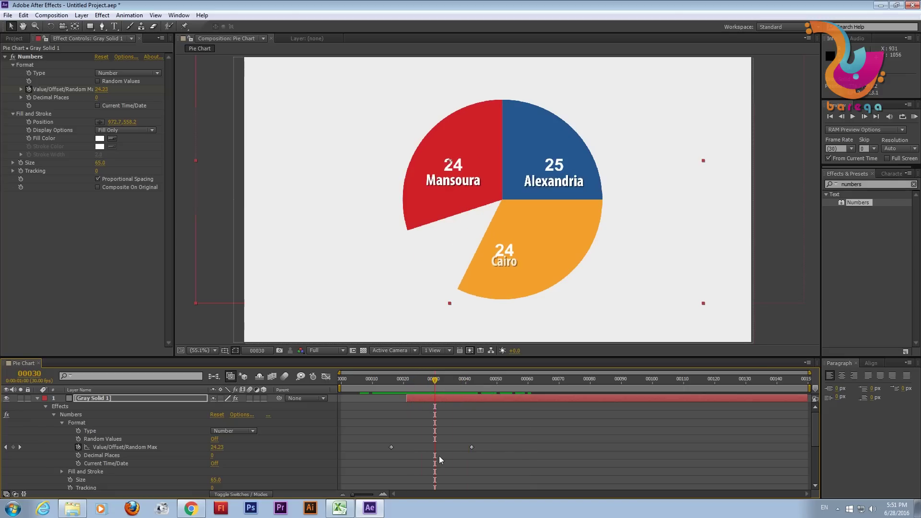
drag(481, 443, 462, 457)
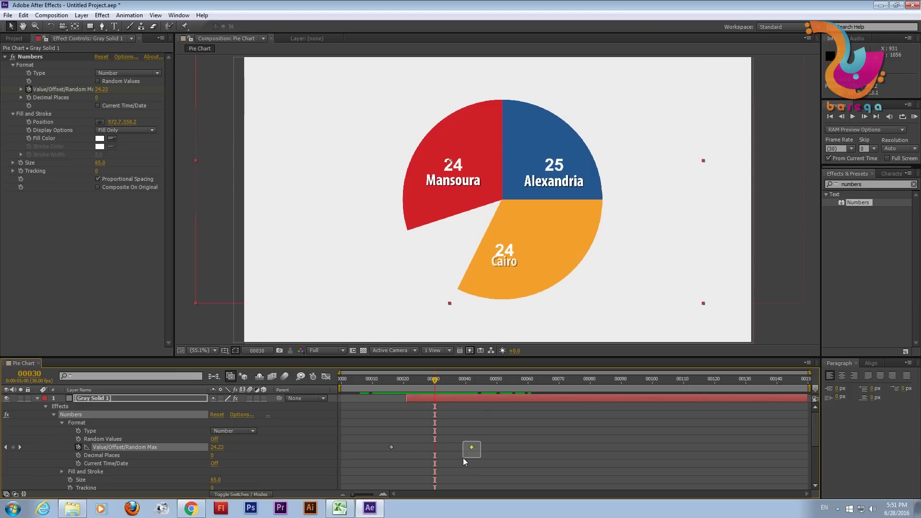
key(Delete)
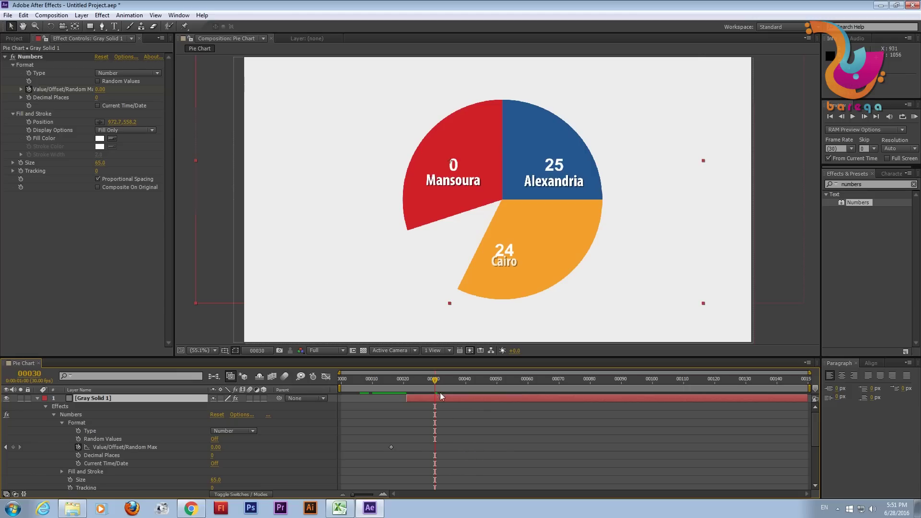
click(100, 89)
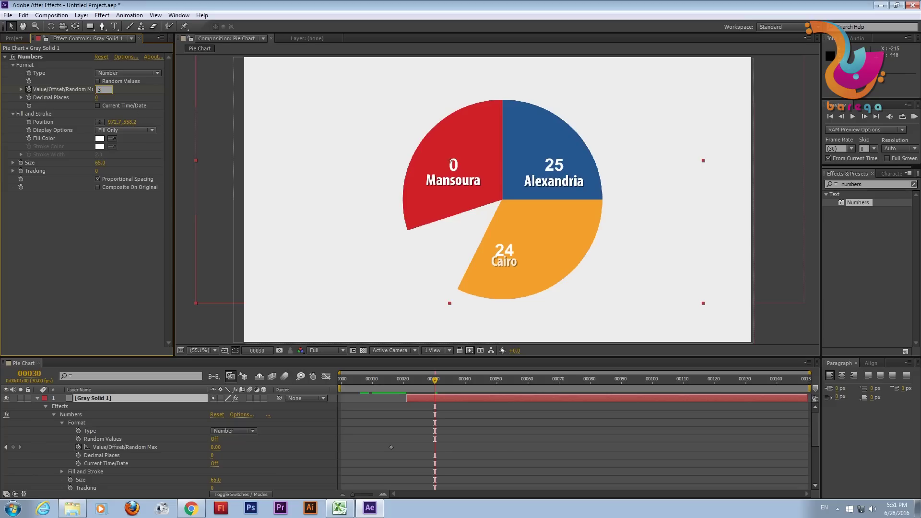
text(0)
key(Return)
Scrub from frame 14 to verify the Mansoura number counts up to 30
mouse_move(435, 379)
mouse_down()
mouse_move(385, 385)
mouse_move(416, 383)
mouse_move(393, 390)
mouse_move(397, 402)
mouse_move(393, 384)
mouse_move(388, 396)
mouse_up()
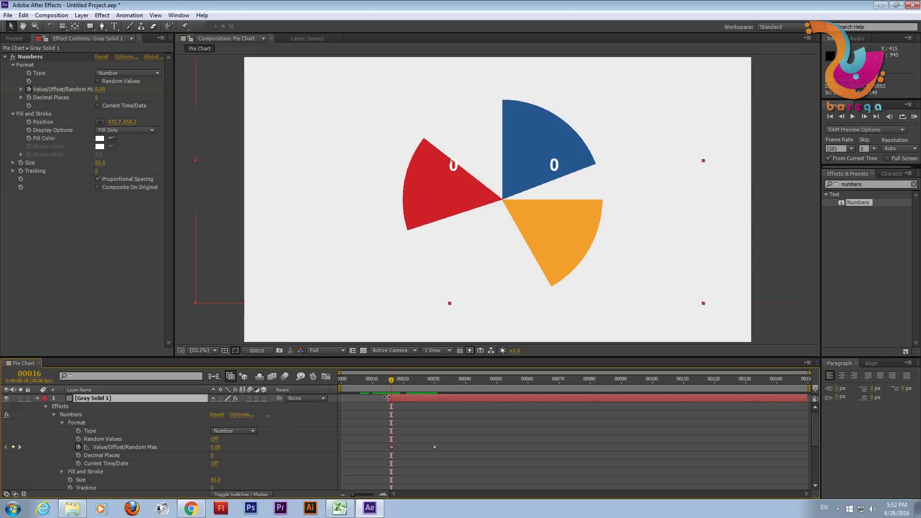
click(384, 382)
mouse_move(385, 382)
mouse_down()
mouse_move(438, 380)
mouse_move(410, 397)
mouse_move(374, 400)
mouse_move(484, 386)
mouse_up()
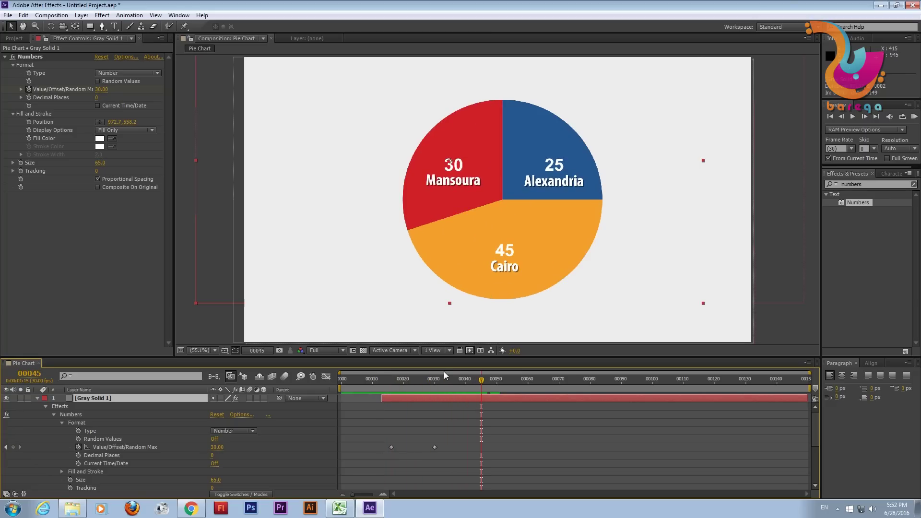
Rename the first number layer to 'Mansoura Per'
click(38, 399)
click(86, 400)
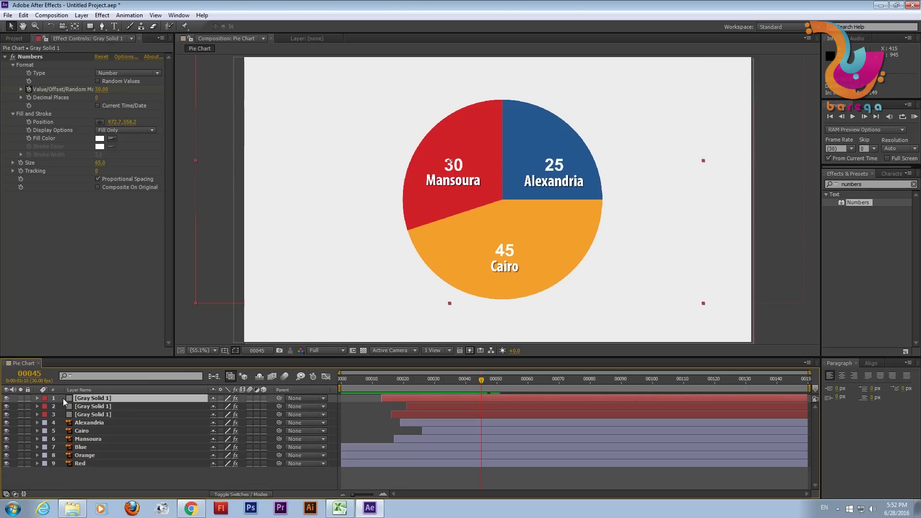
click(7, 399)
click(8, 399)
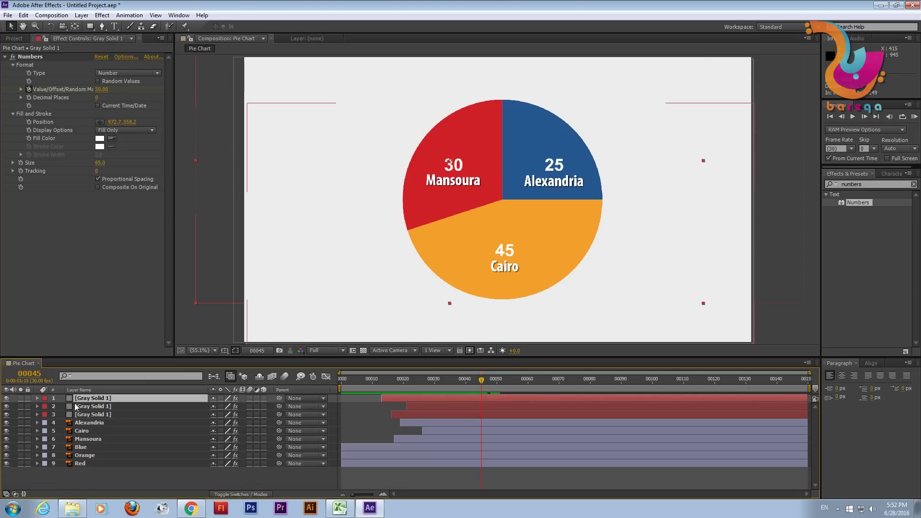
right_click(89, 398)
click(115, 390)
text(Mansoura Number)
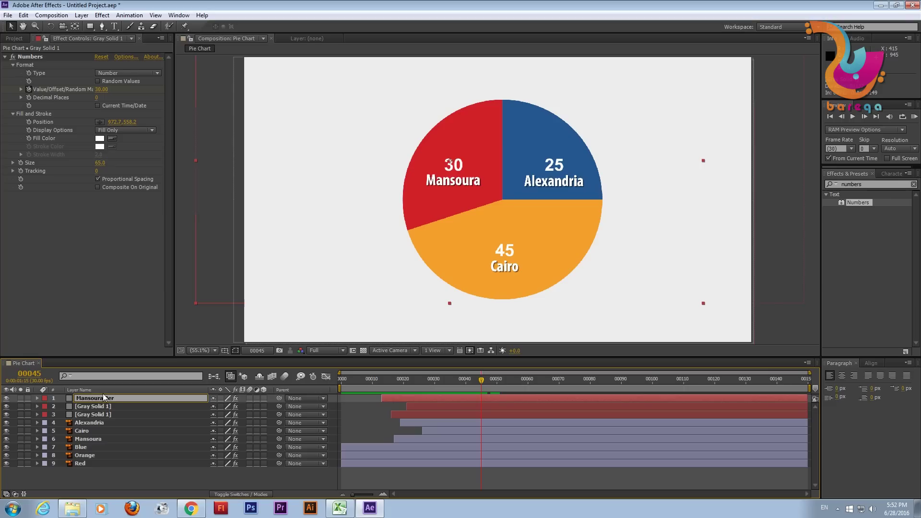
drag(116, 400, 62, 398)
key(ctrl+c)
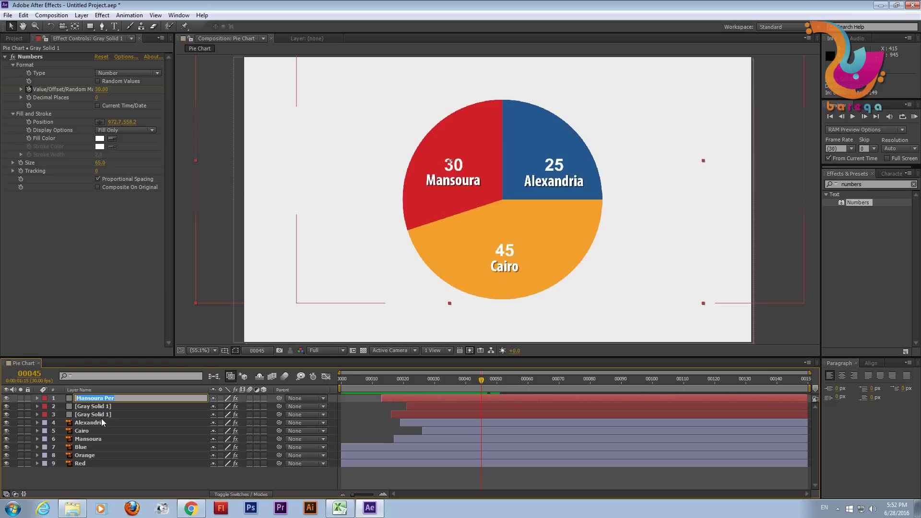
click(99, 406)
Rename the second number layer to 'Cairo Per'
click(7, 406)
click(7, 406)
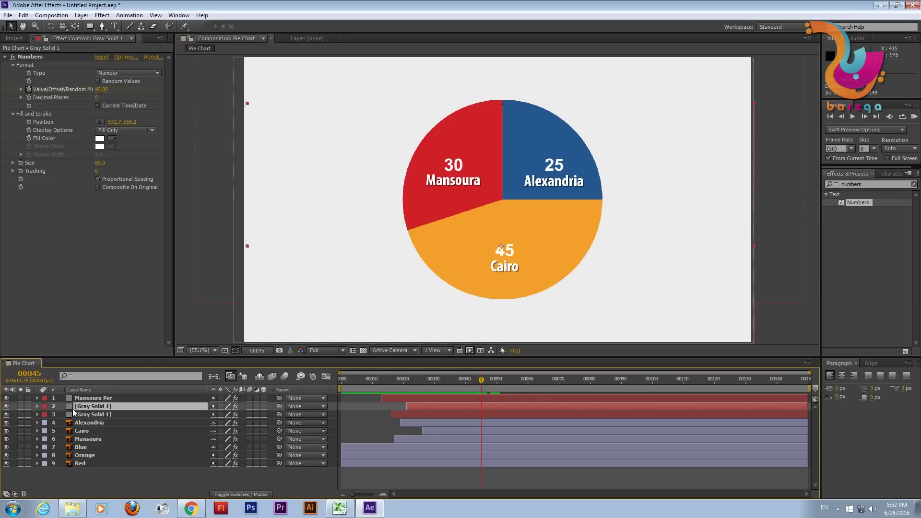
right_click(82, 409)
click(99, 411)
key(ctrl+v)
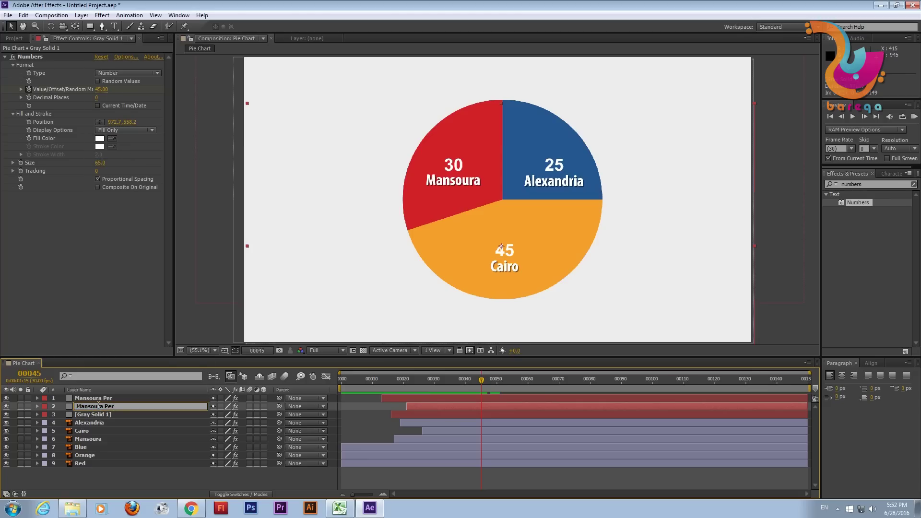
double_click(102, 407)
text(Cair)
click(87, 414)
right_click(92, 414)
click(108, 408)
text(Alex Per)
key(Return)
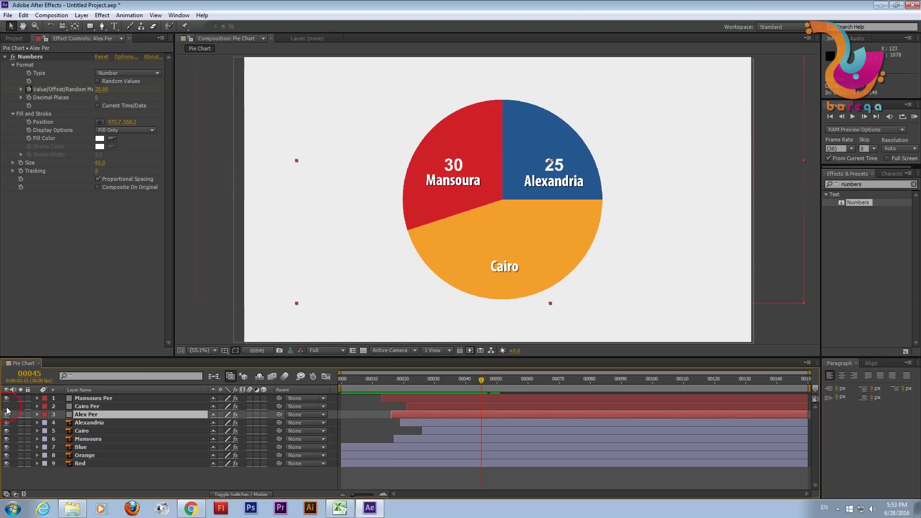
click(92, 423)
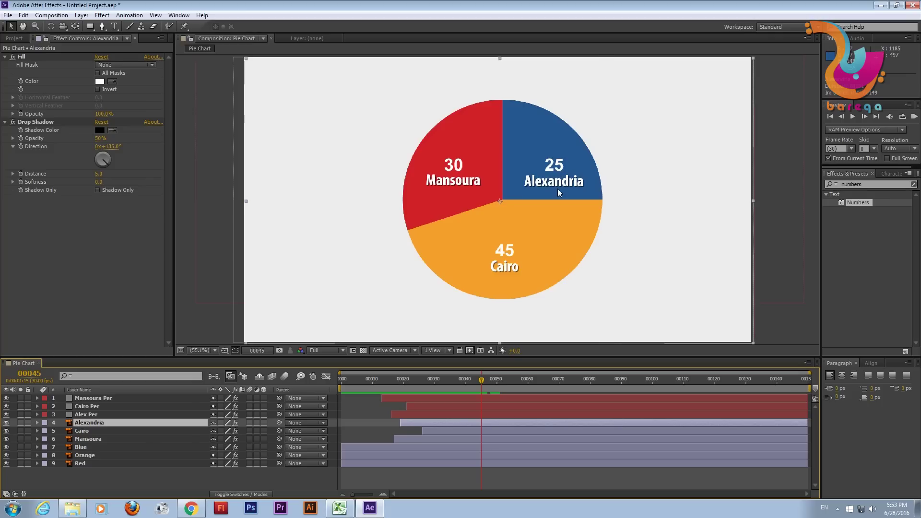
Apply Drop Shadow (50% opacity, 5.0 distance) to the Alex, Cairo and Mansoura Per number layers
key(slash)
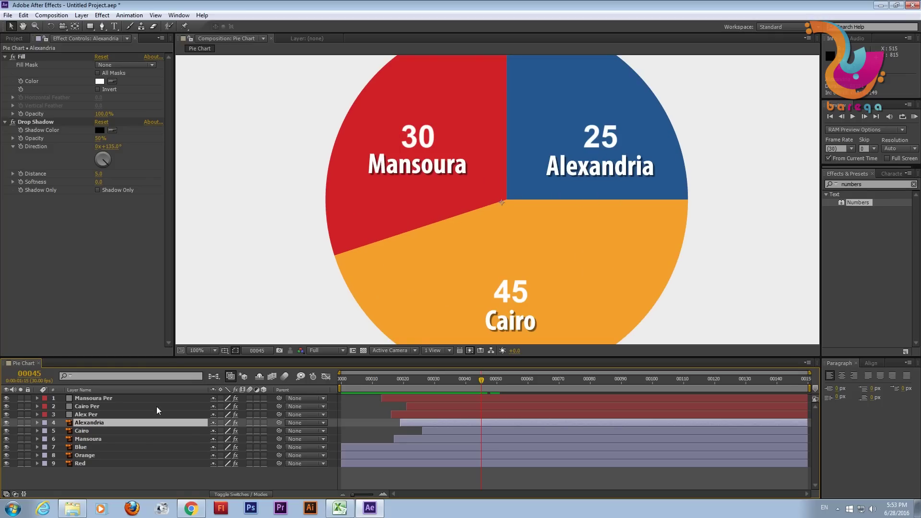
click(88, 414)
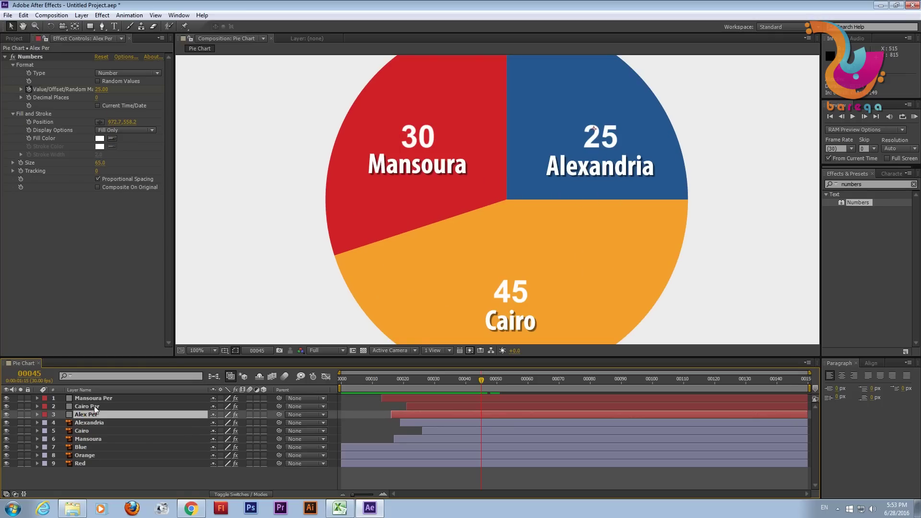
ctrl+click(94, 406)
ctrl+click(92, 399)
key(ctrl+5)
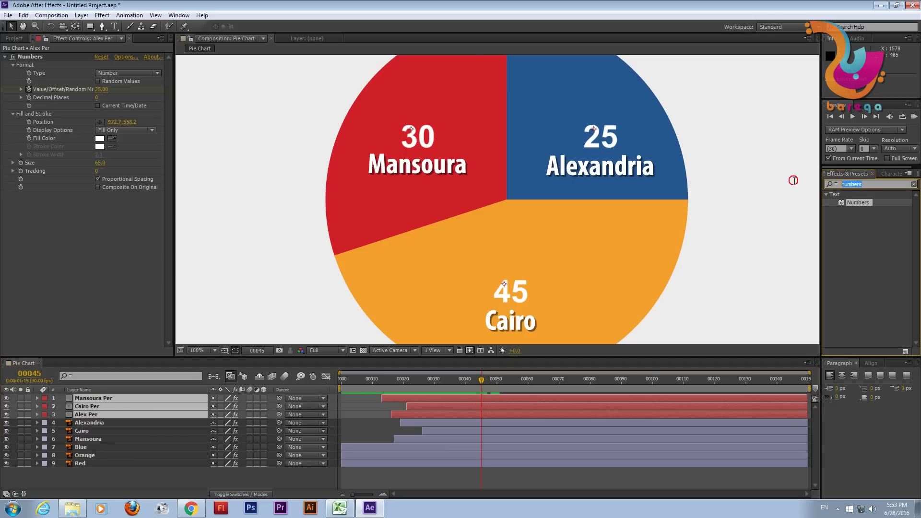
text(drop)
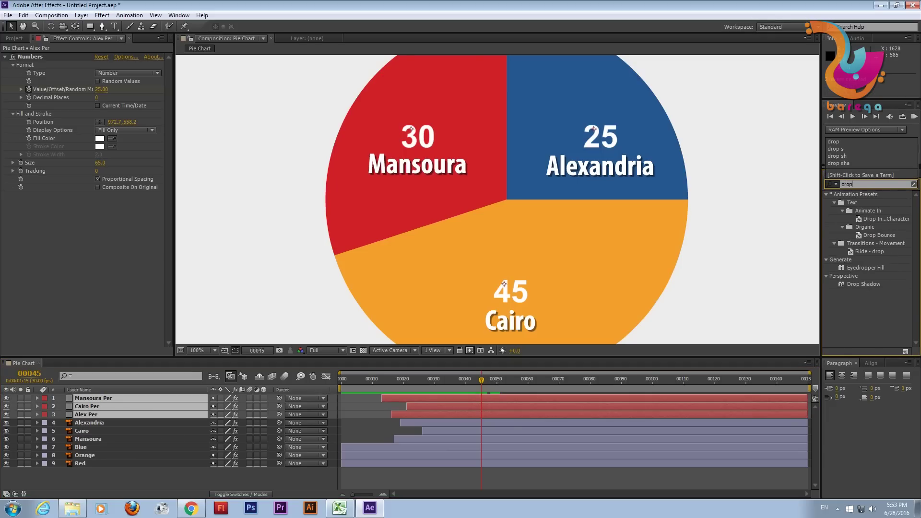
text( shad)
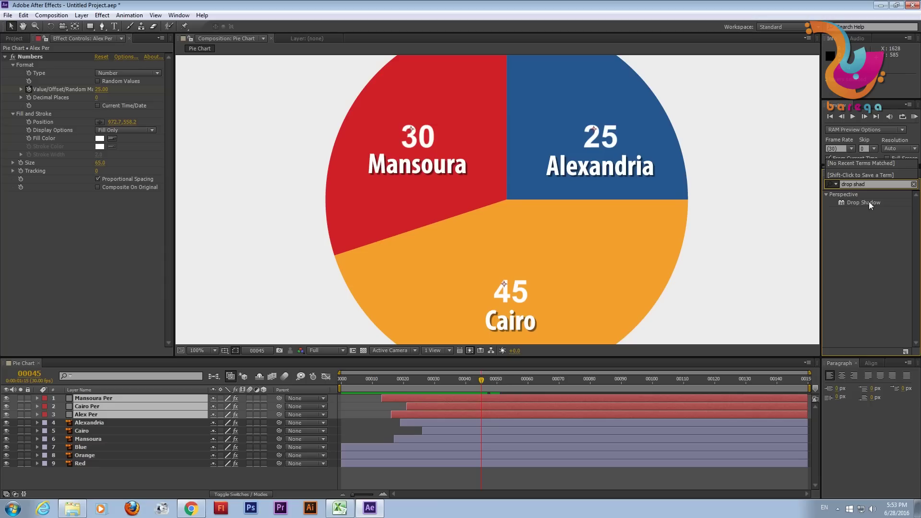
key(Return)
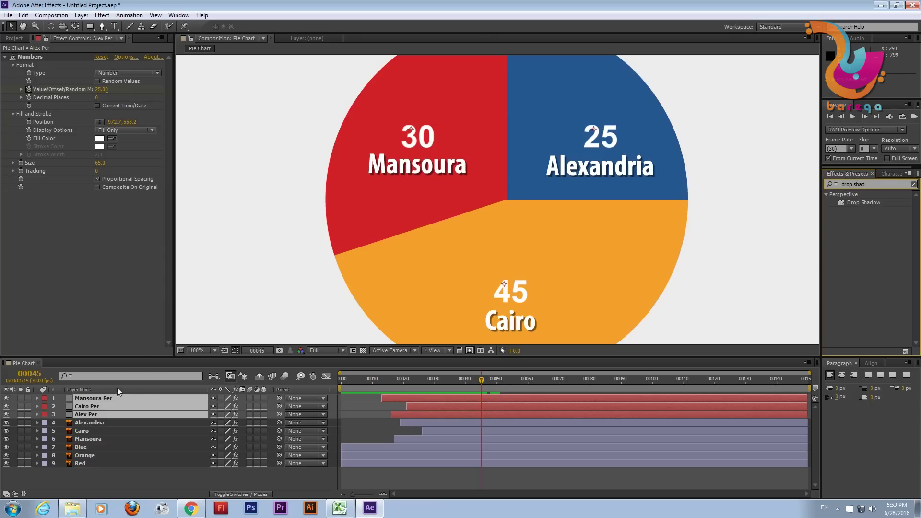
double_click(870, 202)
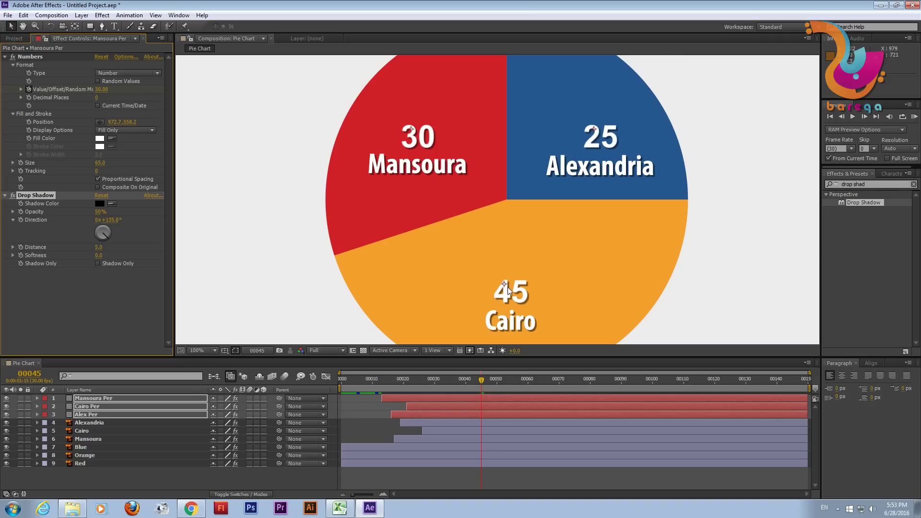
key(comma)
key(comma)
mouse_move(480, 381)
mouse_down()
mouse_move(394, 386)
mouse_move(484, 386)
mouse_move(460, 388)
mouse_up()
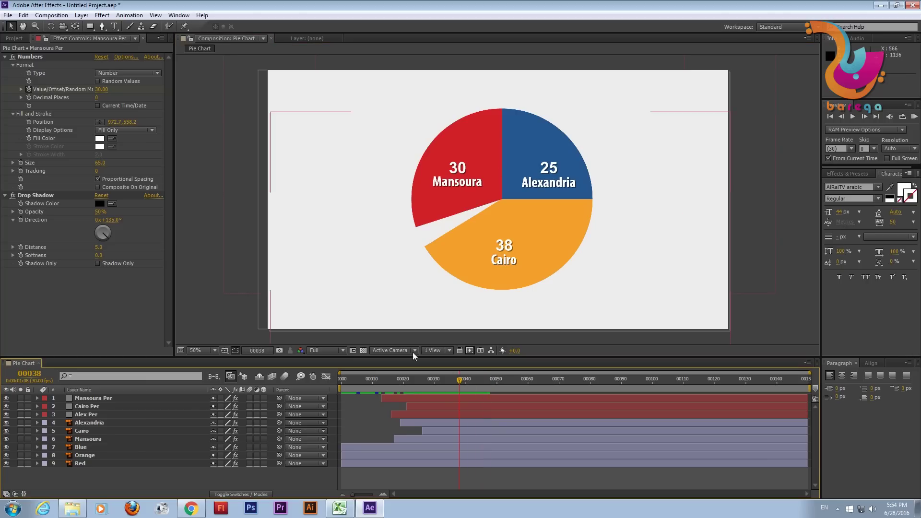
Create a % text layer in the blue slice with a 50 px font size
click(114, 26)
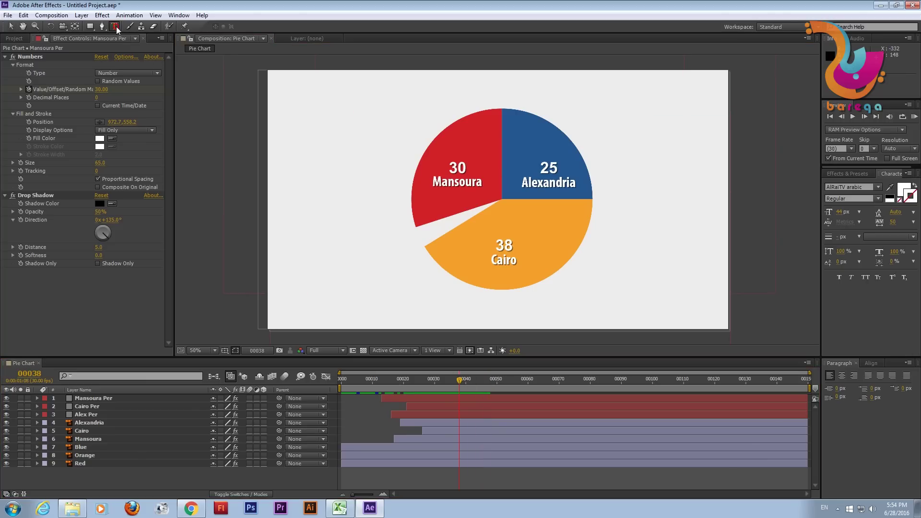
click(525, 143)
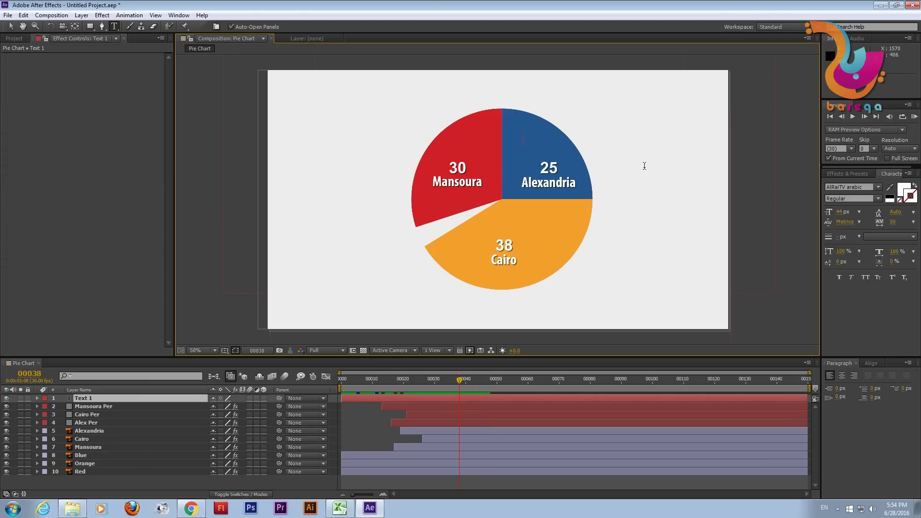
text(%)
click(840, 212)
text(0)
key(Return)
Position the % sign right beside the 25 on the Alexandria slice
click(15, 26)
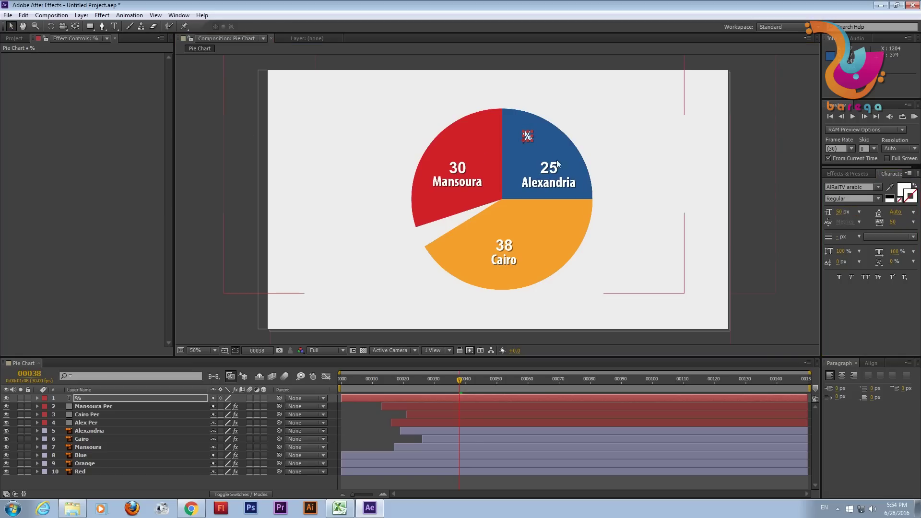
drag(531, 138, 567, 171)
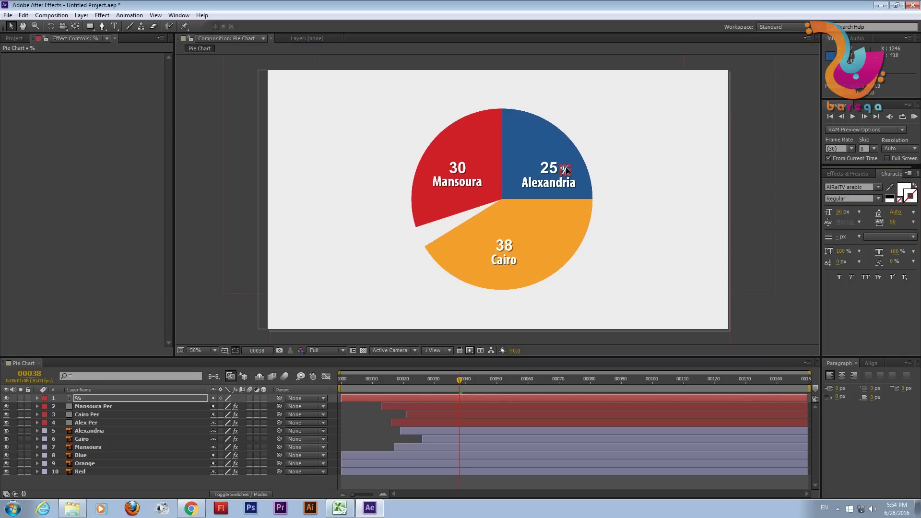
key(period)
drag(628, 140, 628, 134)
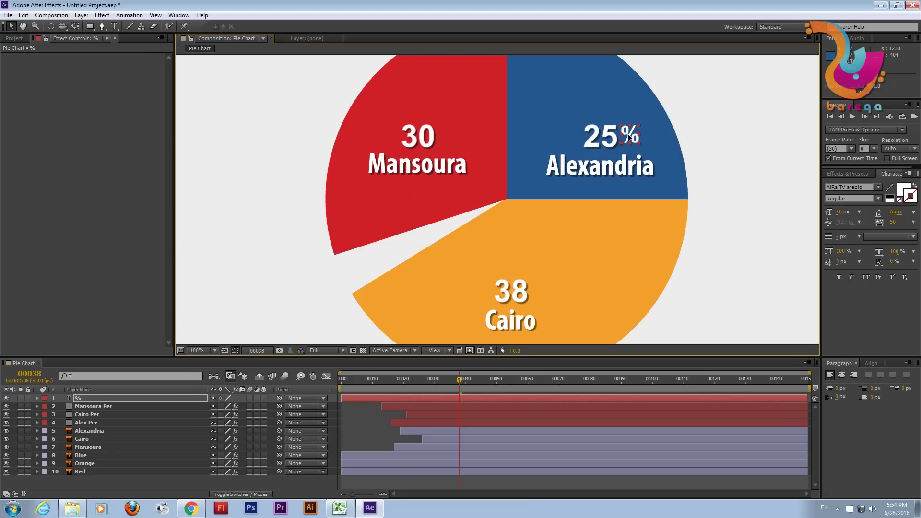
click(71, 396)
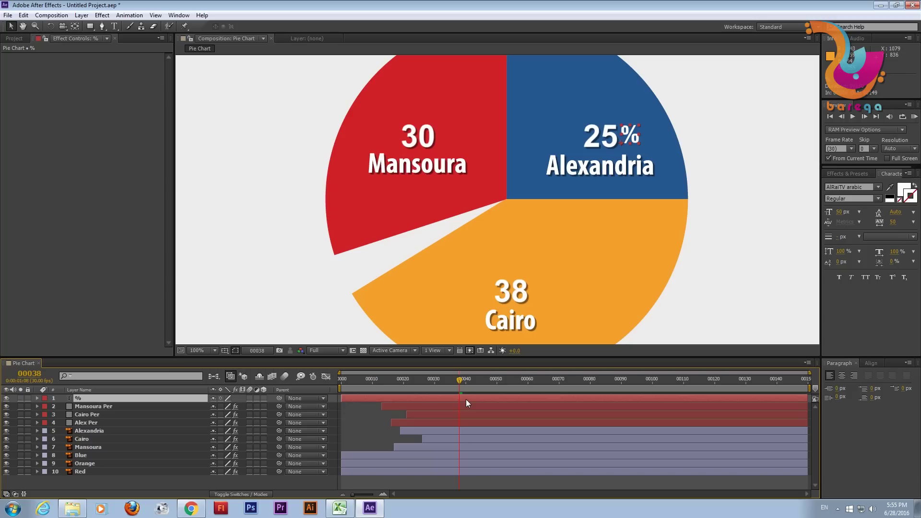
Move the % layer's in-point to frame 21, once Alexandria's count reaches 25
key(Return)
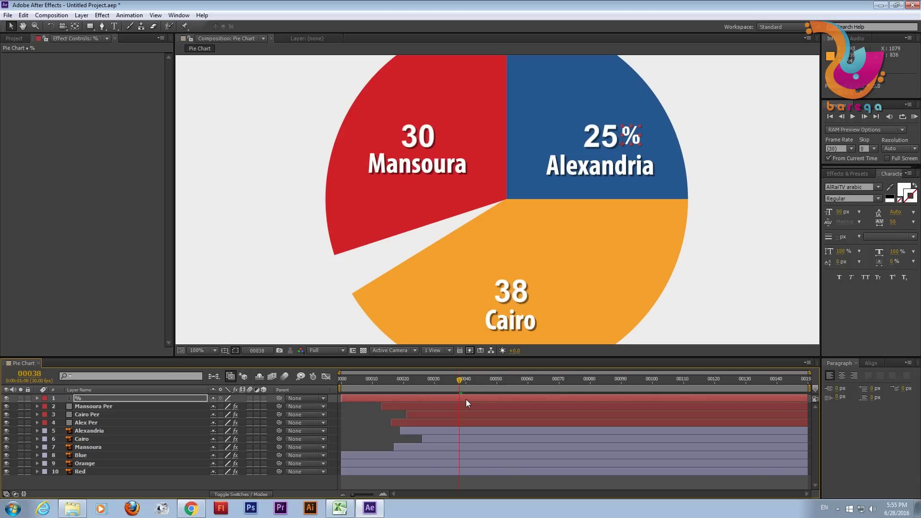
mouse_move(448, 384)
mouse_down()
mouse_move(389, 390)
mouse_move(409, 388)
mouse_up()
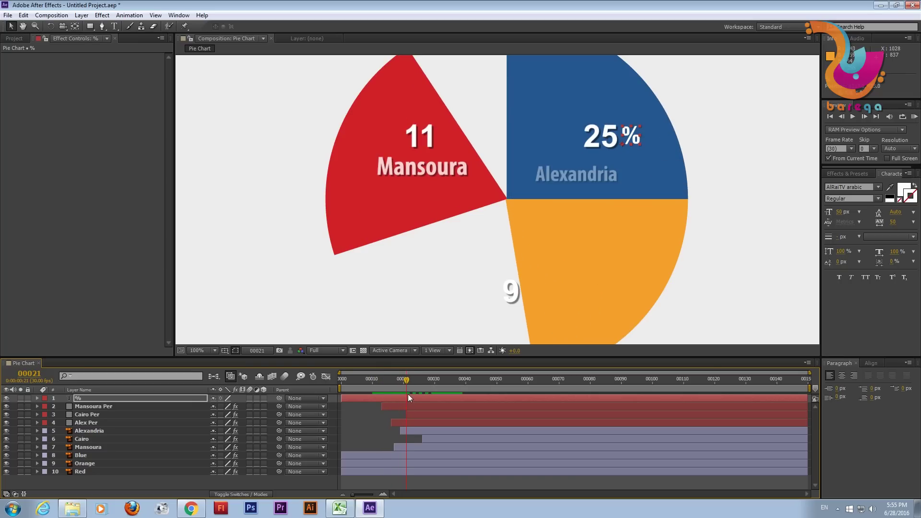
drag(402, 376, 405, 381)
mouse_move(345, 400)
mouse_down()
mouse_move(404, 401)
mouse_move(409, 384)
mouse_up()
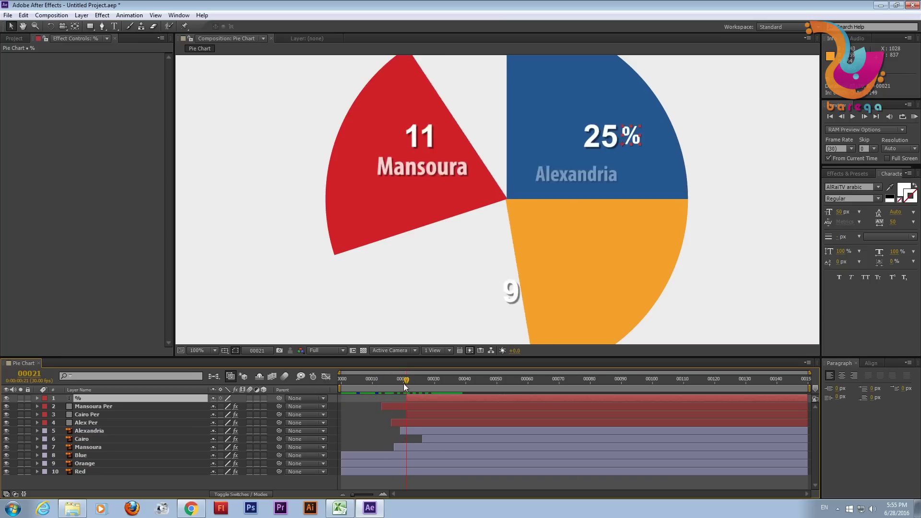
click(456, 383)
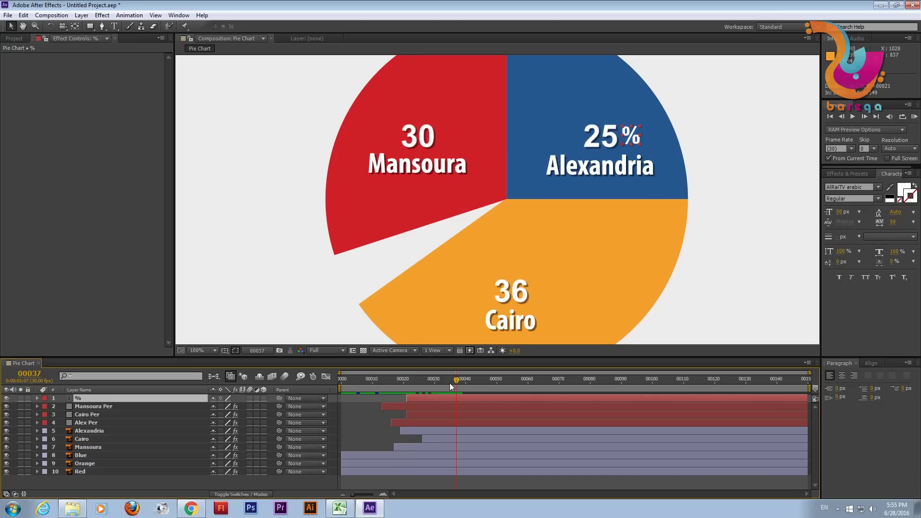
click(357, 423)
mouse_move(421, 382)
mouse_down()
mouse_move(411, 388)
mouse_move(435, 385)
mouse_up()
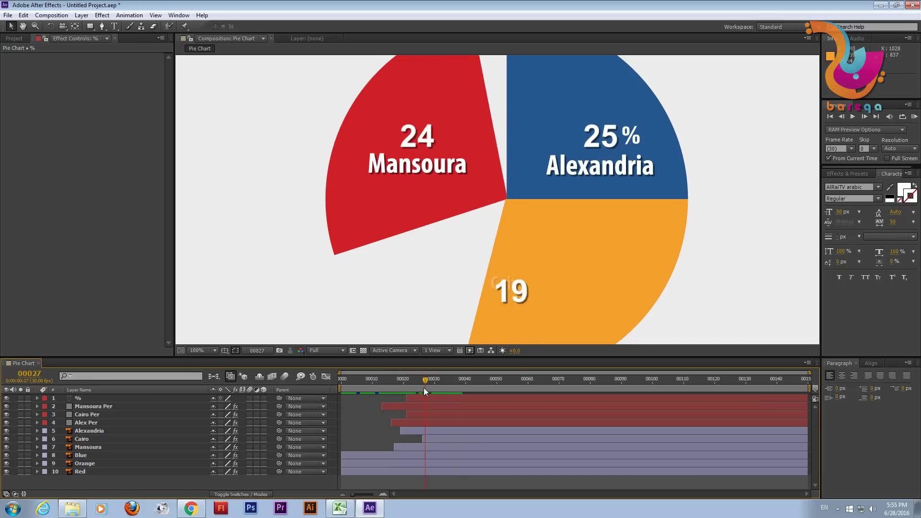
click(451, 398)
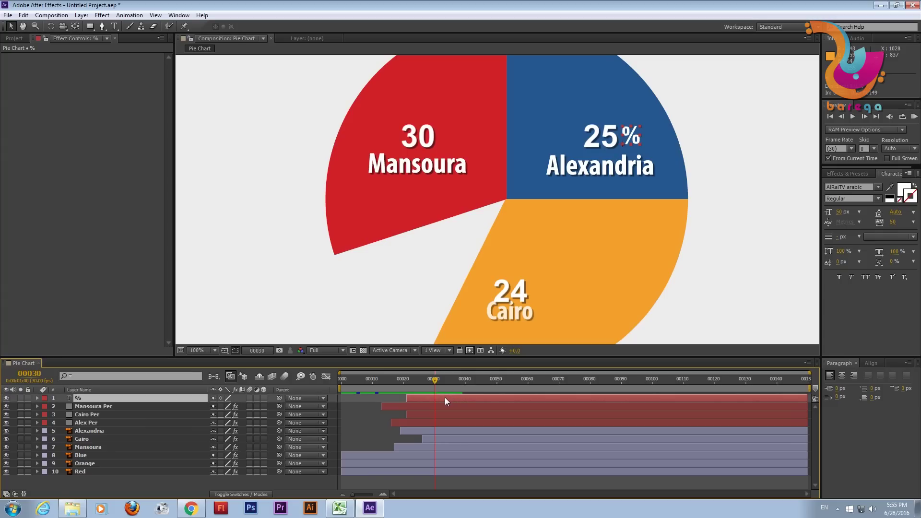
Duplicate the % sign and place the copy beside Mansoura's 30
key(ctrl+d)
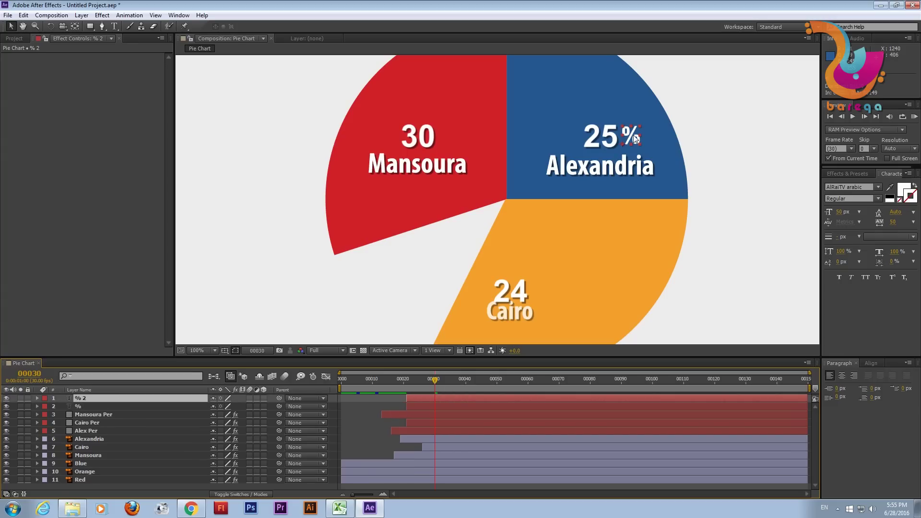
drag(636, 139, 450, 139)
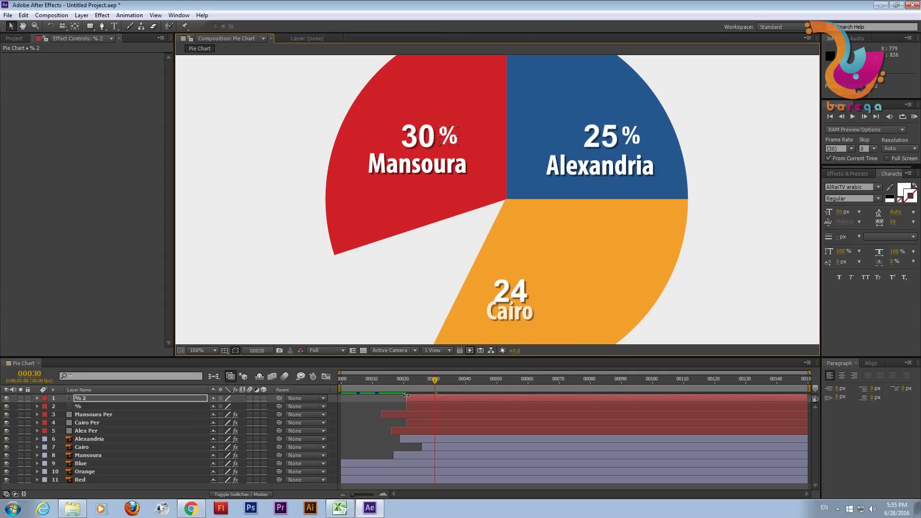
click(407, 396)
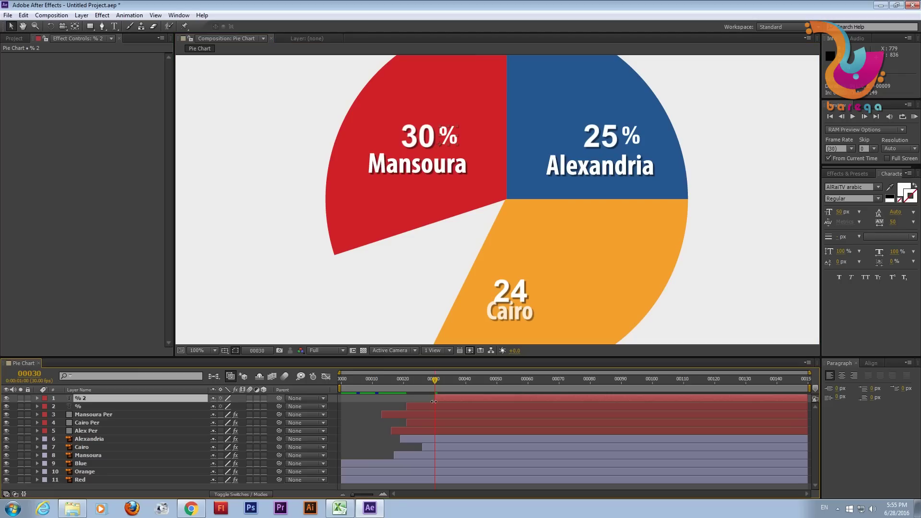
mouse_move(434, 385)
mouse_down()
mouse_move(422, 385)
mouse_move(442, 381)
mouse_up()
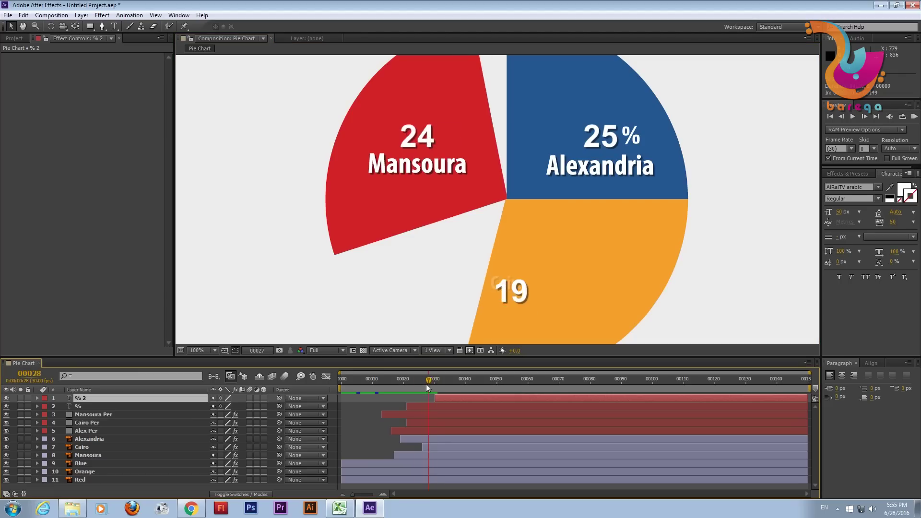
click(424, 398)
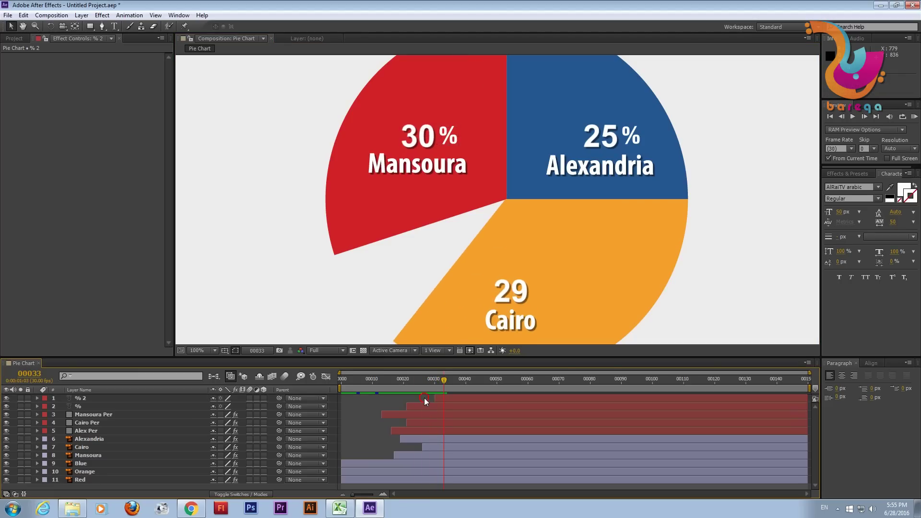
click(445, 398)
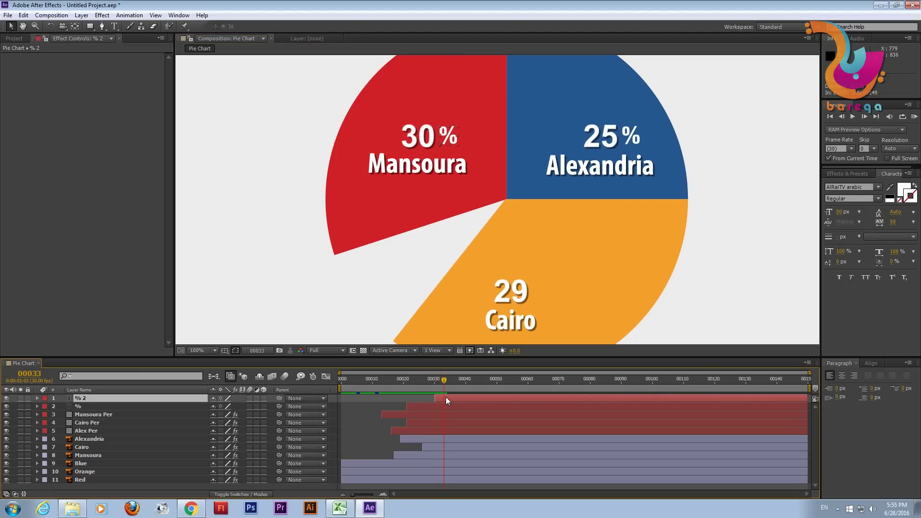
Duplicate % again, place it beside Cairo's 45, and delay its start to frame 42
key(ctrl+d)
drag(449, 138, 543, 293)
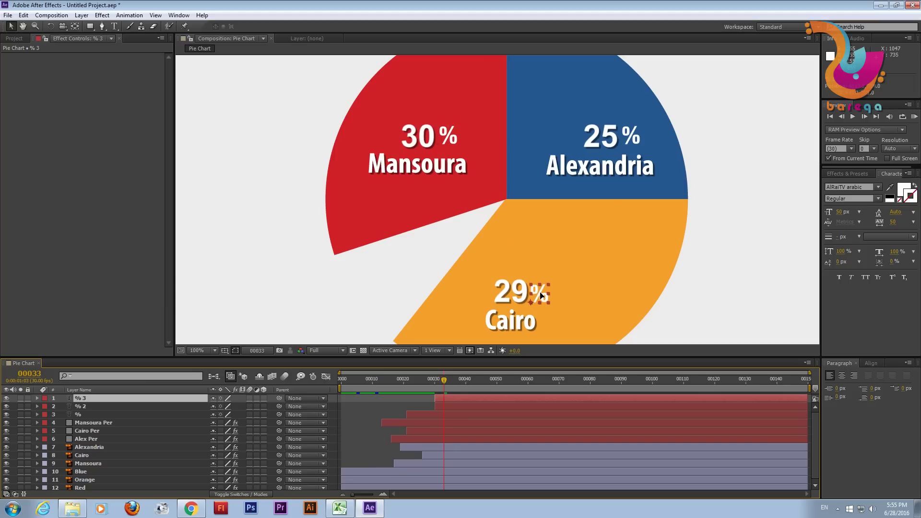
drag(544, 289, 544, 291)
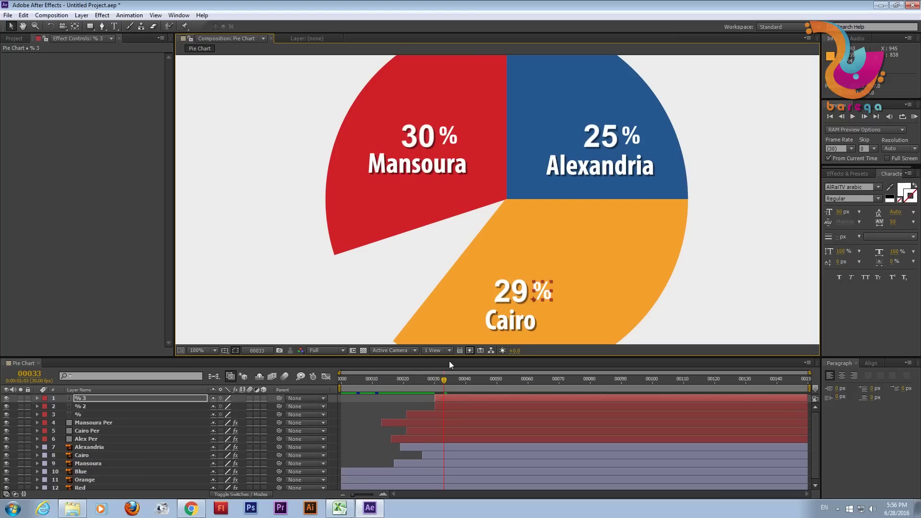
drag(444, 381, 469, 372)
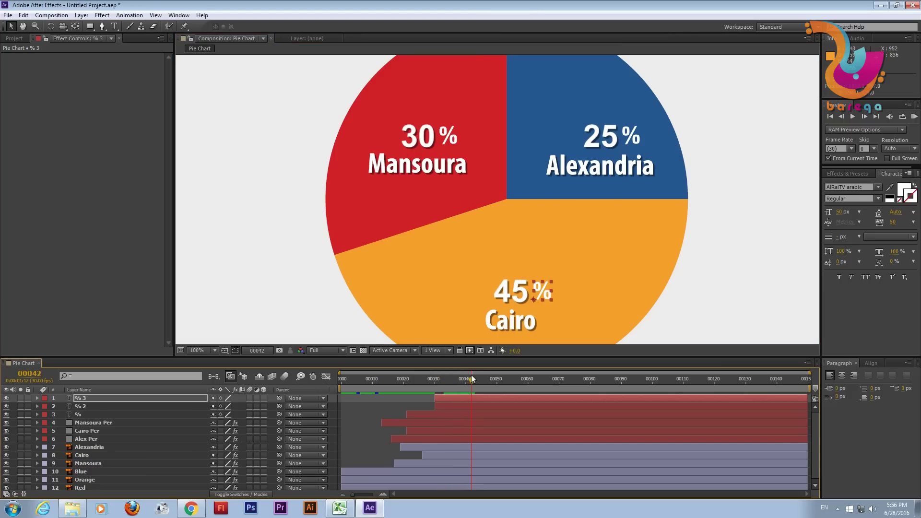
drag(434, 398, 472, 400)
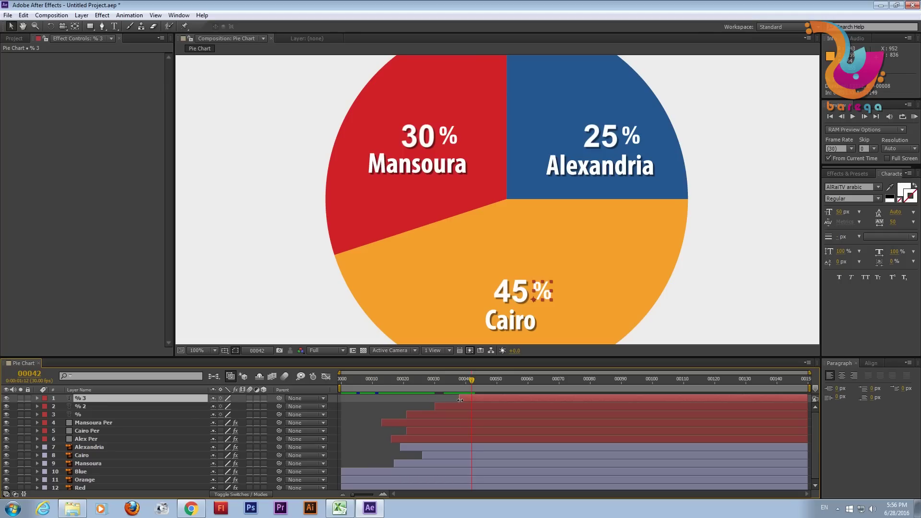
Apply Drop Shadow to the Cairo % layer, then to the % 2 and Alexandria % layers
click(554, 303)
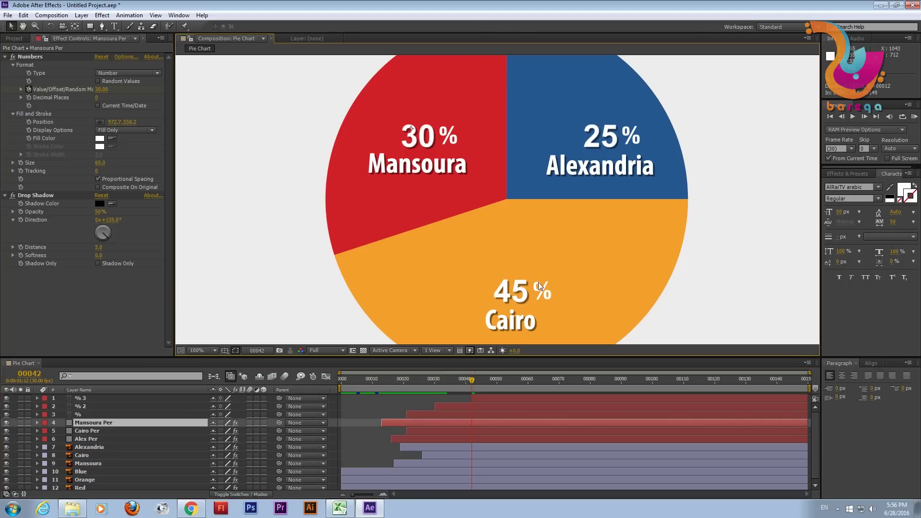
click(510, 397)
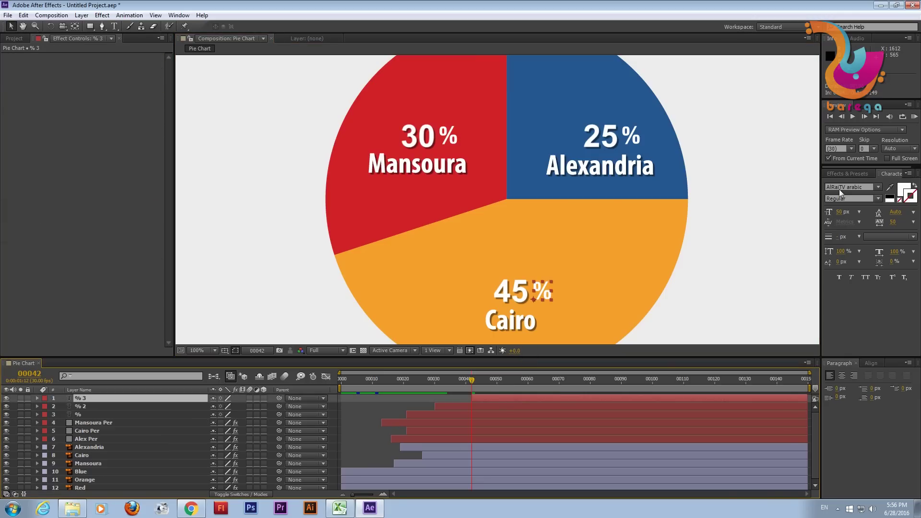
click(850, 172)
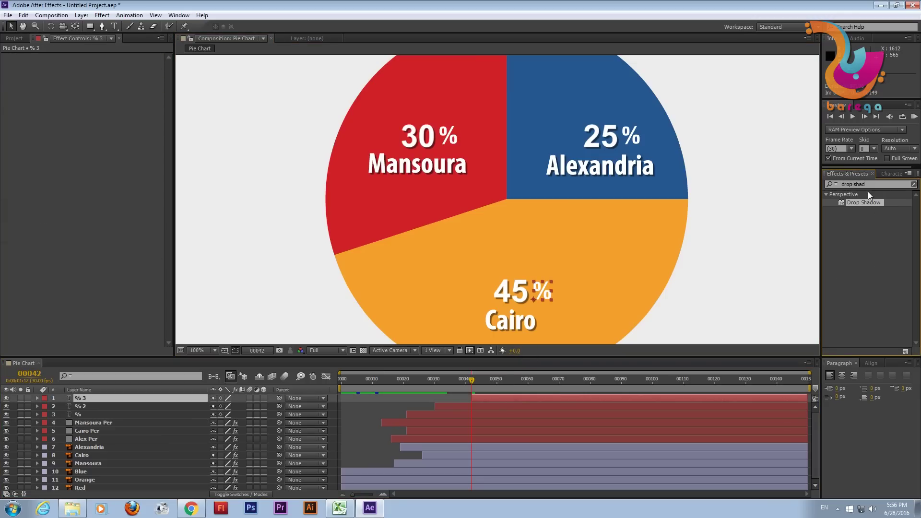
double_click(863, 202)
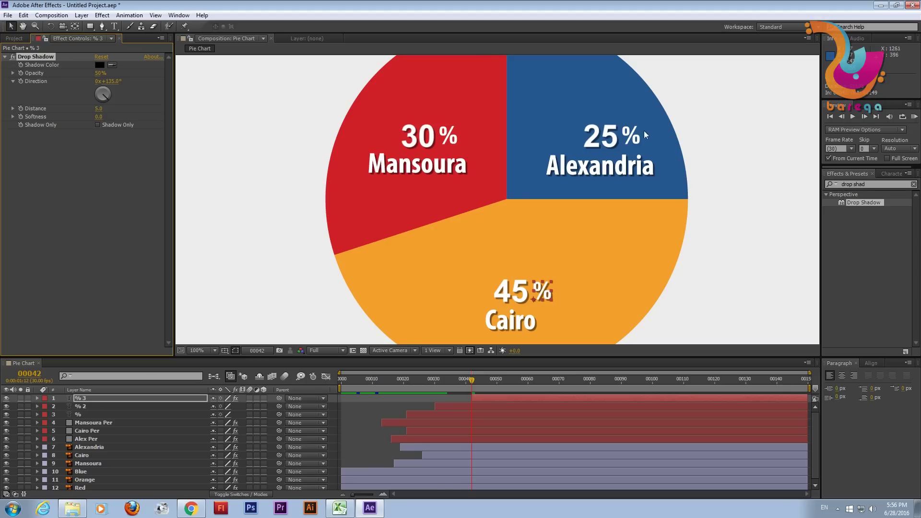
click(90, 406)
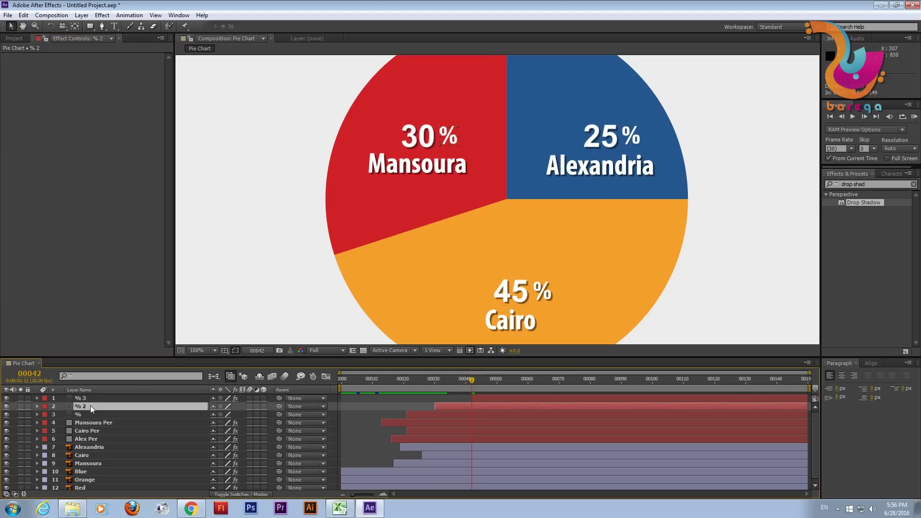
ctrl+click(88, 414)
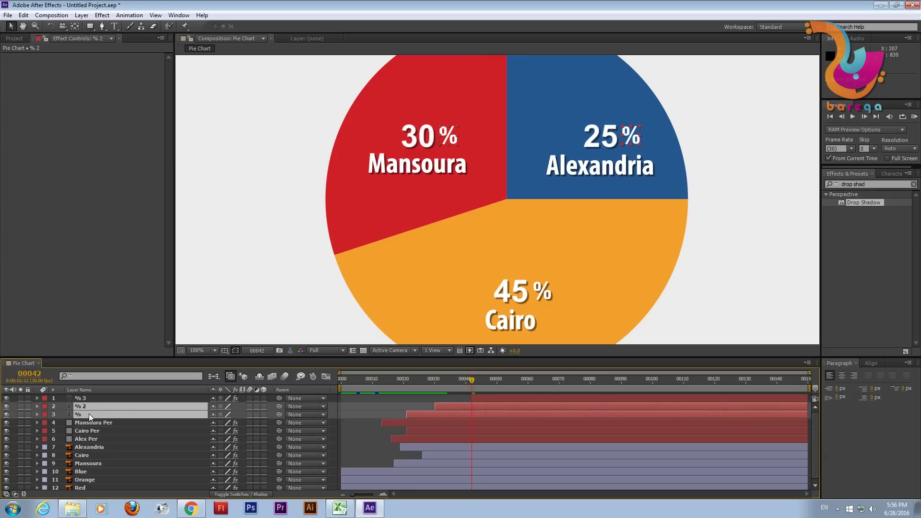
double_click(853, 203)
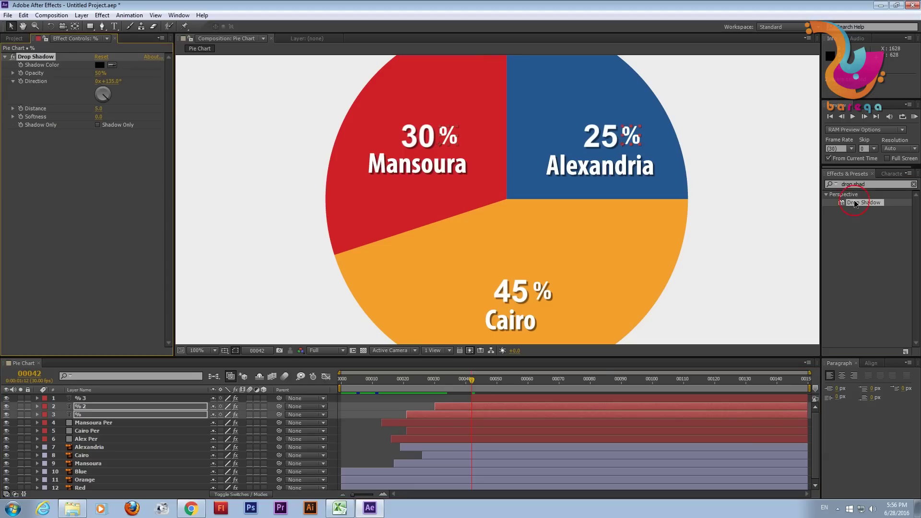
click(422, 136)
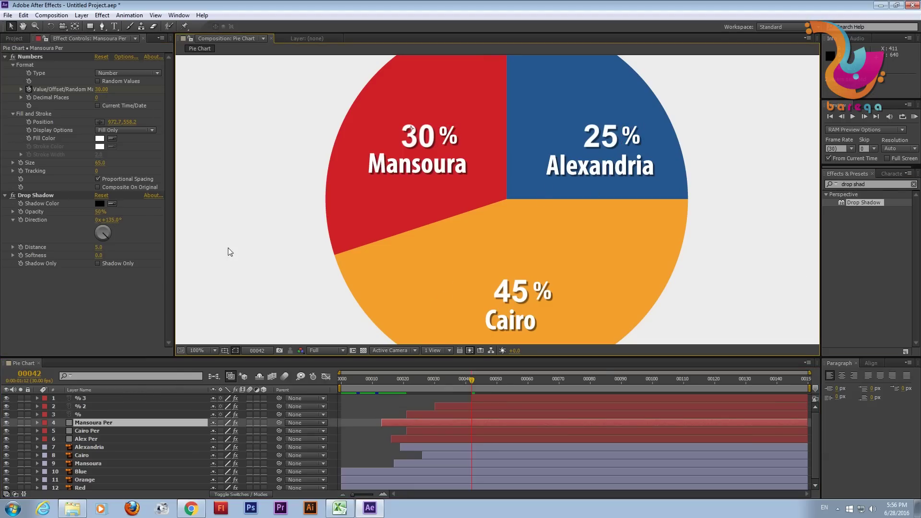
Preview the pie chart twice from frame 0 at half-size zoom, checking 30%, 25% and 45% labels
key(comma)
key(comma)
key(period)
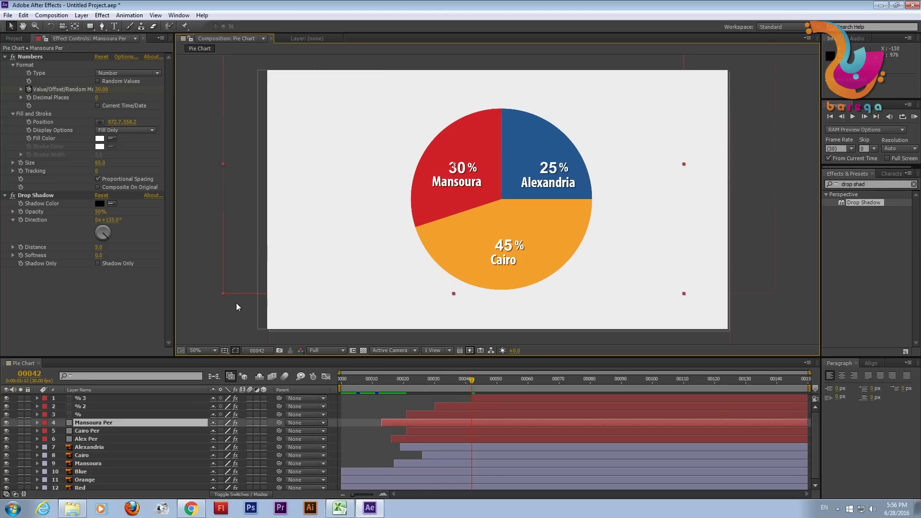
drag(403, 380, 309, 387)
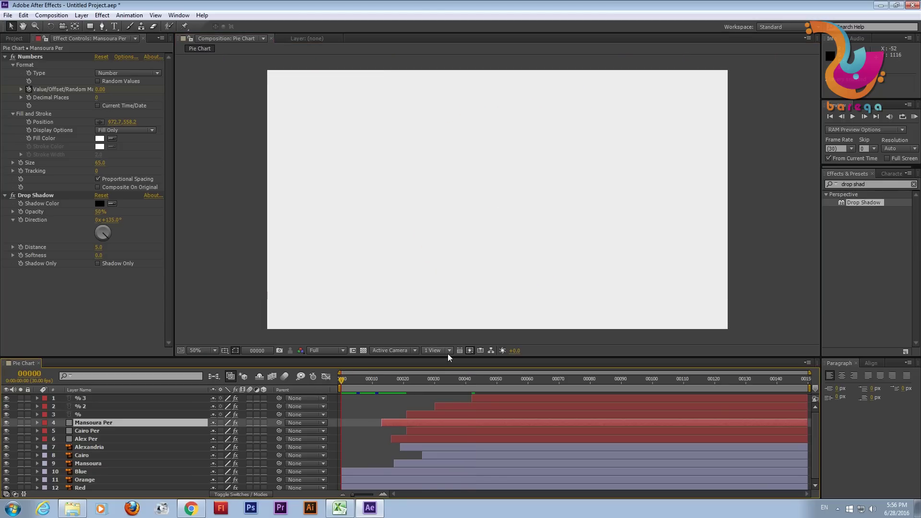
key(space)
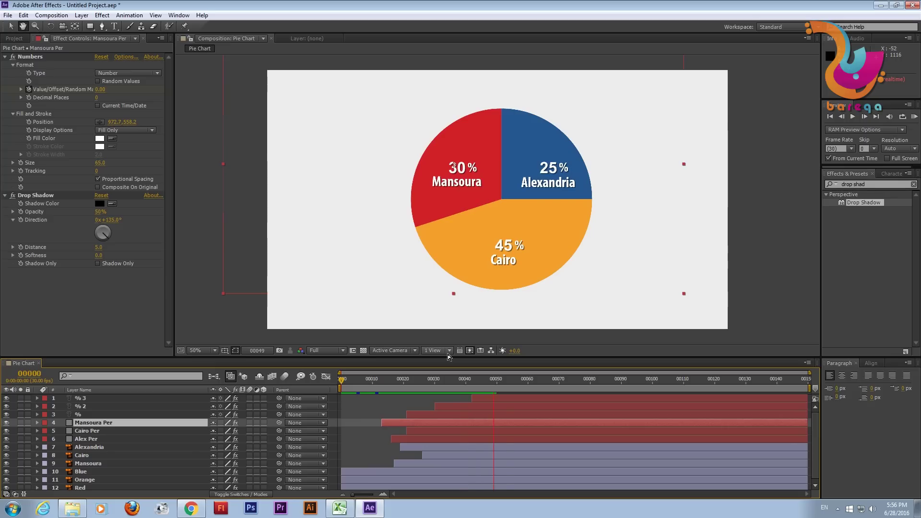
key(space)
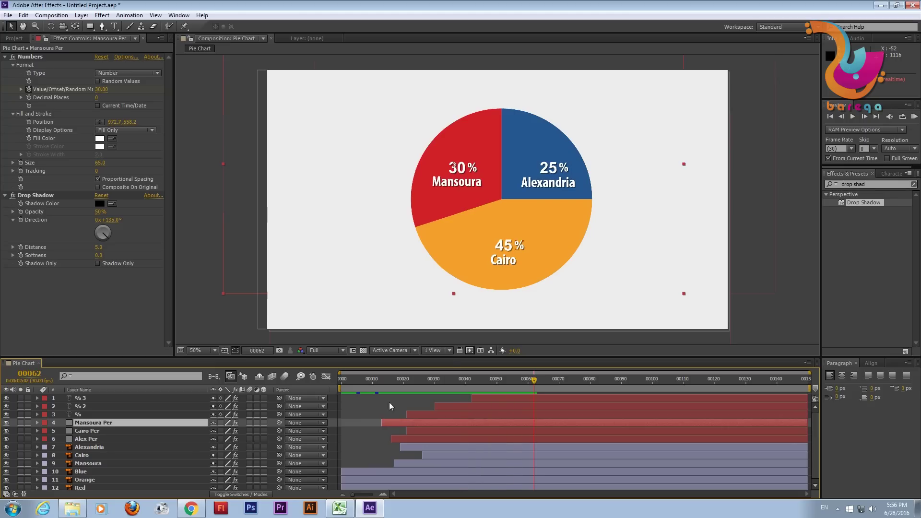
drag(377, 383, 314, 382)
key(space)
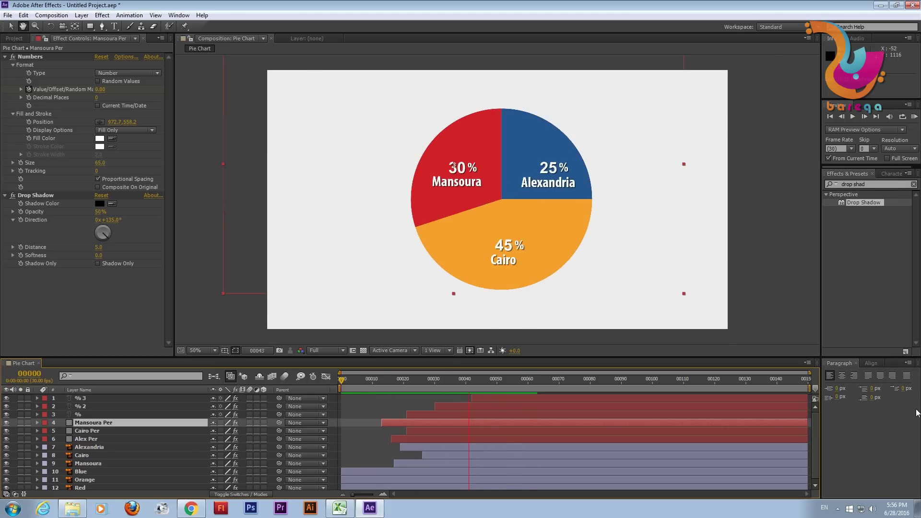
key(space)
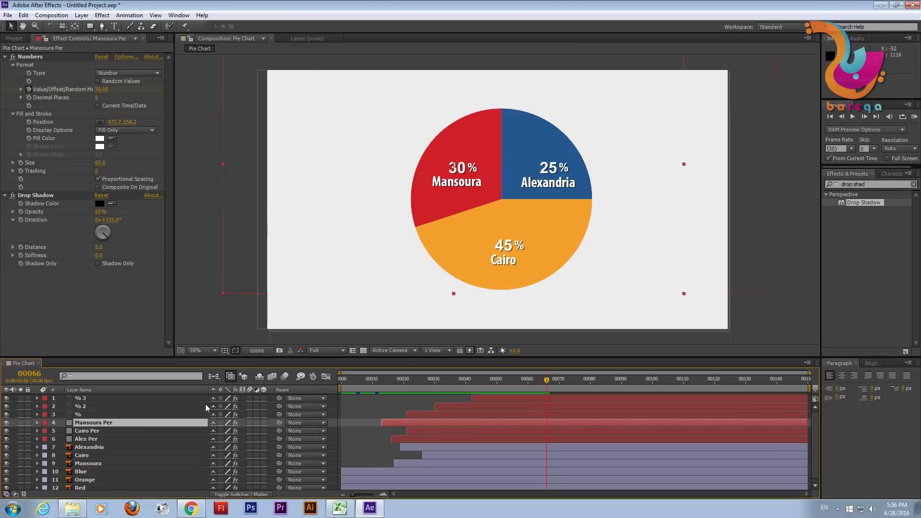
Check each slice by toggling its visibility, then select the Red, Orange and Blue layers
scroll(85, 445, down, 1)
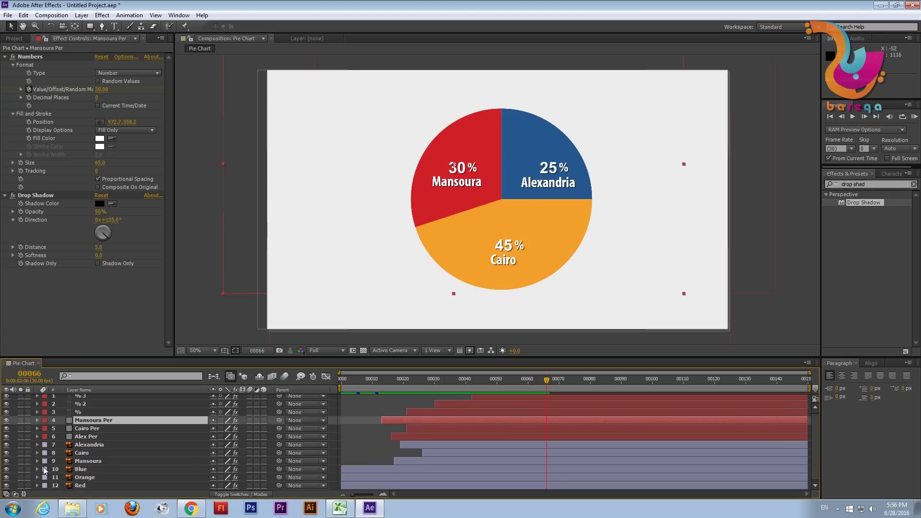
click(6, 469)
click(7, 469)
click(6, 477)
click(6, 477)
click(6, 486)
click(7, 486)
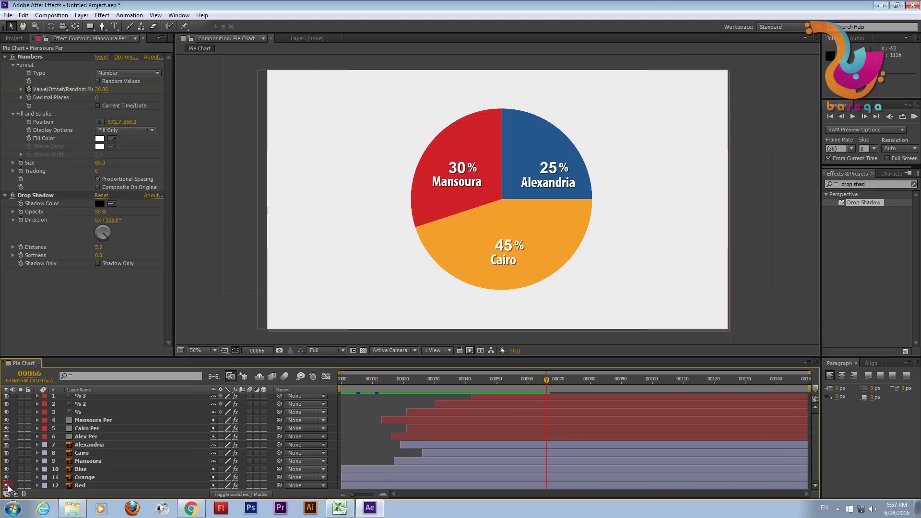
click(81, 486)
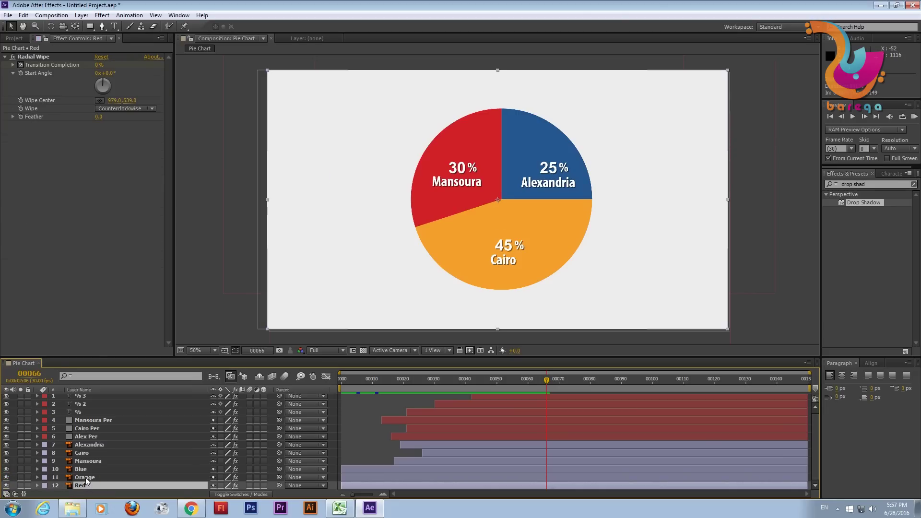
ctrl+click(85, 477)
ctrl+click(85, 469)
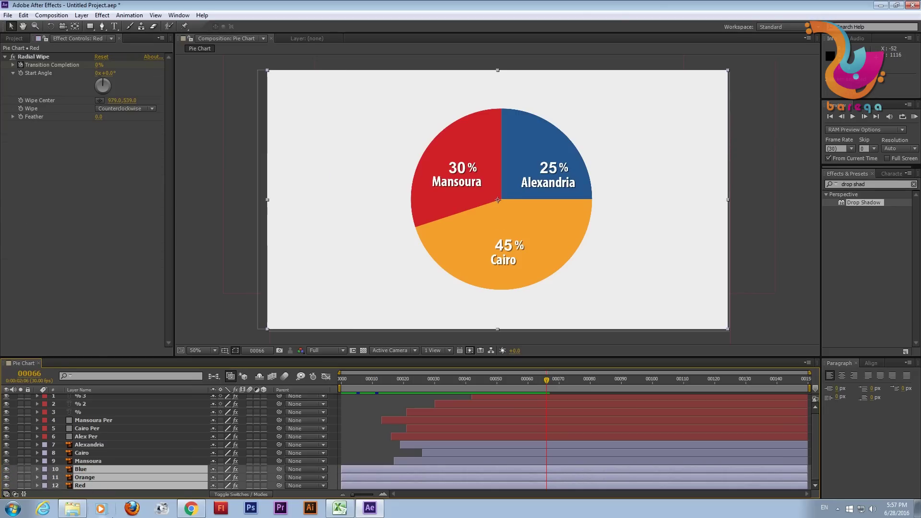
Pre-compose the three slice layers into a composition named Colors and verify its visibility
click(82, 15)
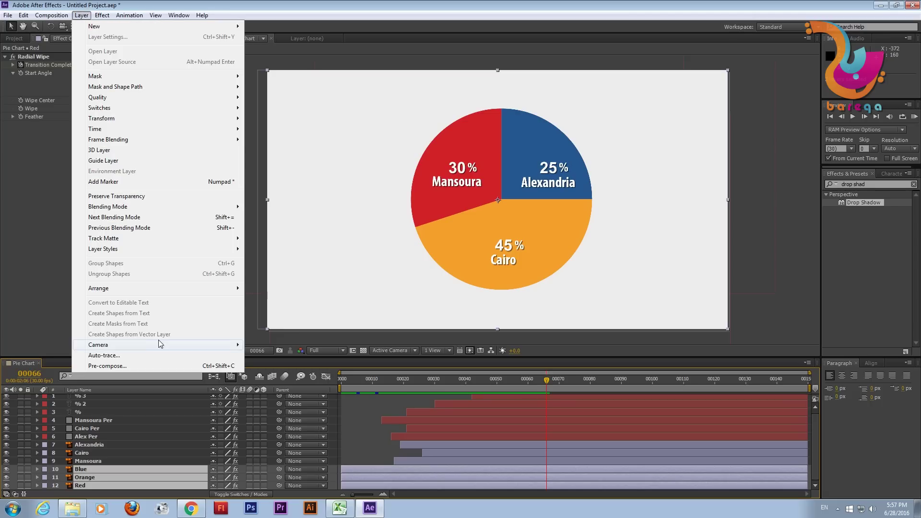
click(142, 367)
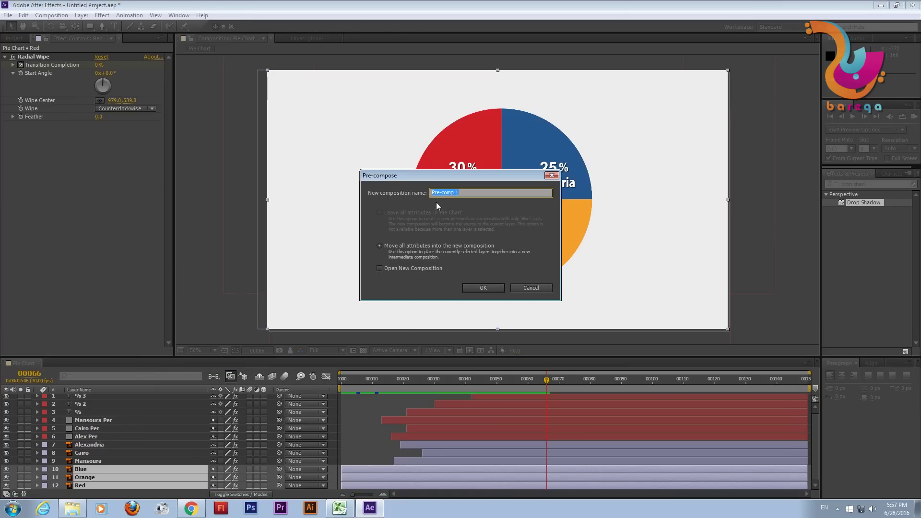
text(Colors)
double_click(440, 193)
click(475, 289)
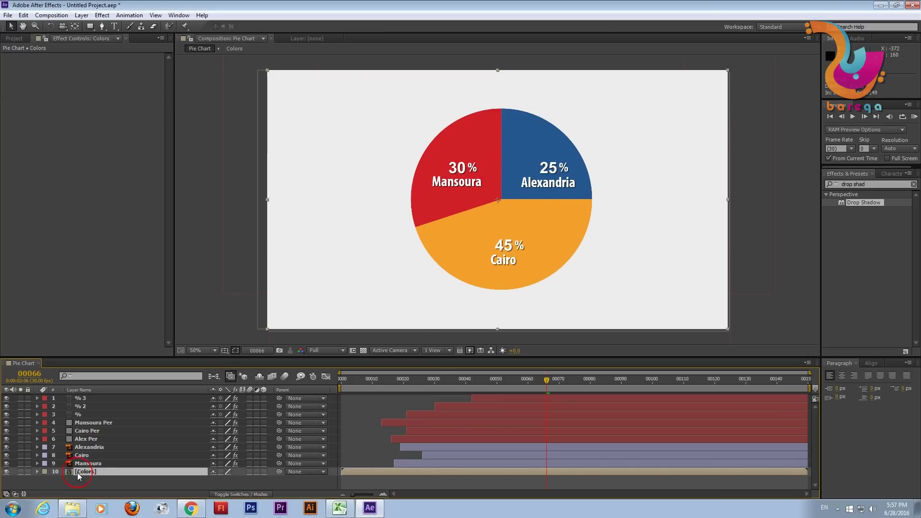
click(6, 472)
click(6, 471)
click(6, 472)
click(6, 472)
Inspect the Colors precomp's slice layers and the Blue layer's Radial Wipe settings, then return to Pie Chart
double_click(82, 471)
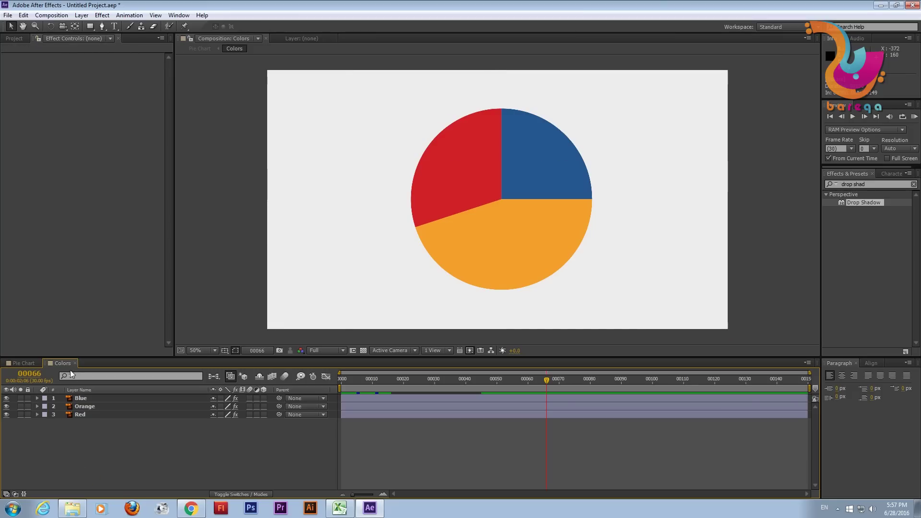
click(82, 398)
click(86, 406)
click(79, 415)
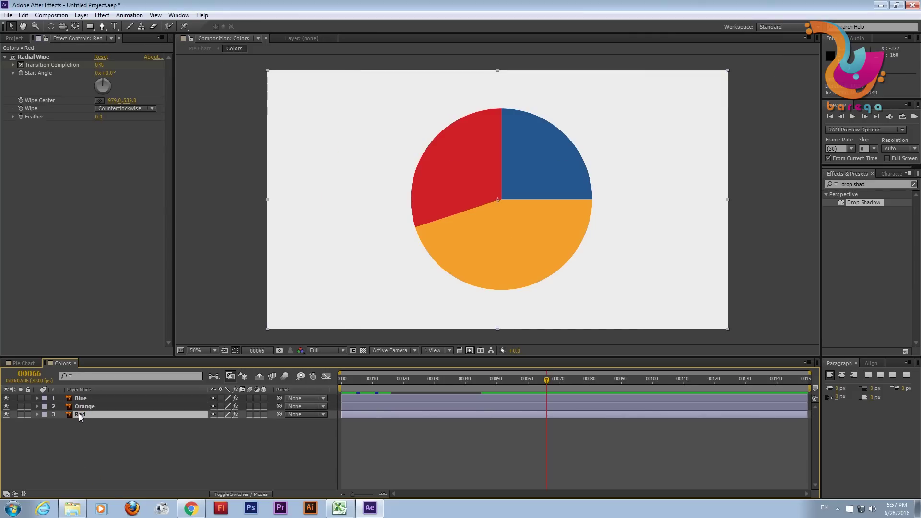
click(40, 398)
click(37, 398)
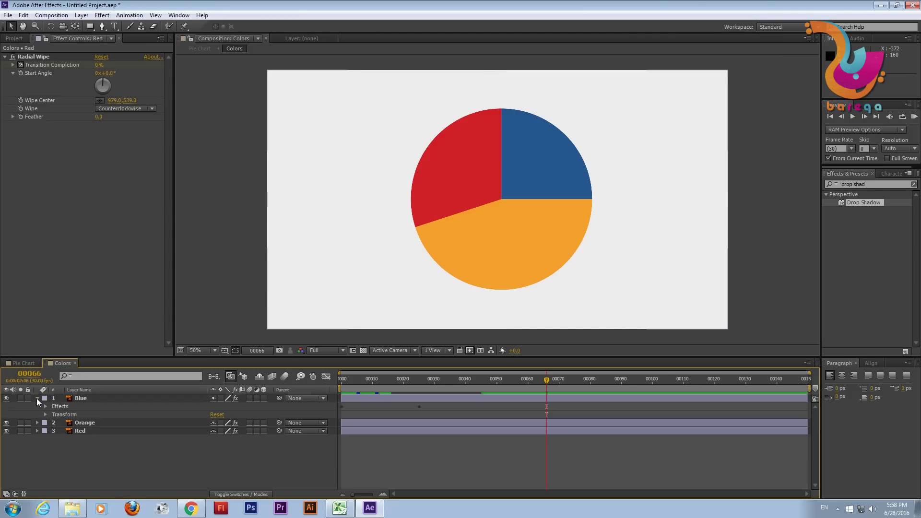
click(46, 406)
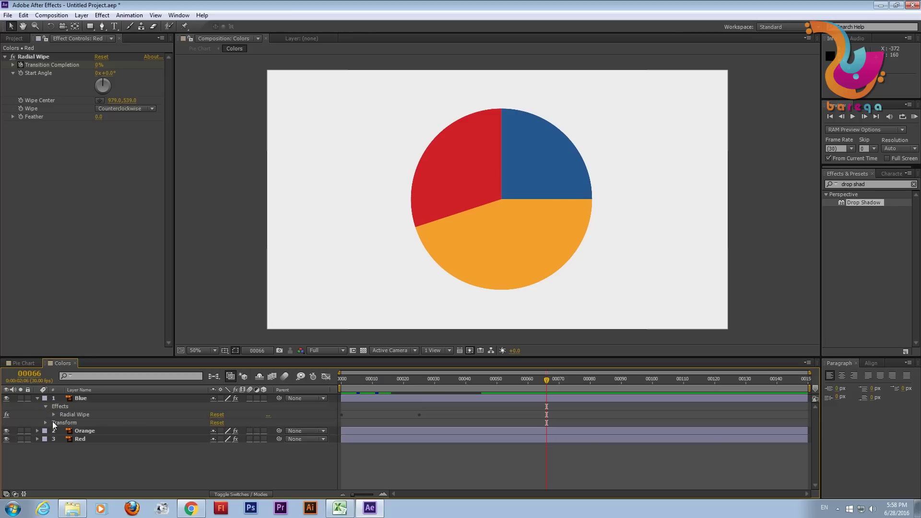
click(53, 414)
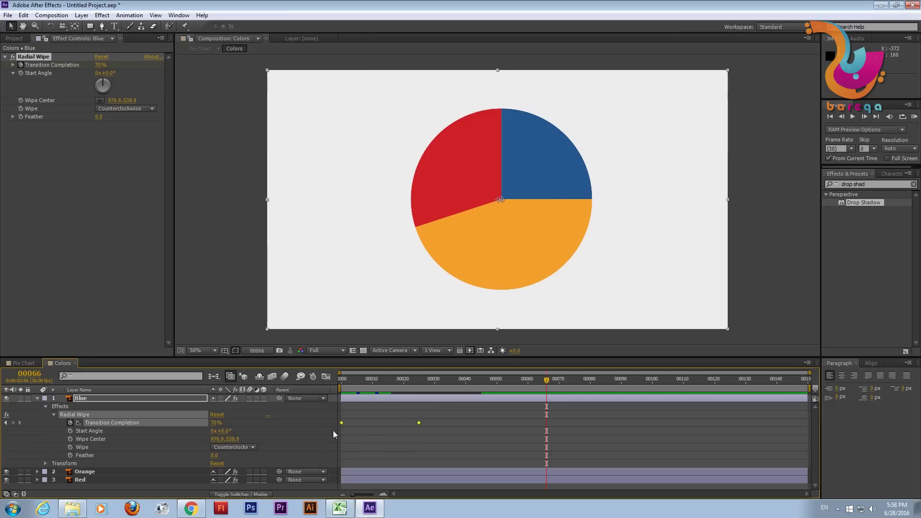
click(75, 363)
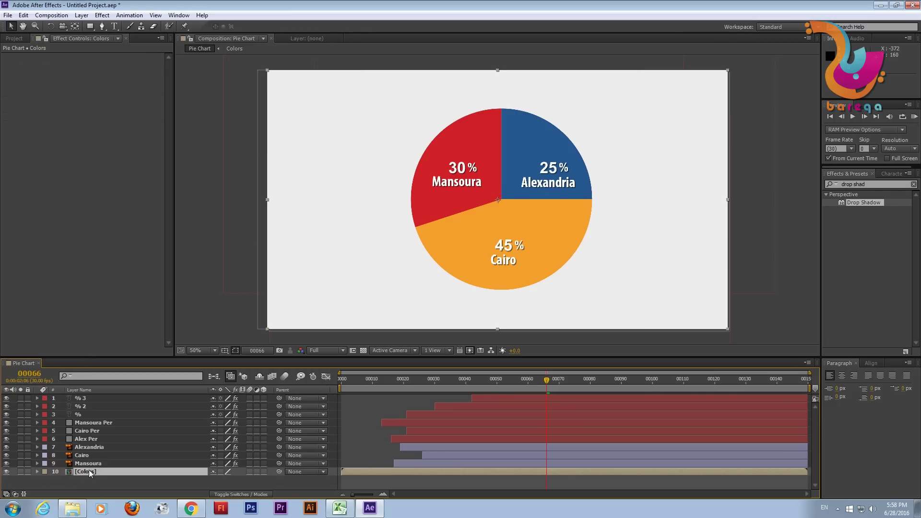
Apply the Radial Shadow effect to the Colors layer and preview the pie animation
click(866, 185)
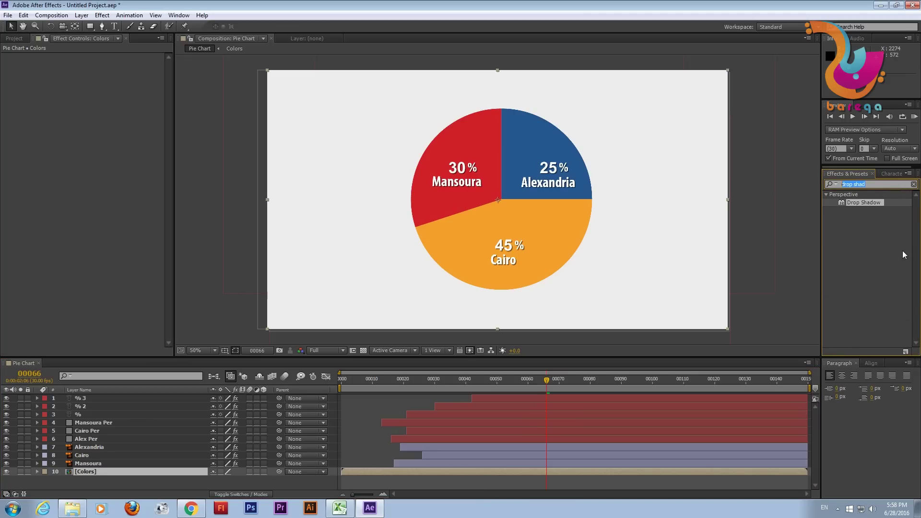
text(radial sha)
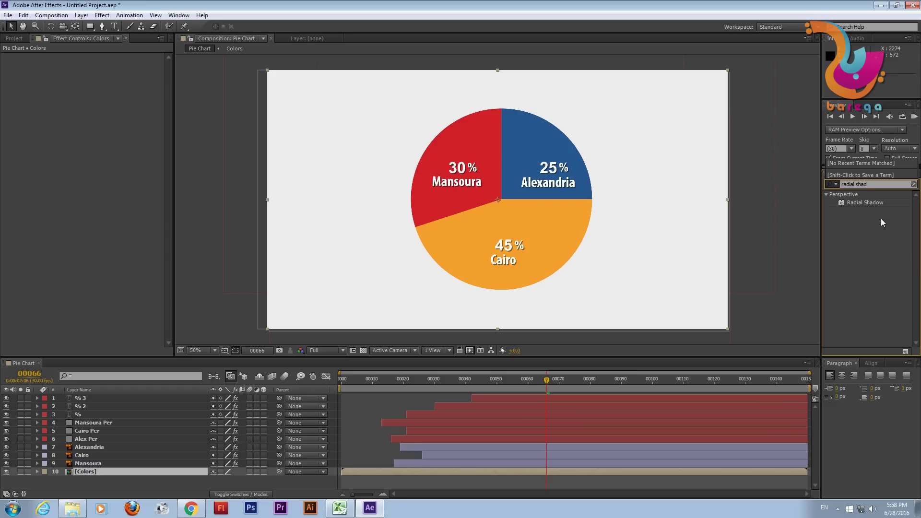
double_click(873, 203)
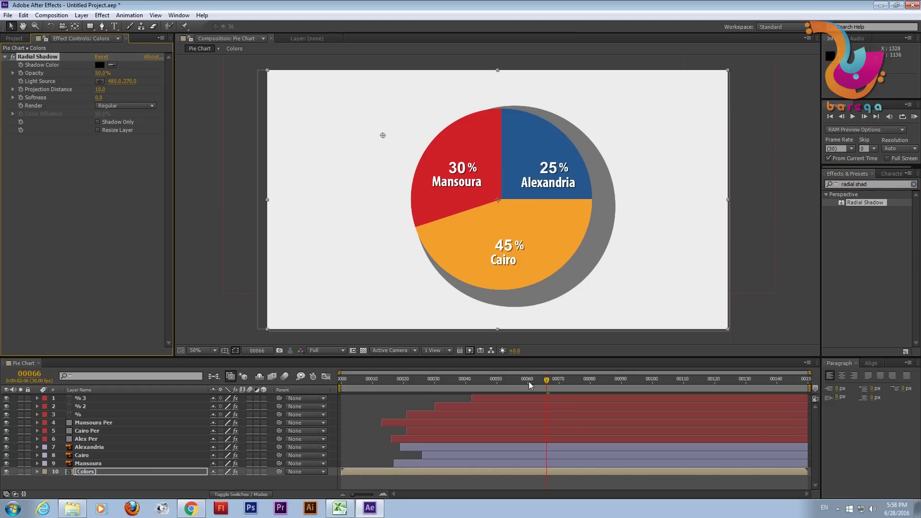
drag(478, 384, 316, 385)
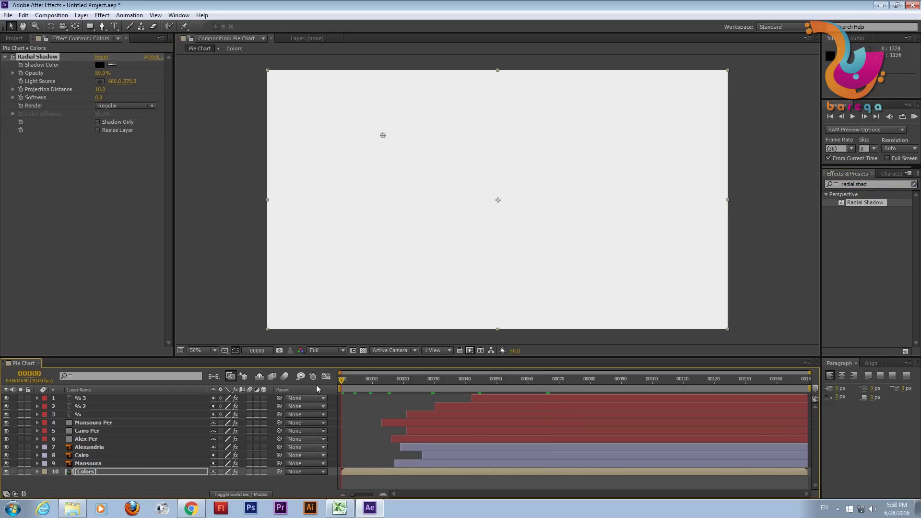
key(KP_0)
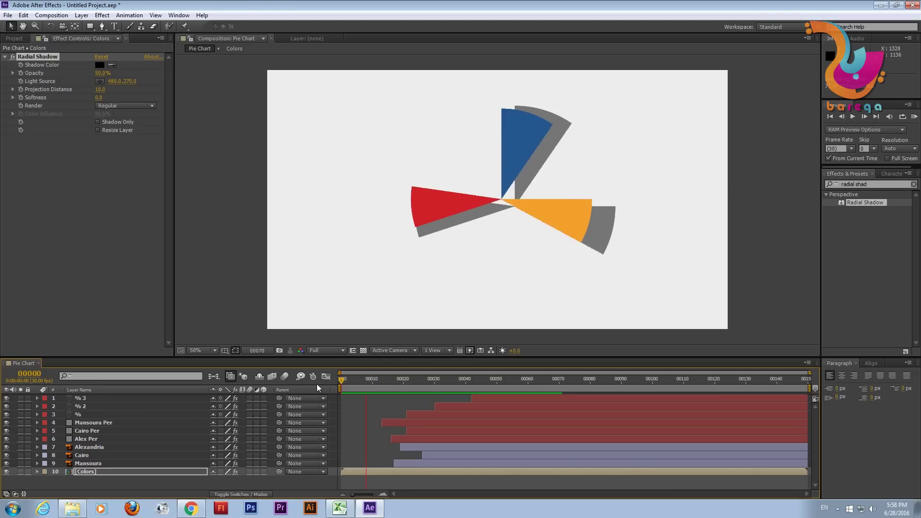
click(361, 380)
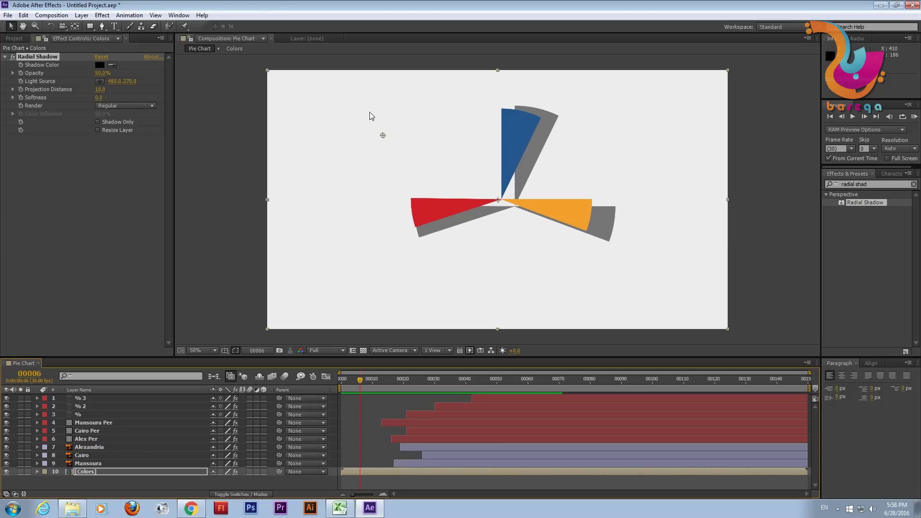
Set the Radial Shadow light source to the centre of the pie
click(100, 81)
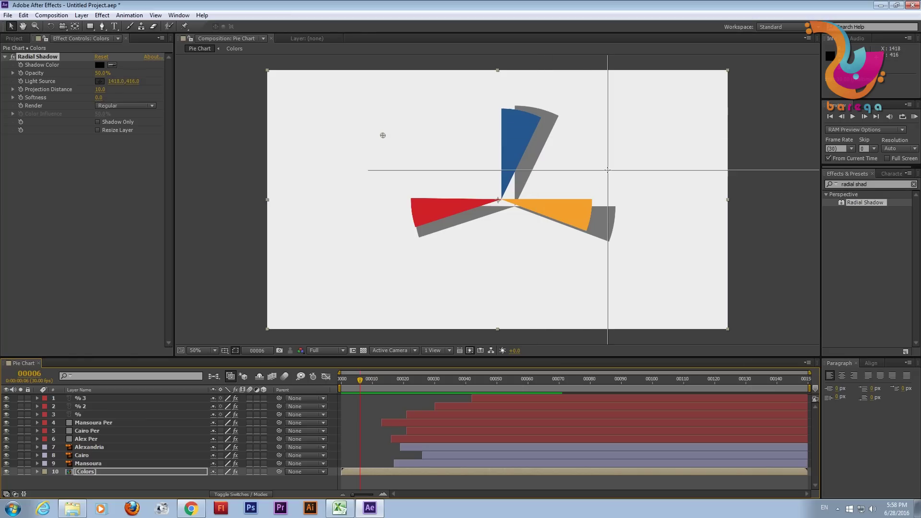
click(367, 106)
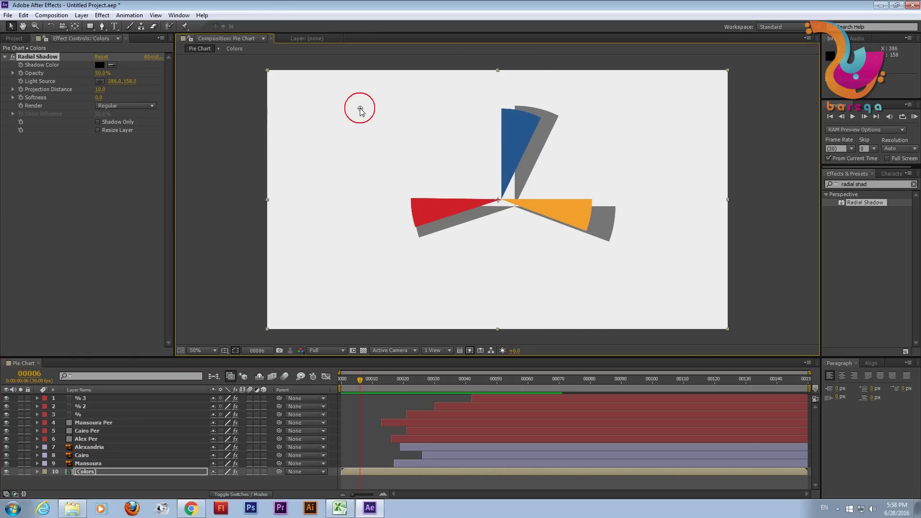
mouse_move(366, 105)
mouse_down()
mouse_move(386, 182)
mouse_move(501, 200)
mouse_up()
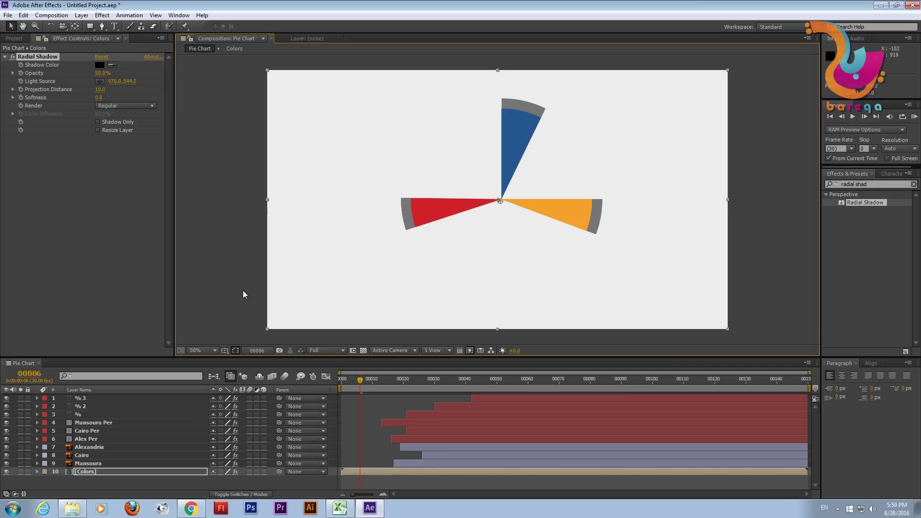
drag(370, 379, 497, 379)
Set the Radial Shadow opacity to 75%, keeping the black shadow color
click(100, 65)
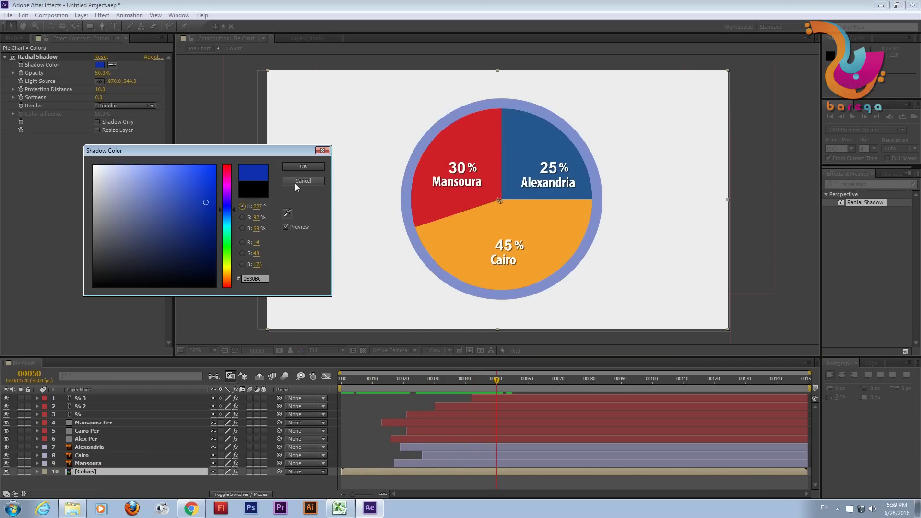
click(302, 180)
drag(102, 74, 104, 74)
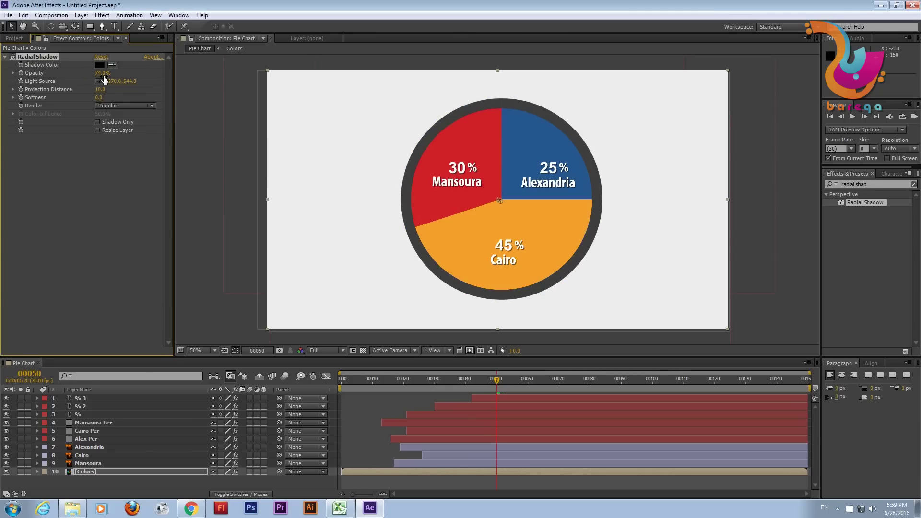
click(102, 73)
text(75)
key(Return)
Preview the darker ring, move to frame 44 and select all layers
drag(496, 380, 431, 380)
key(space)
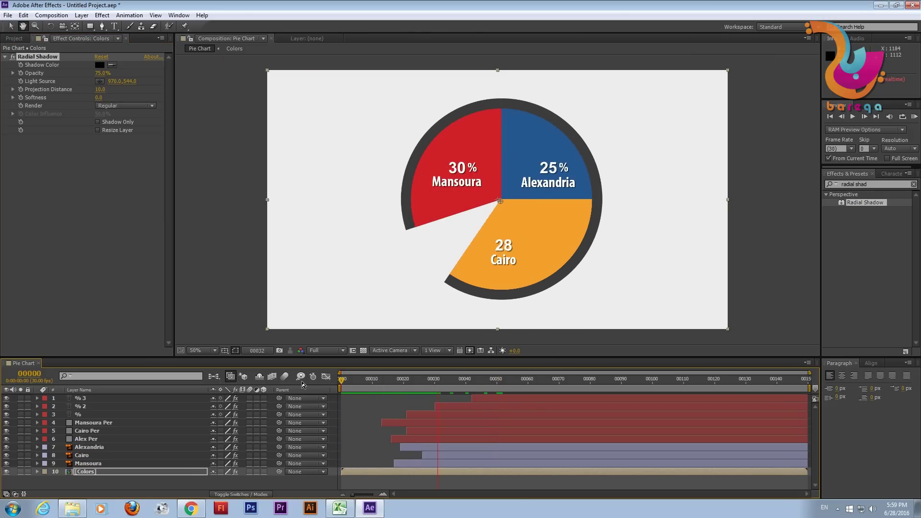
key(space)
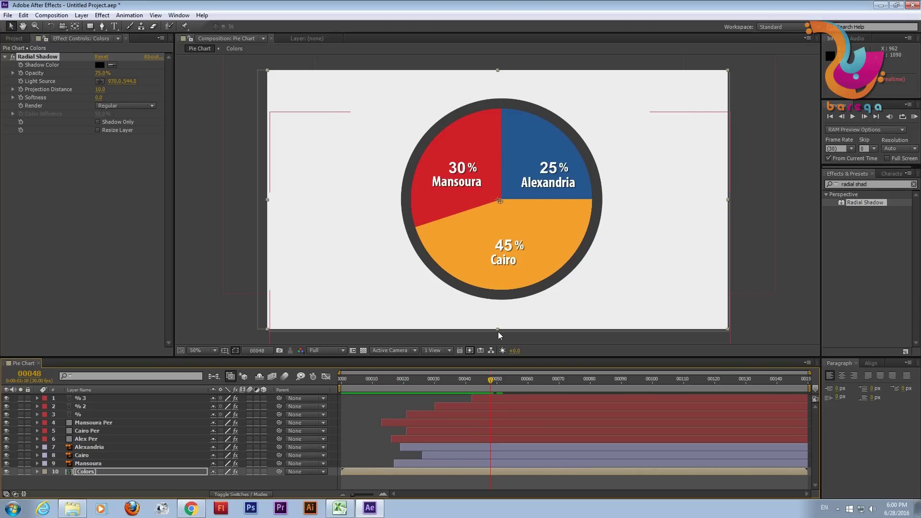
drag(489, 379, 481, 383)
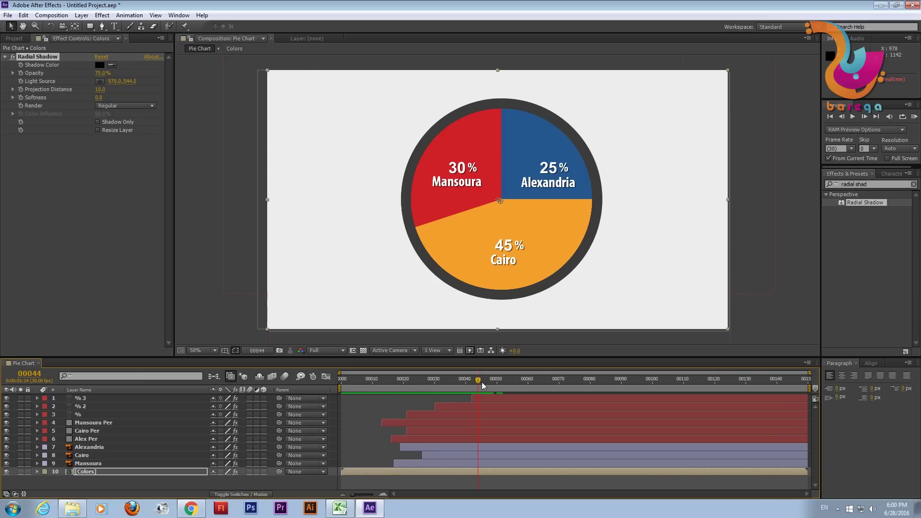
key(ctrl+a)
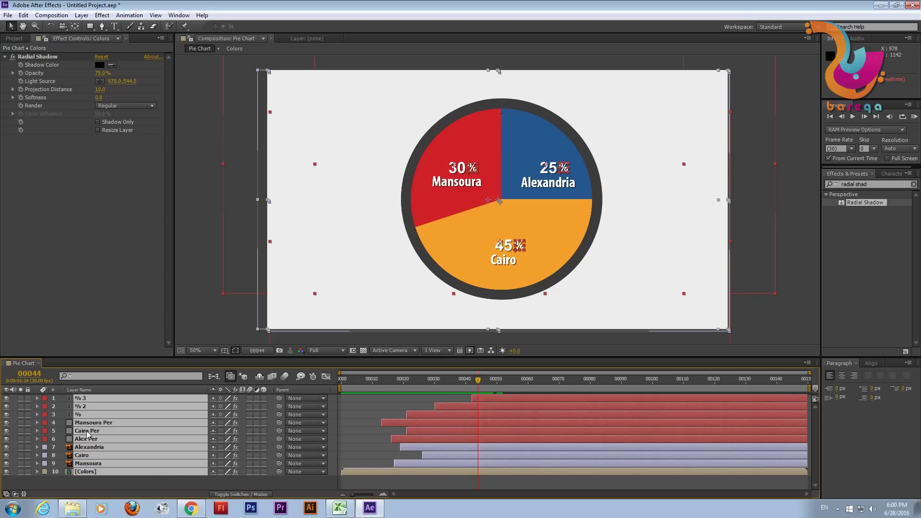
Keyframe Position for all layers at frame 44, then shift them left at frame 51
click(38, 398)
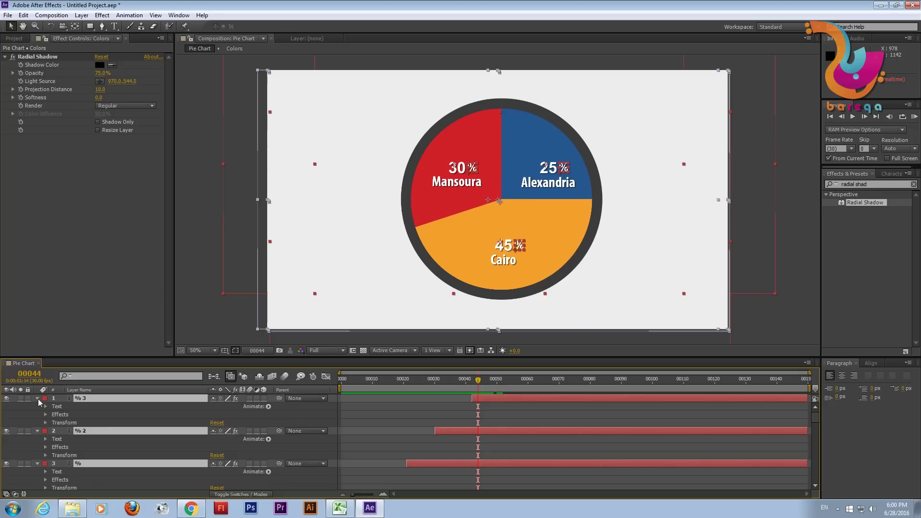
click(46, 423)
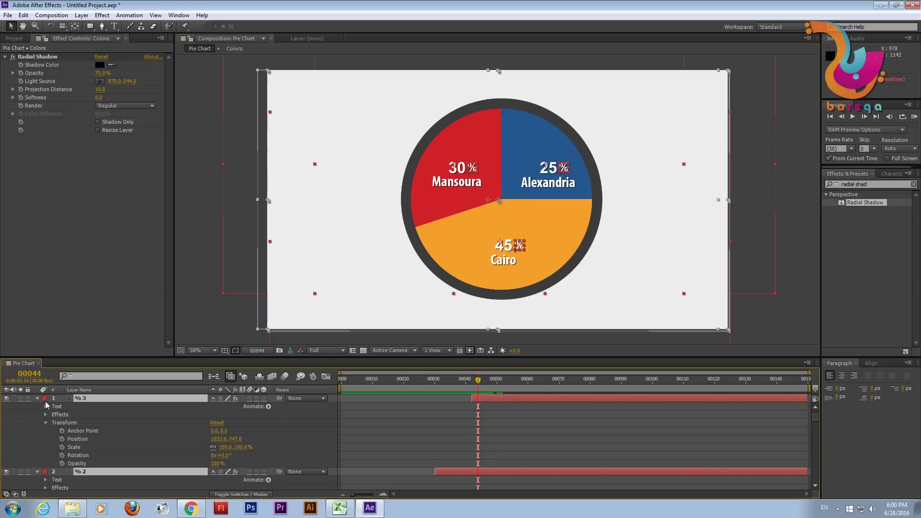
click(38, 398)
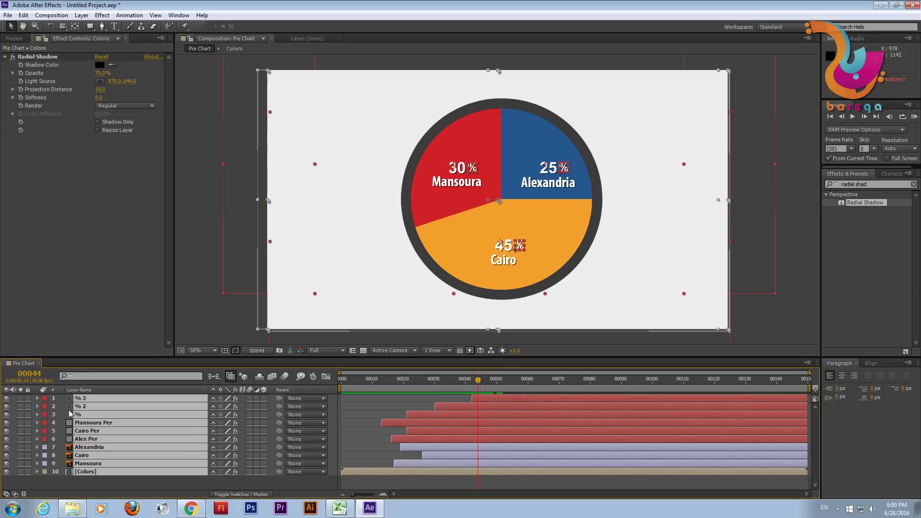
key(p)
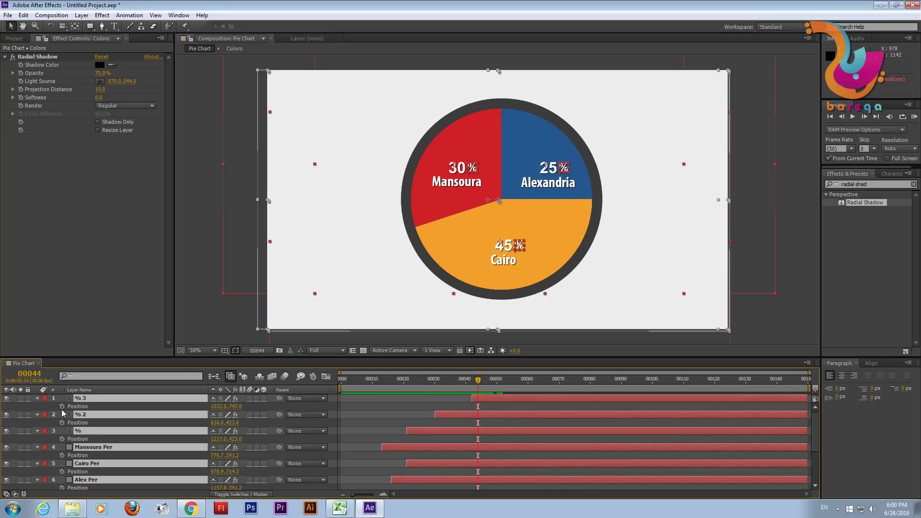
scroll(77, 430, down, 4)
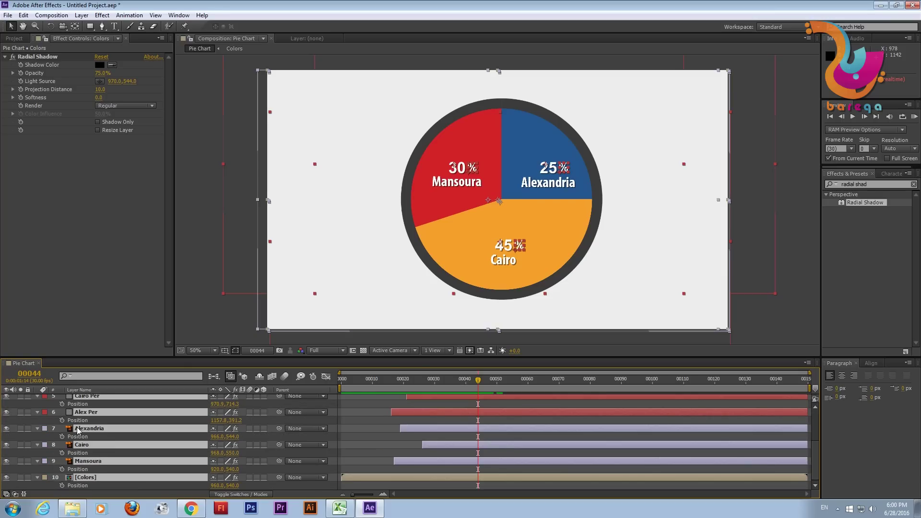
scroll(78, 430, up, 4)
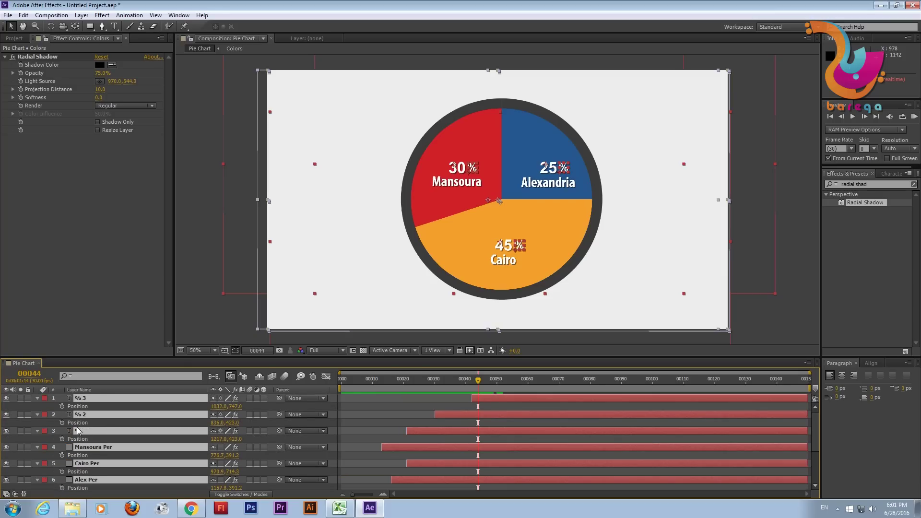
click(62, 406)
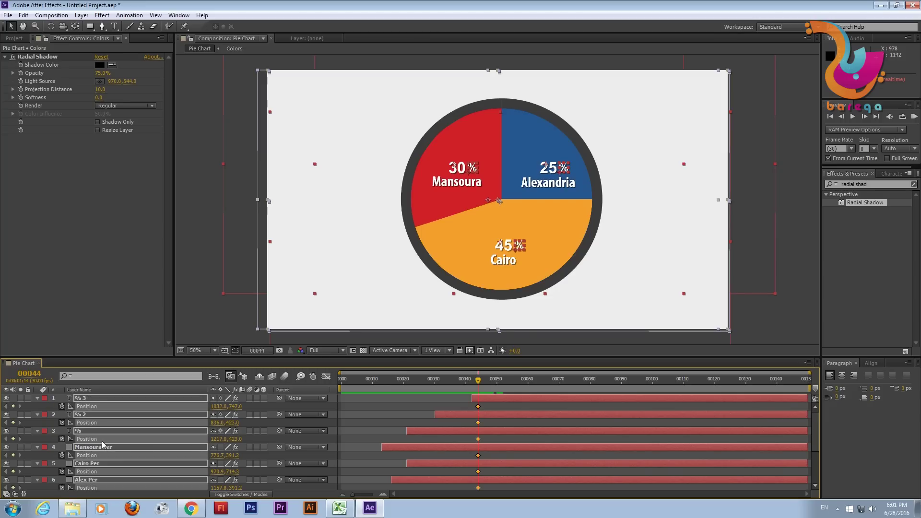
drag(478, 380, 497, 381)
click(501, 381)
key(Left)
key(Left)
key(Left)
key(Left)
key(Left)
key(Left)
key(Left)
key(Left)
key(Left)
key(Left)
key(Left)
key(Left)
key(Left)
key(Left)
key(Left)
key(Left)
key(Left)
key(Left)
key(Left)
key(Left)
key(Left)
key(Left)
key(Left)
key(Left)
key(Left)
key(Left)
key(Left)
key(Left)
key(Left)
key(Left)
key(Left)
key(Left)
key(Left)
key(Left)
key(Left)
key(Left)
key(Left)
key(Left)
key(Left)
key(Left)
key(Left)
key(Left)
key(Left)
key(Left)
key(Left)
key(Left)
key(Left)
key(Left)
key(Left)
key(Left)
key(Left)
key(Left)
key(Left)
key(Left)
key(Left)
key(Left)
key(Left)
key(Left)
key(Left)
key(Left)
key(Left)
key(Left)
key(Left)
key(Left)
key(Left)
key(Left)
key(Left)
key(Left)
key(Left)
key(Left)
key(Left)
key(Left)
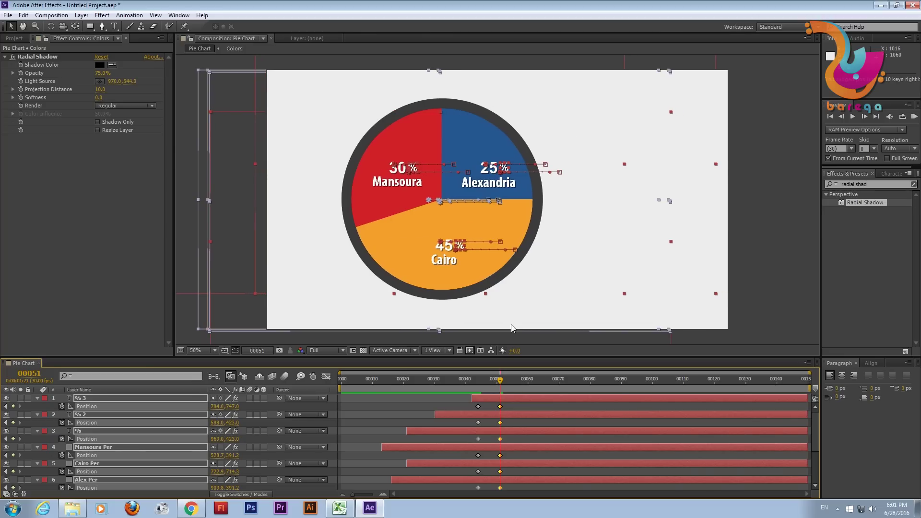
key(shift+Left)
key(shift+Left)
key(shift+Left)
key(shift+Left)
key(shift+Left)
key(shift+Left)
key(shift+Left)
key(shift+Left)
key(shift+Left)
key(shift+Left)
key(shift+Left)
key(shift+Left)
key(shift+Left)
key(shift+Left)
key(shift+Left)
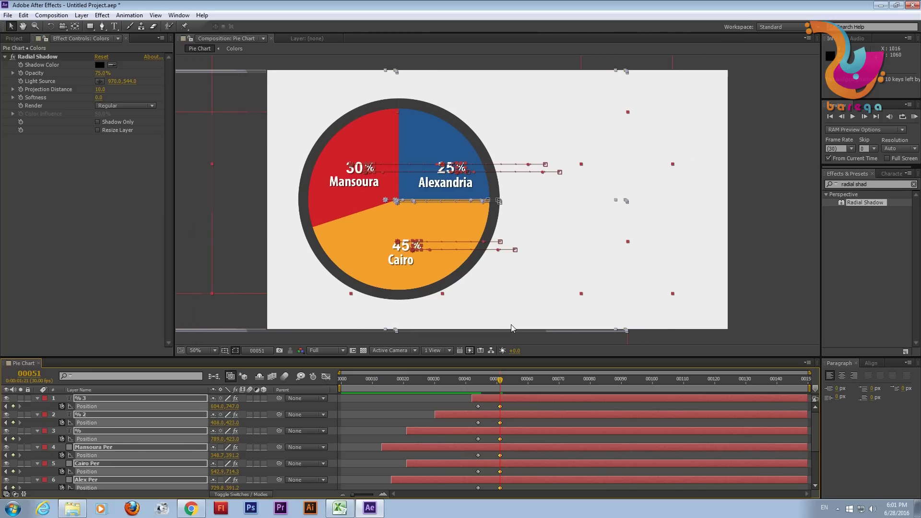
Preview the pie chart and labels sliding left from the start
click(517, 402)
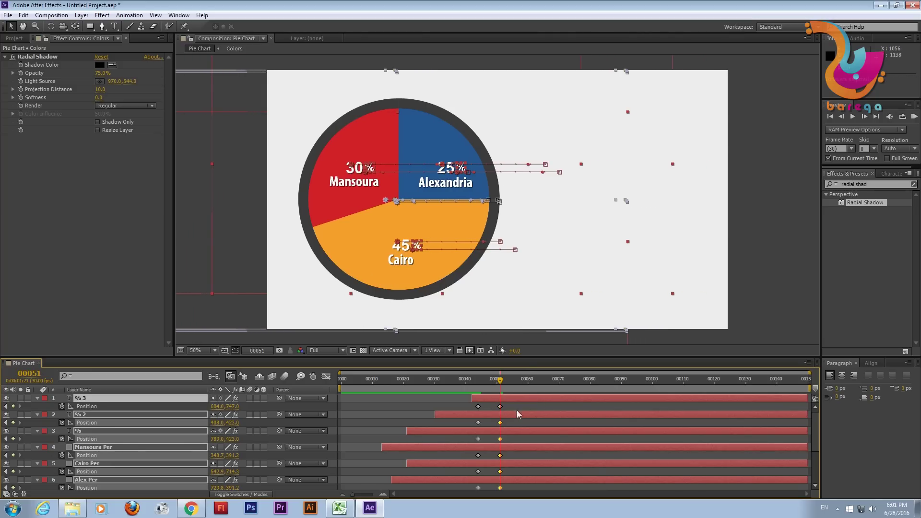
click(516, 410)
drag(501, 379, 329, 383)
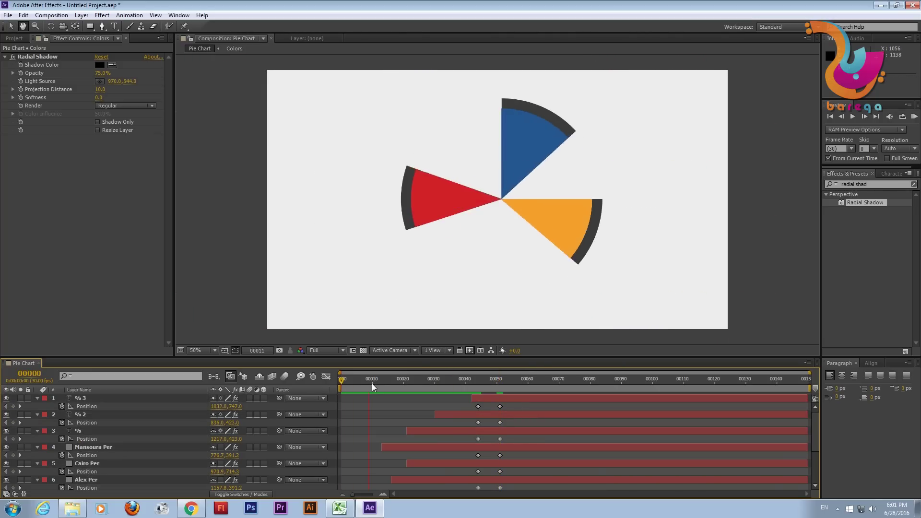
click(470, 383)
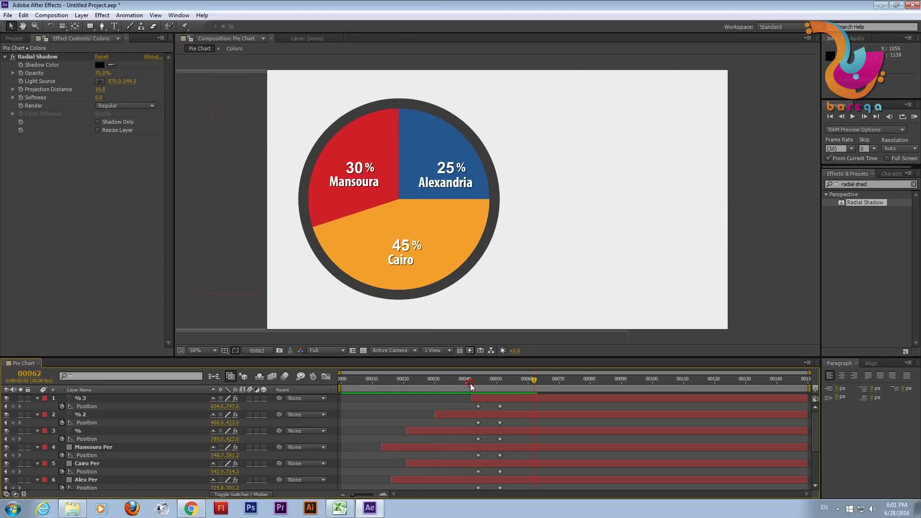
drag(470, 384, 280, 386)
key(KP_0)
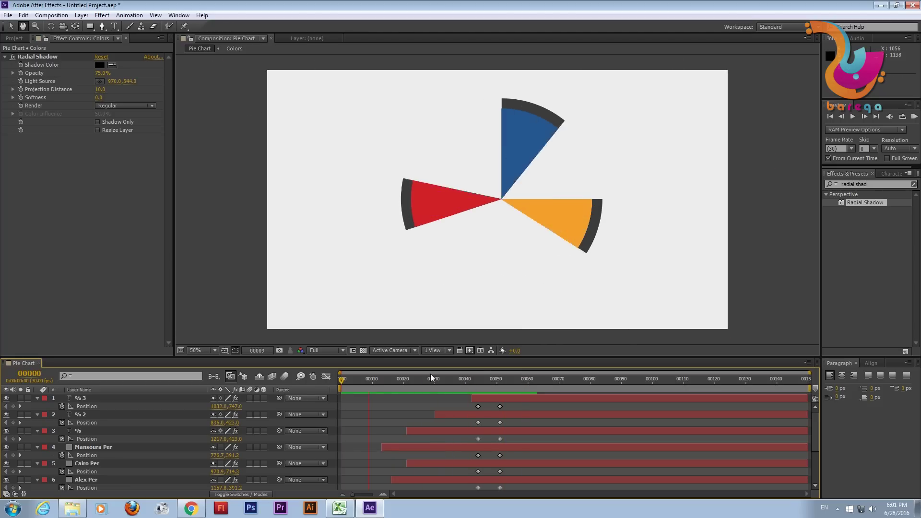
click(451, 388)
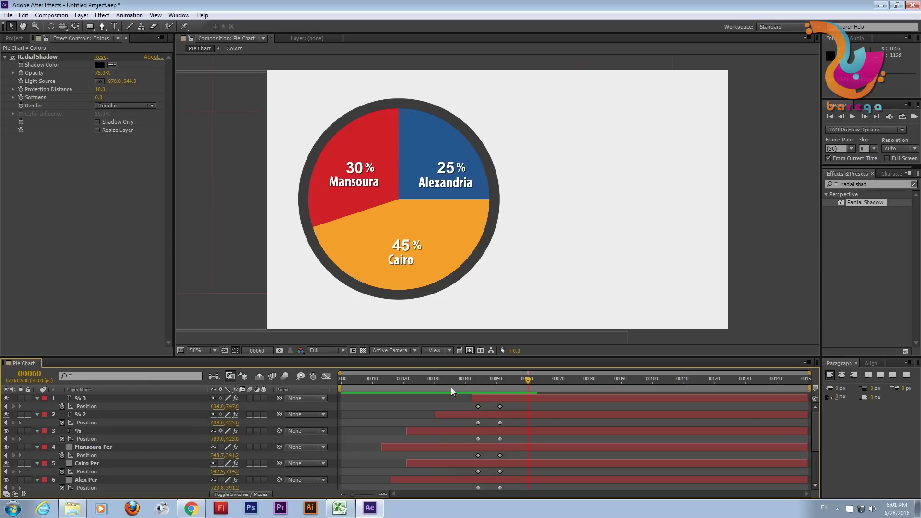
drag(330, 384, 521, 386)
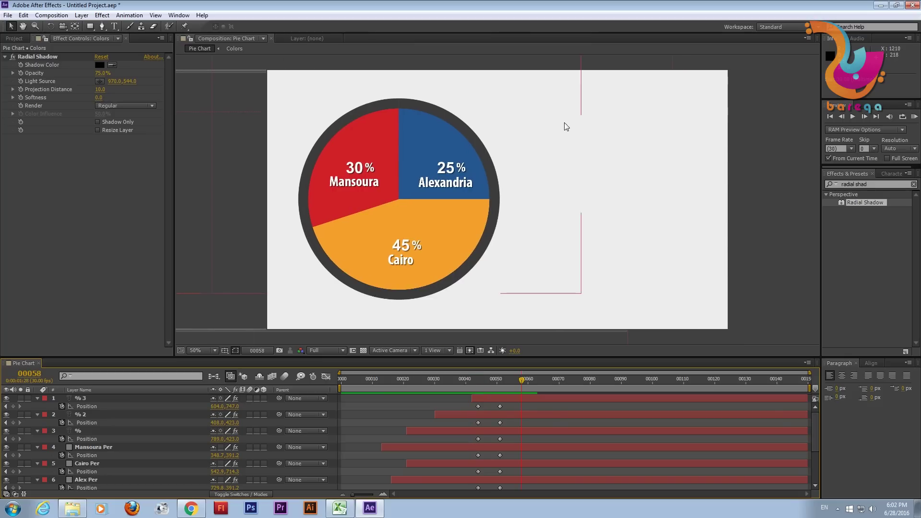
Bring up the text formatting settings, deselect the layers and move to frame 54
drag(643, 132, 550, 162)
key(ctrl+6)
click(617, 230)
drag(511, 381, 509, 381)
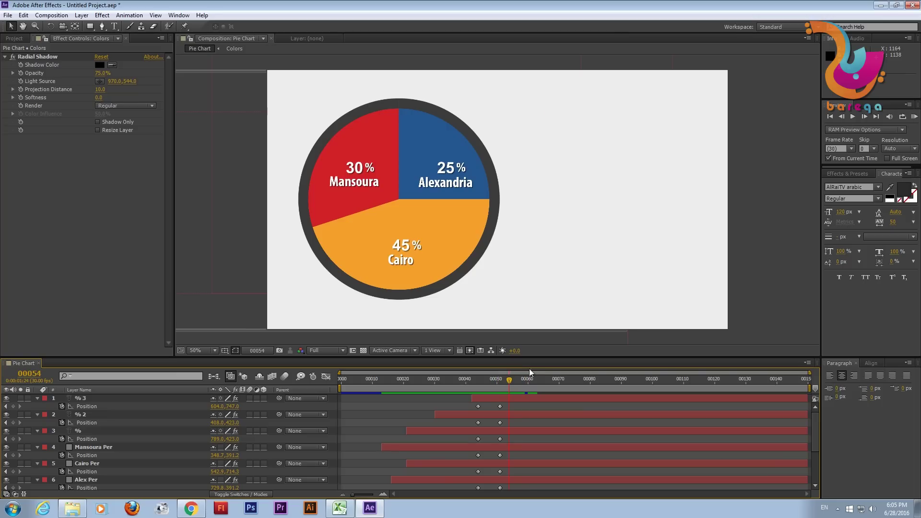
click(87, 28)
Add a 'Population' text layer right of the pie and drag it into position
click(112, 27)
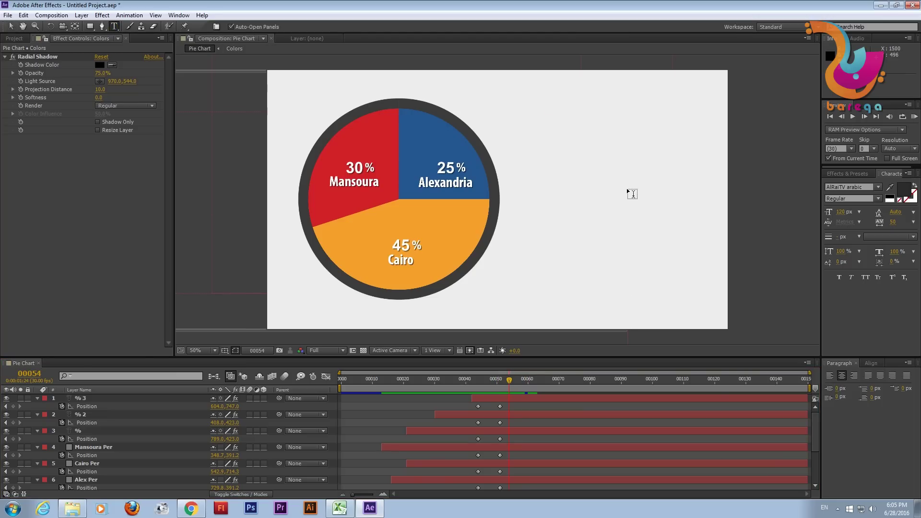
click(538, 144)
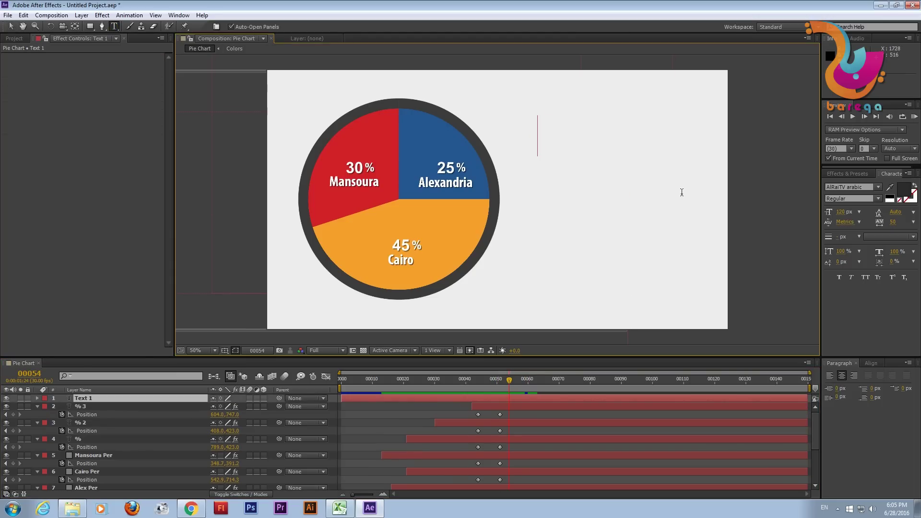
text(Pop)
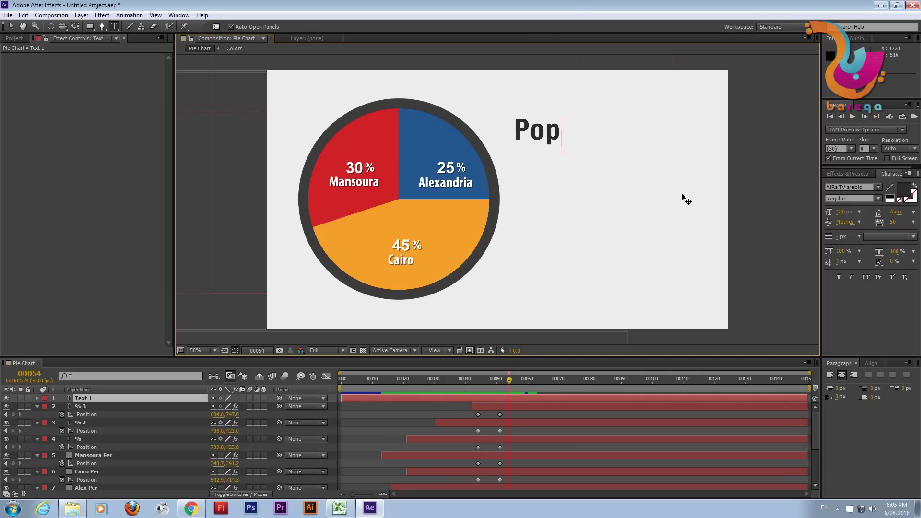
text(ulation)
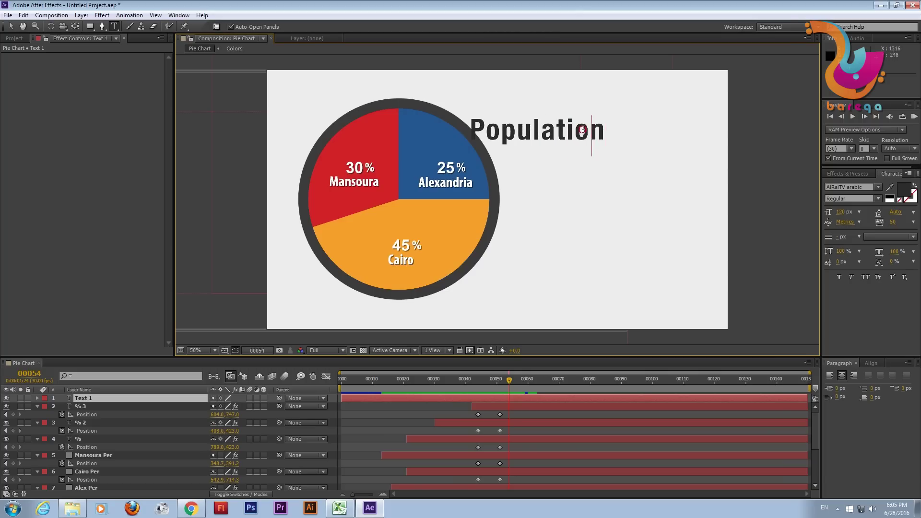
double_click(583, 130)
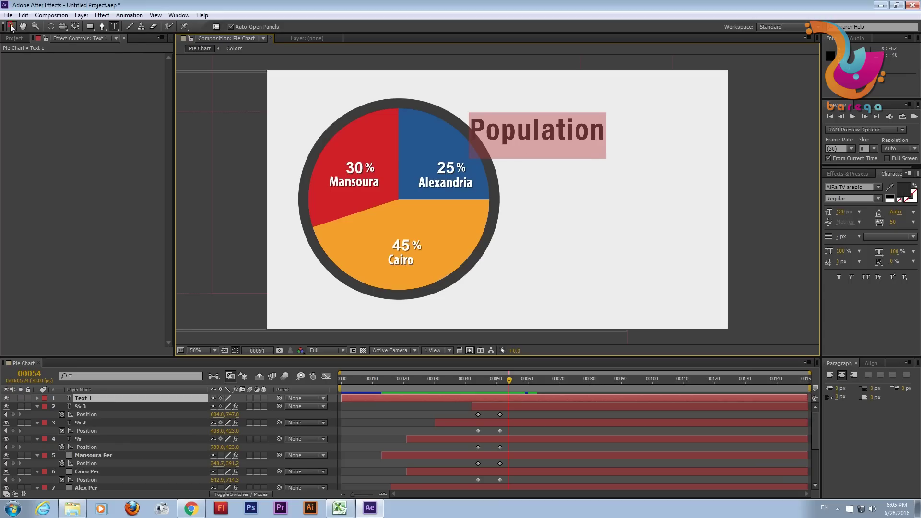
click(11, 26)
drag(506, 137, 576, 155)
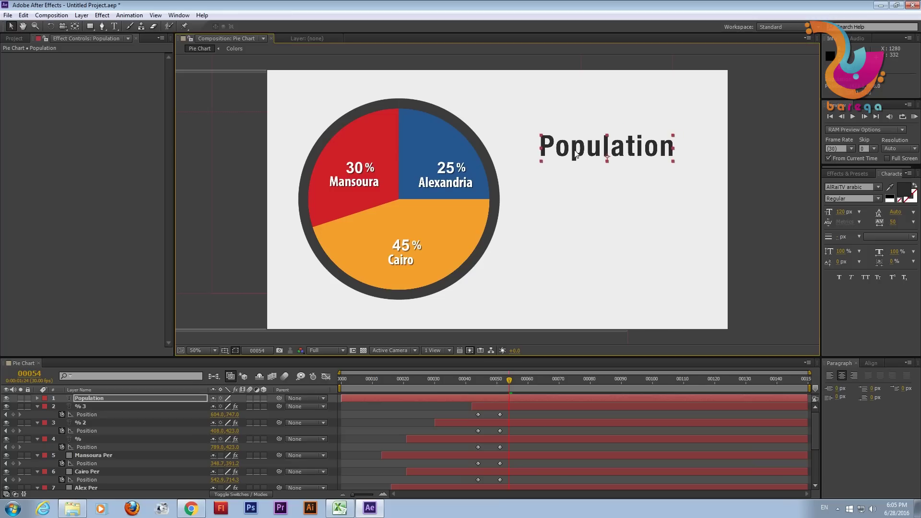
mouse_move(525, 386)
mouse_down()
mouse_move(473, 382)
mouse_move(503, 382)
mouse_up()
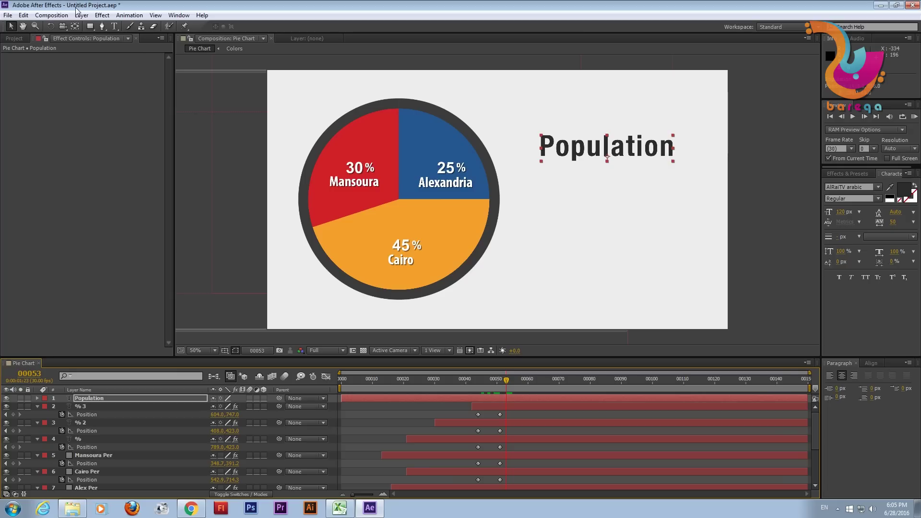
Save the project as Pie Chart and start the Population layer at frame 51
click(7, 15)
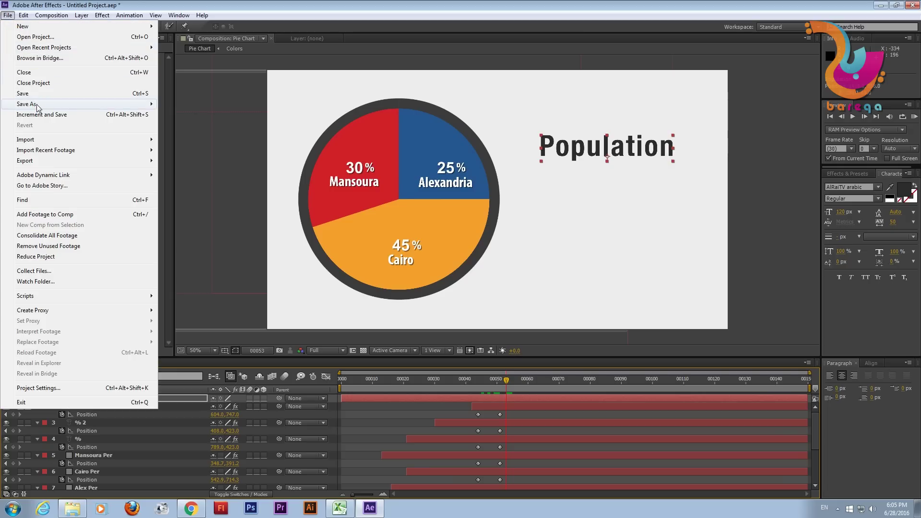
mouse_move(37, 107)
click(198, 105)
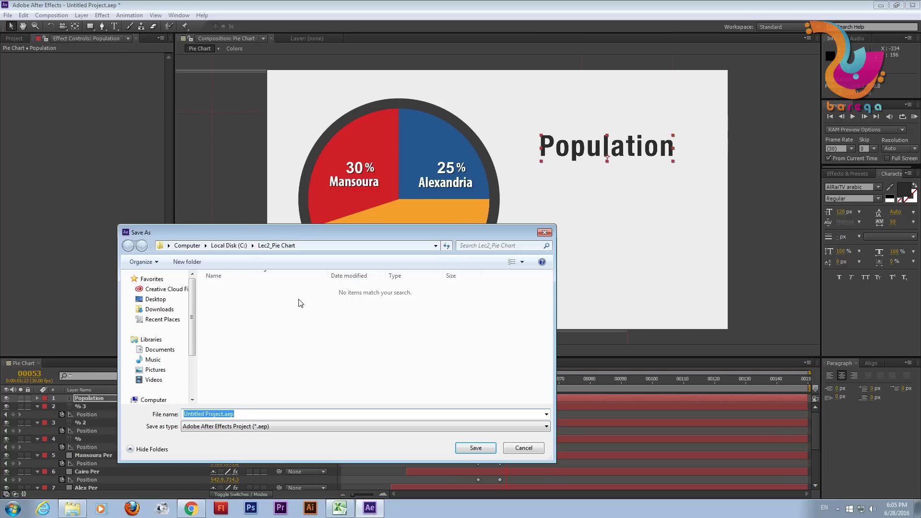
text(Pie Chart)
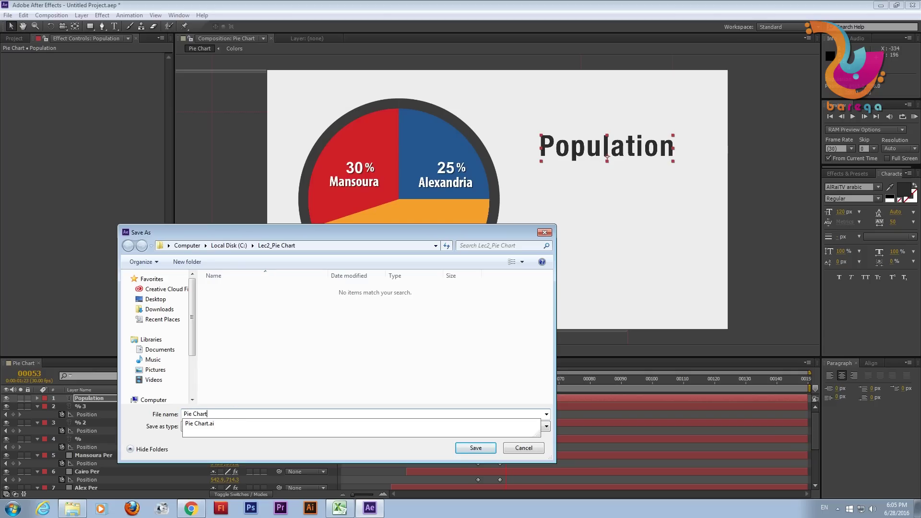
click(472, 447)
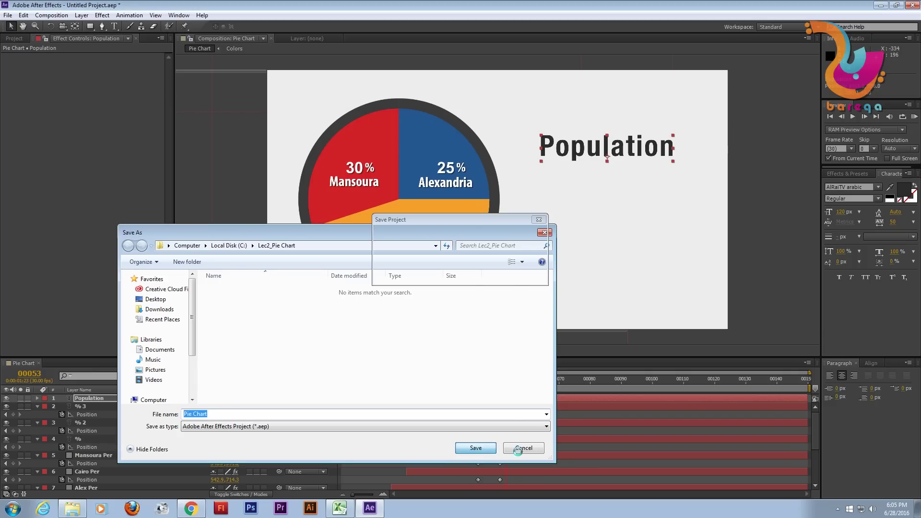
mouse_move(412, 399)
mouse_down()
mouse_move(500, 398)
mouse_move(508, 384)
mouse_up()
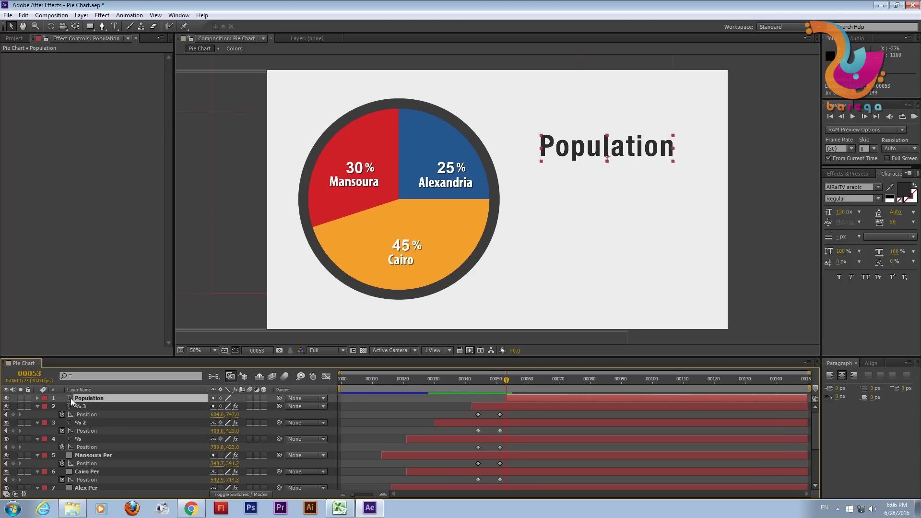
Add a text animator Scale on Population, keyframed from about 37% up to 100%
click(37, 398)
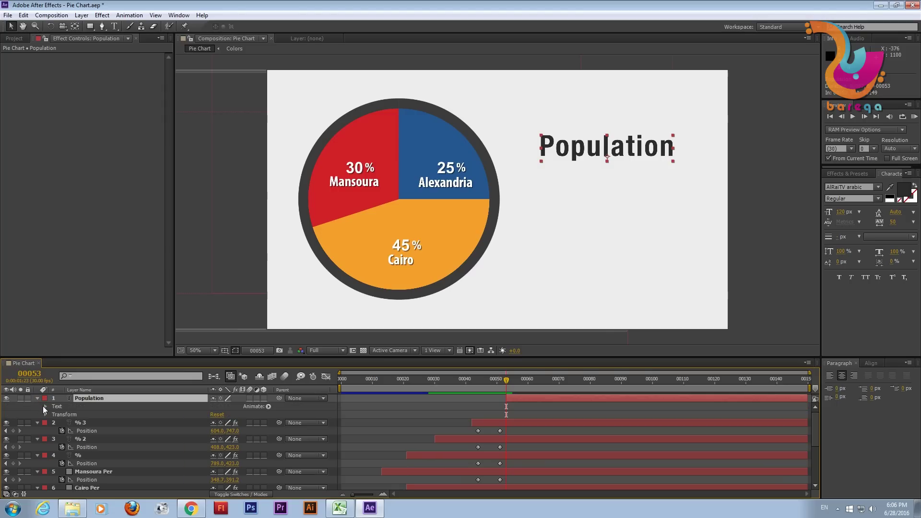
click(45, 406)
click(268, 406)
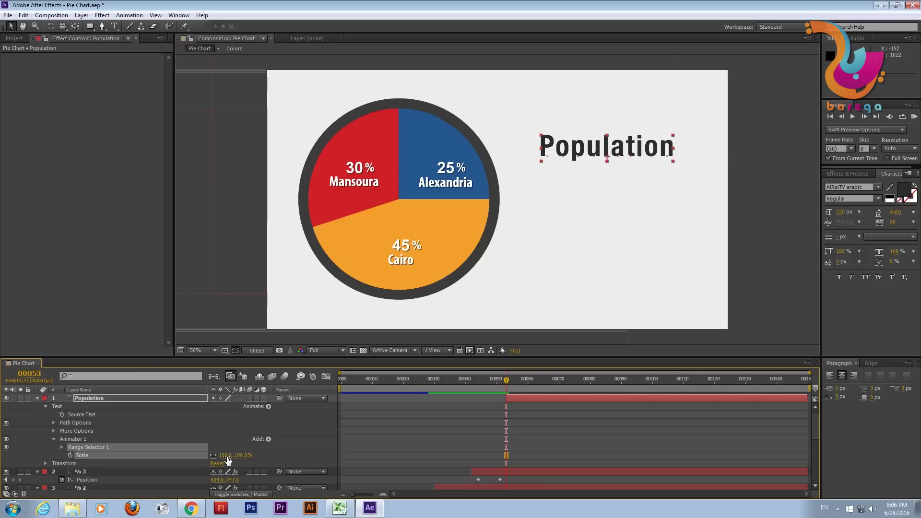
click(70, 455)
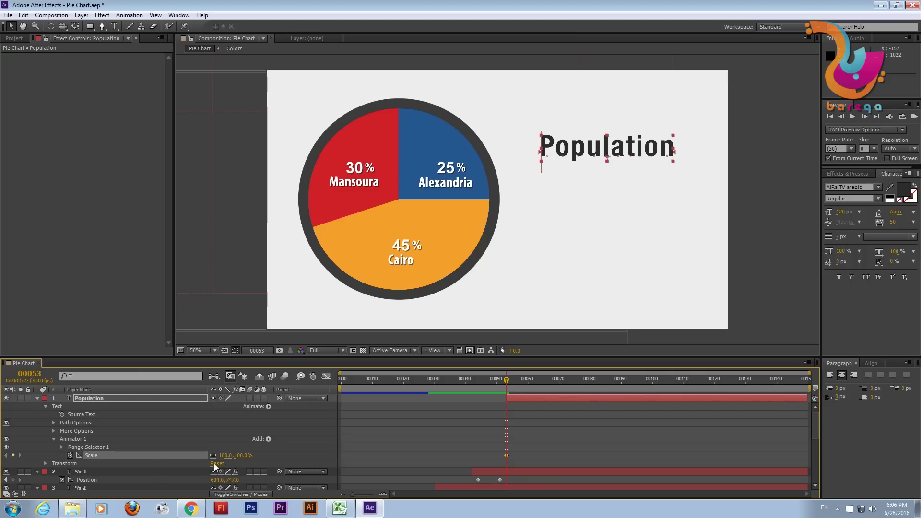
drag(225, 456, 198, 459)
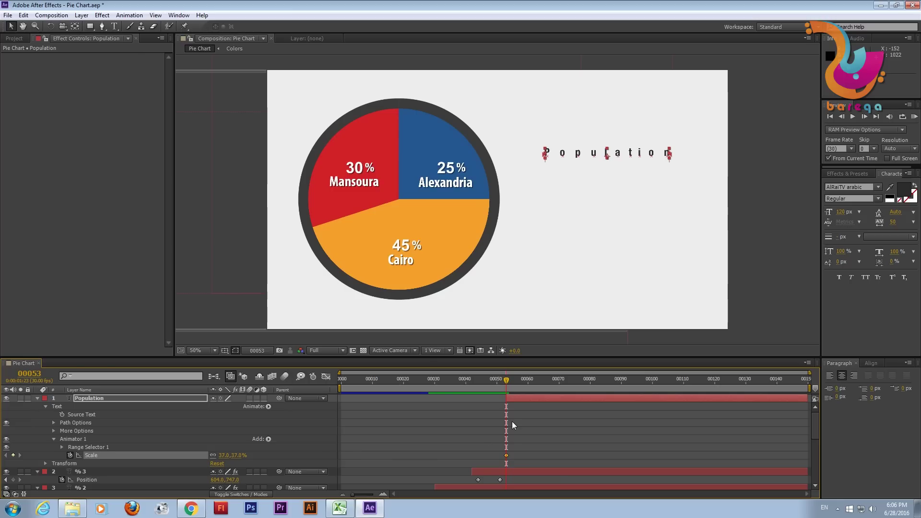
key(Page_Down)
key(Page_Down)
key(Page_Down)
key(Page_Down)
key(Page_Down)
key(Page_Down)
key(Page_Down)
key(Page_Down)
click(237, 455)
key(Return)
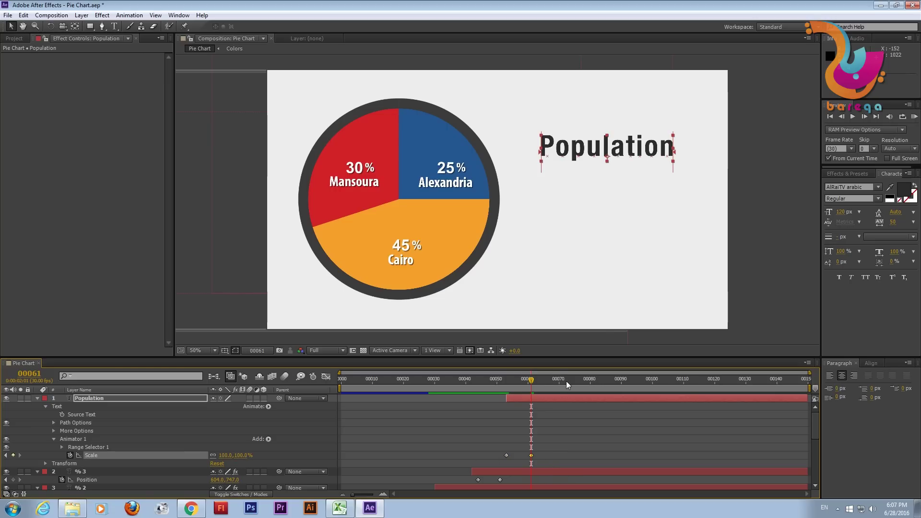
Preview the title scaling in, then duplicate the Population layer
mouse_move(531, 384)
mouse_down()
mouse_move(499, 388)
mouse_move(507, 390)
mouse_up()
key(k)
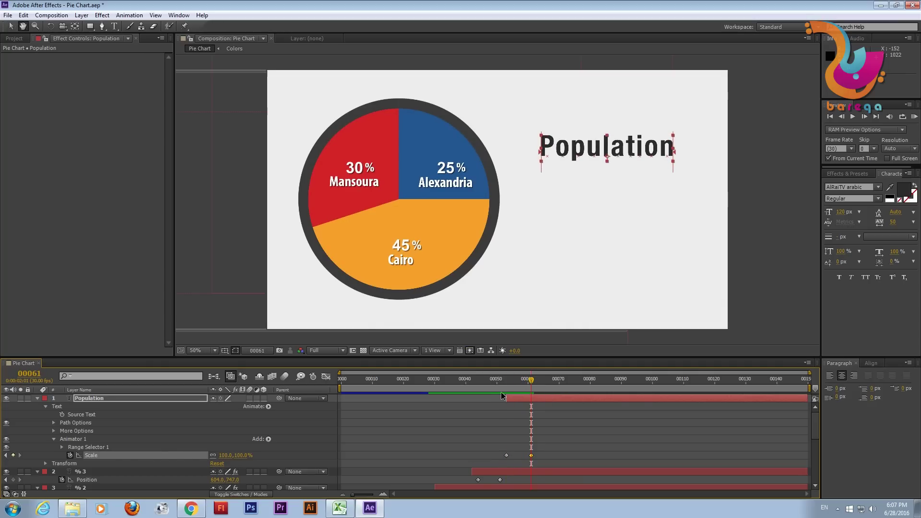
click(503, 383)
key(space)
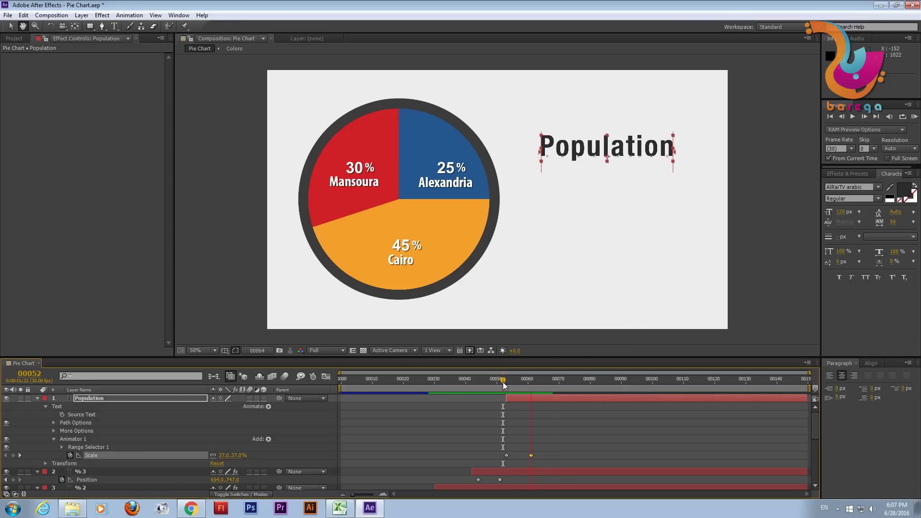
click(535, 385)
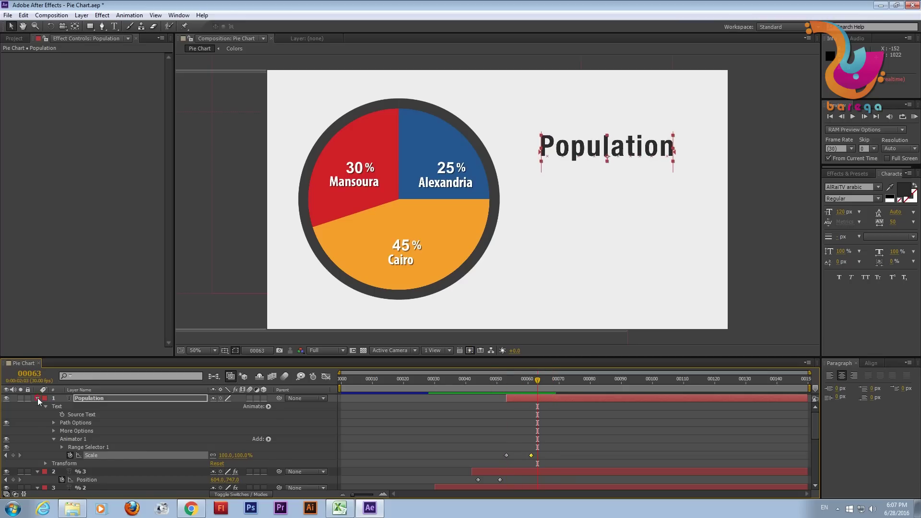
click(37, 398)
key(ctrl+d)
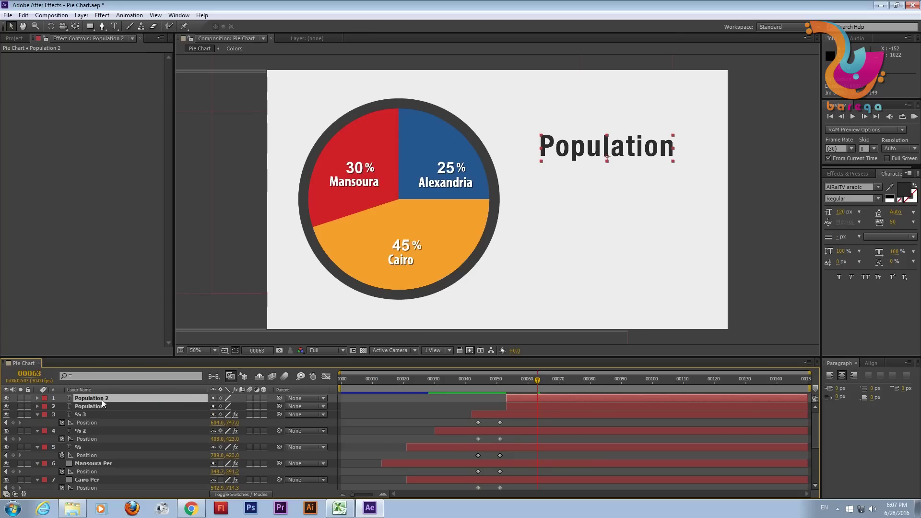
Change the copied title's text to 'IN' below Population
drag(507, 383, 525, 378)
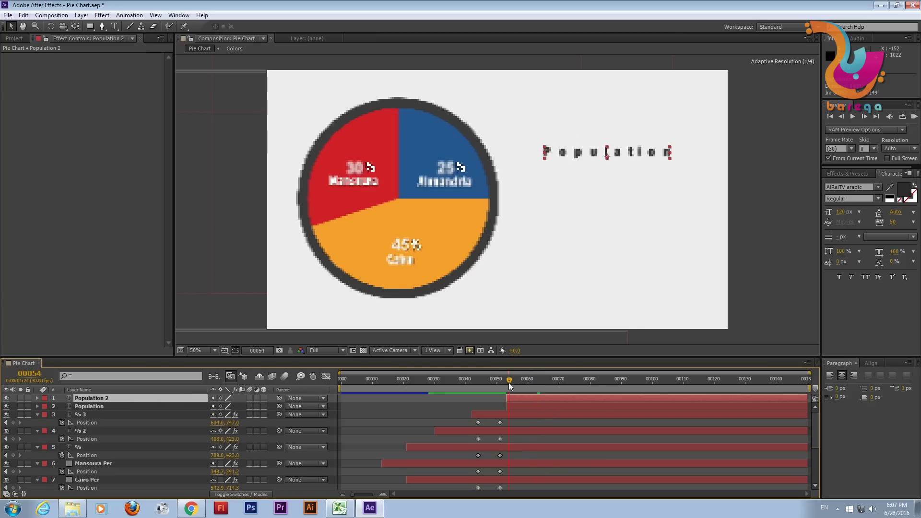
drag(533, 374, 538, 396)
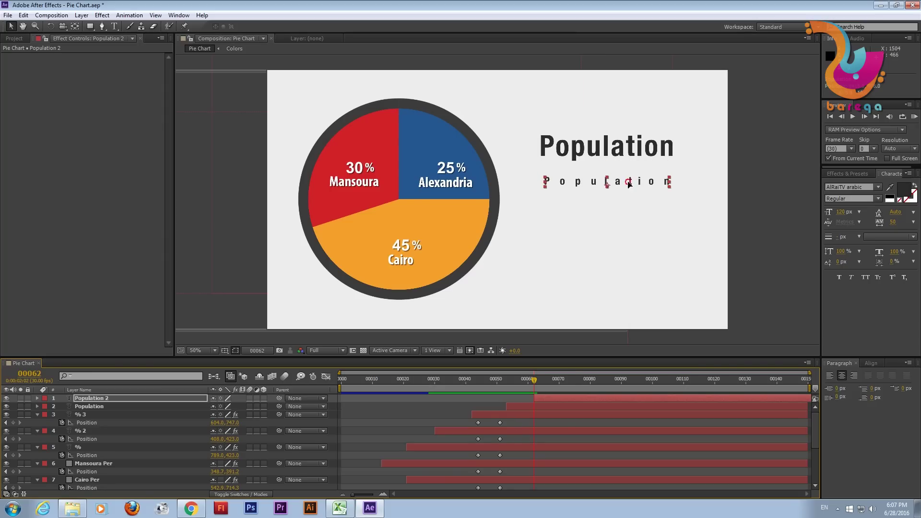
double_click(629, 182)
text(IN)
click(11, 26)
Duplicate the IN layer and start the IN 2 copy later, around frame 71
drag(504, 381, 561, 379)
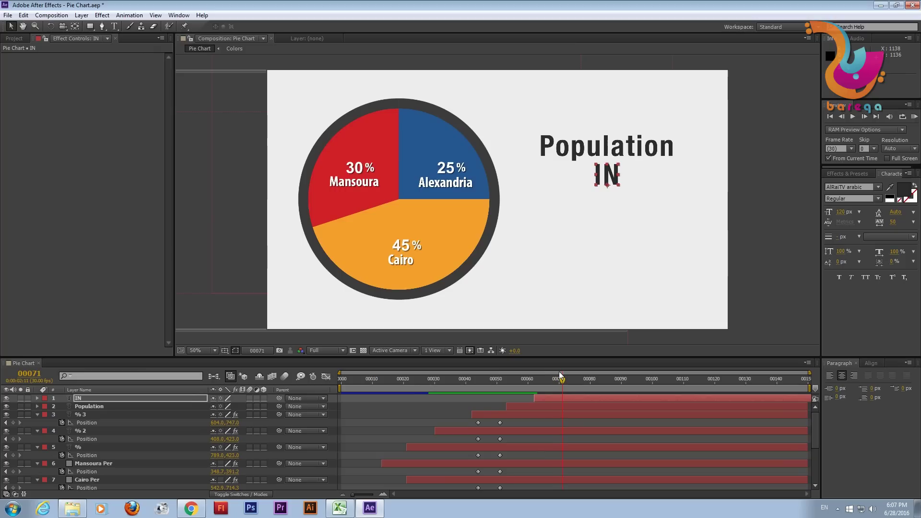
key(Return)
key(ctrl+d)
drag(542, 399, 574, 388)
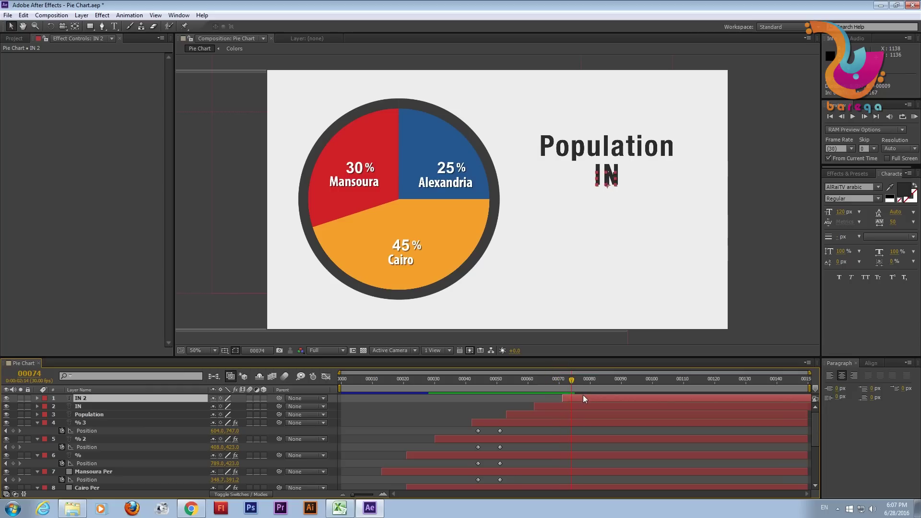
Change the IN 2 copy's text to 'Egypt'
key(Return)
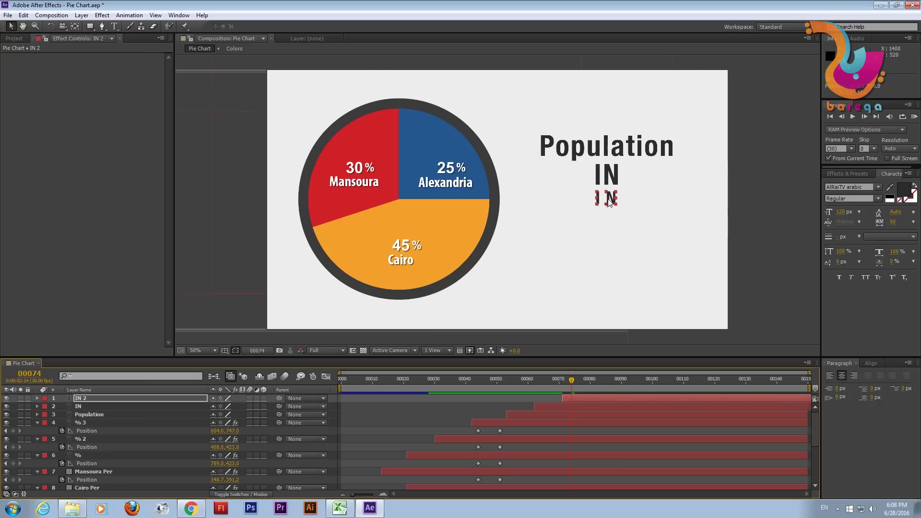
double_click(620, 204)
text(Egypt)
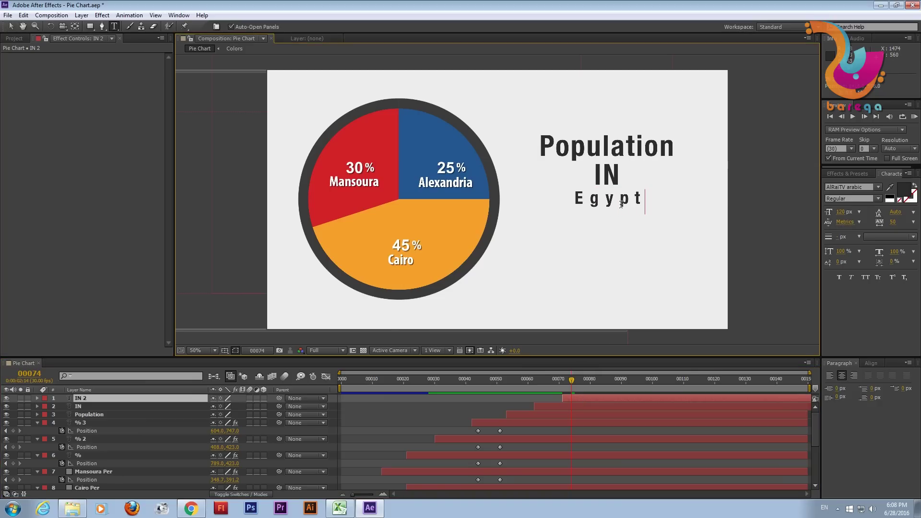
click(10, 26)
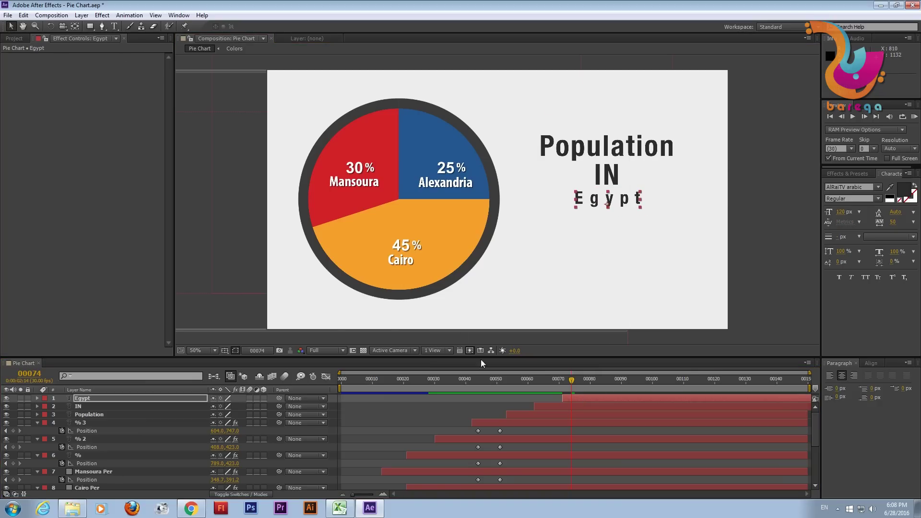
drag(571, 387, 606, 384)
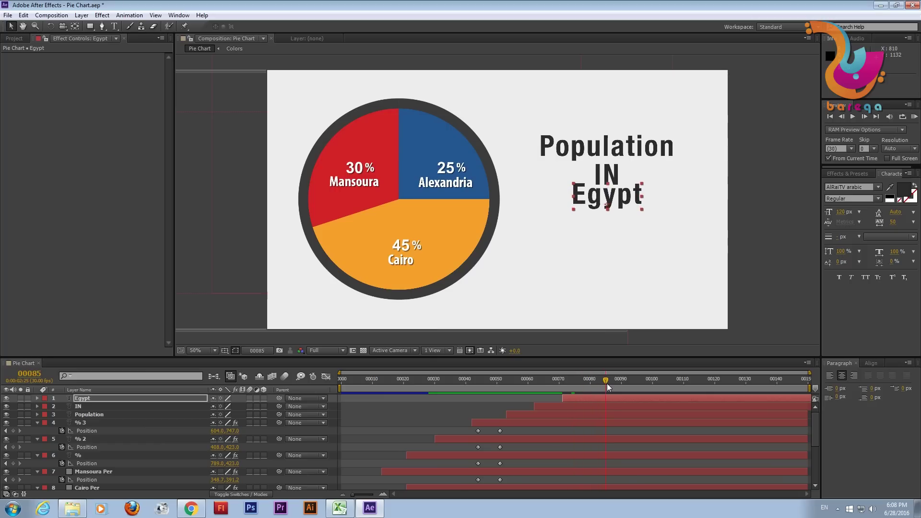
Nudge the Egypt text down beneath IN
click(544, 401)
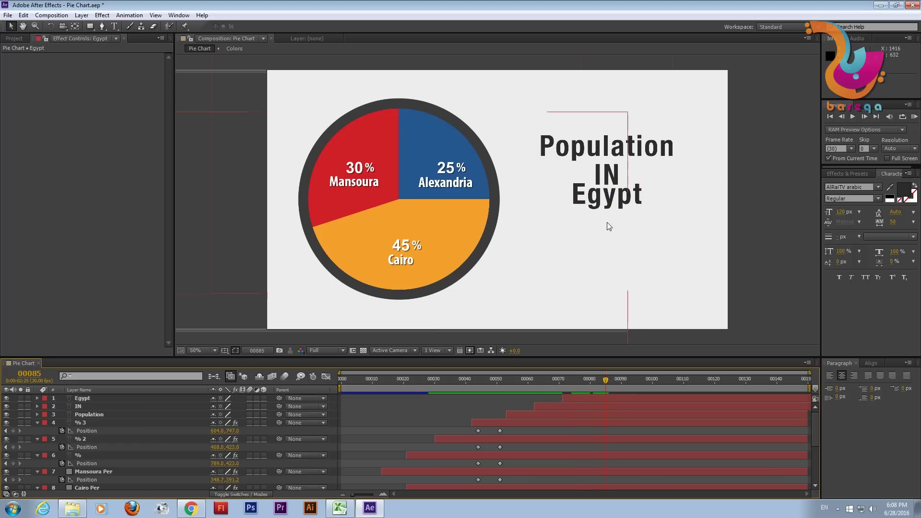
click(636, 201)
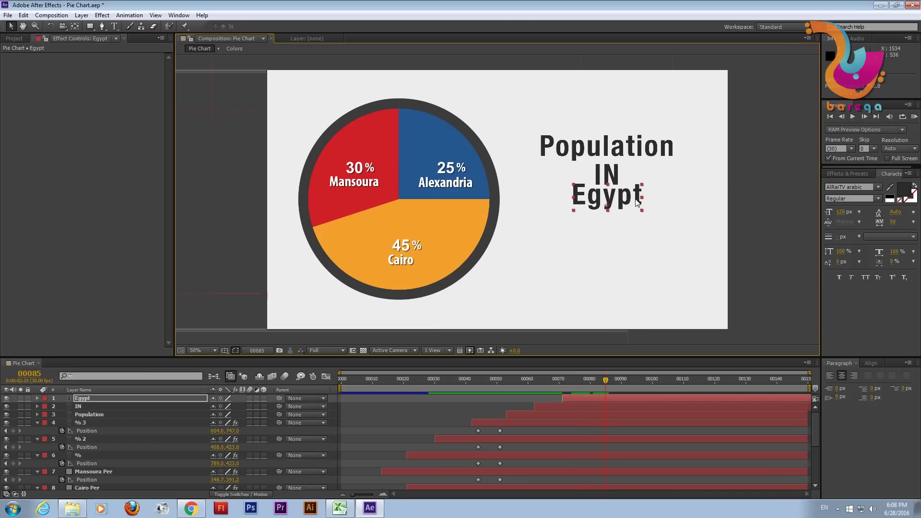
key(shift+Down)
key(shift+Down)
key(Down)
key(Down)
click(610, 175)
click(596, 380)
drag(600, 379, 438, 380)
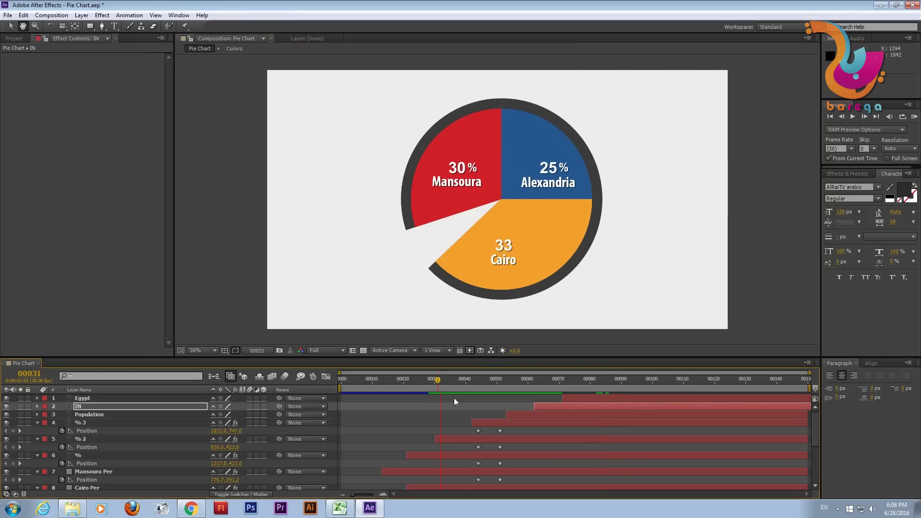
key(space)
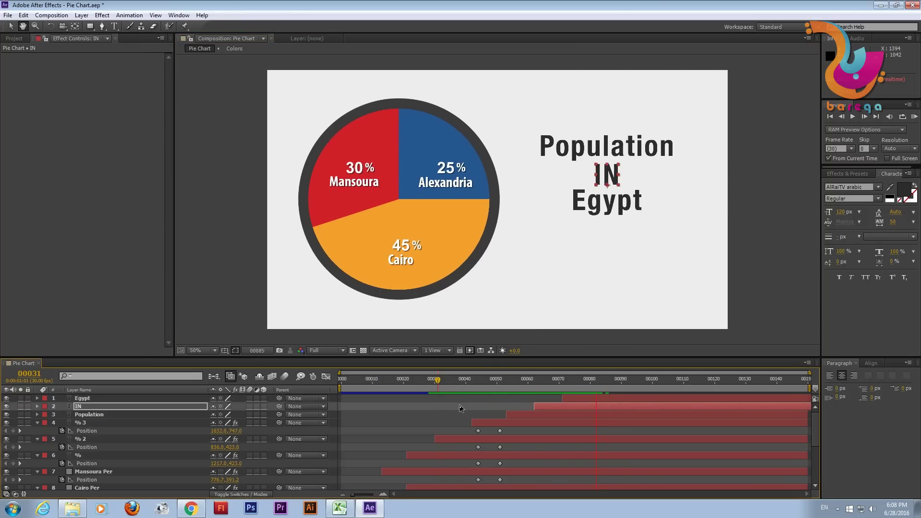
click(516, 401)
drag(497, 383, 426, 386)
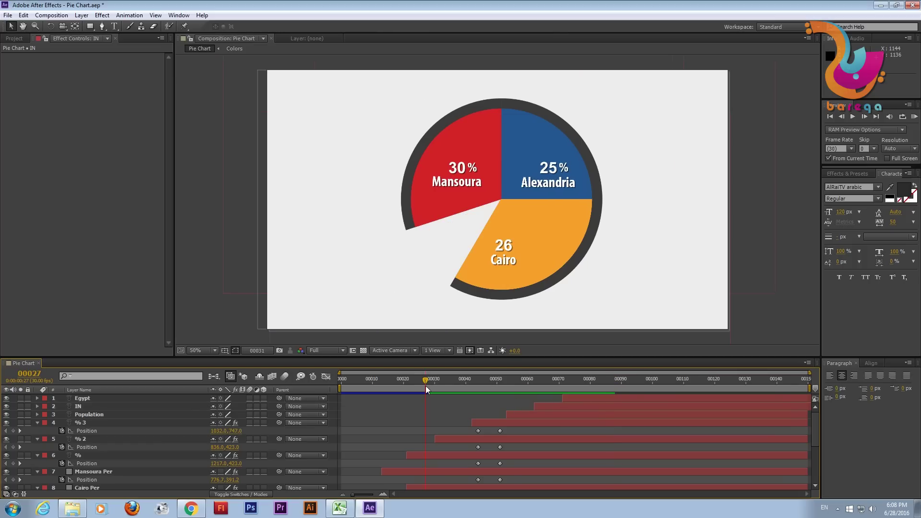
key(space)
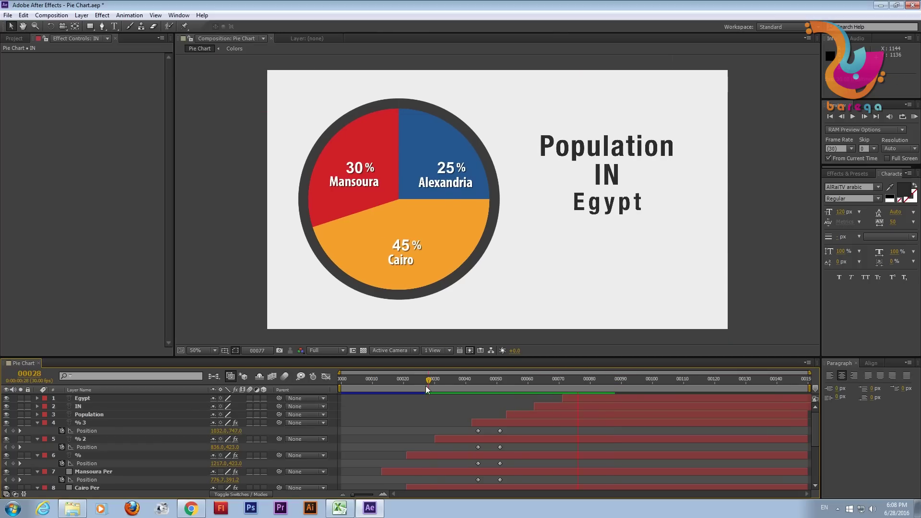
mouse_move(425, 386)
mouse_down()
mouse_move(568, 391)
mouse_move(493, 398)
mouse_up()
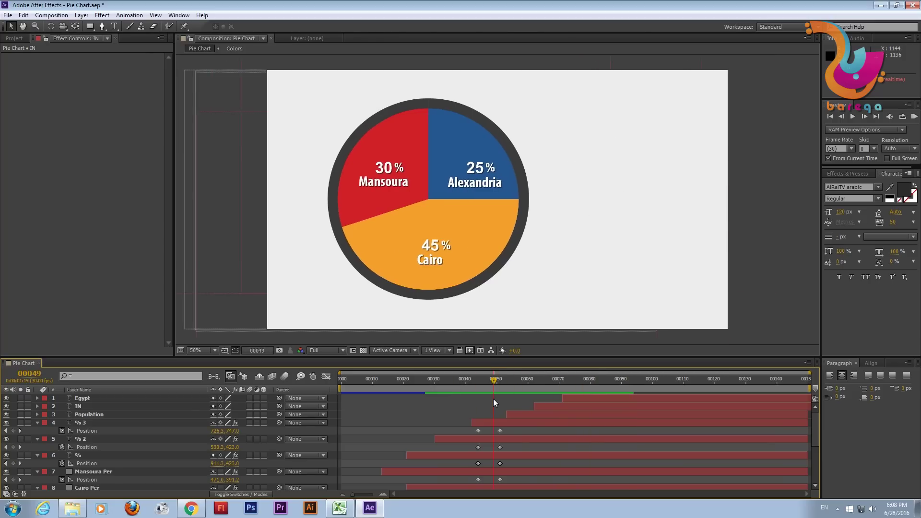
click(527, 386)
click(487, 387)
key(space)
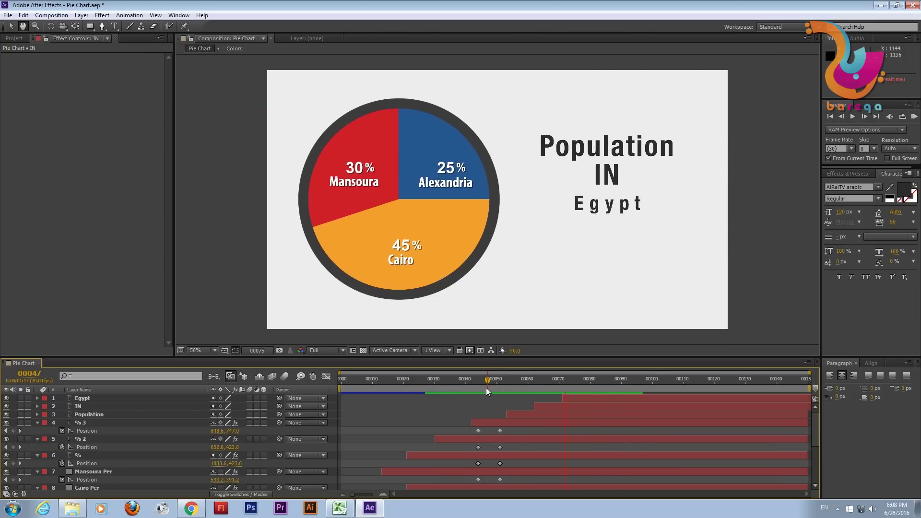
Expand the Population layer and scrub through its scale animation
drag(485, 388, 528, 387)
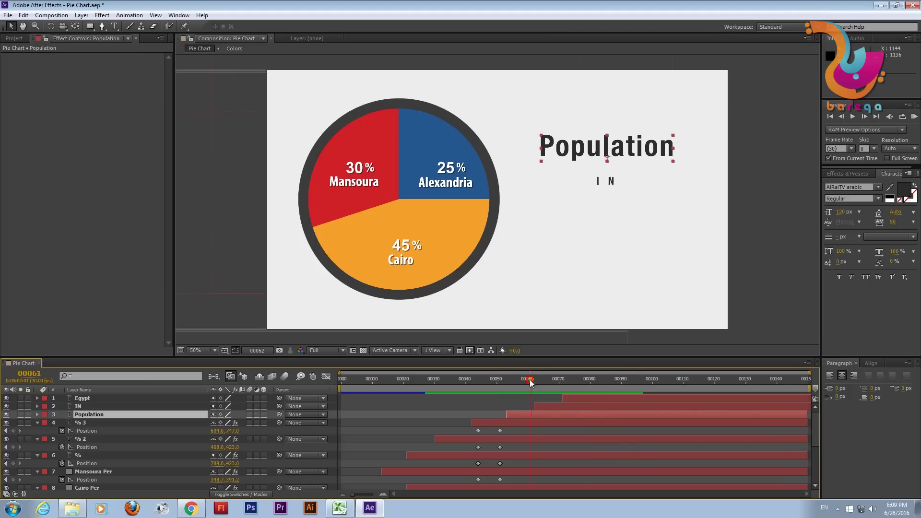
click(501, 413)
click(37, 415)
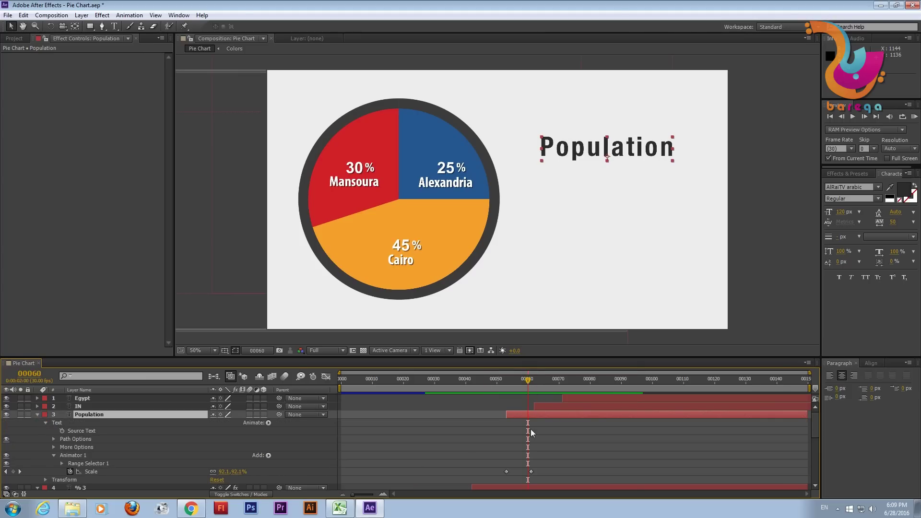
drag(529, 387, 505, 386)
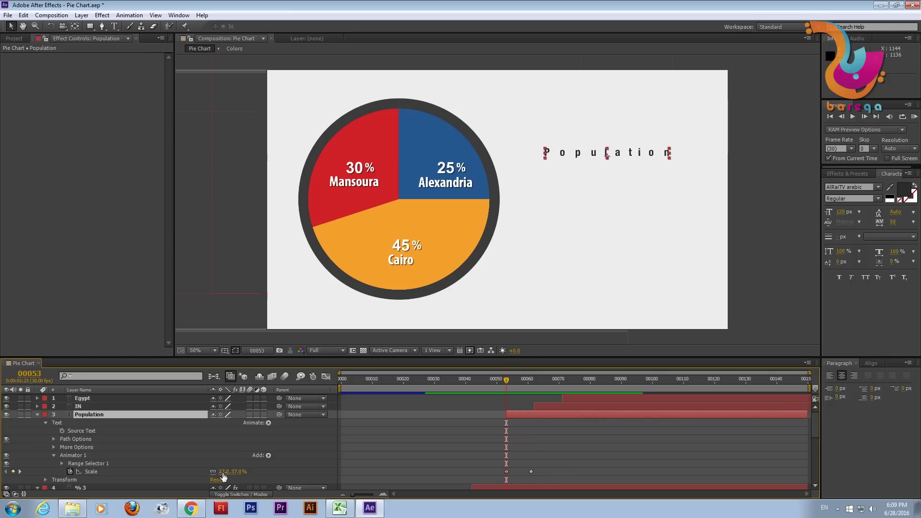
drag(515, 381, 530, 380)
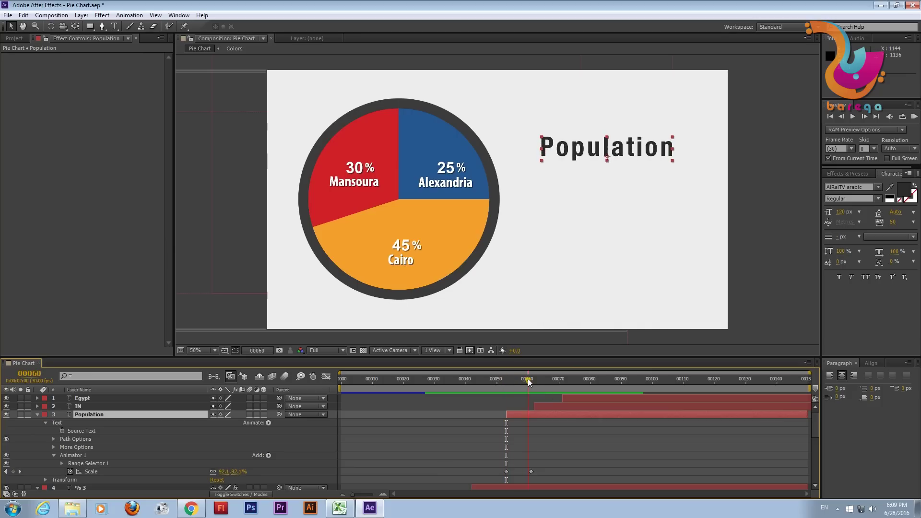
key(F2)
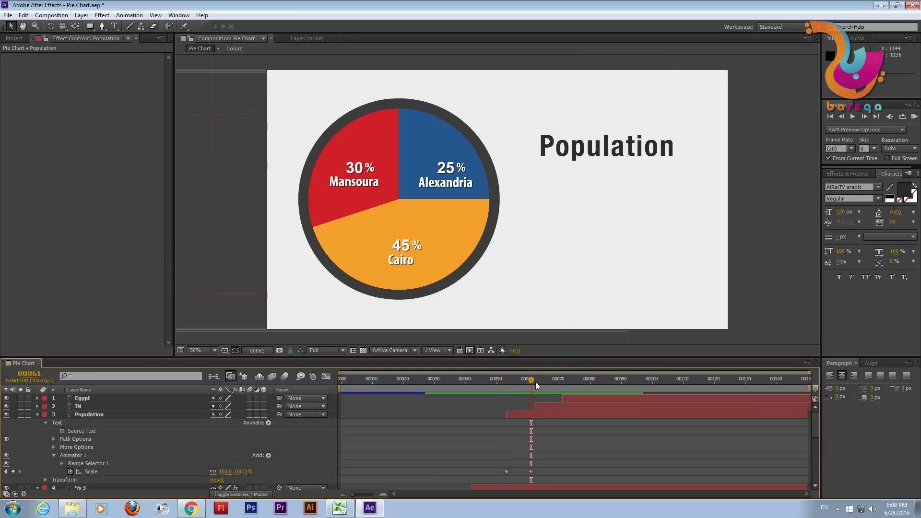
Add a 110% Scale overshoot keyframe at frame 58 and preview the bounce
drag(532, 381, 521, 382)
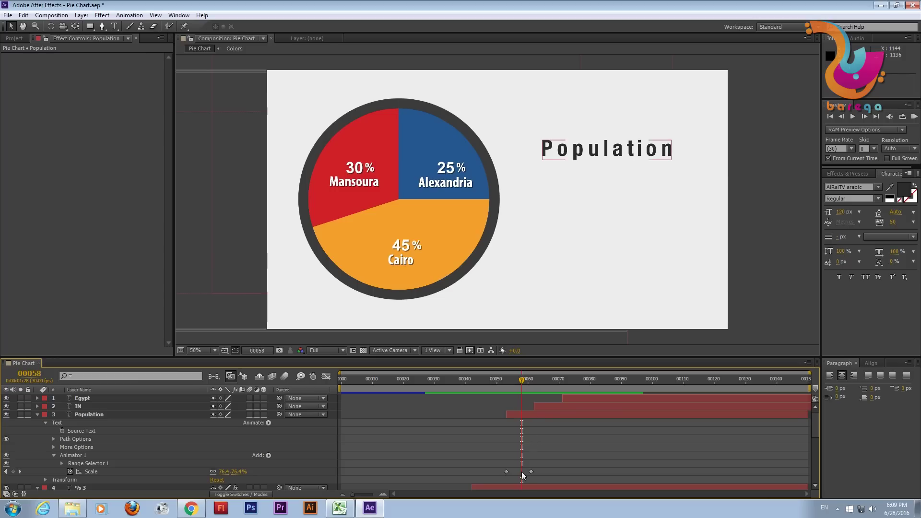
click(238, 473)
text(105)
text(10)
key(Return)
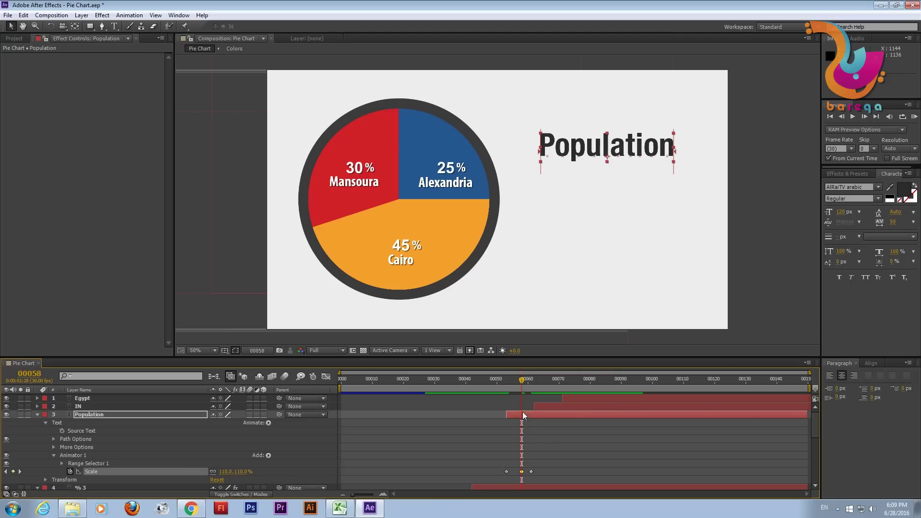
click(476, 414)
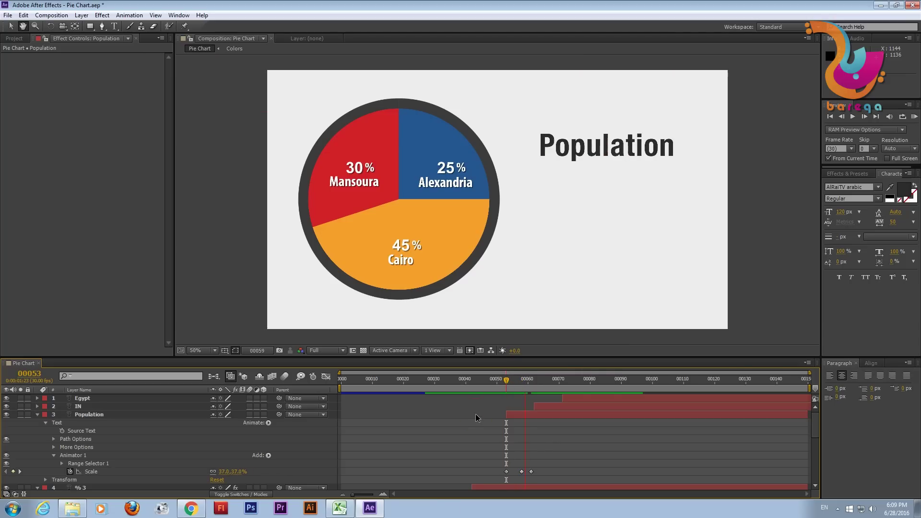
drag(500, 383, 533, 384)
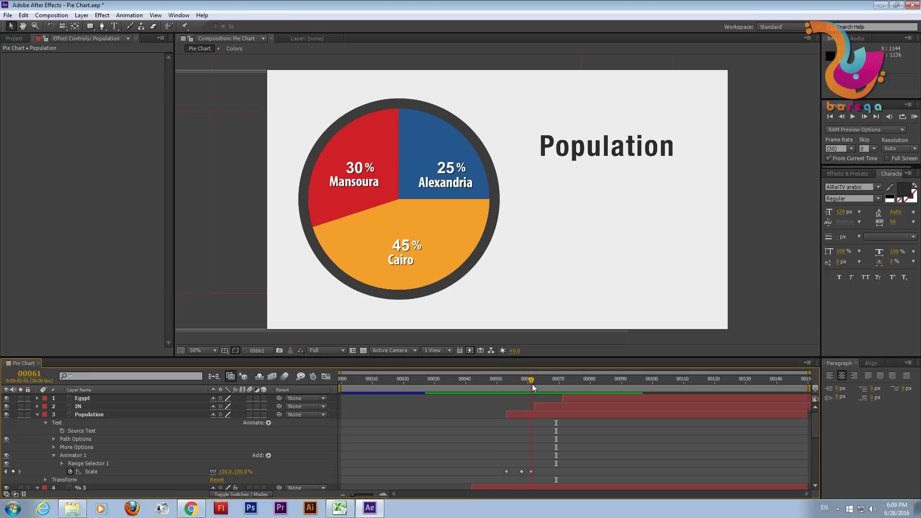
Add a 110% Scale overshoot keyframe to the IN title layer at frame 67
click(551, 405)
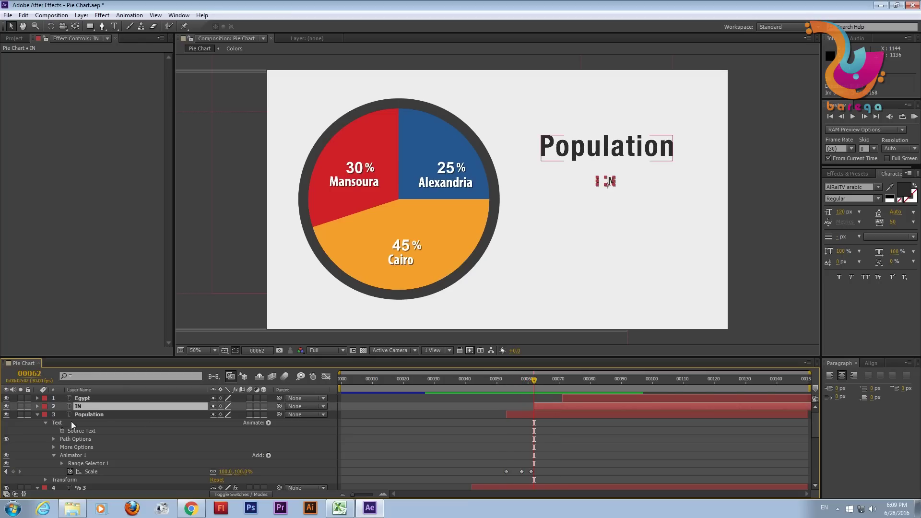
click(38, 407)
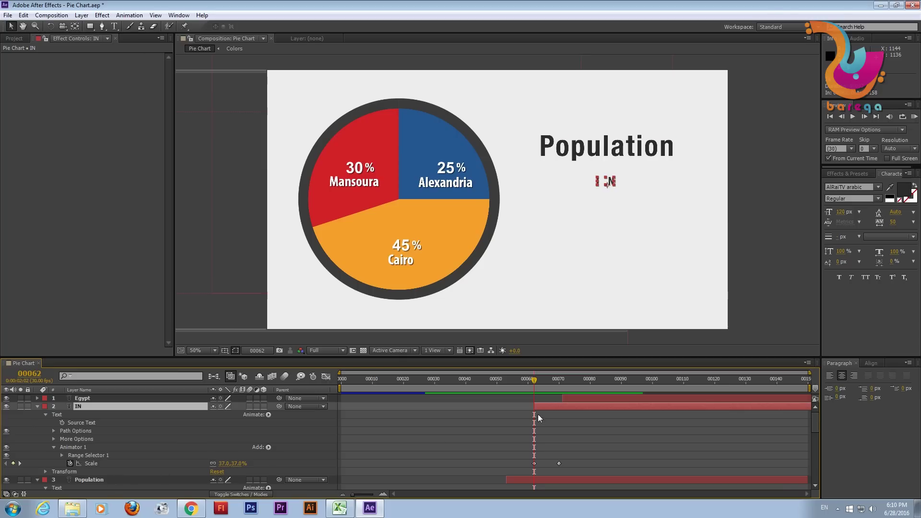
drag(535, 385, 550, 382)
click(240, 464)
text(0)
key(Return)
Set Egypt's Animator 1 Scale to 110% at frame 76, then rewind to the first frame
click(590, 400)
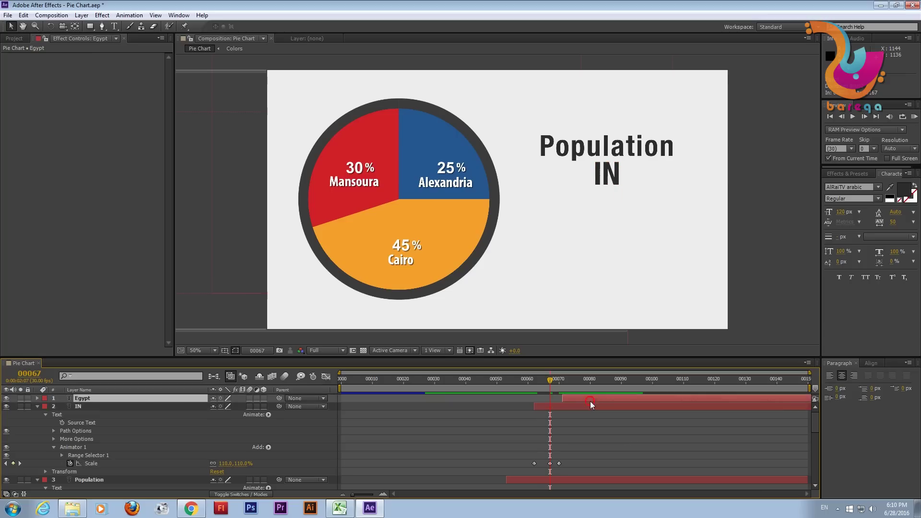
click(38, 398)
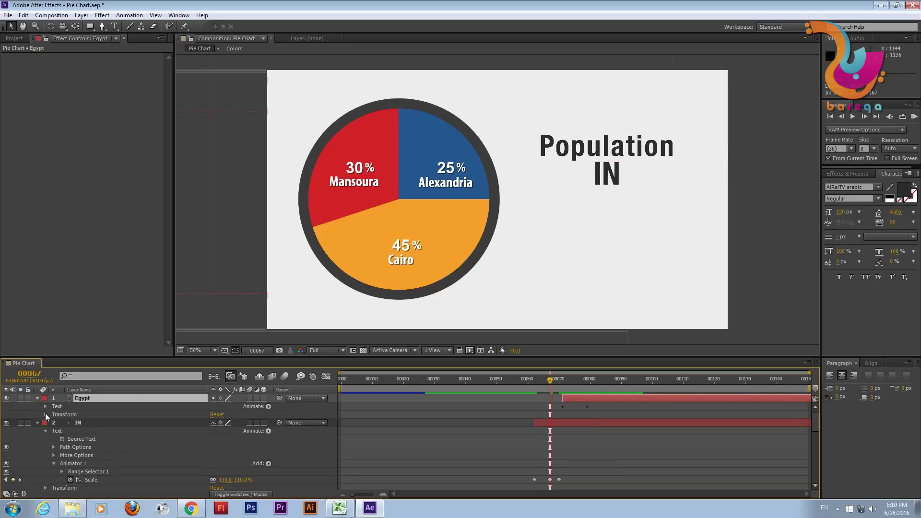
click(45, 410)
click(45, 407)
click(54, 439)
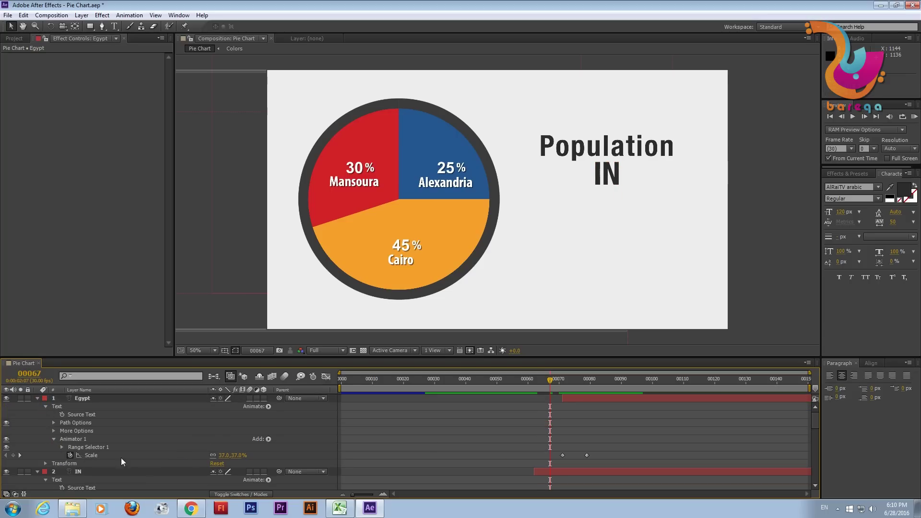
drag(560, 383, 577, 383)
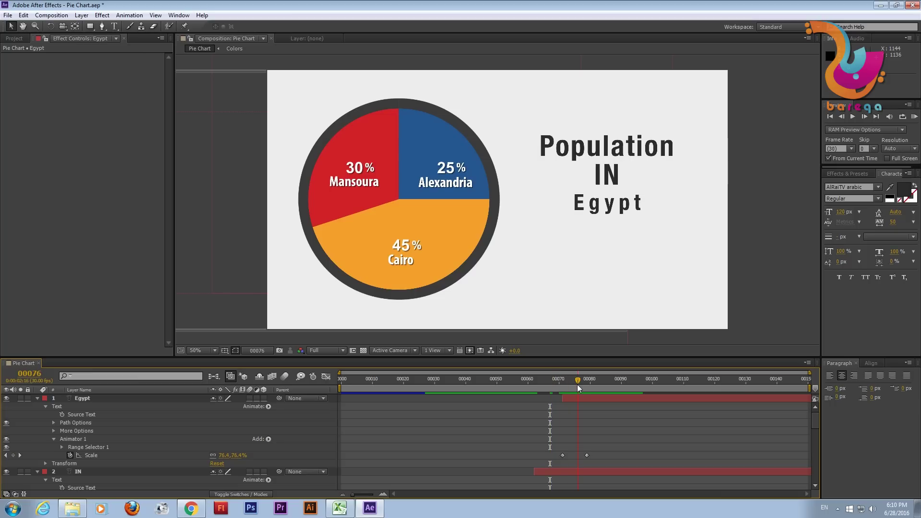
click(238, 455)
text(110)
key(Return)
click(637, 436)
click(436, 383)
drag(437, 384, 316, 385)
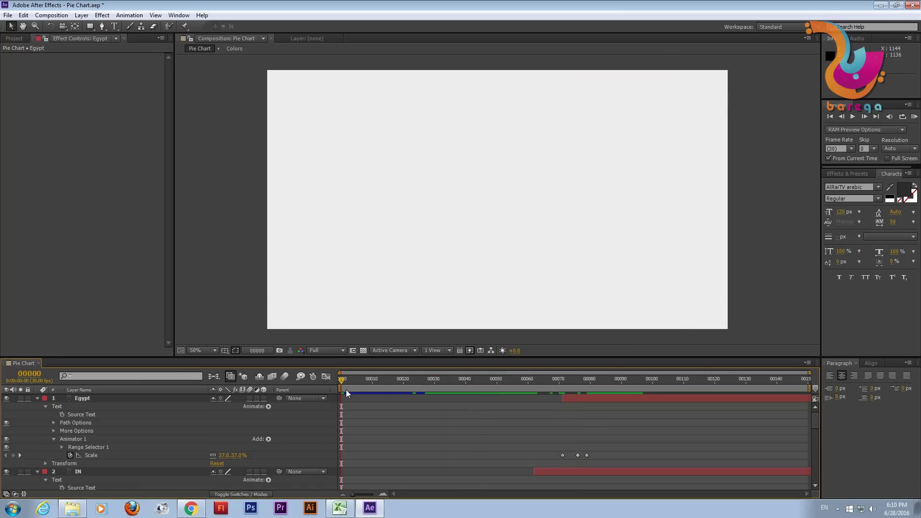
Preview the pie chart animation and scrub to the finished chart near frame 92
key(space)
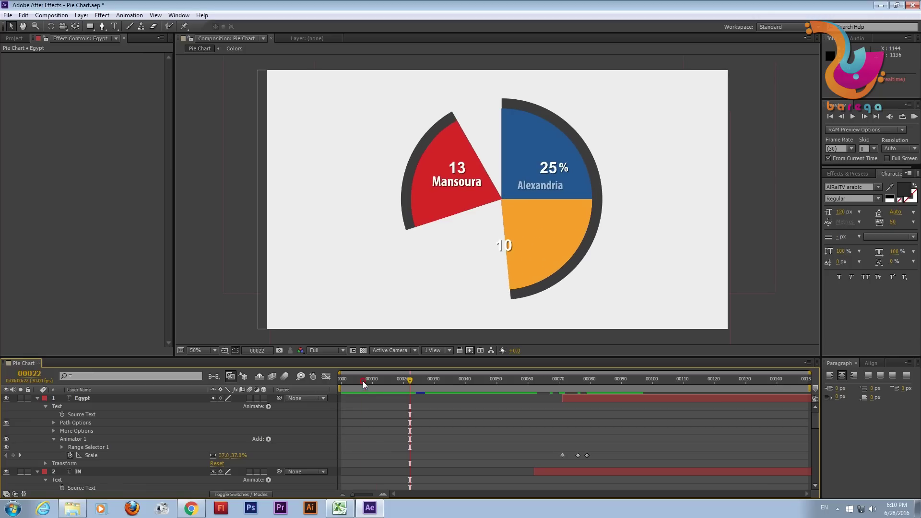
key(space)
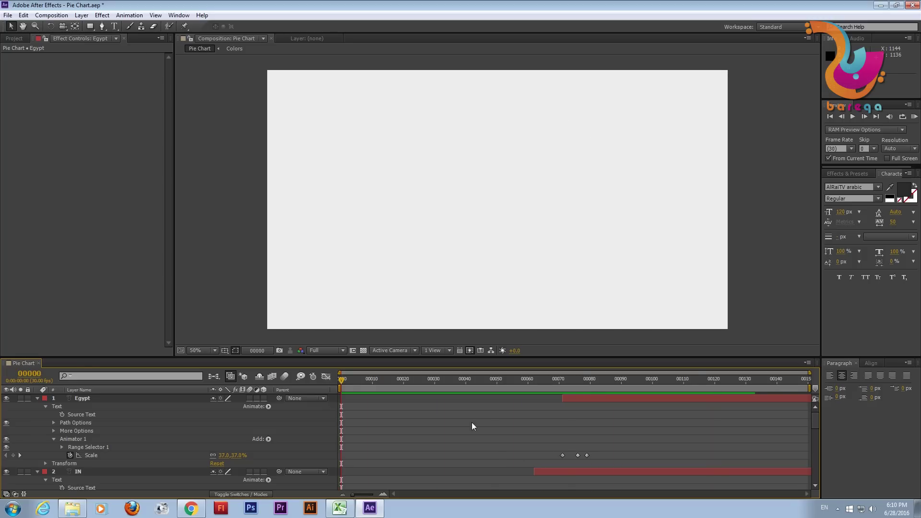
mouse_move(347, 379)
mouse_down()
mouse_move(627, 388)
mouse_move(588, 389)
mouse_move(606, 392)
mouse_up()
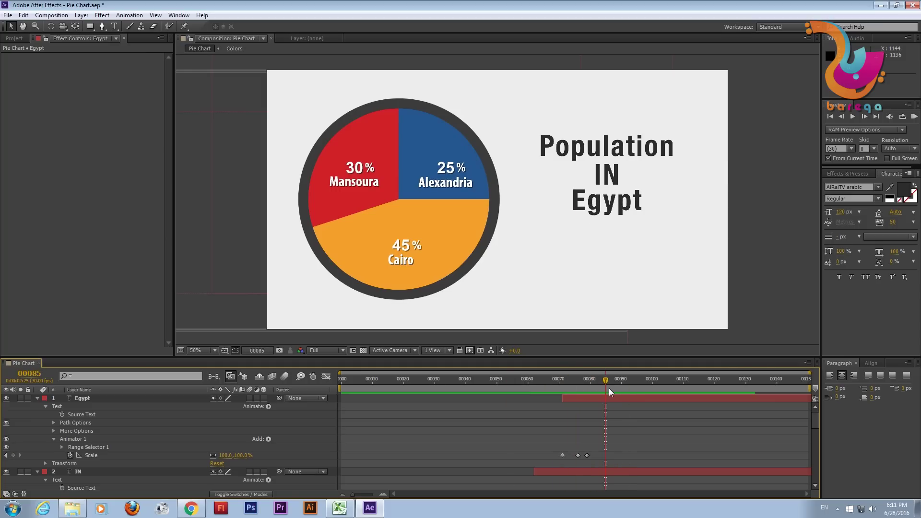
Move the current time to frame 100 and pull the work-area end in to match
mouse_move(607, 382)
mouse_down()
mouse_move(353, 381)
mouse_move(622, 381)
mouse_up()
drag(647, 381, 652, 379)
drag(810, 387, 656, 392)
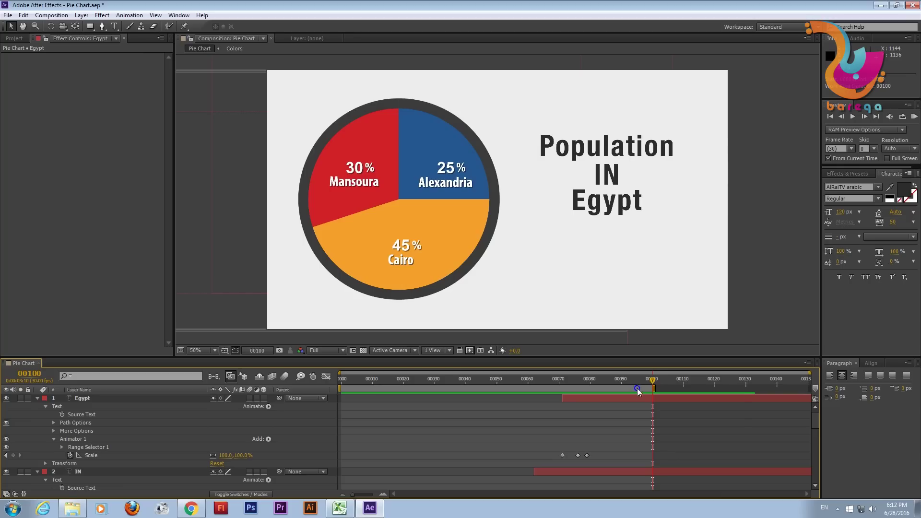
Trim the Pie Chart composition to the work area and check its last frame
right_click(639, 389)
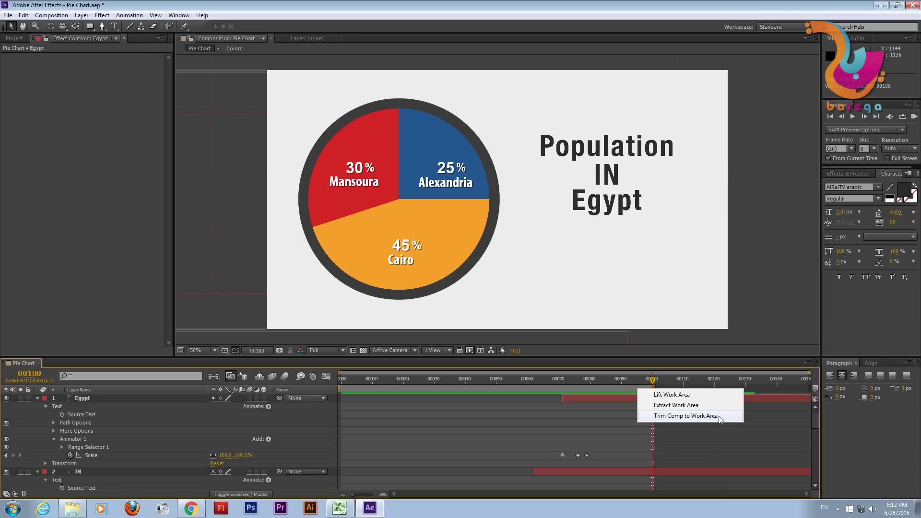
click(720, 417)
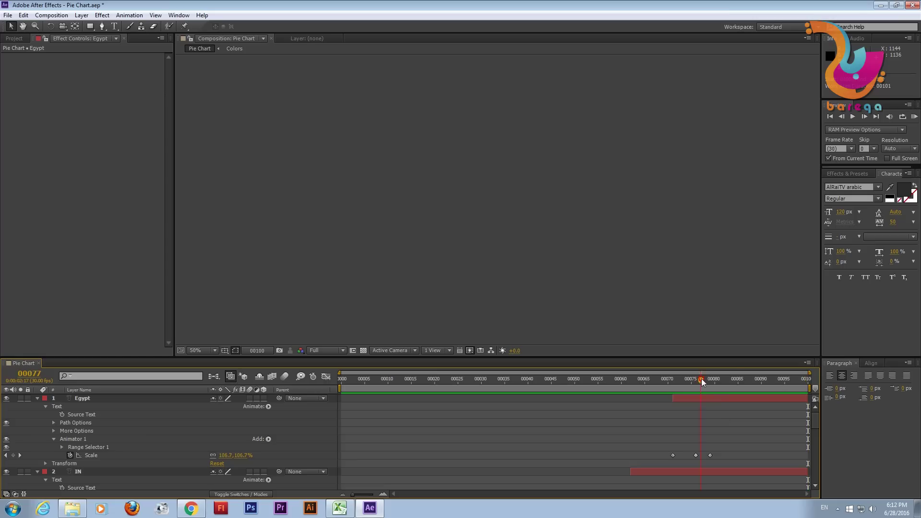
mouse_move(768, 384)
mouse_down()
mouse_move(580, 406)
mouse_move(794, 413)
mouse_up()
key(alt+bracketright)
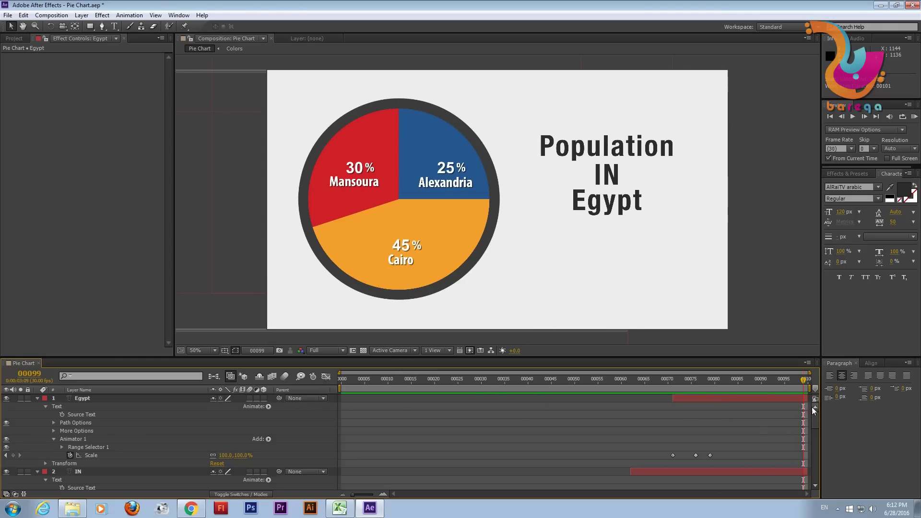
click(755, 416)
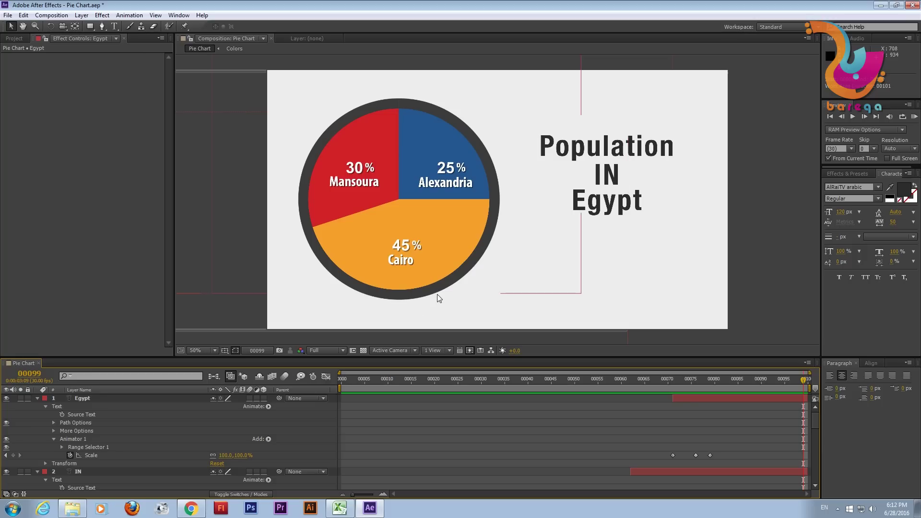
Add the composition to the Render Queue with the AVI output module settings confirmed
click(51, 15)
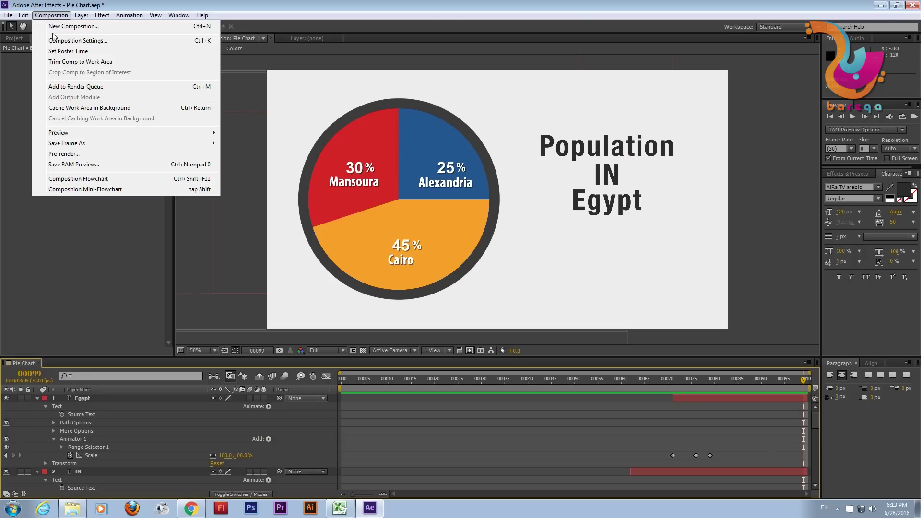
click(94, 155)
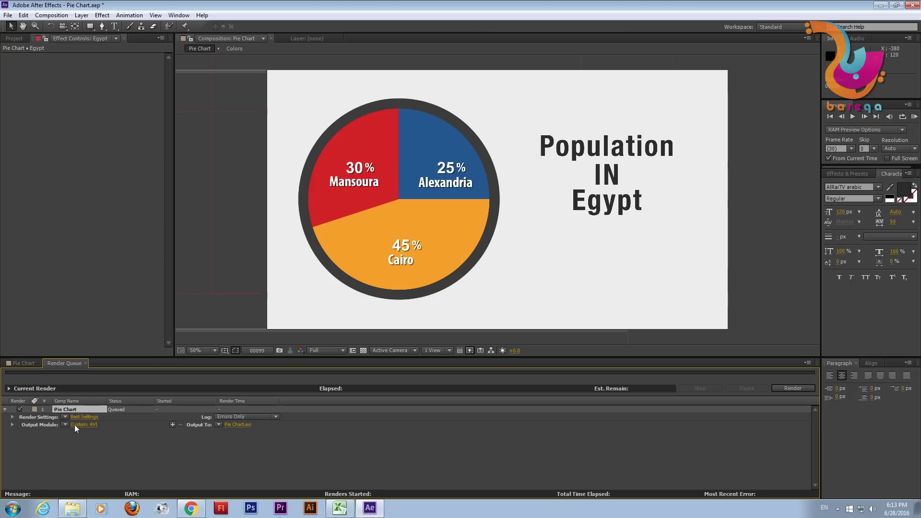
click(80, 424)
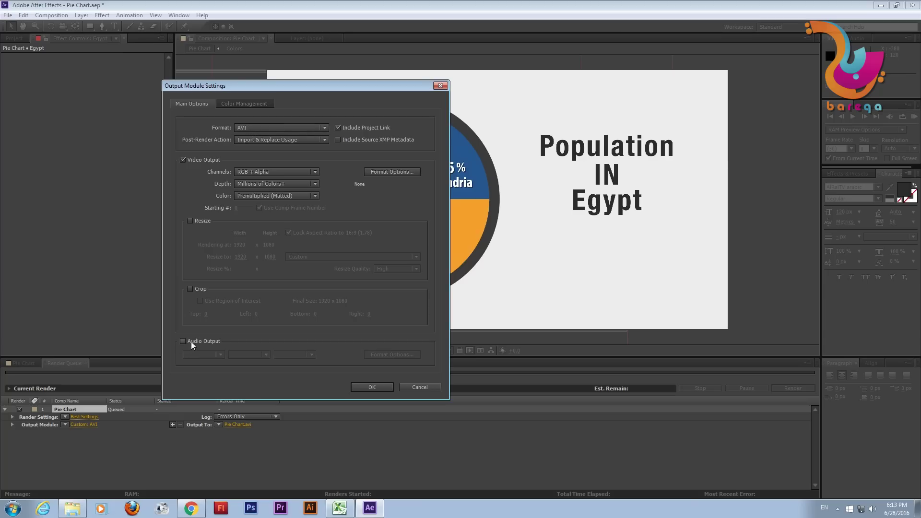
click(364, 388)
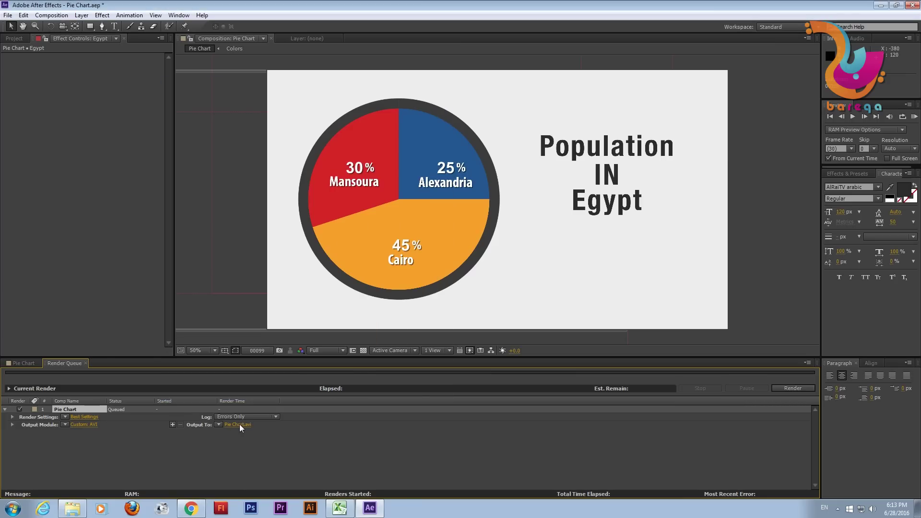
Set the render output to C:\Lec2_Pie Chart\Pie Chart.avi
click(239, 425)
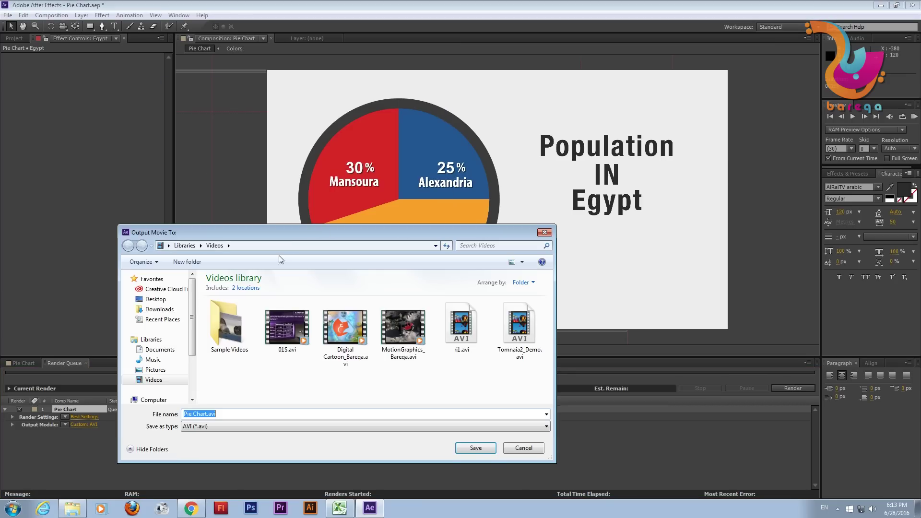
click(163, 350)
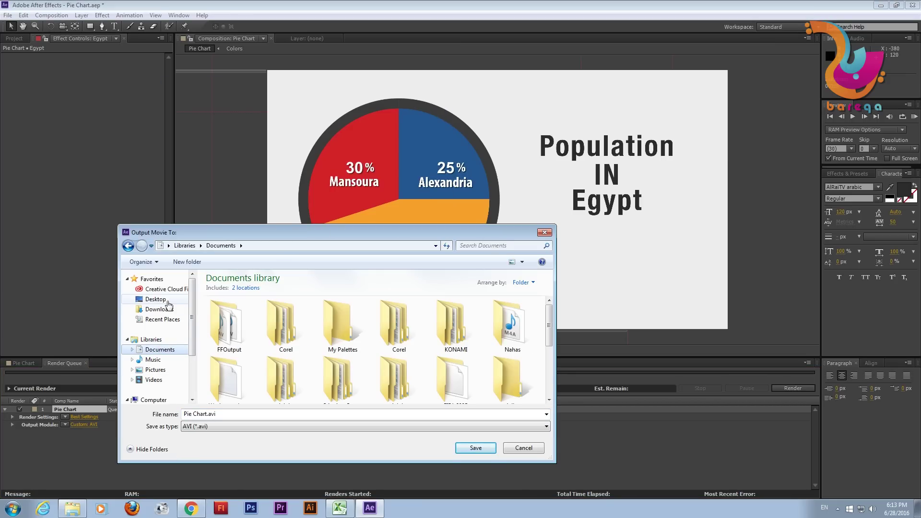
click(167, 300)
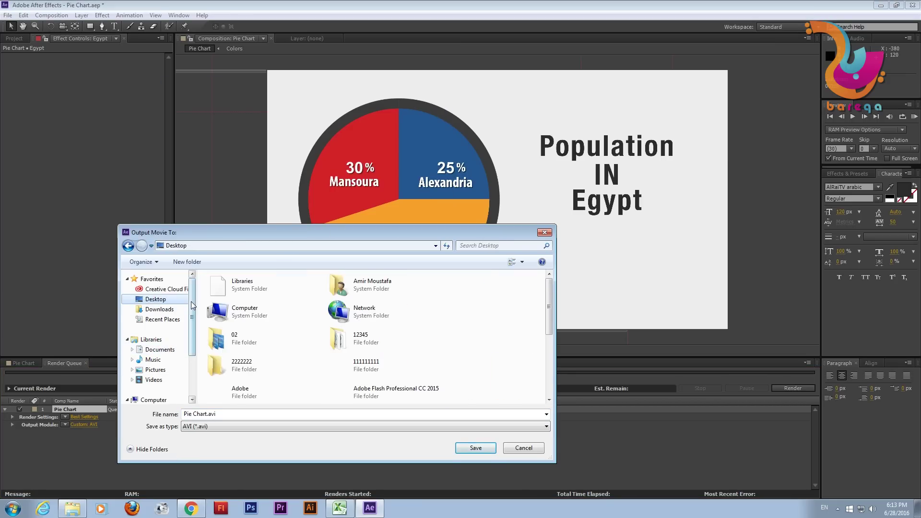
double_click(257, 314)
double_click(255, 307)
click(237, 370)
scroll(237, 372, down, 3)
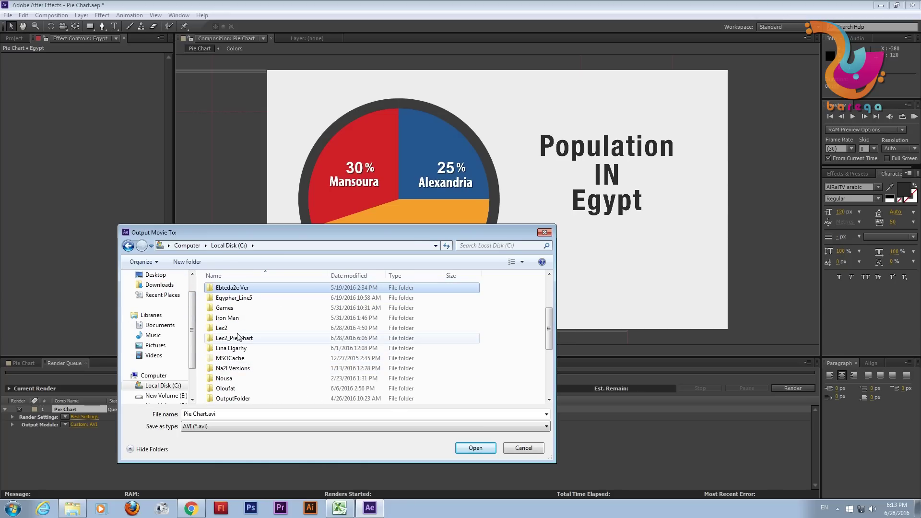
click(236, 338)
double_click(236, 338)
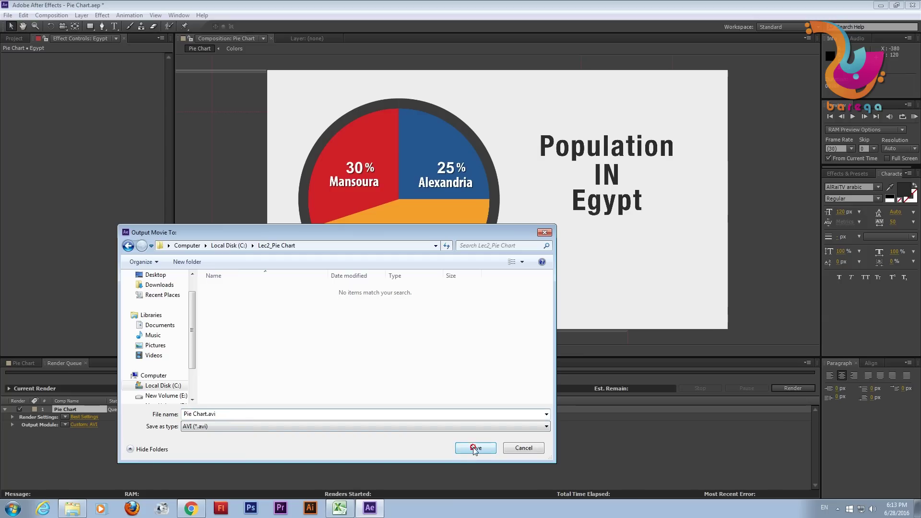
click(475, 447)
Render the movie and select the finished Pie Chart.avi in its folder
click(796, 389)
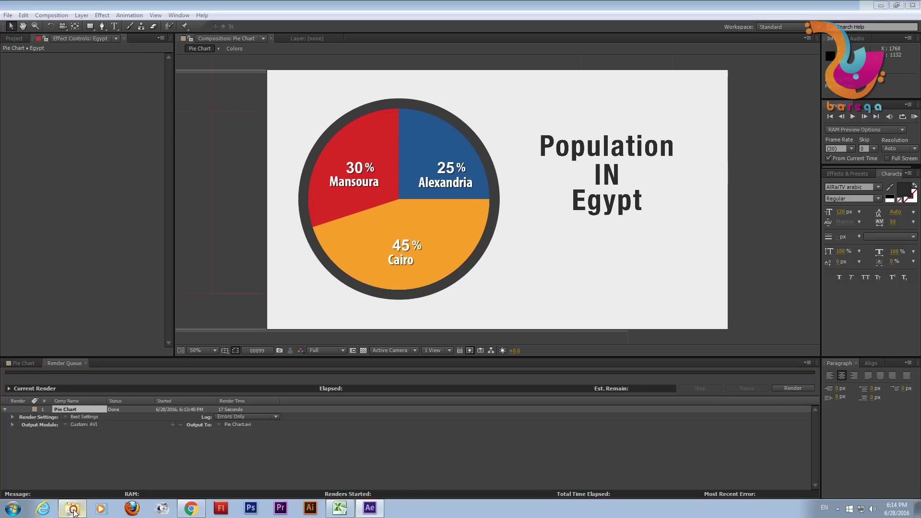
key(alt+Tab)
click(232, 273)
click(218, 105)
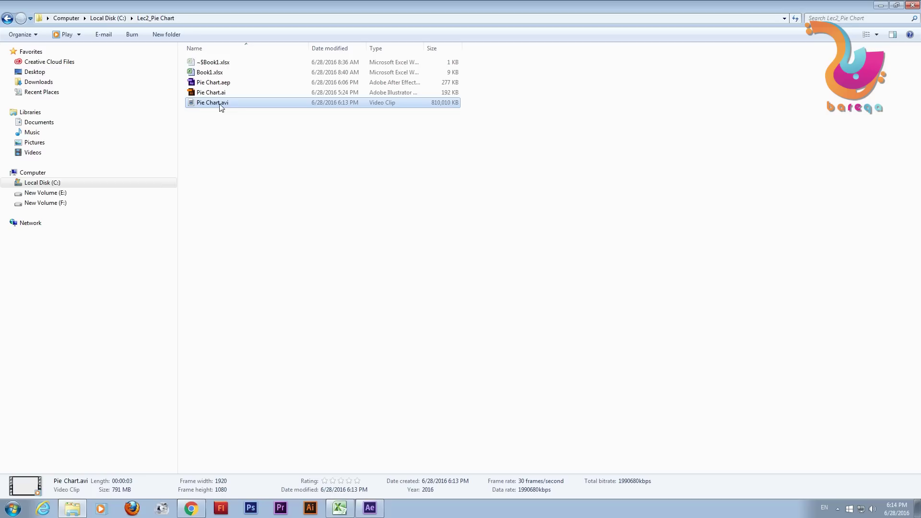
Play Pie Chart.avi in Windows Media Player, leave full screen, and close the player
double_click(363, 106)
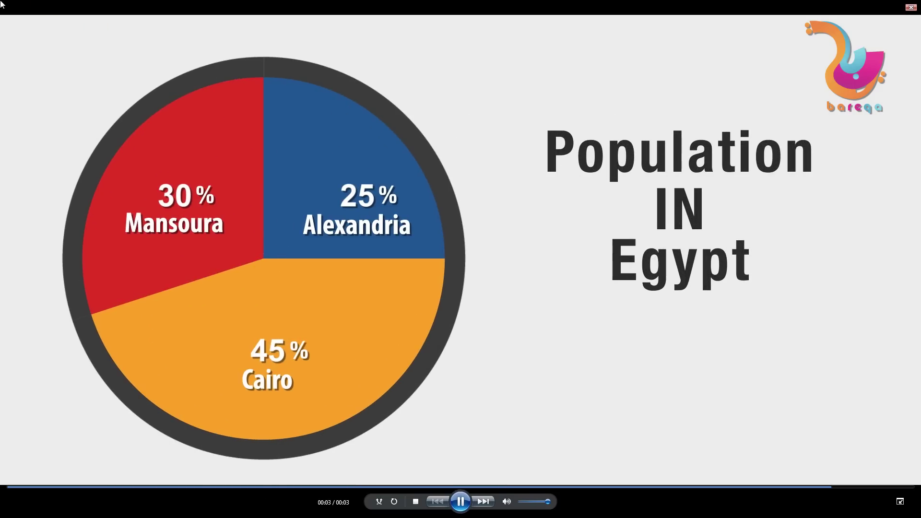
key(Escape)
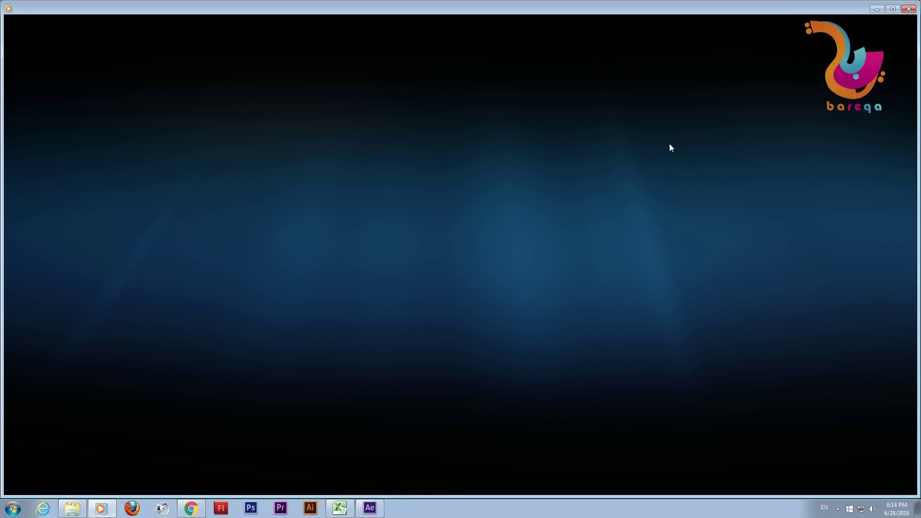
key(alt+F4)
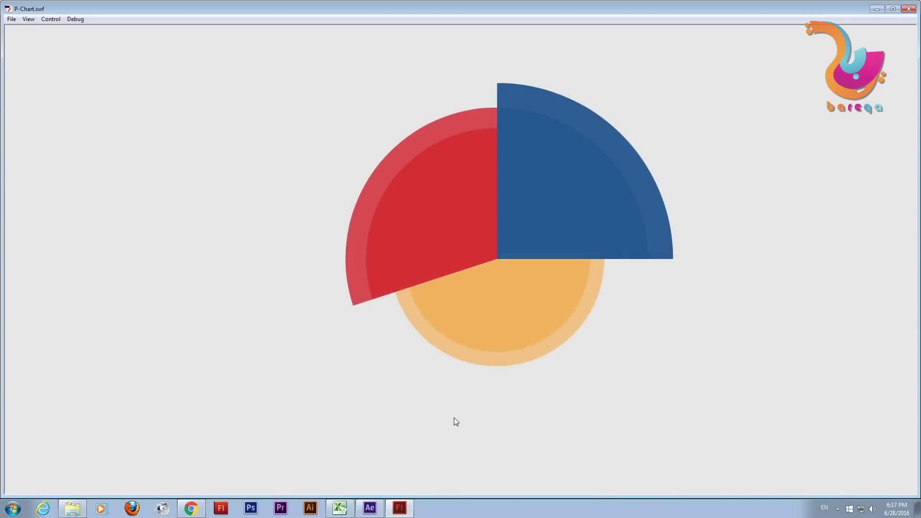
Close the leftover test movie window and replay the pie chart video
click(909, 9)
key(ctrl+Return)
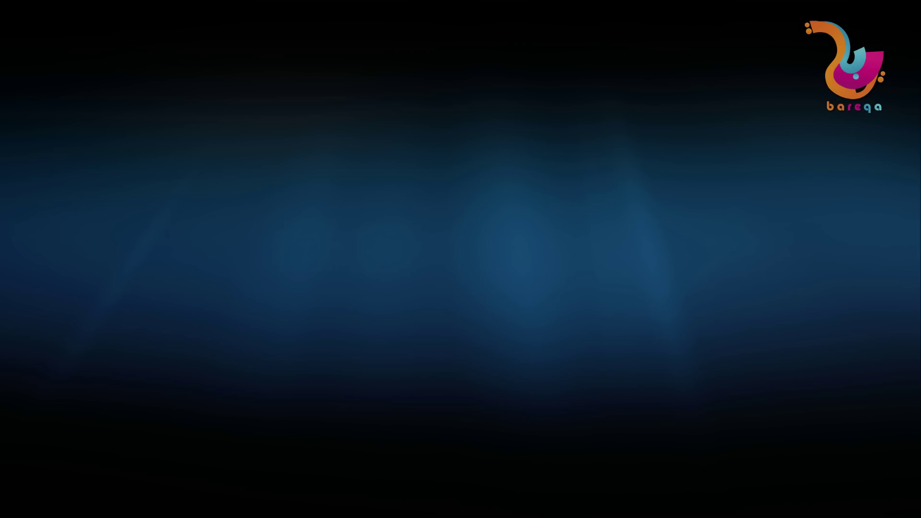
mouse_move(151, 64)
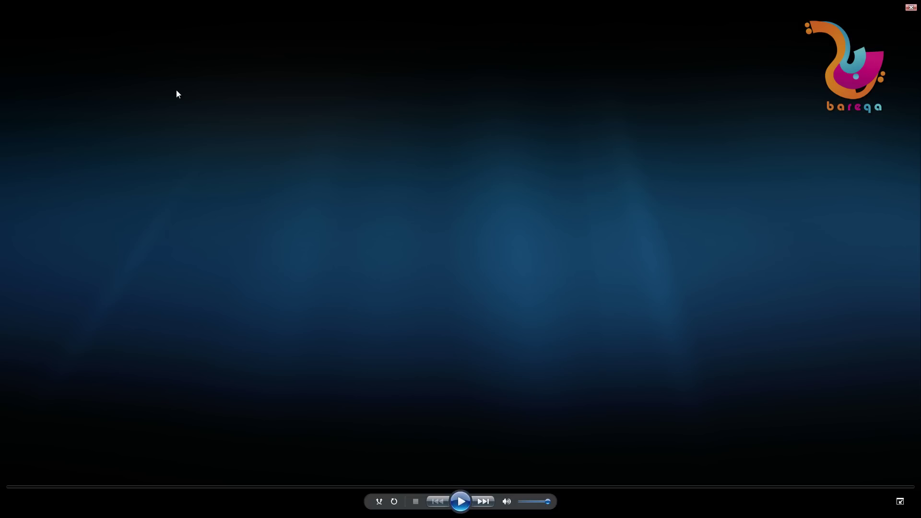
click(177, 90)
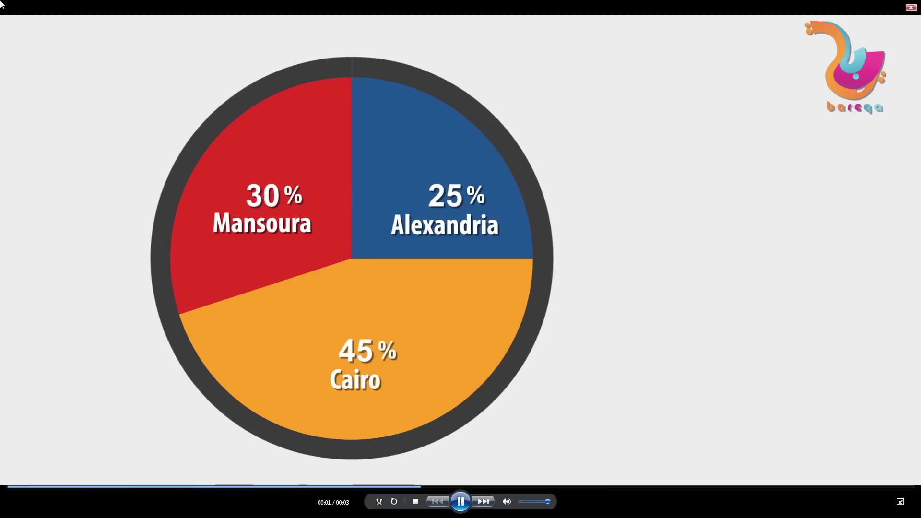